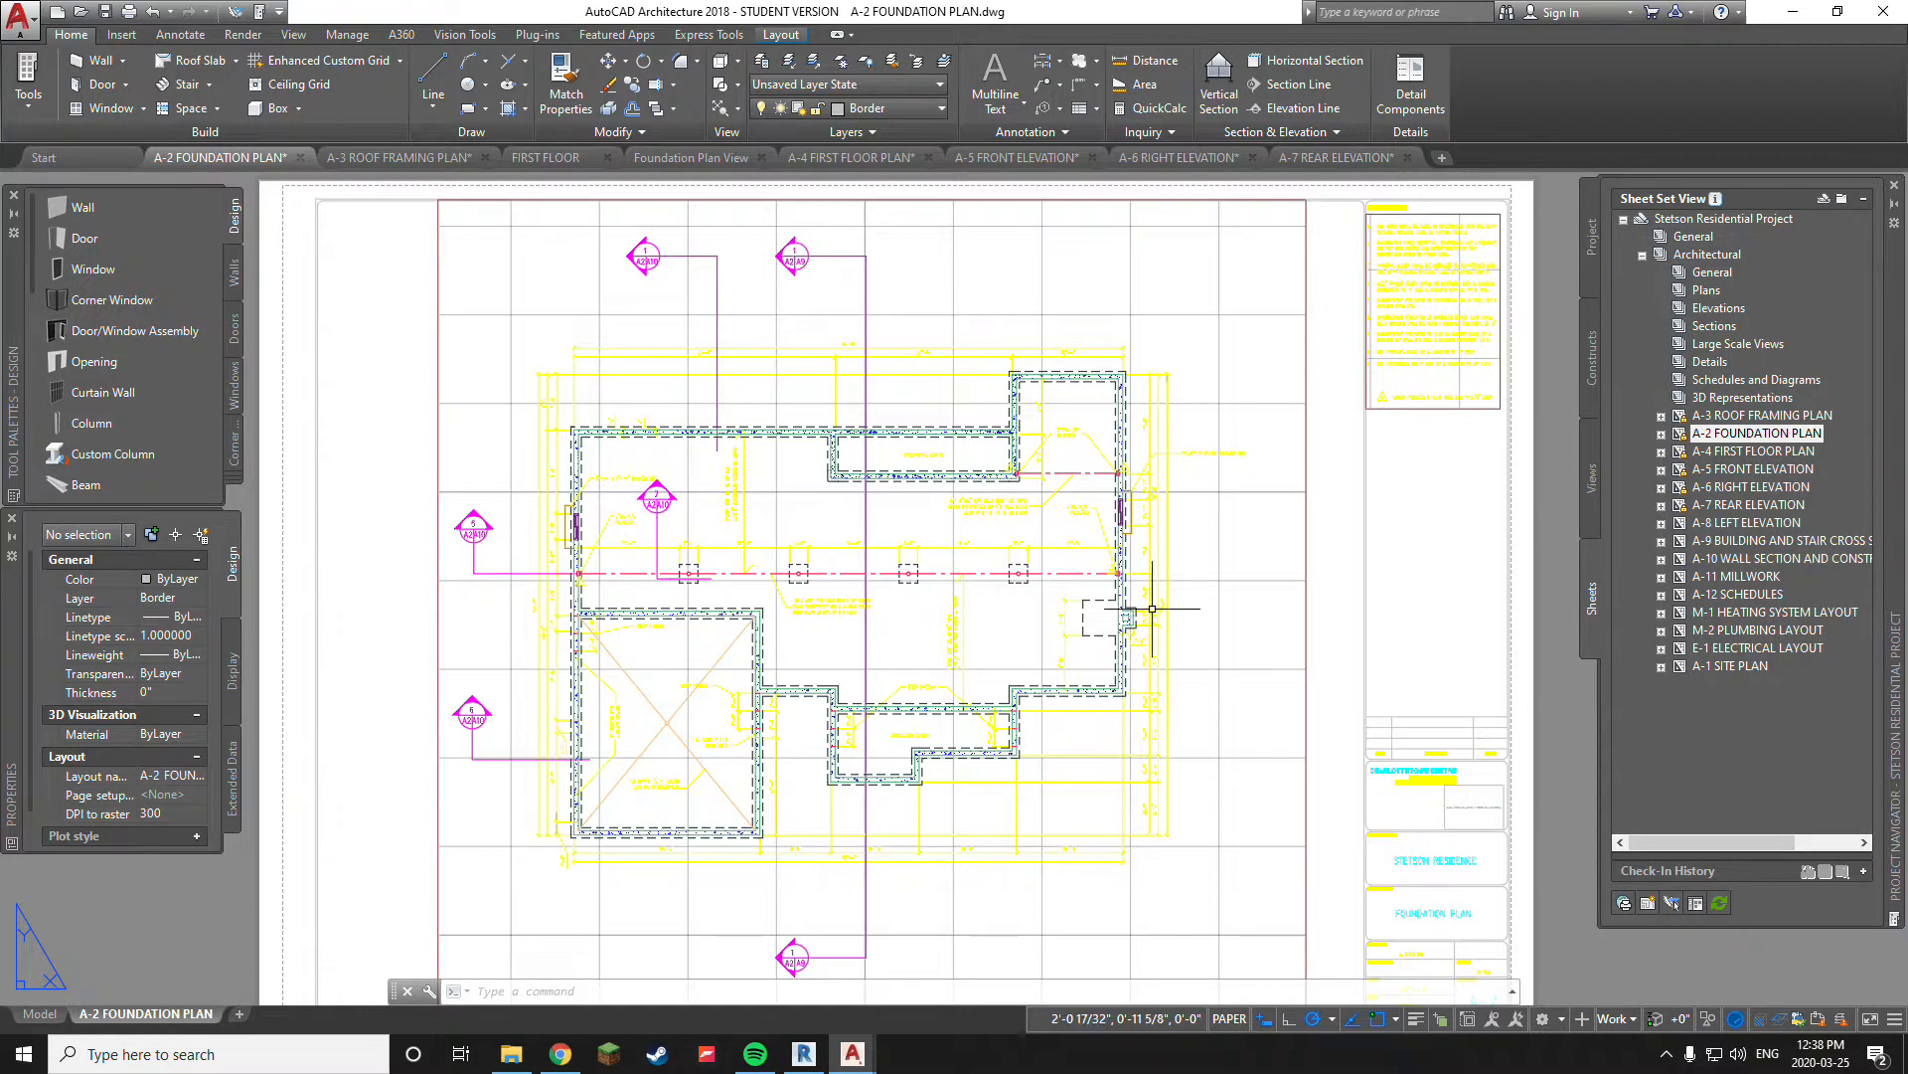
Examine the A-2 Foundation Plan sheet and the image placeholder in its title block
mouse_move(756, 406)
middle_mouse_down()
mouse_move(885, 356)
mouse_move(780, 386)
middle_mouse_up()
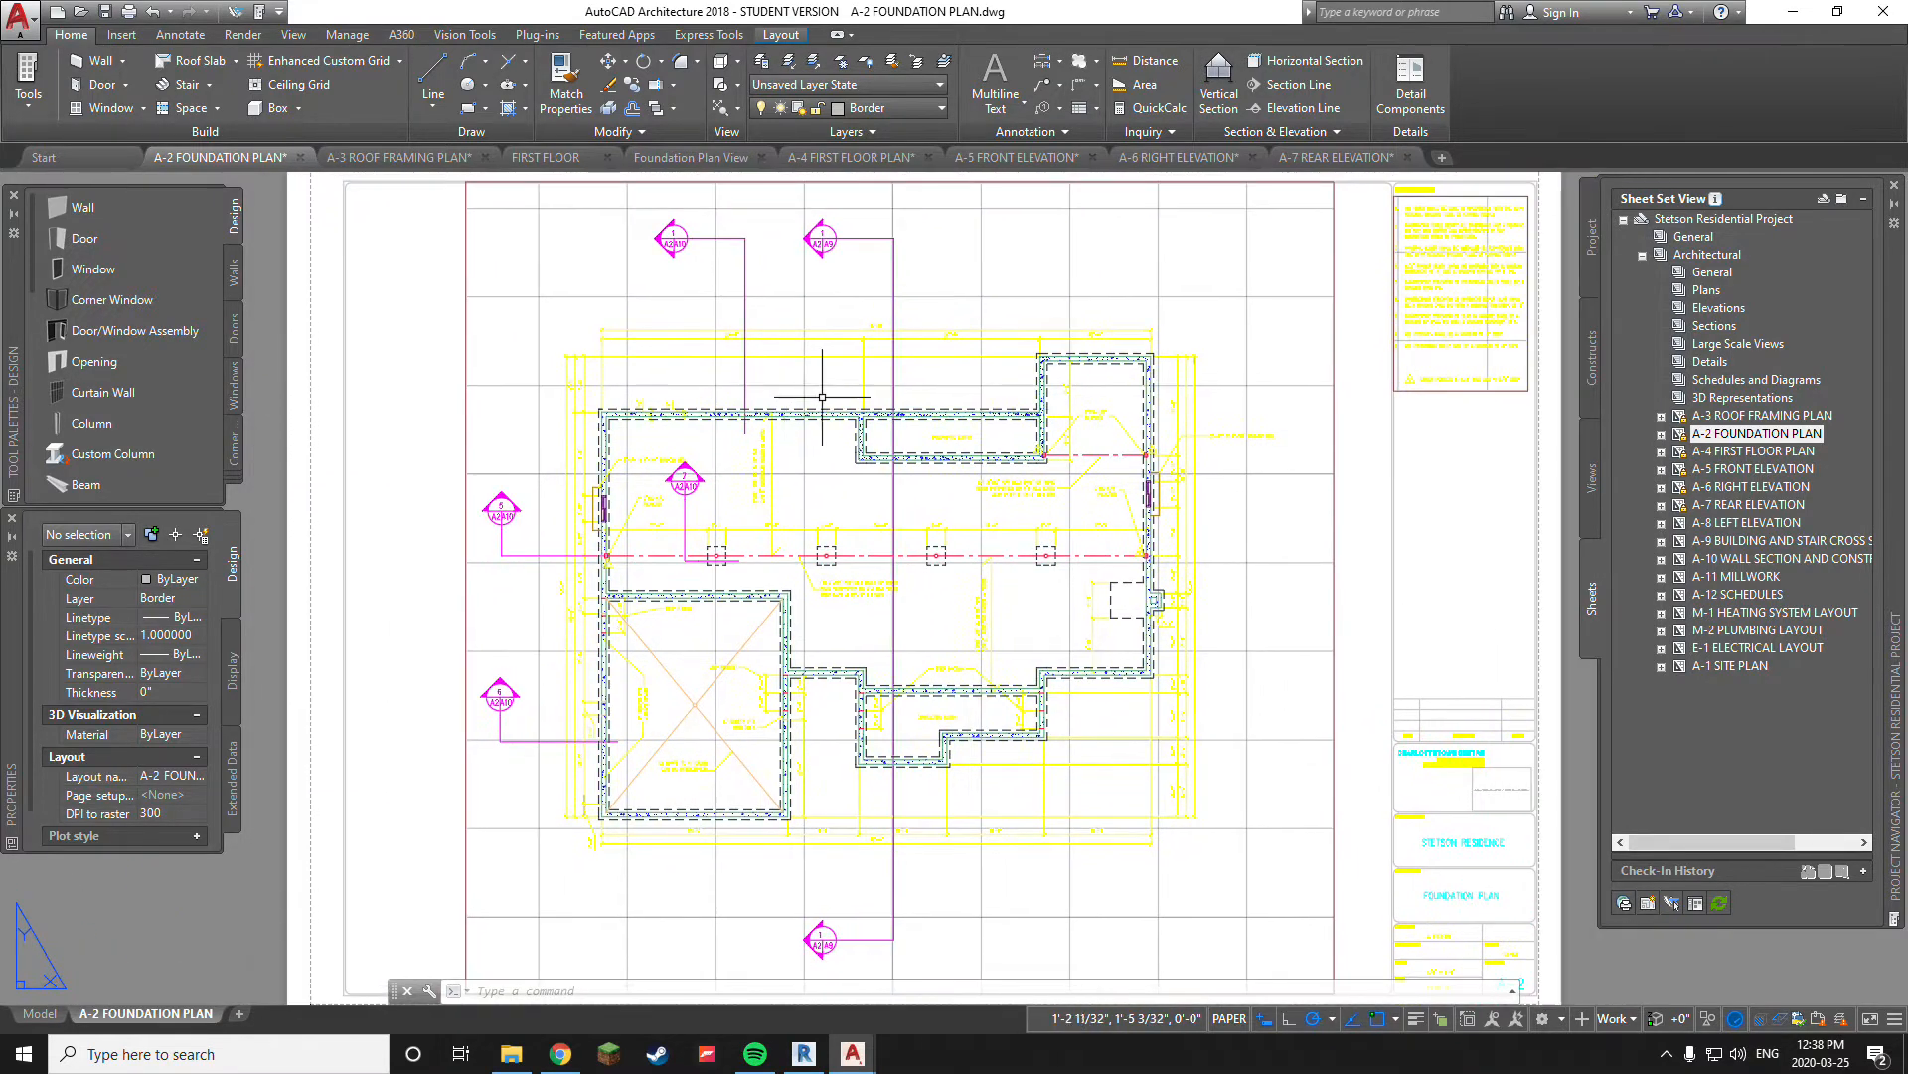
middle_click_drag(1355, 705, 1279, 637)
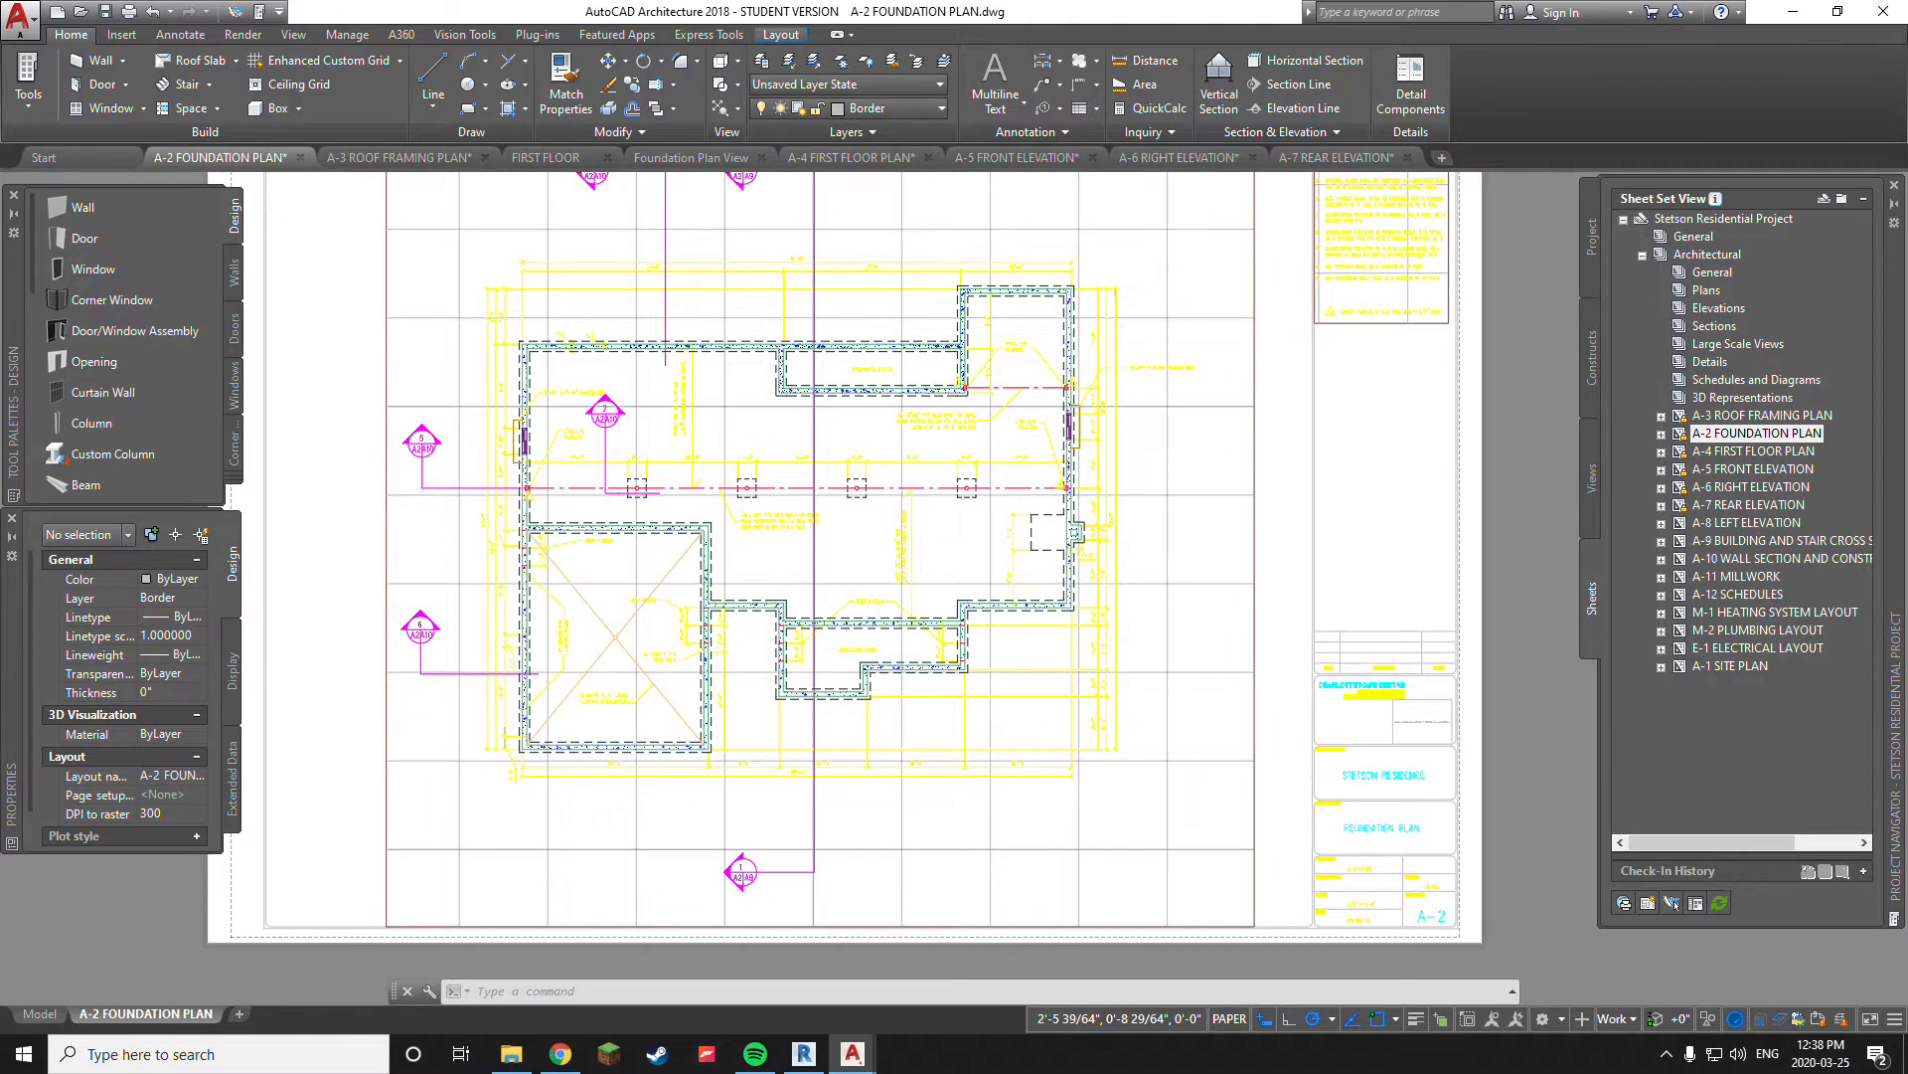
scroll(1342, 660, "up", 6)
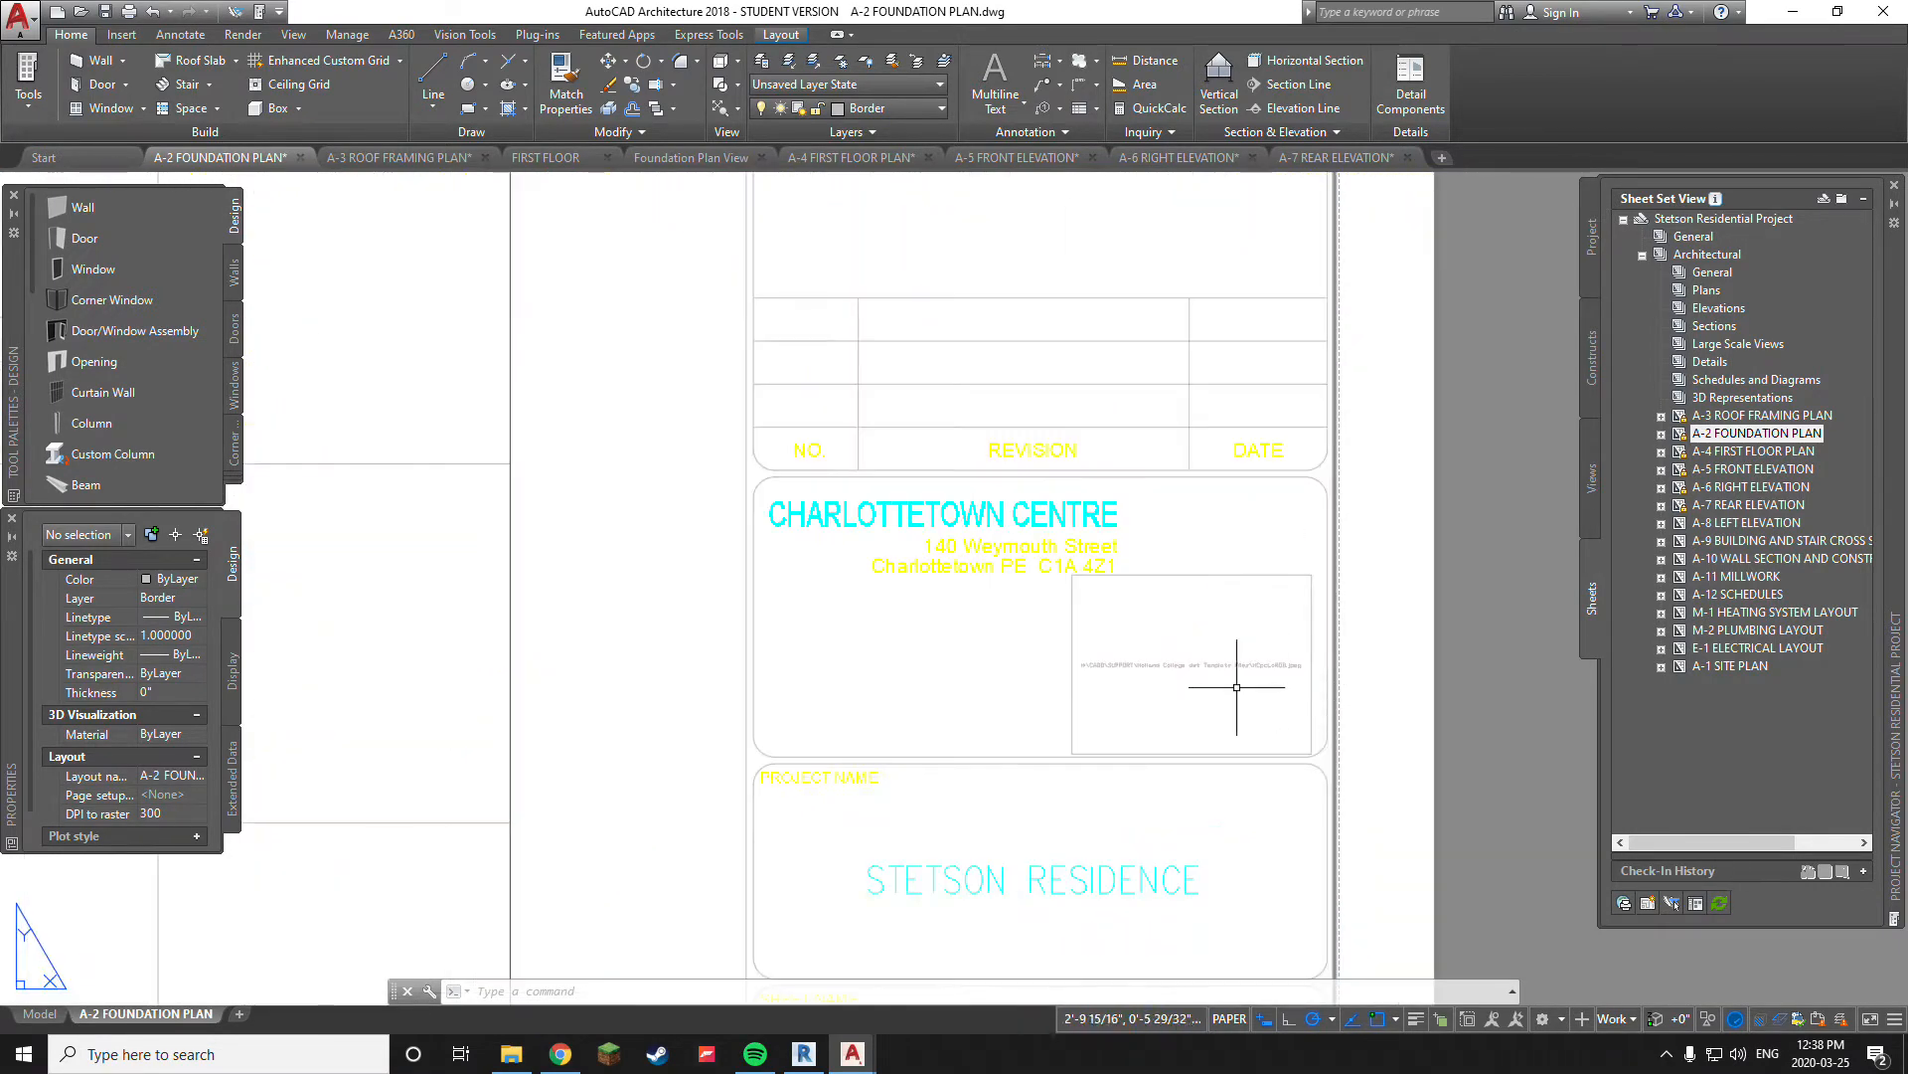
scroll(1236, 687, "up", 2)
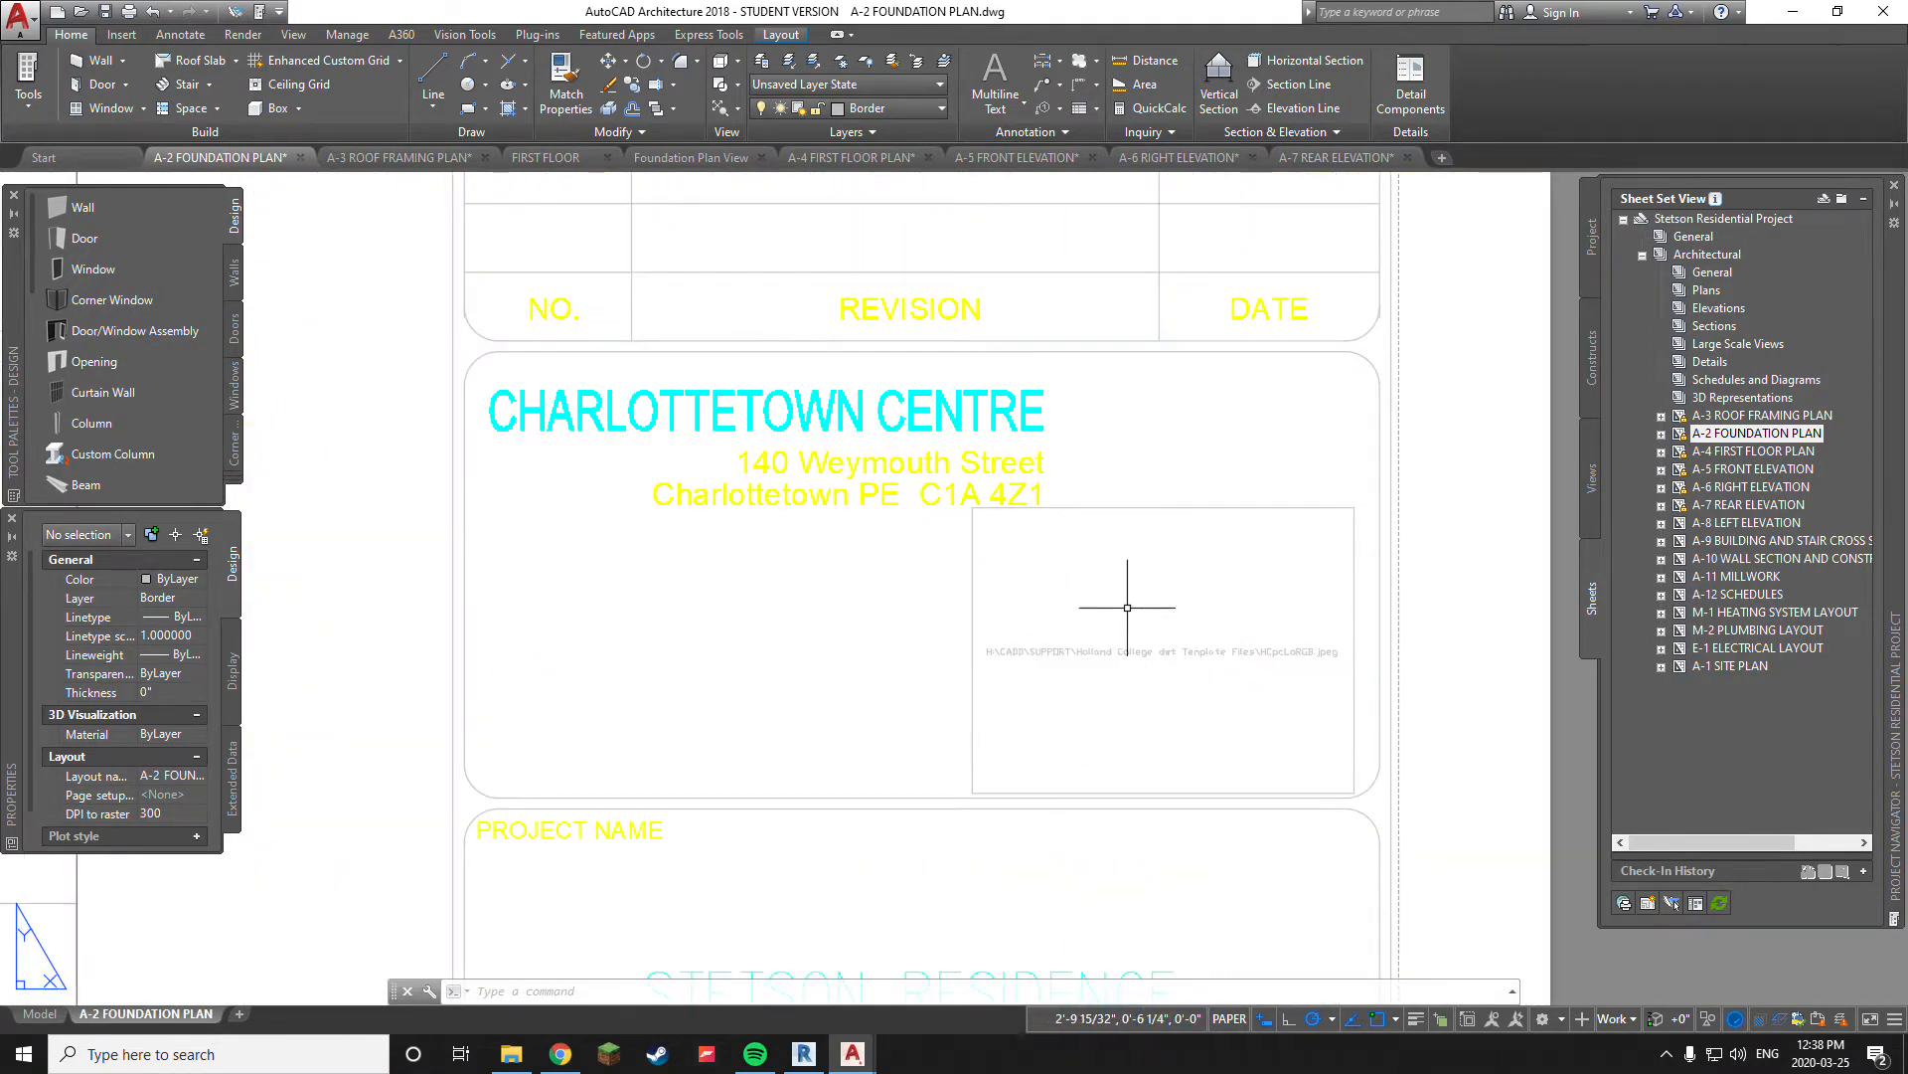
scroll(1103, 658, "up", 7)
scroll(1073, 661, "down", 7)
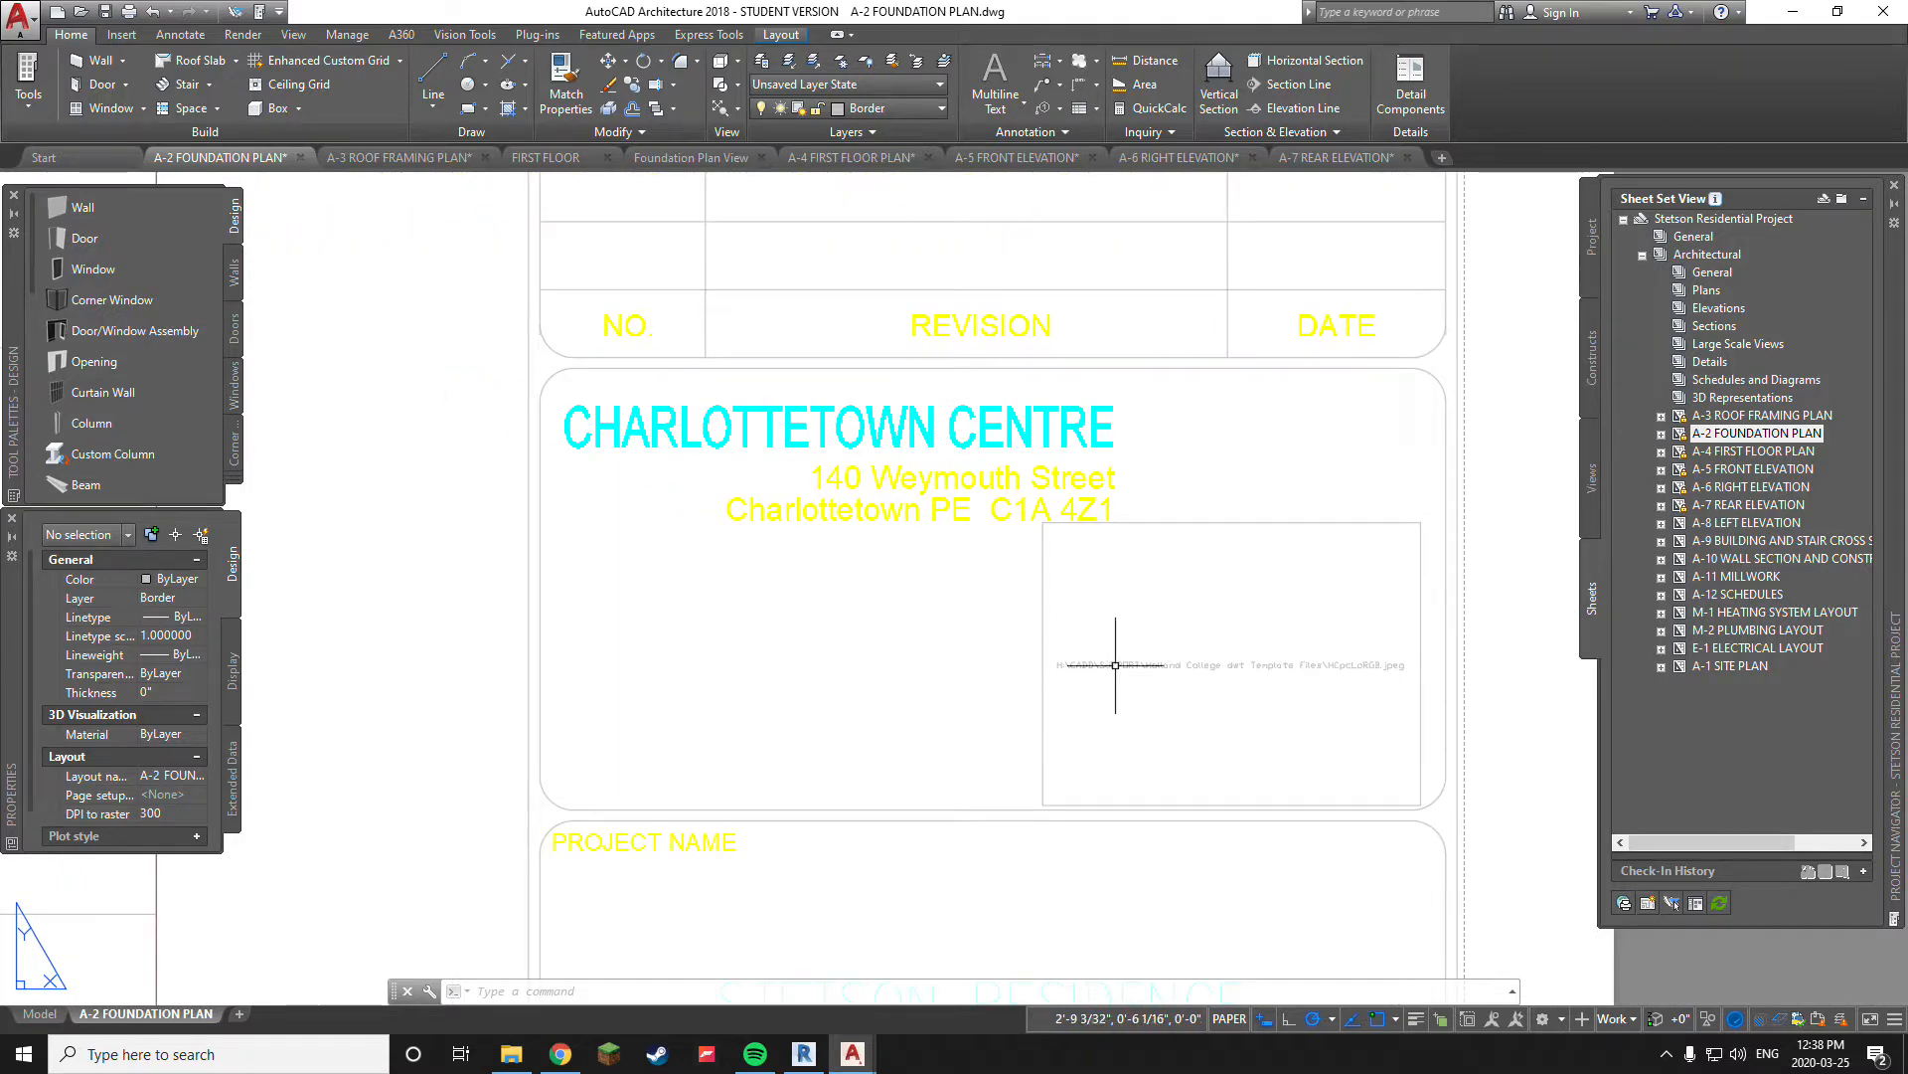
scroll(1133, 676, "down", 6)
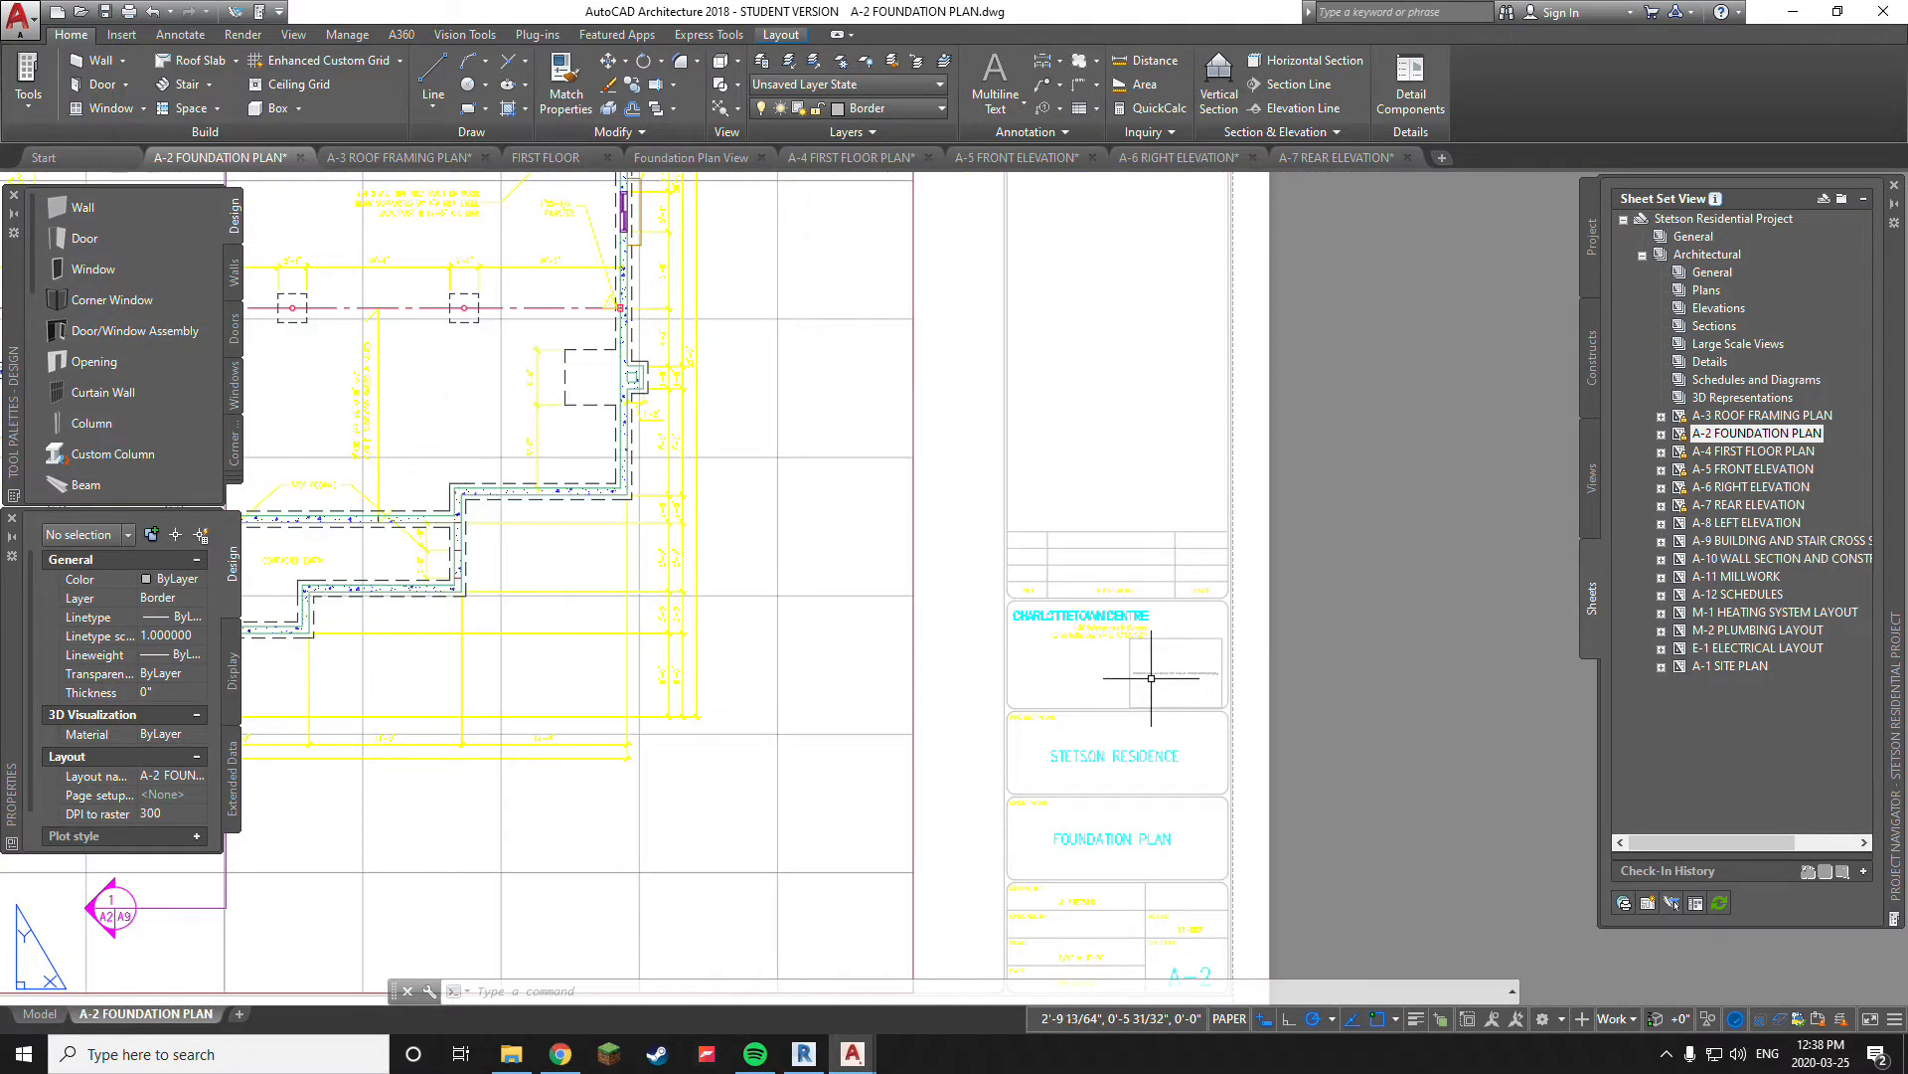
scroll(1024, 786, "down", 3)
scroll(1148, 696, "up", 7)
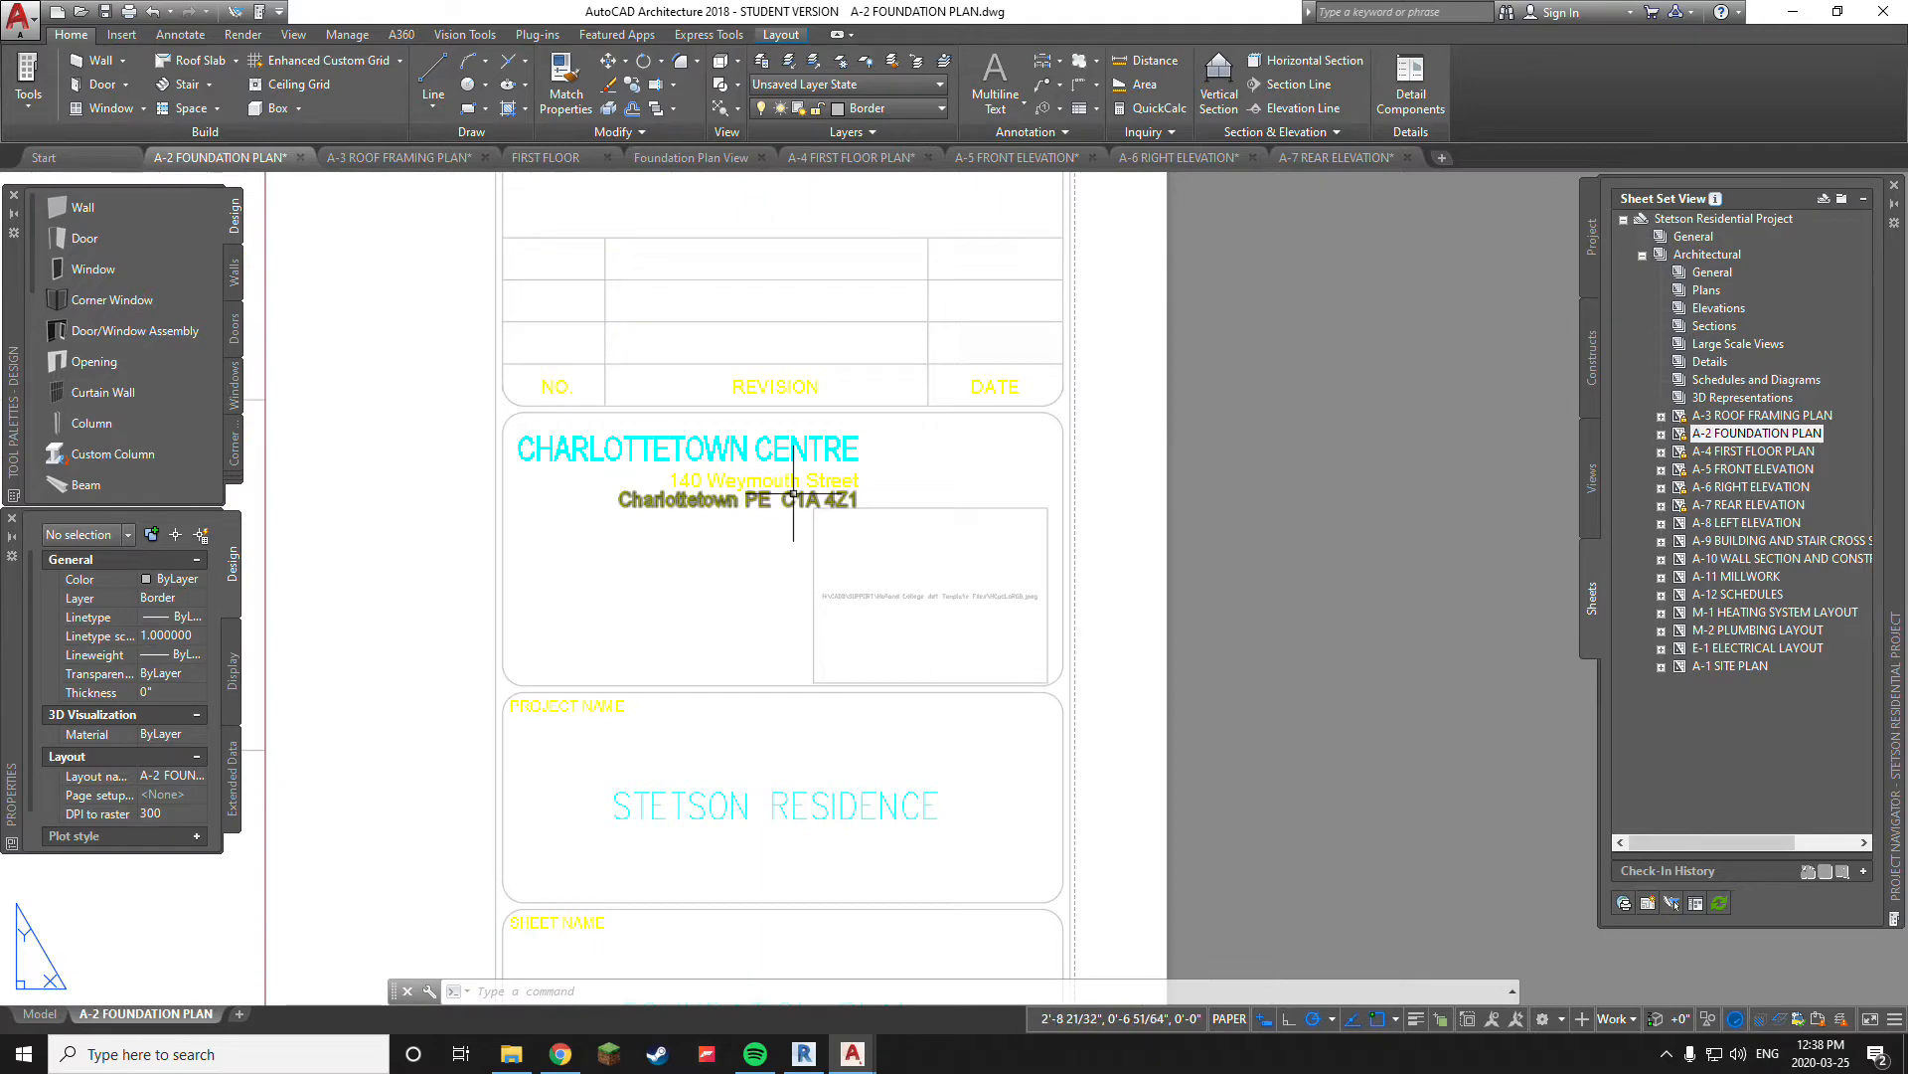
scroll(920, 605, "down", 3)
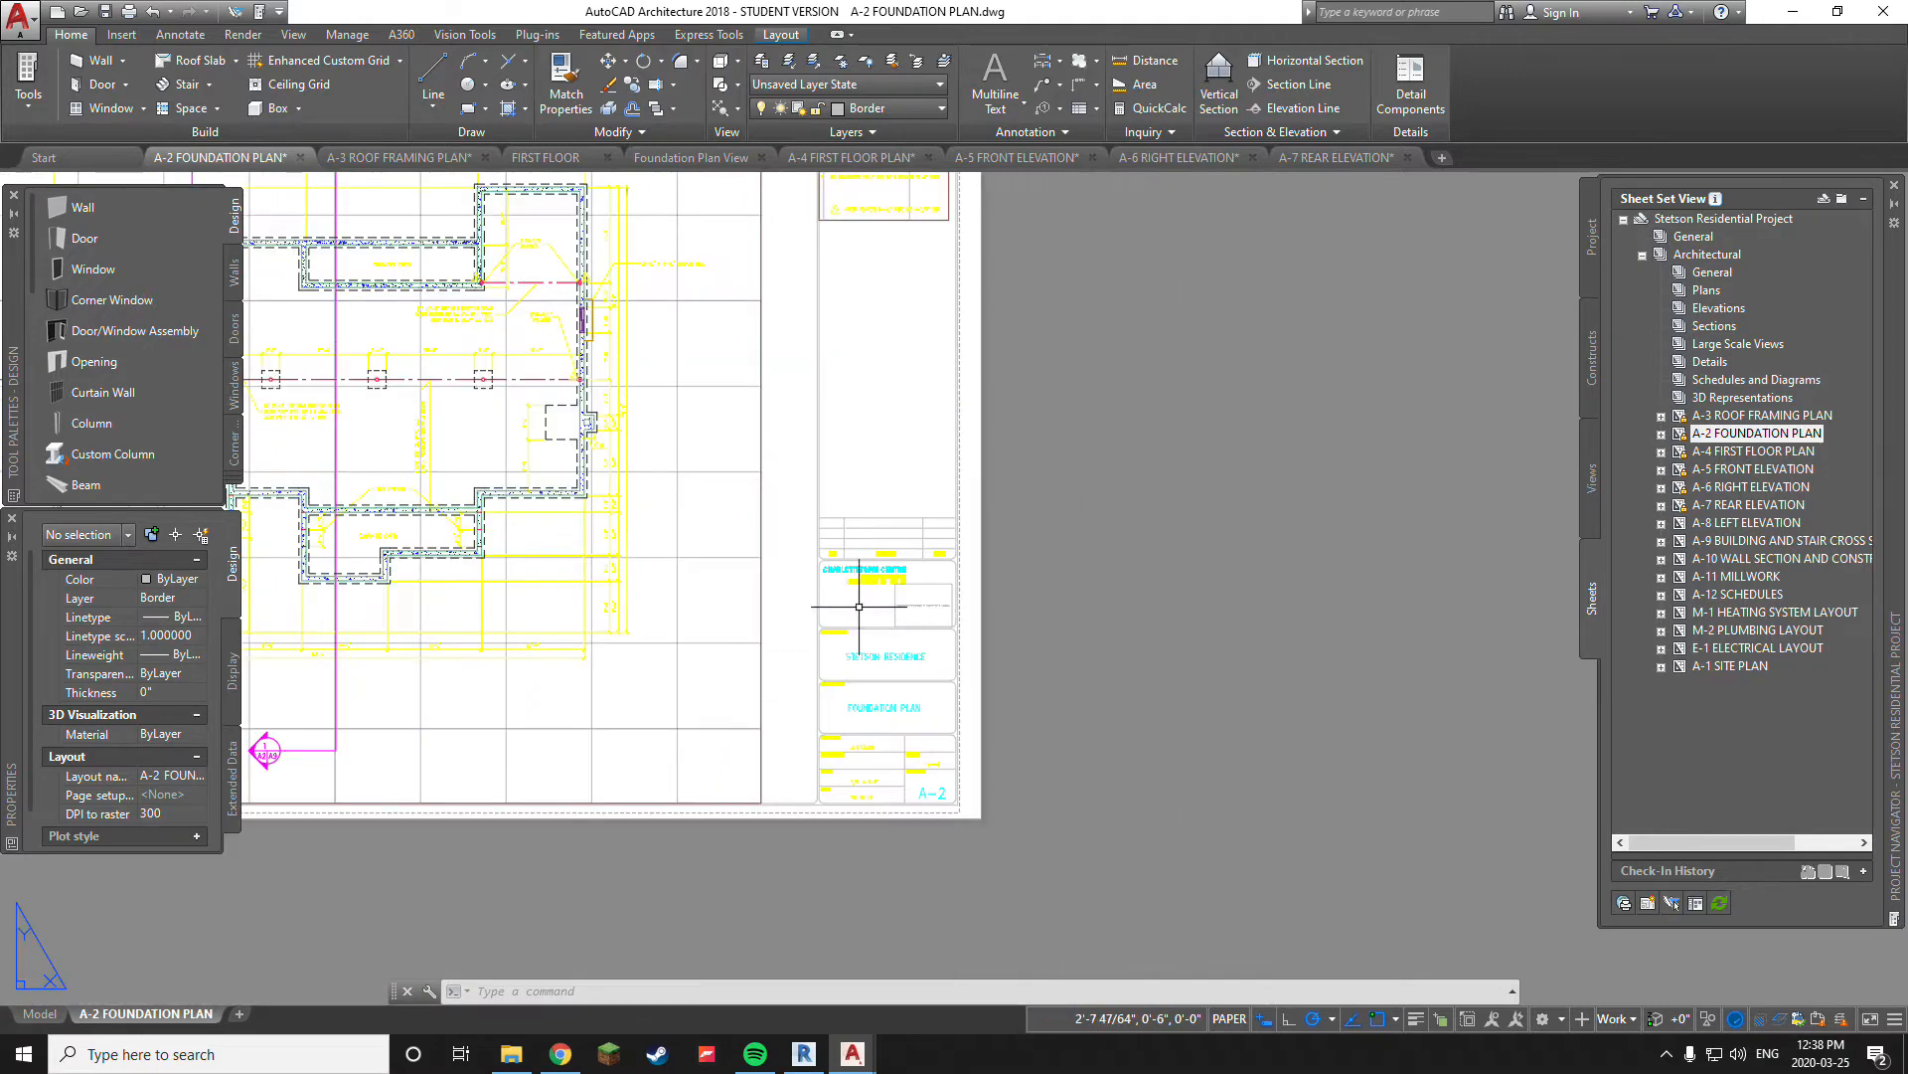
Delete the raster image from the title block and undo the deletion
scroll(1099, 497, "up", 3)
left_click(1139, 509)
left_click(1098, 543)
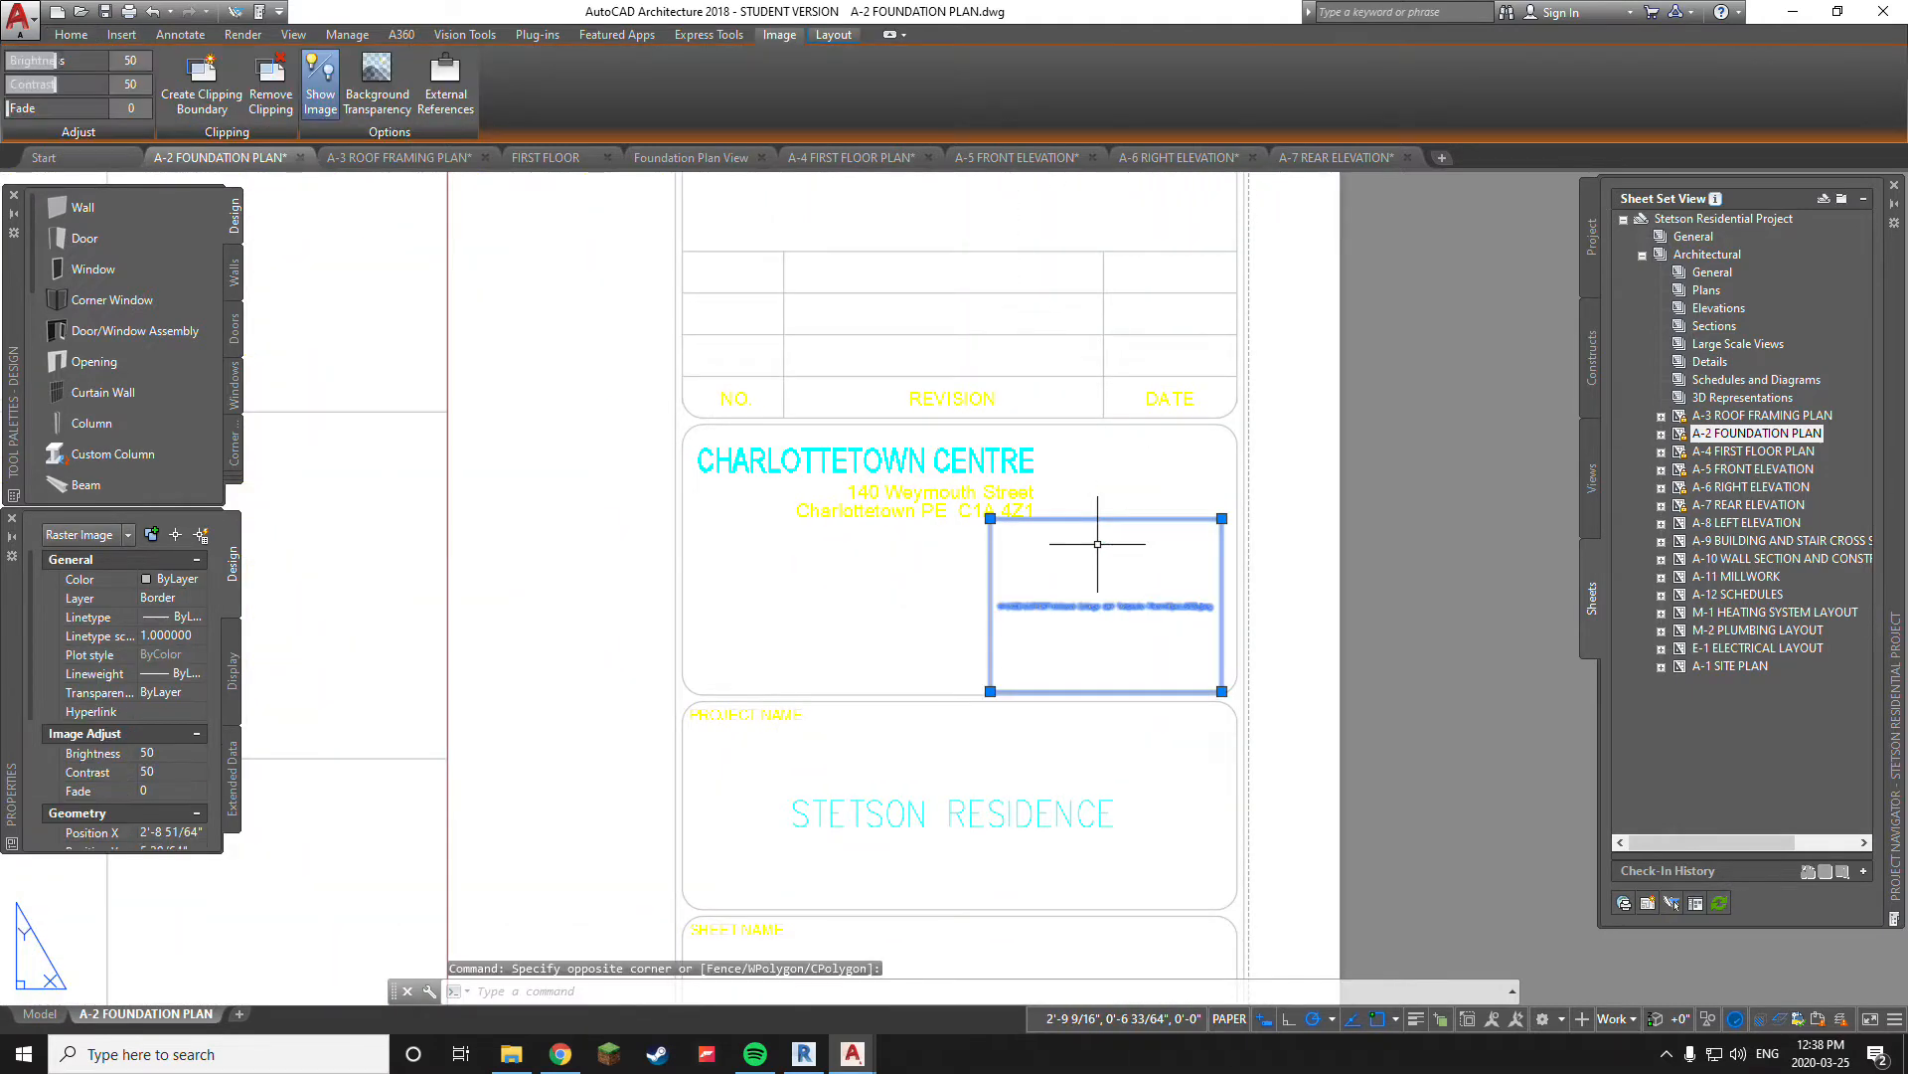
key("Delete")
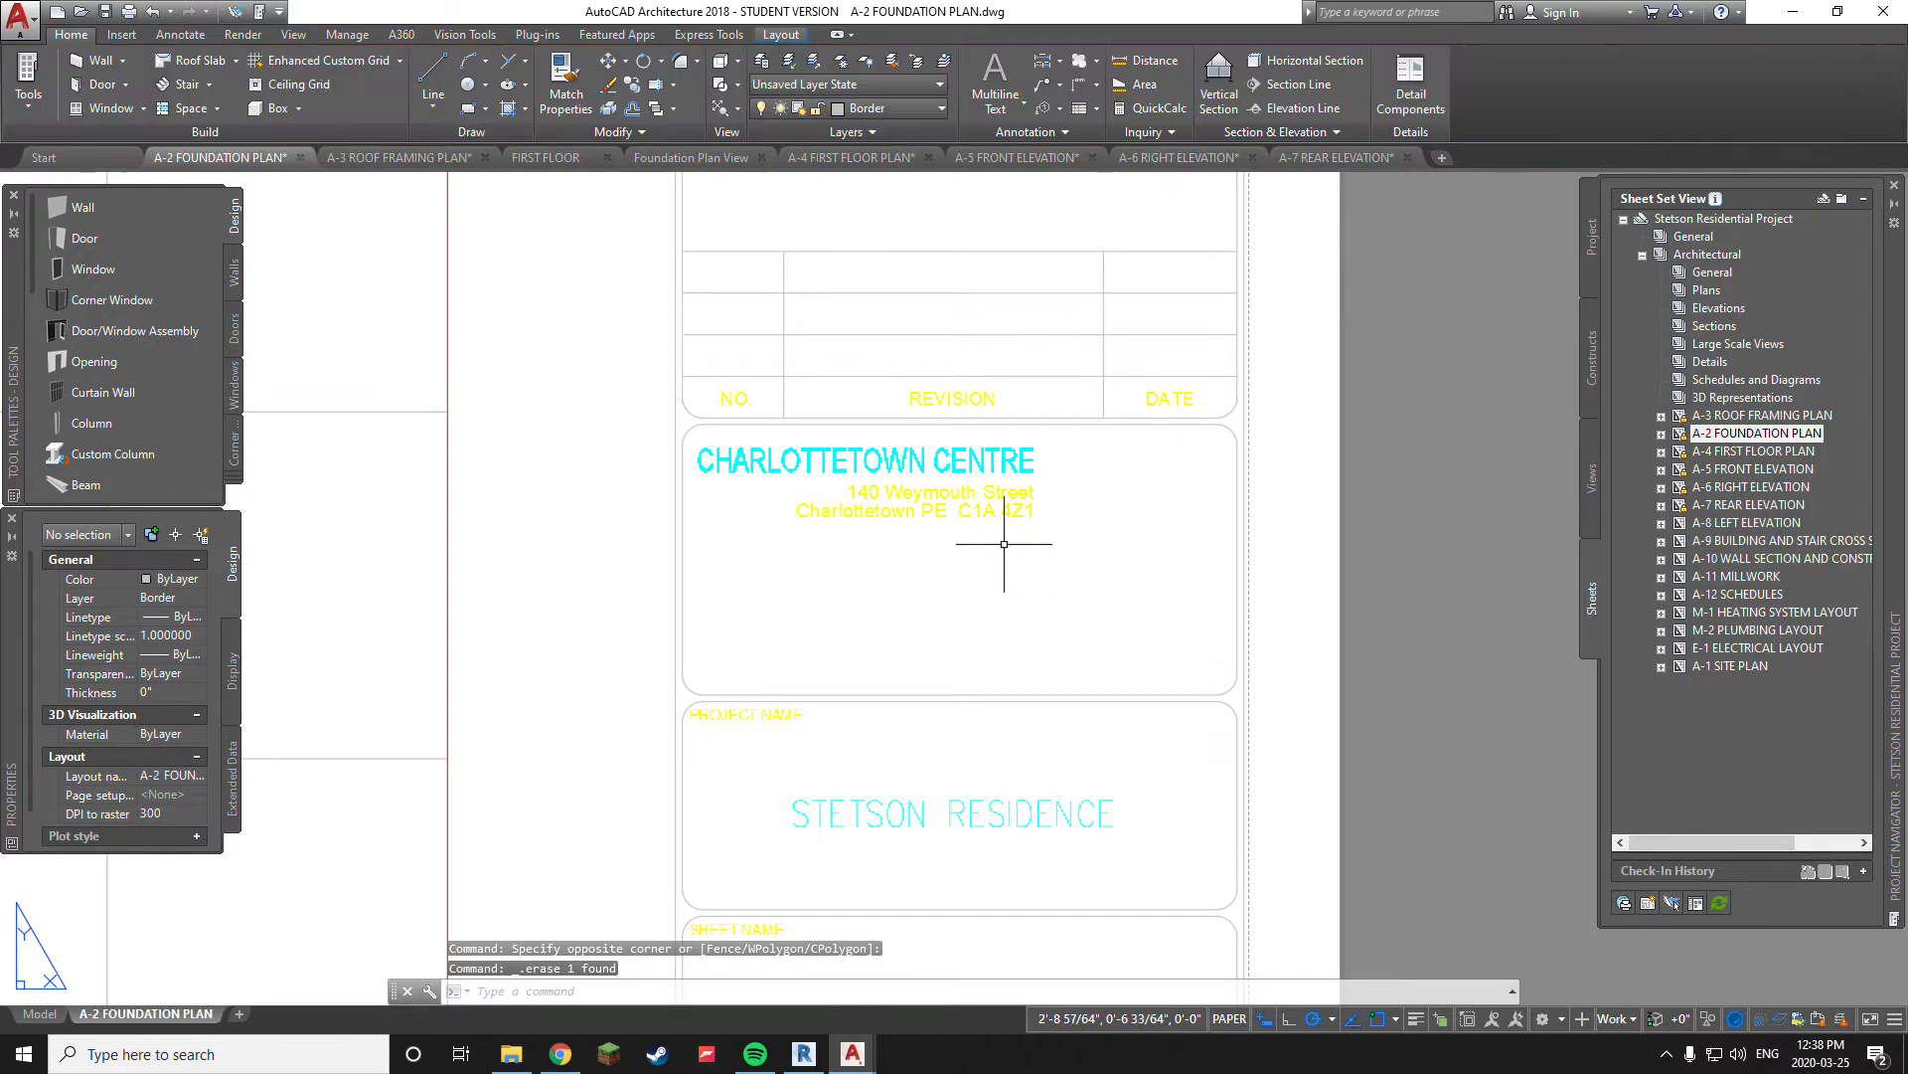
key("ctrl+z")
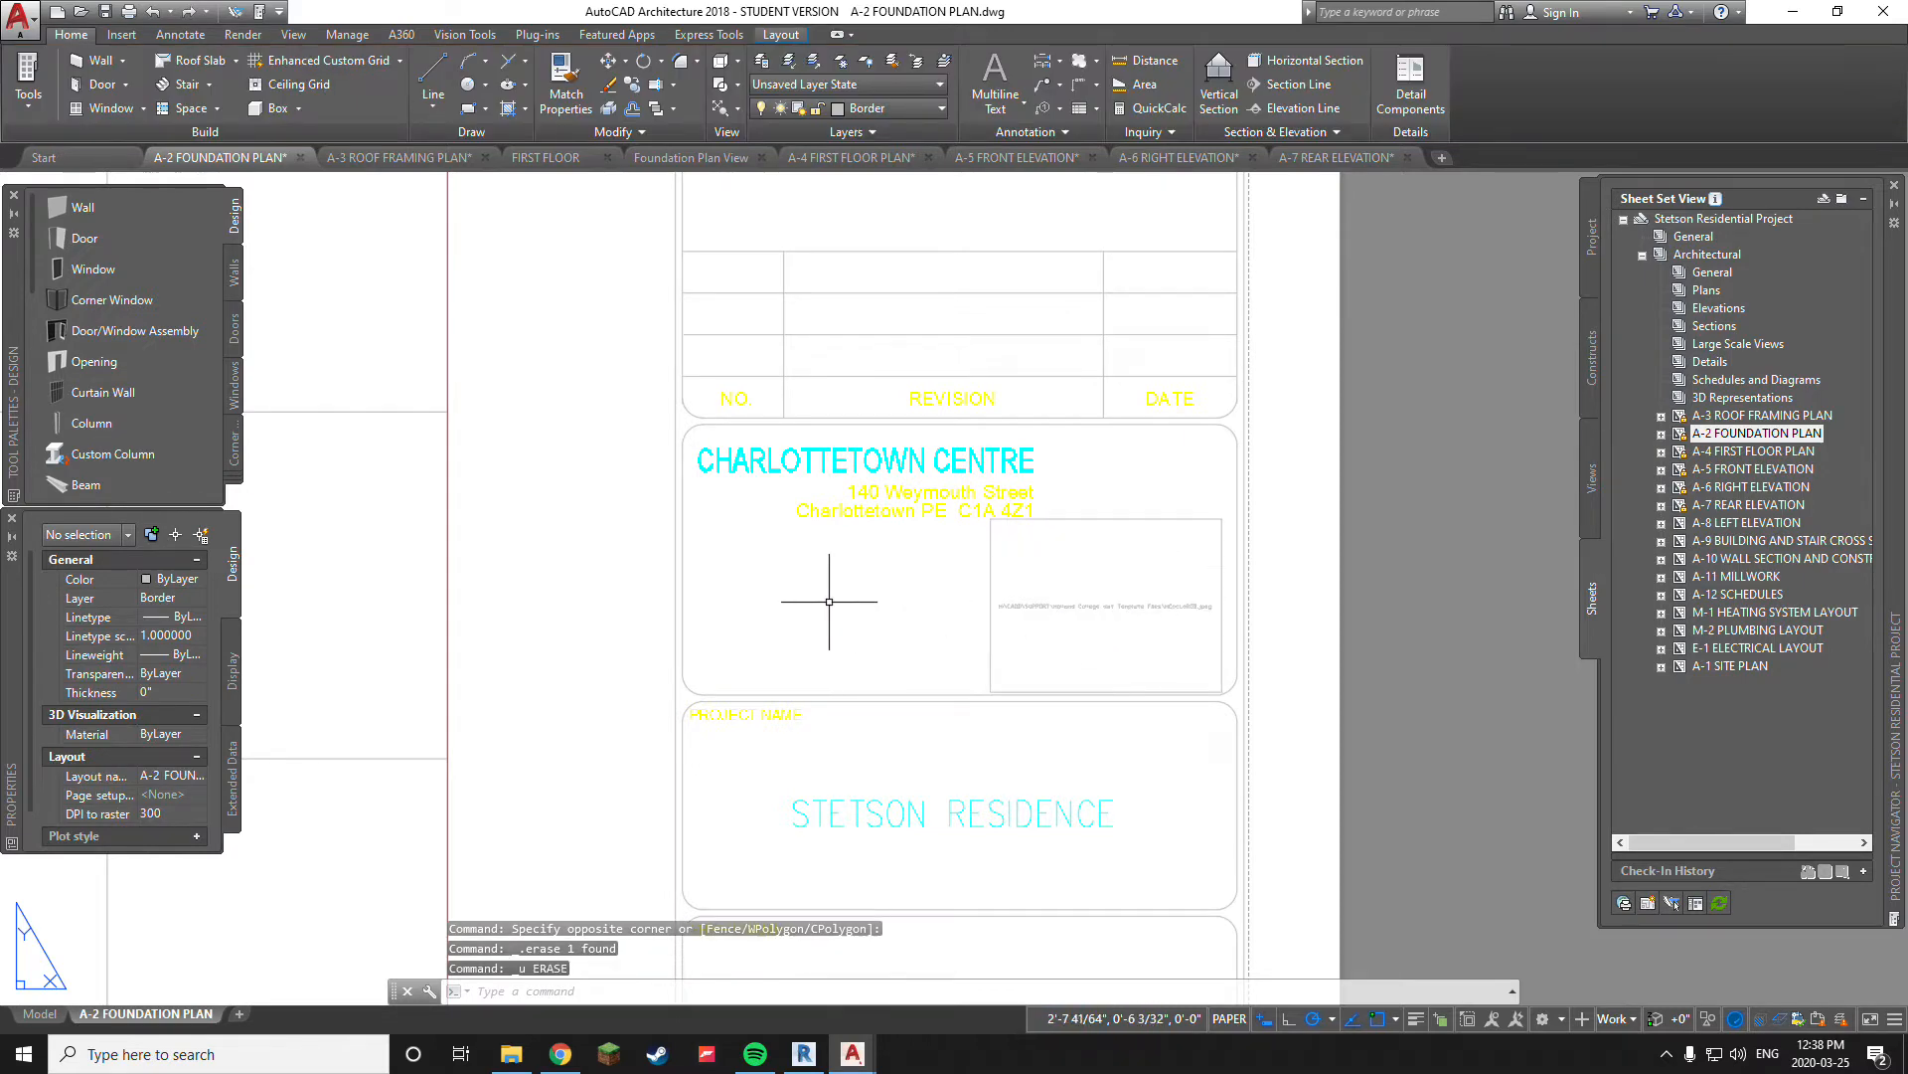
Run BATCHPLOT to open the Publish dialog, declining to view the list of unreconciled layers
scroll(829, 602, "down", 5)
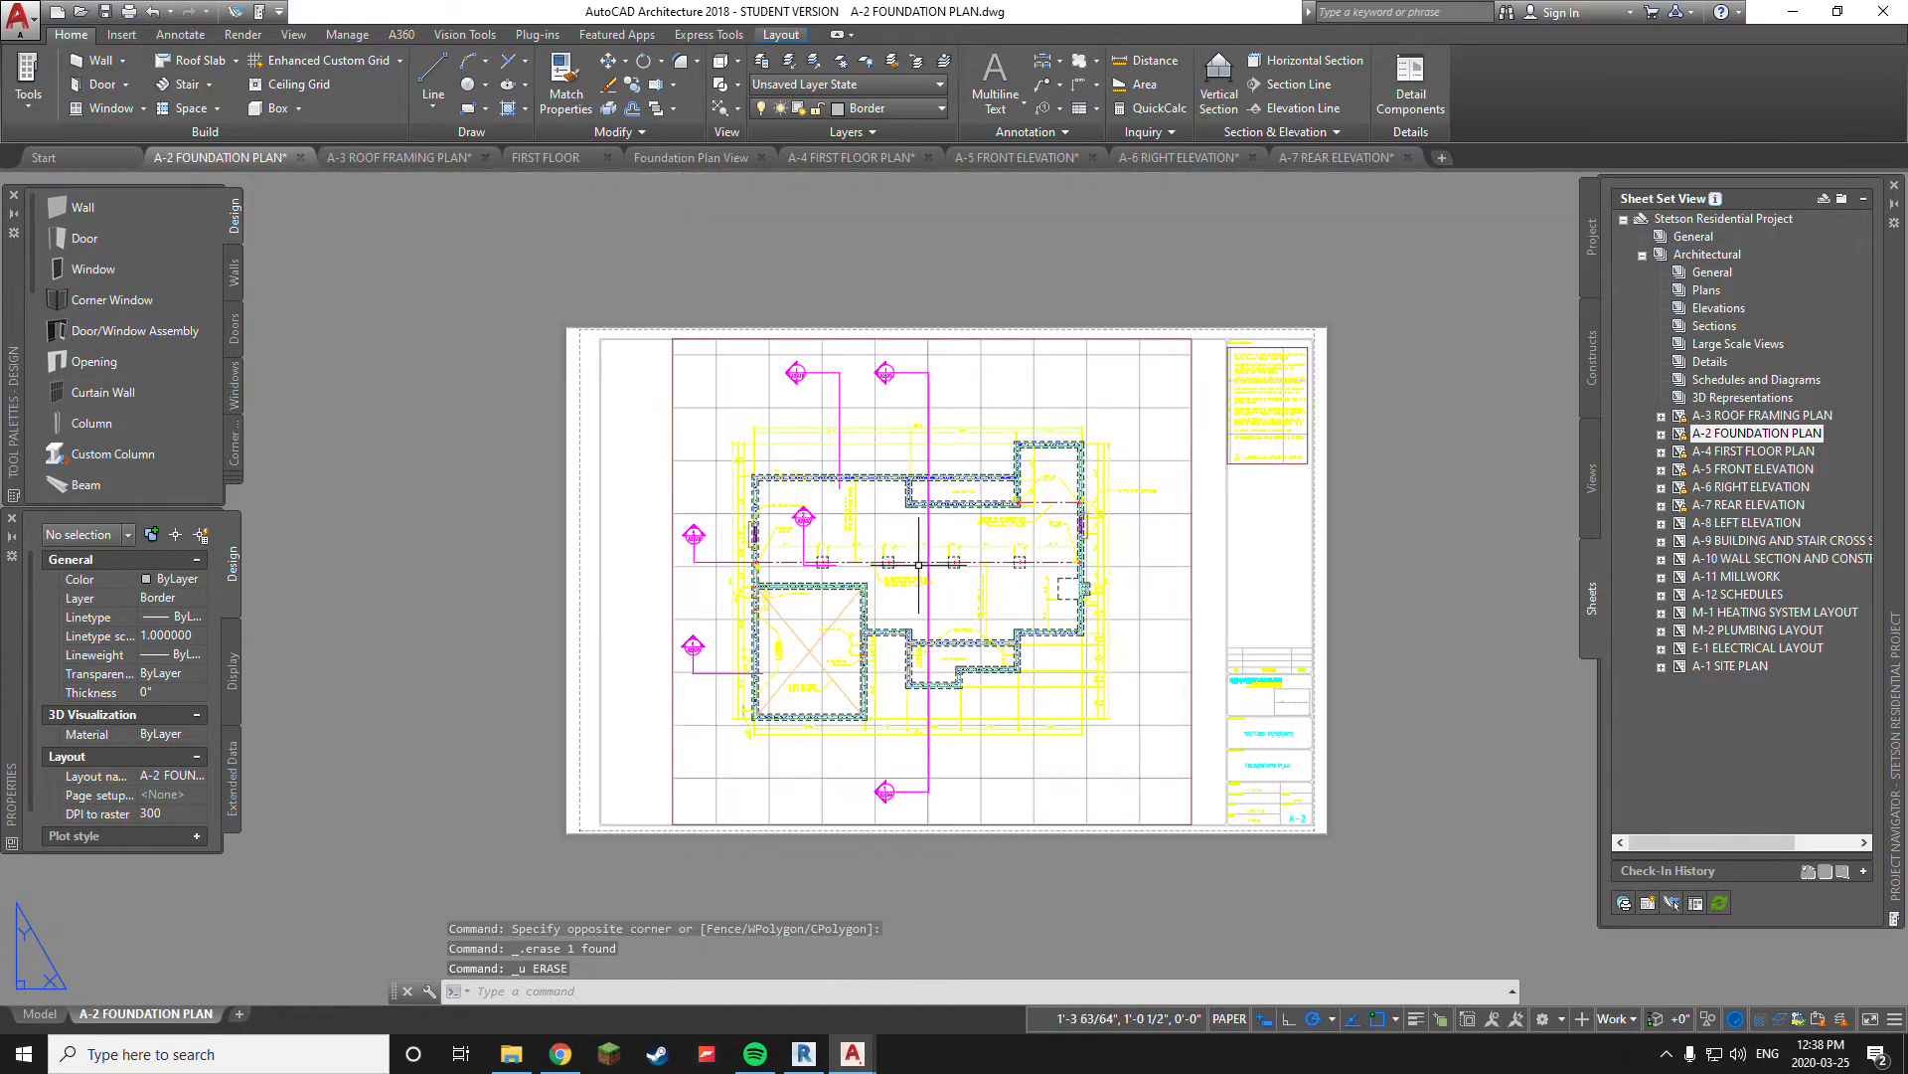
scroll(882, 573, "up", 3)
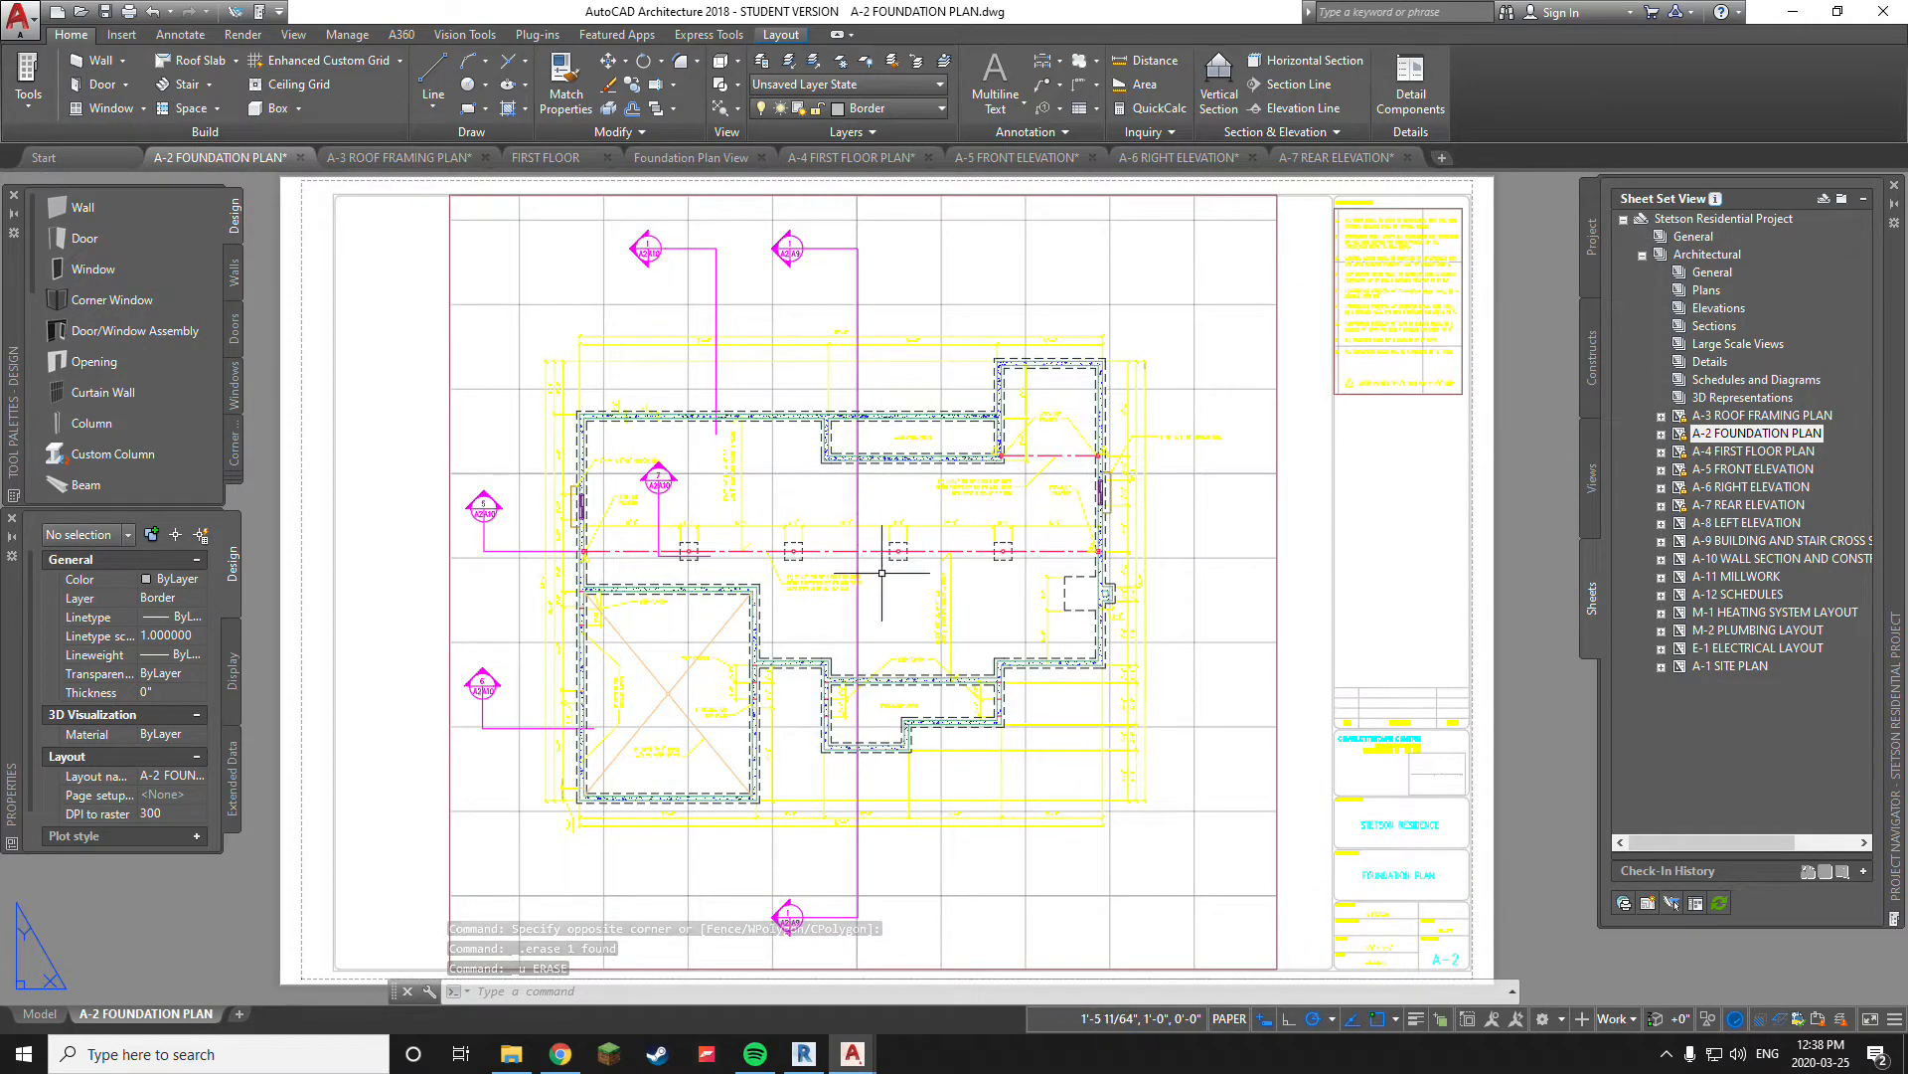
type("ba")
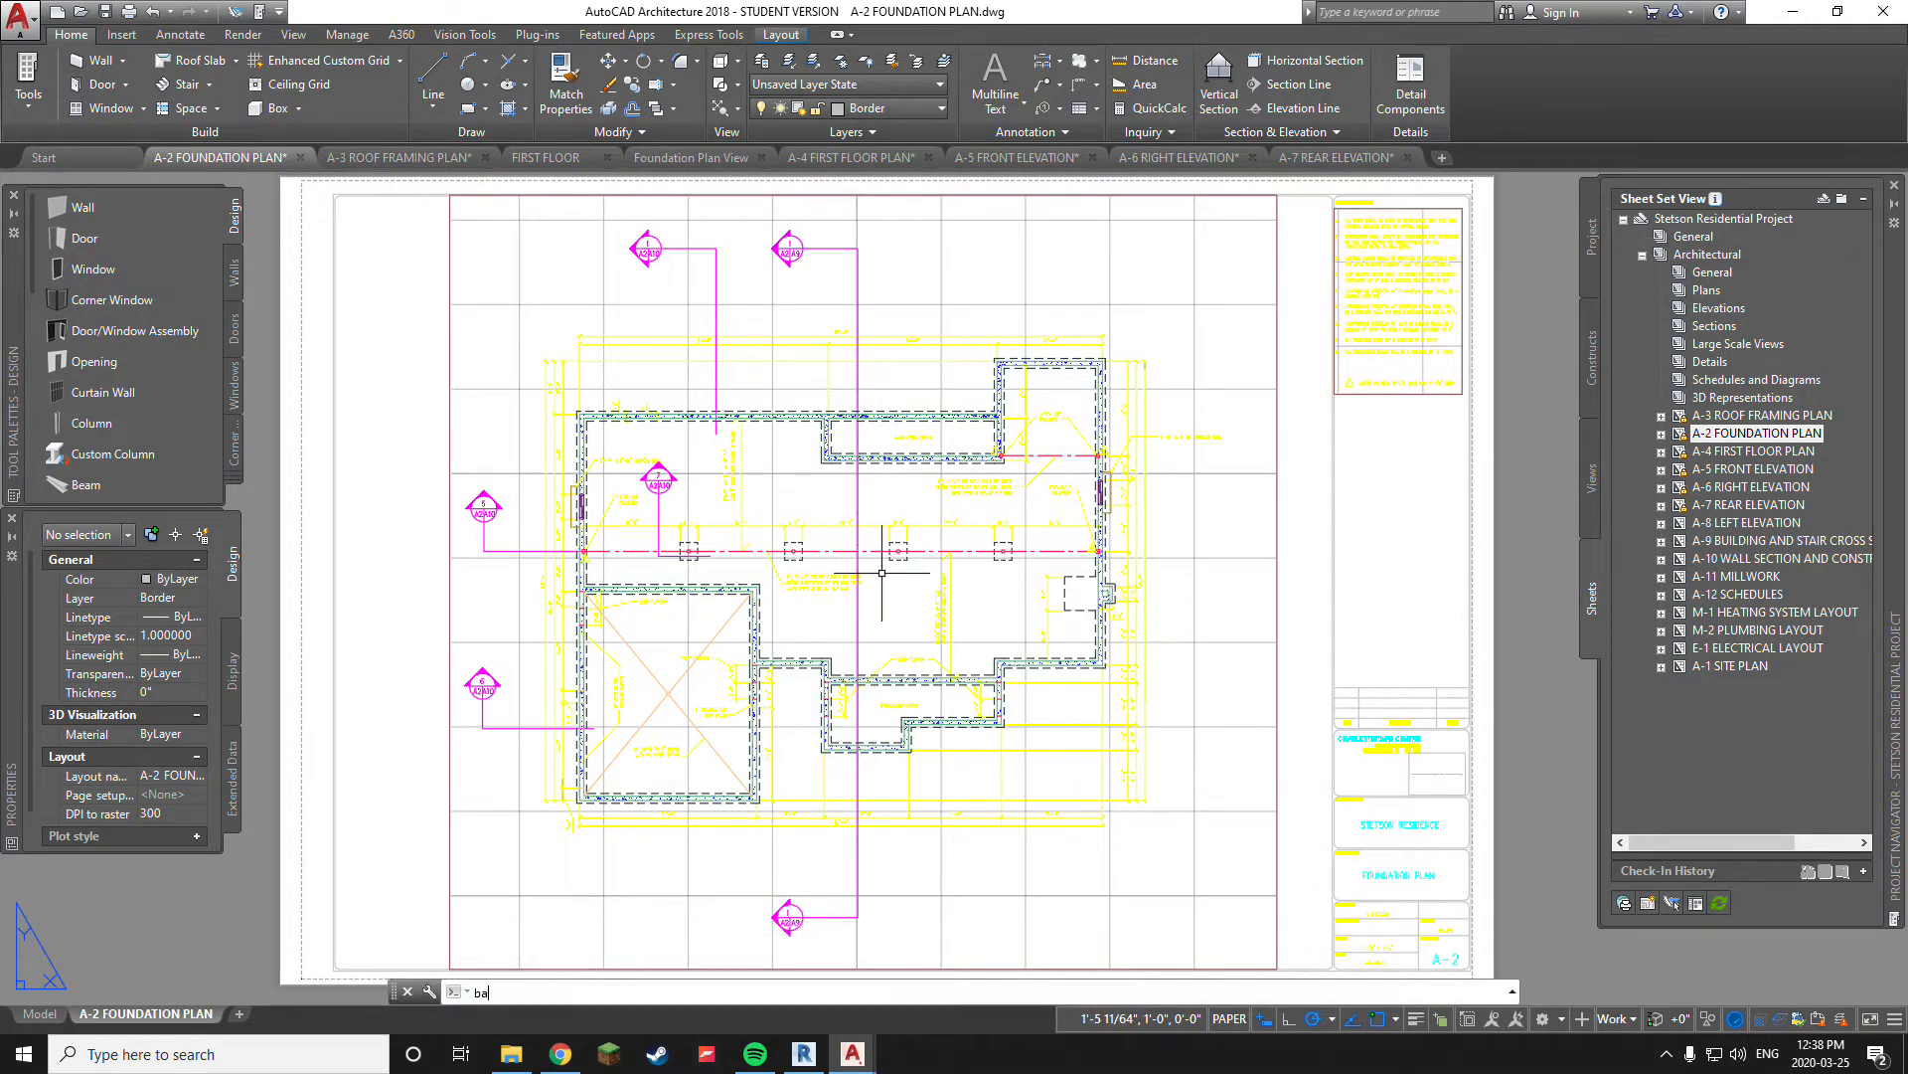
type("tch")
key("Return")
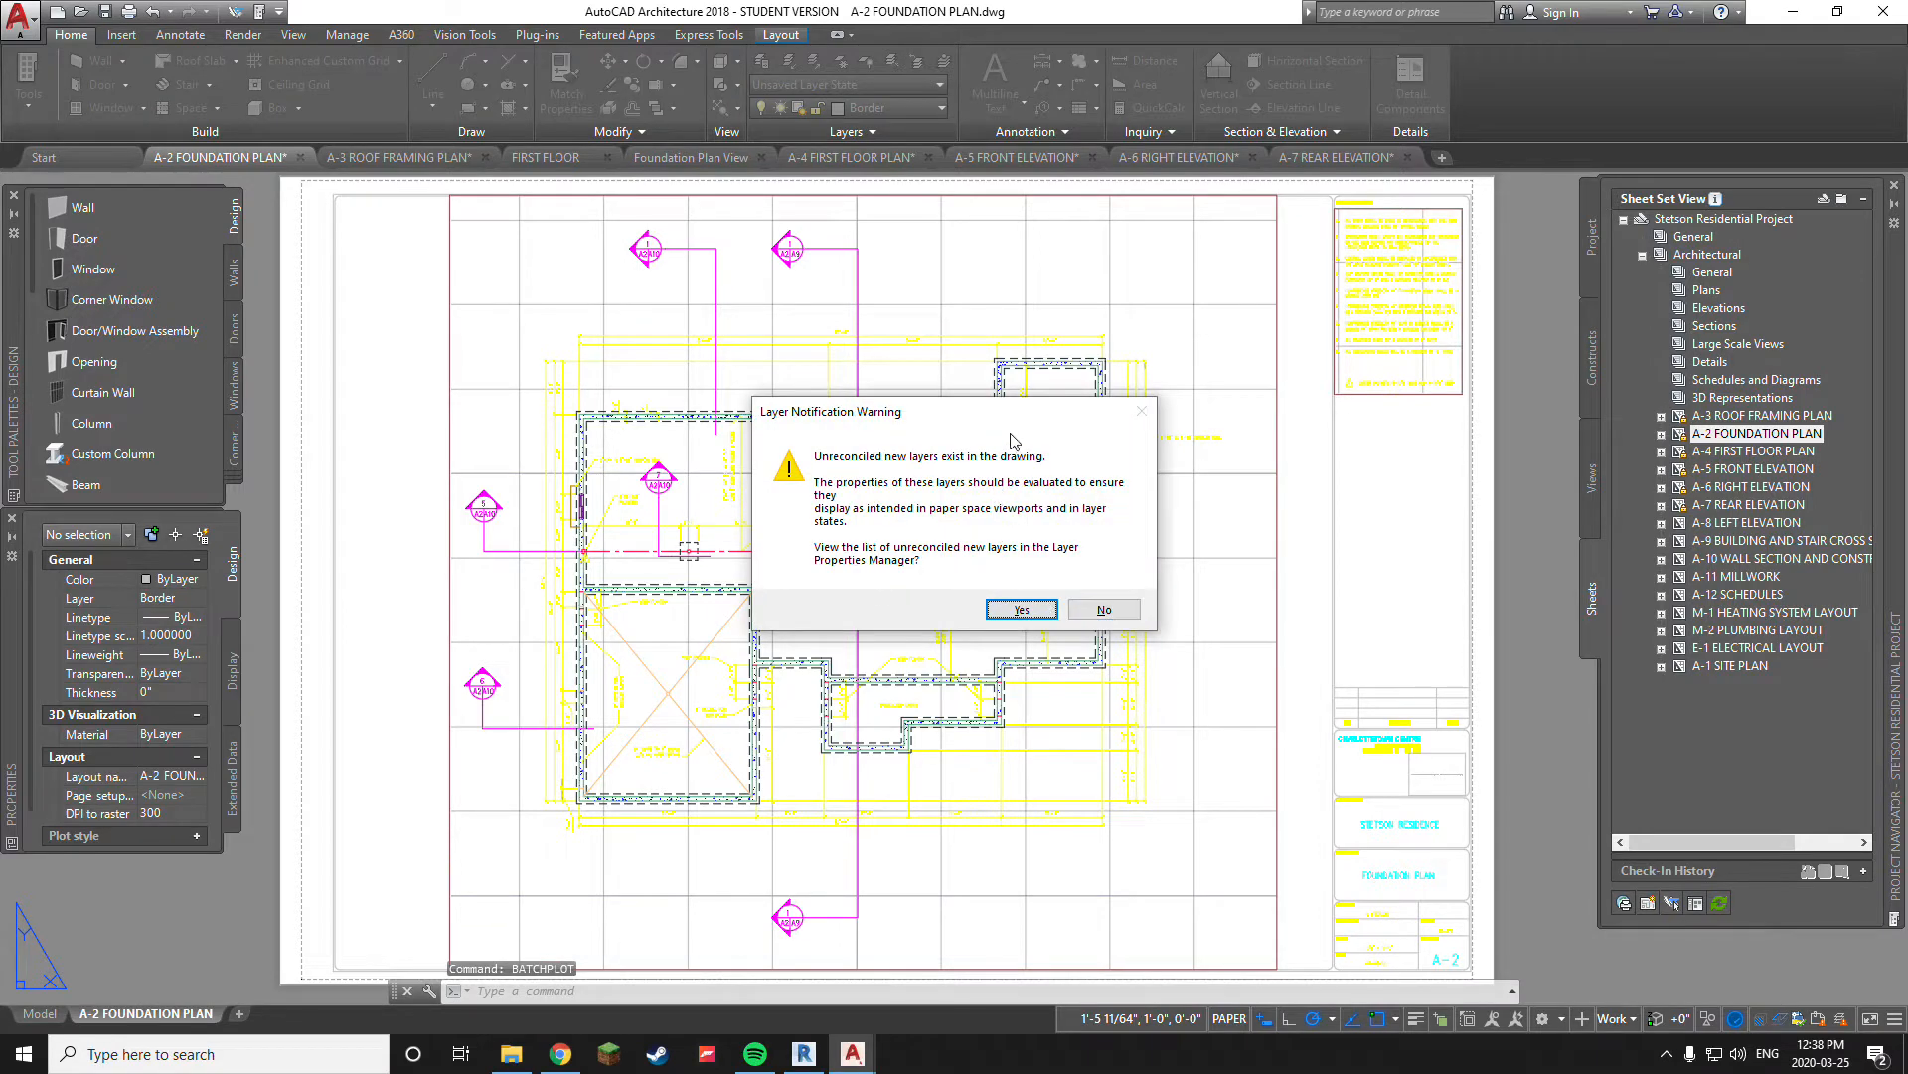
left_click_drag(962, 422, 897, 443)
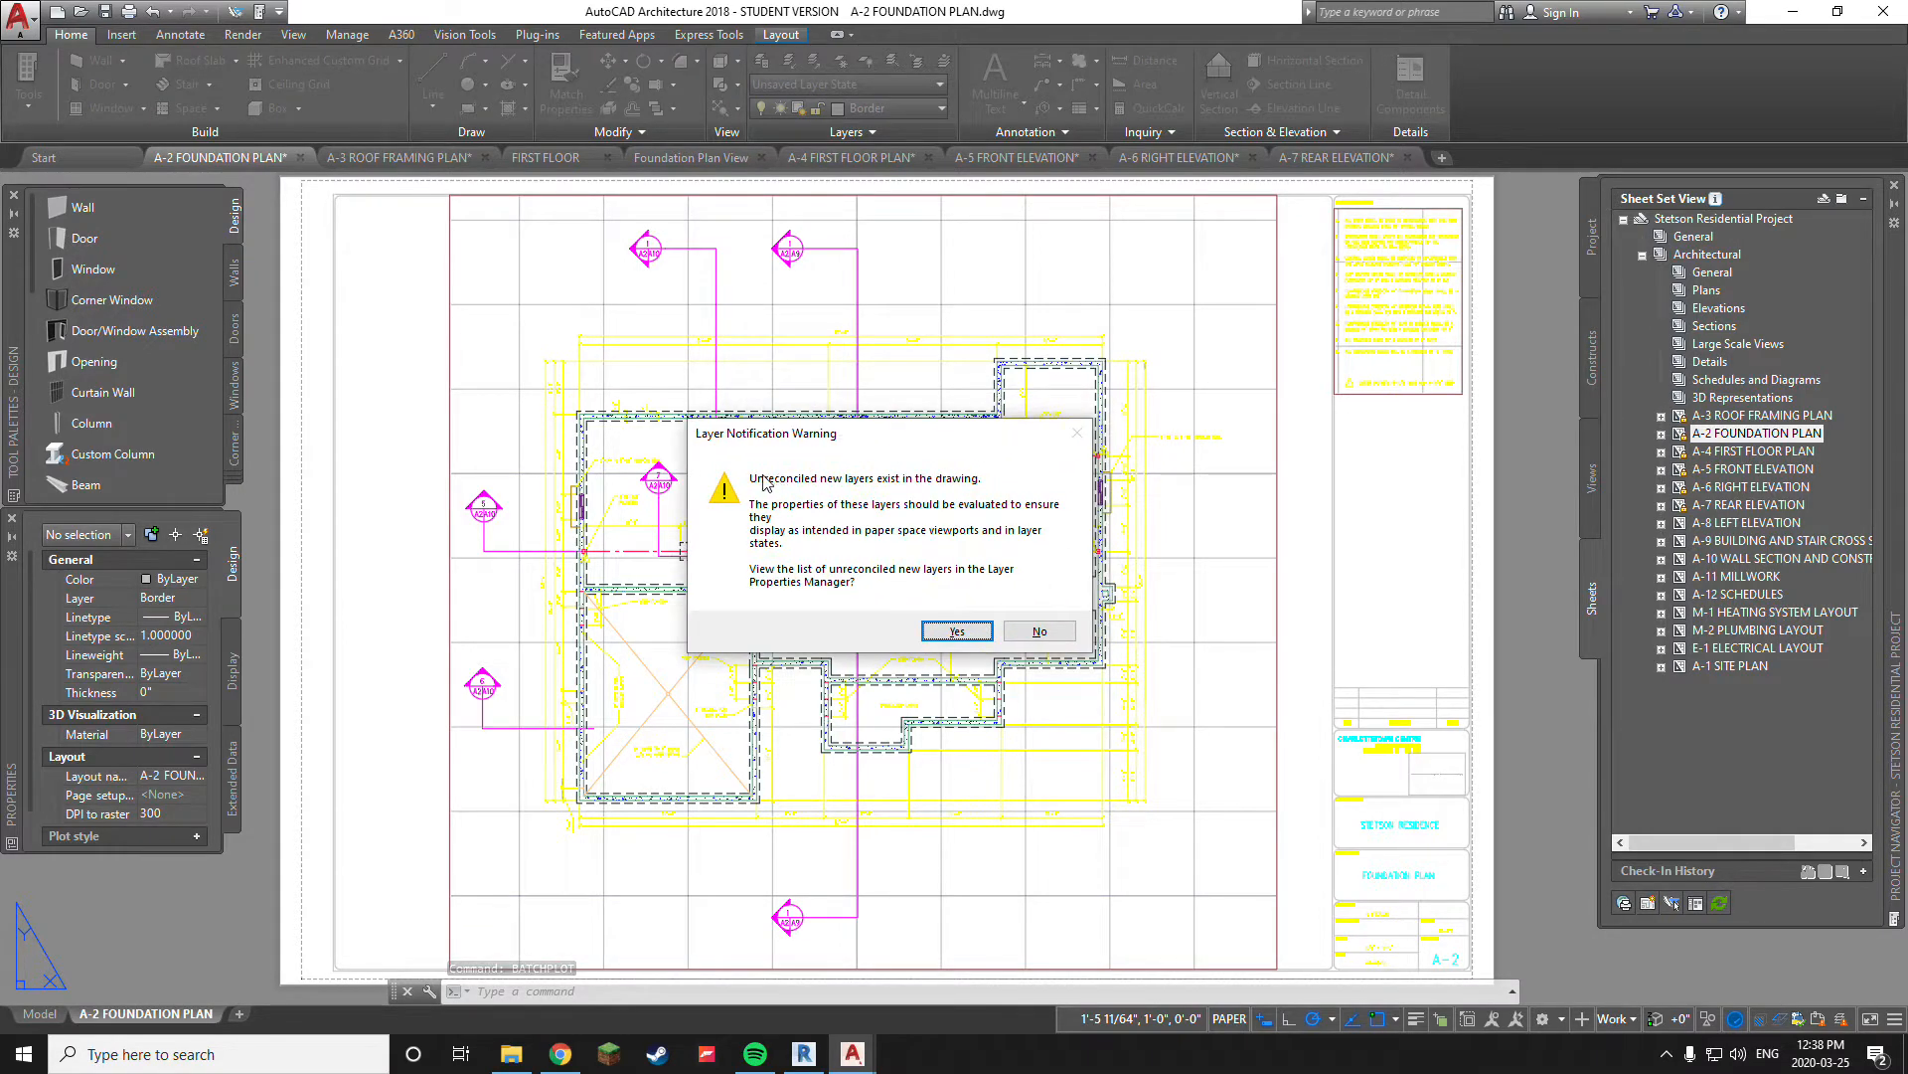
left_click(1039, 631)
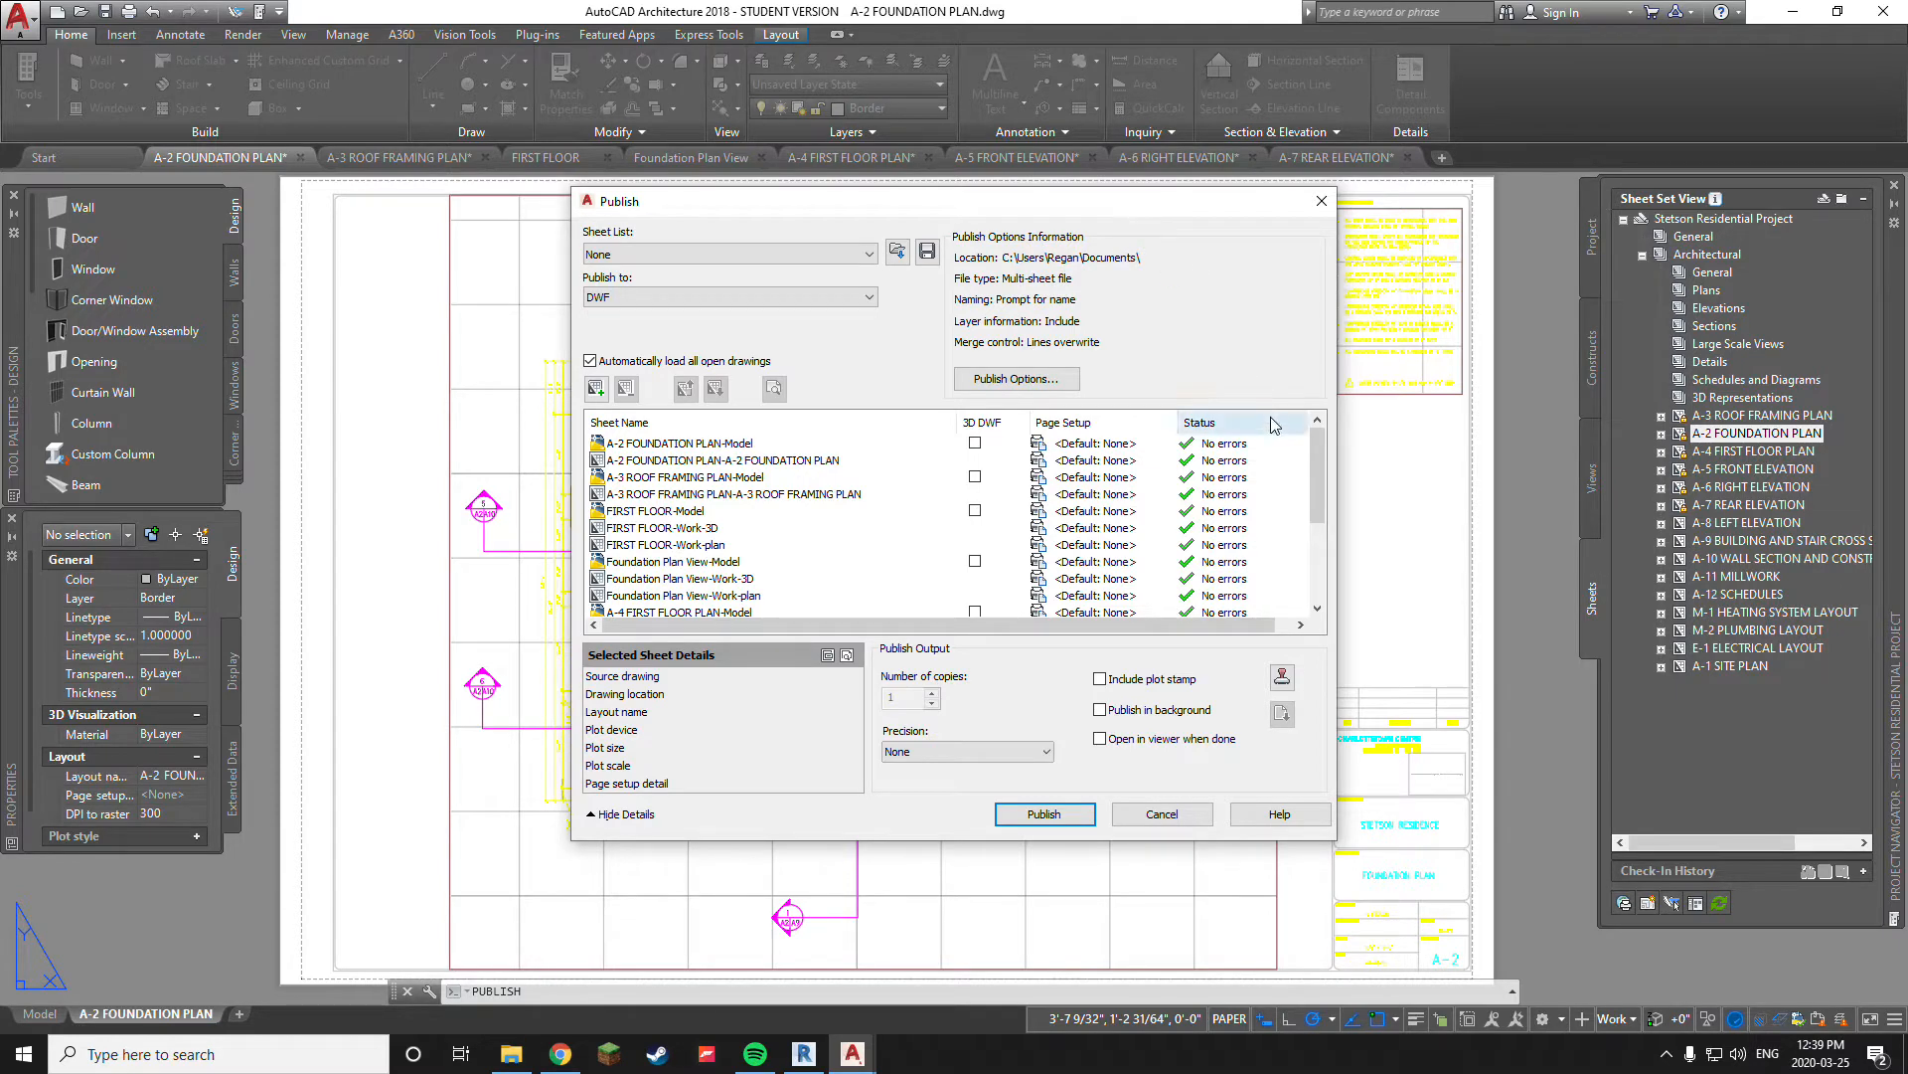
Review the sheet list and options in the Publish dialog, and close it without saving the list of sheets
mouse_move(1319, 461)
left_mouse_down()
mouse_move(1317, 559)
mouse_move(1310, 459)
left_mouse_up()
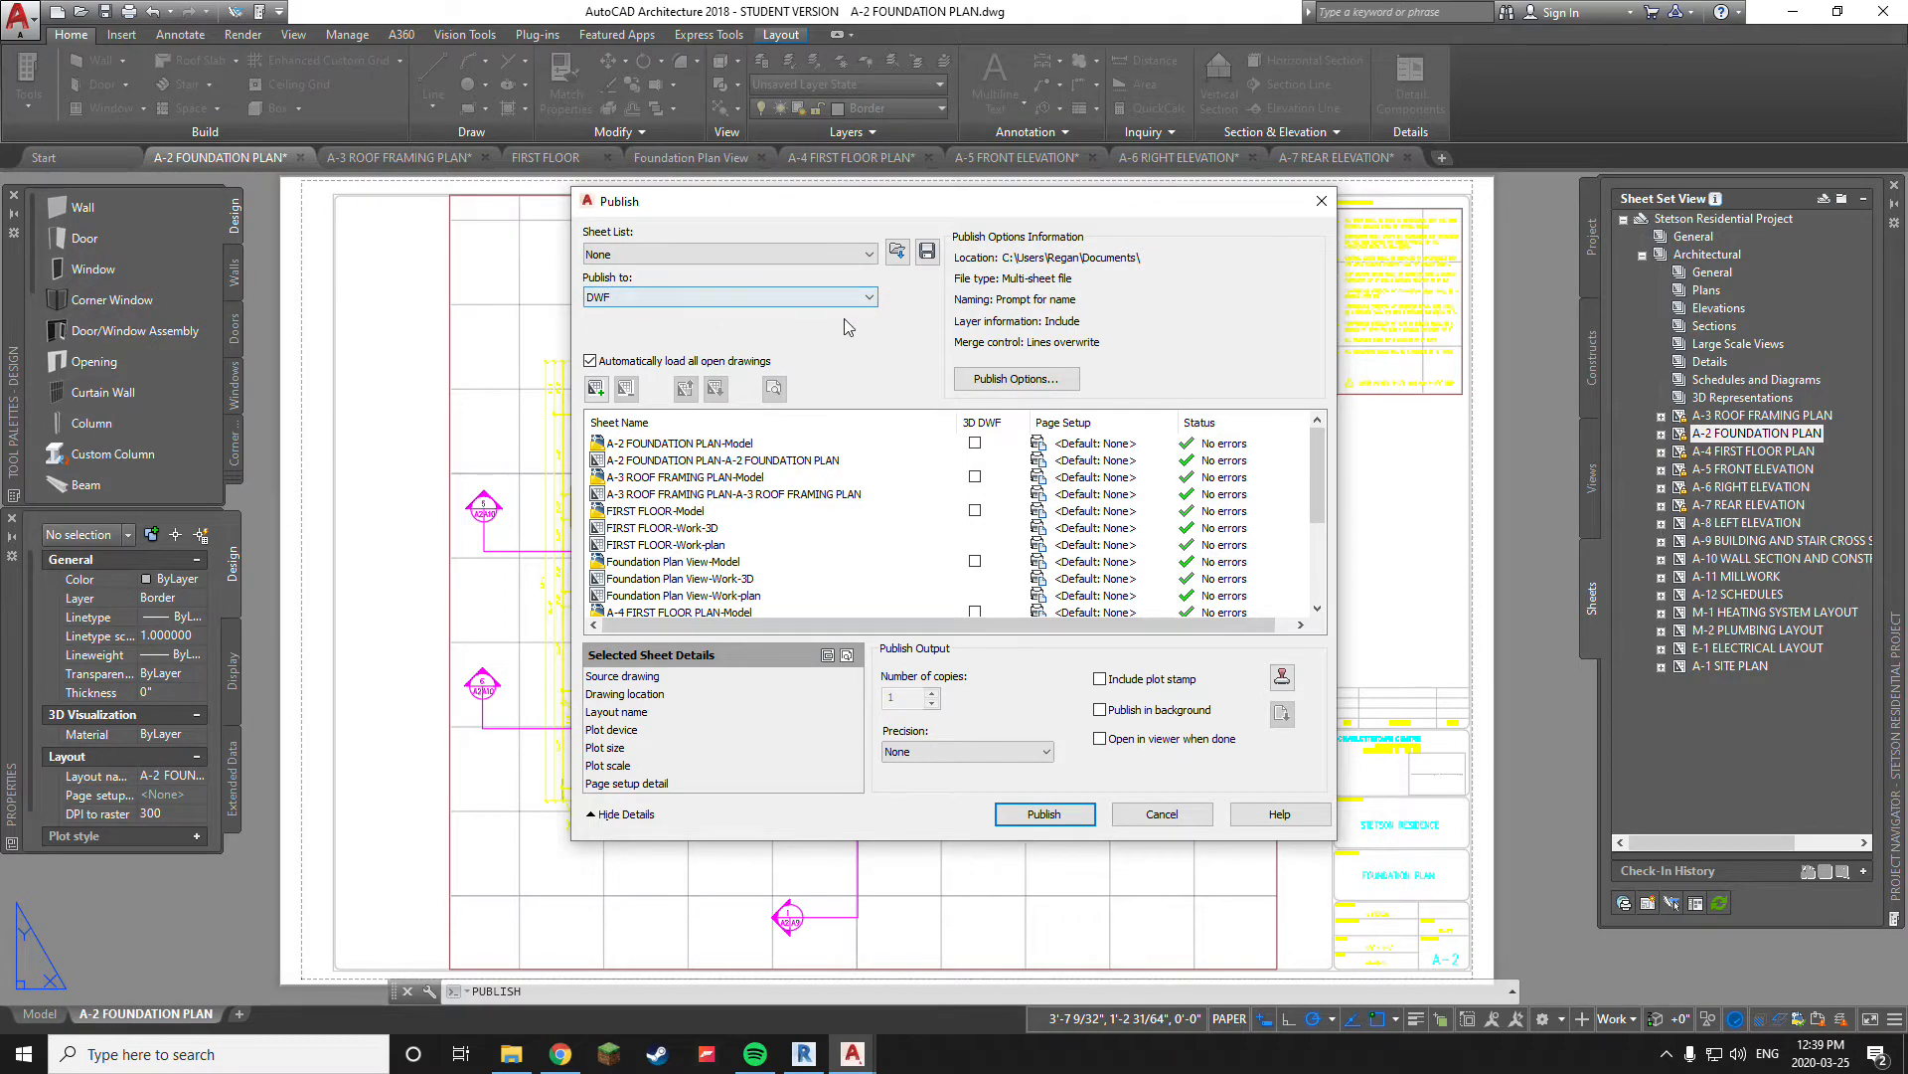
left_click_drag(989, 224, 915, 253)
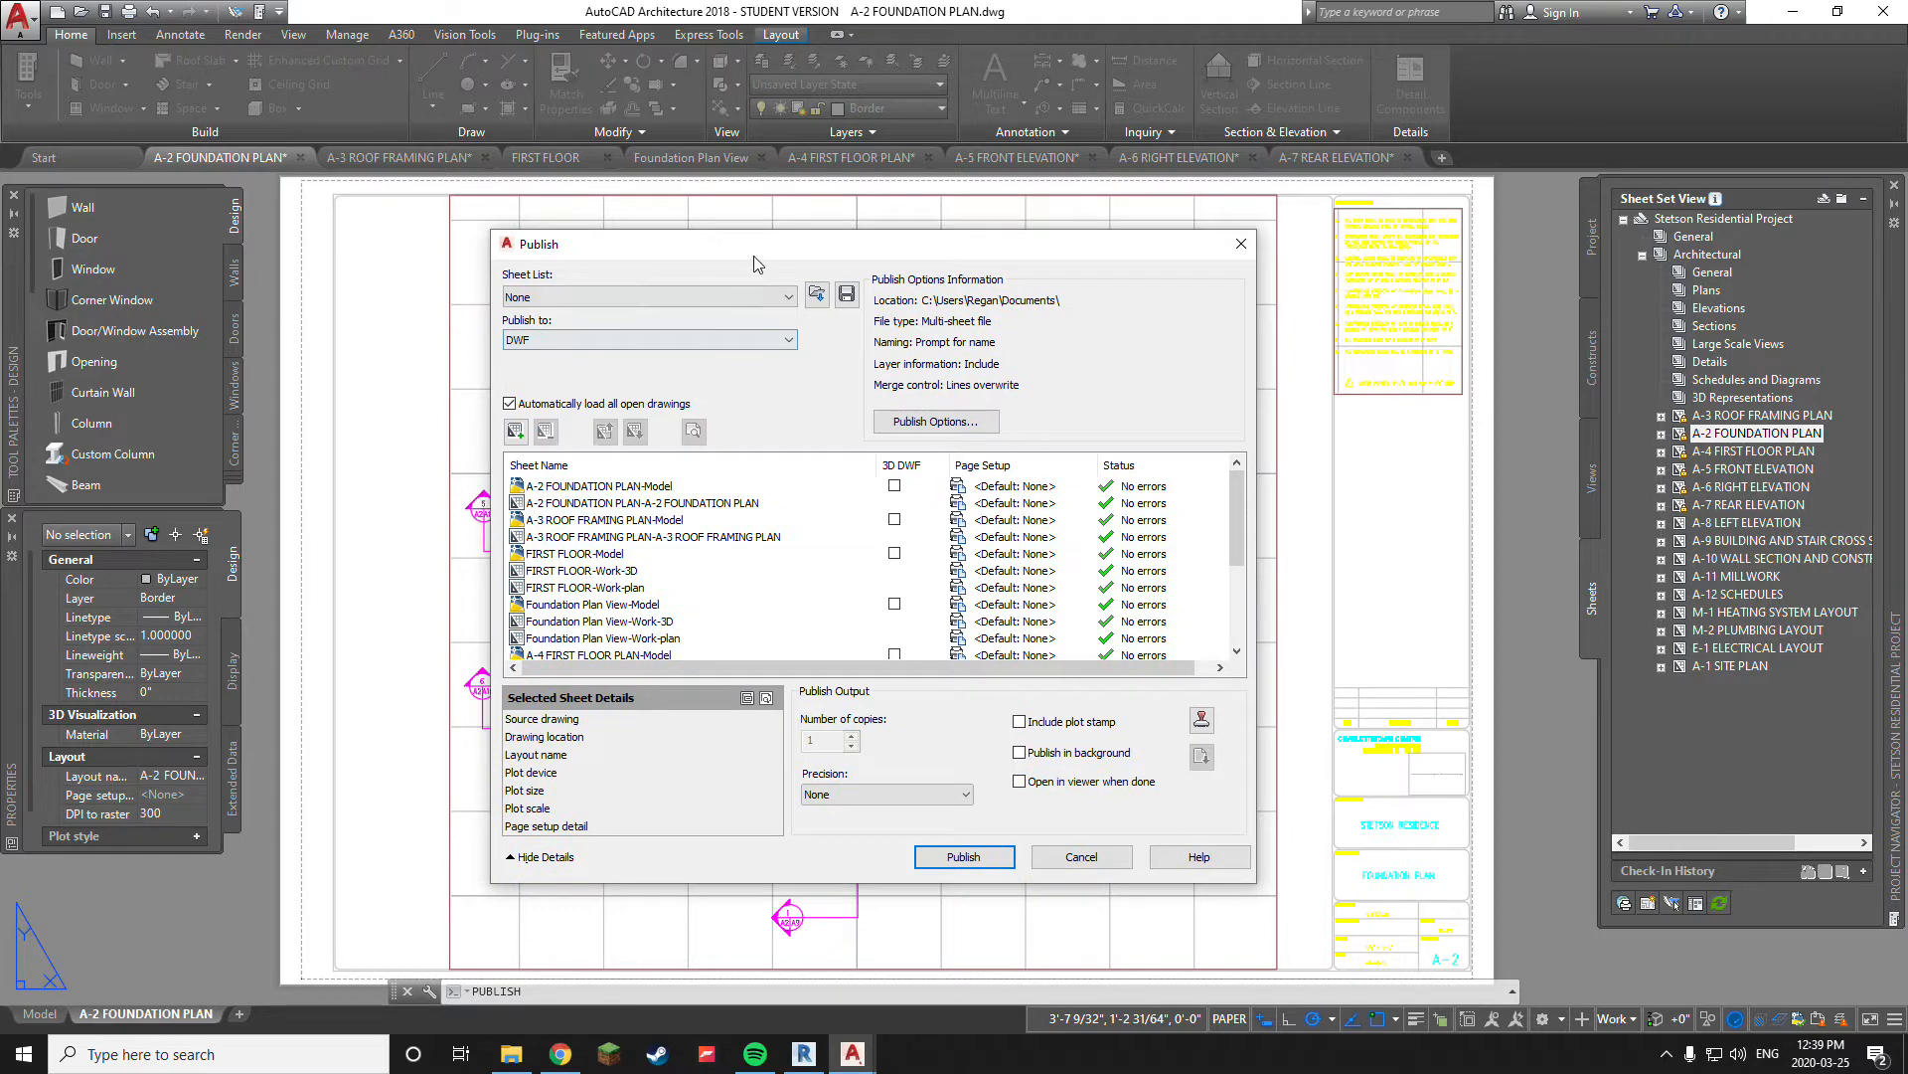
mouse_move(936, 259)
left_mouse_down()
mouse_move(1047, 241)
mouse_move(936, 221)
mouse_move(922, 236)
left_mouse_up()
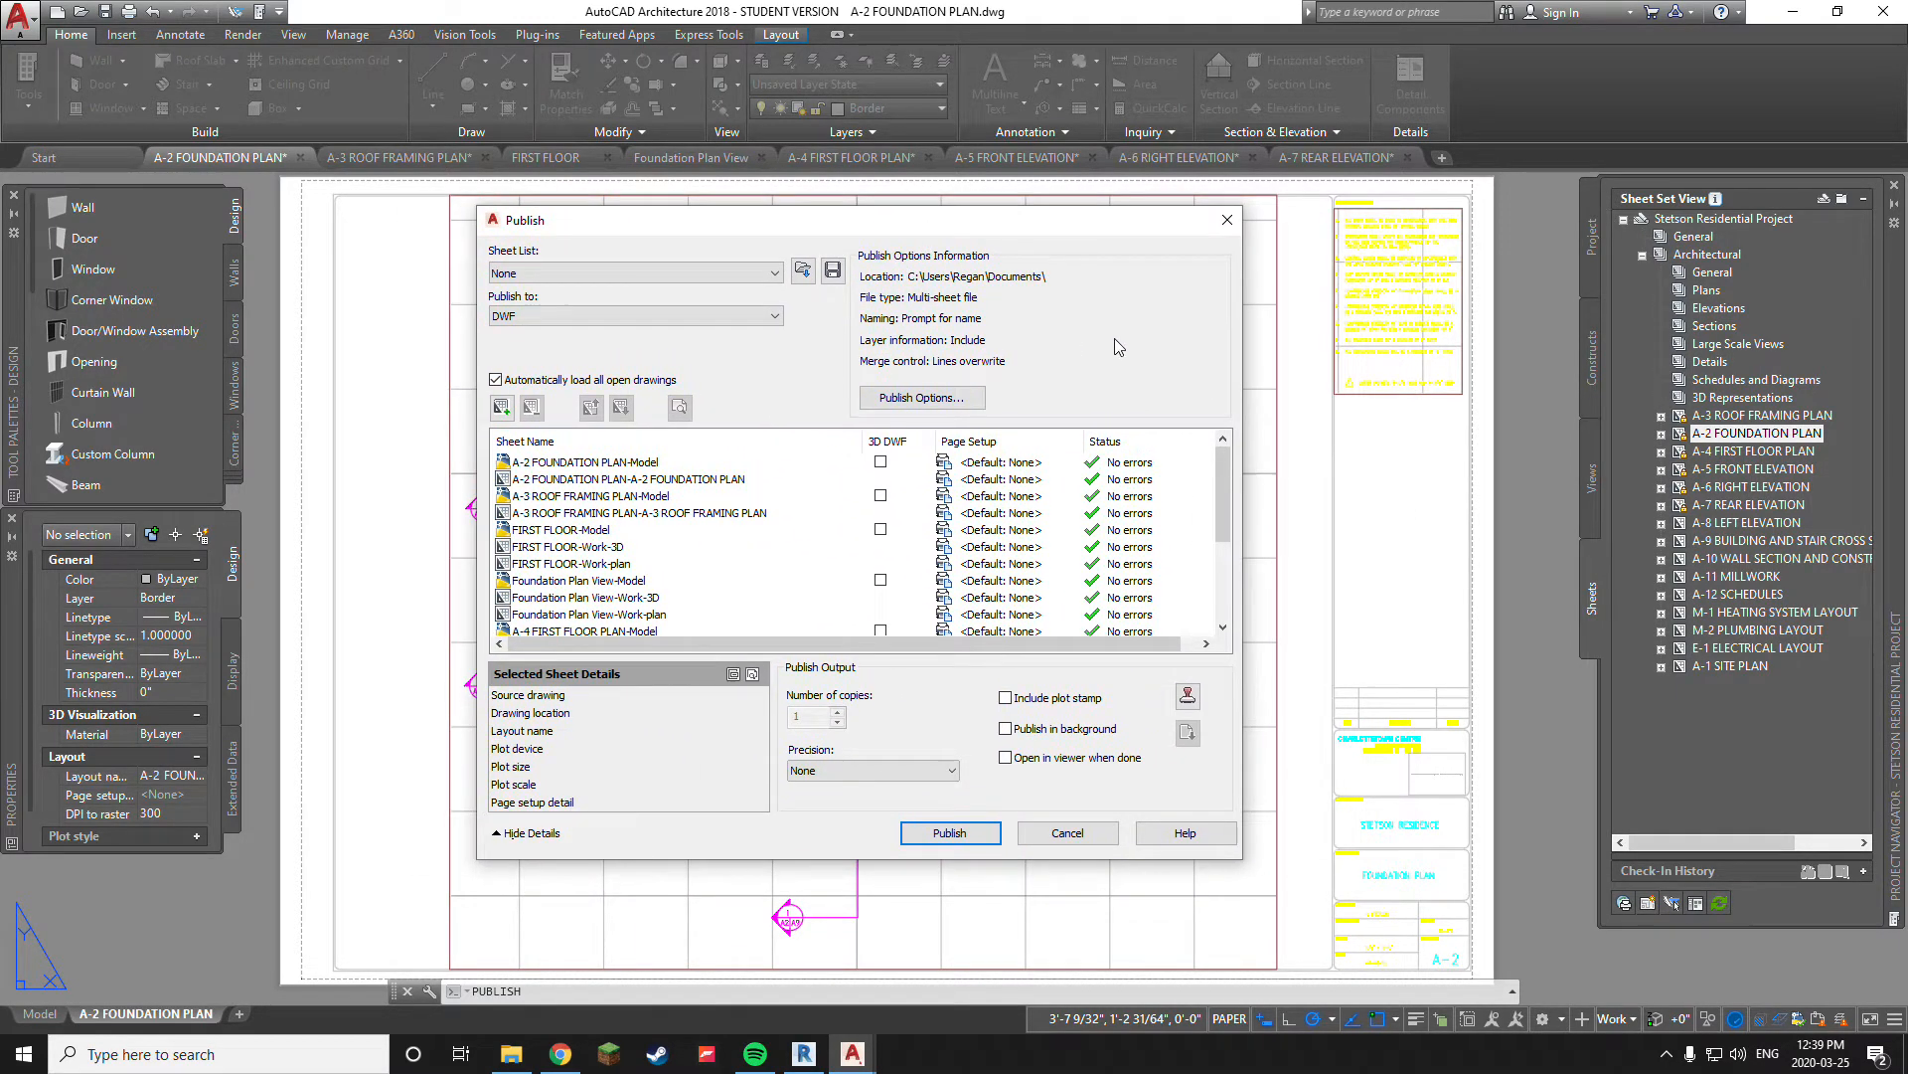
left_click(1224, 222)
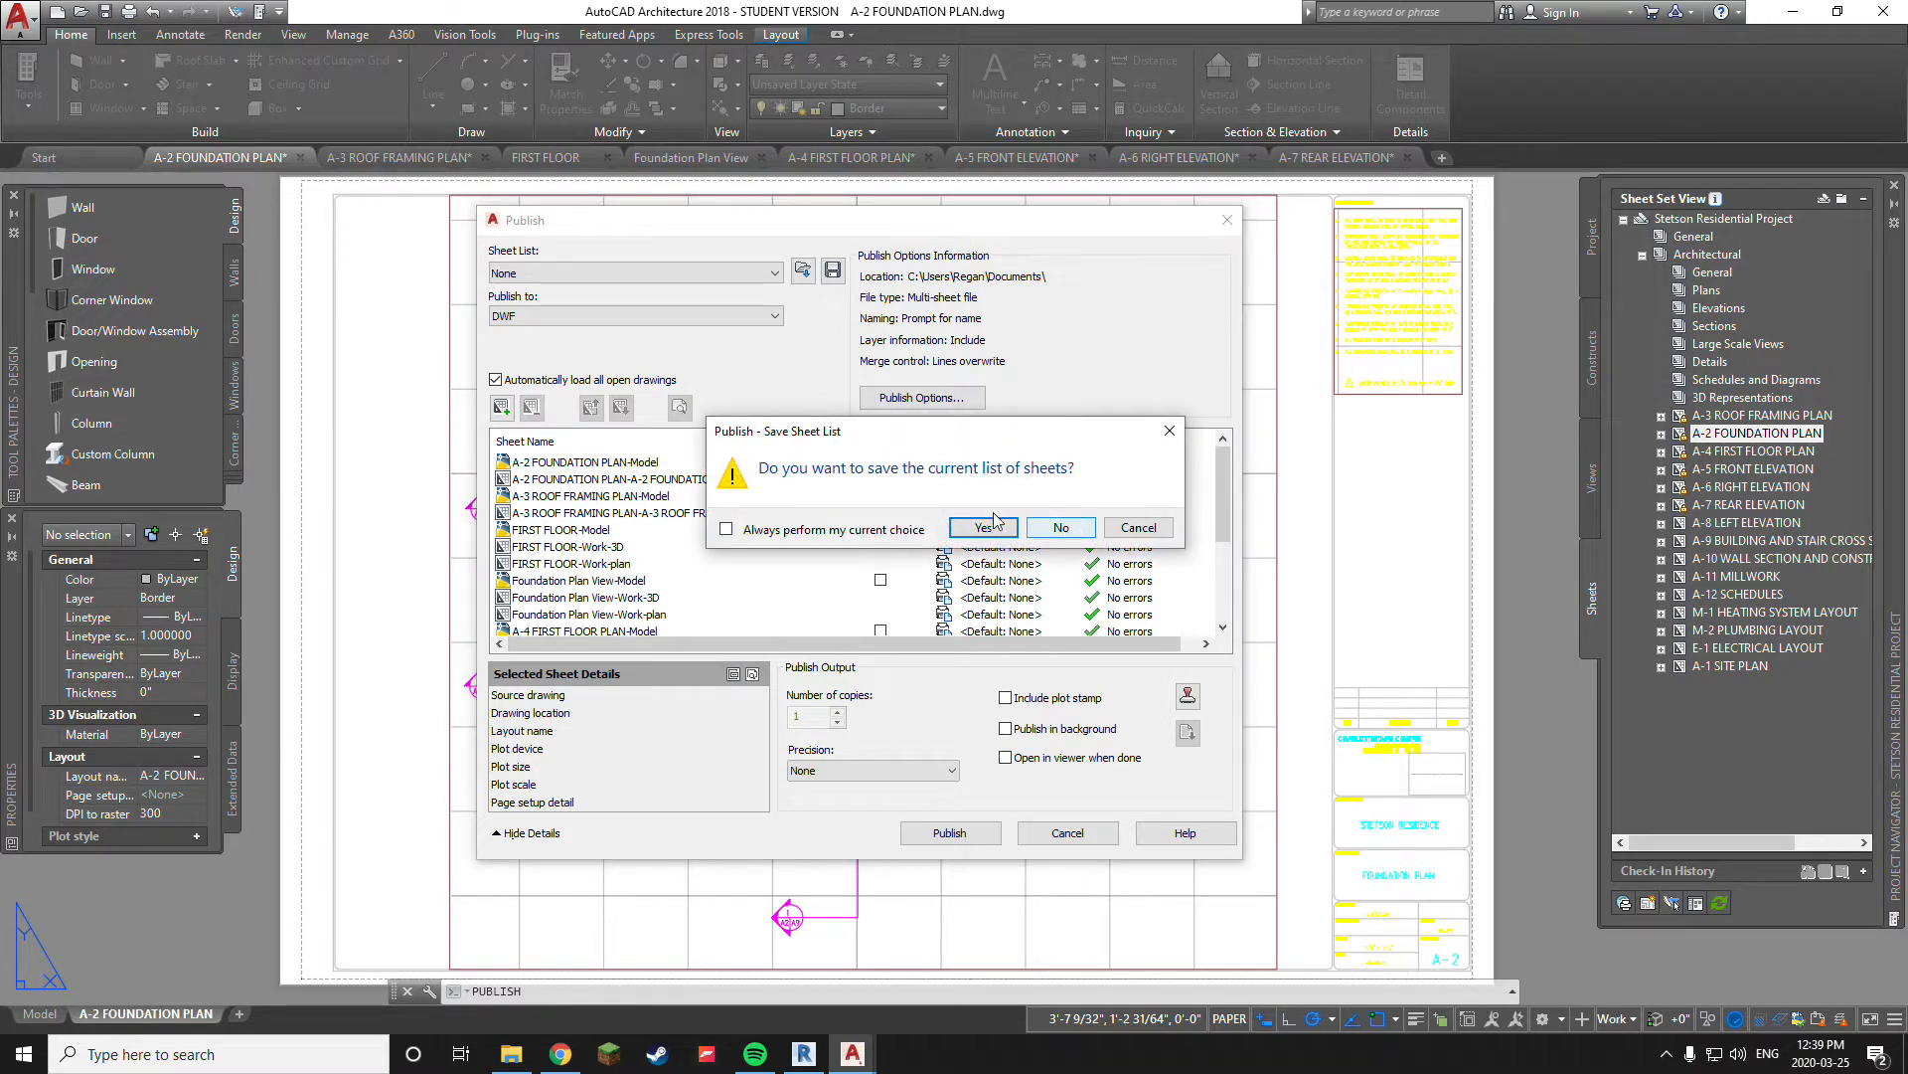
left_click(1072, 533)
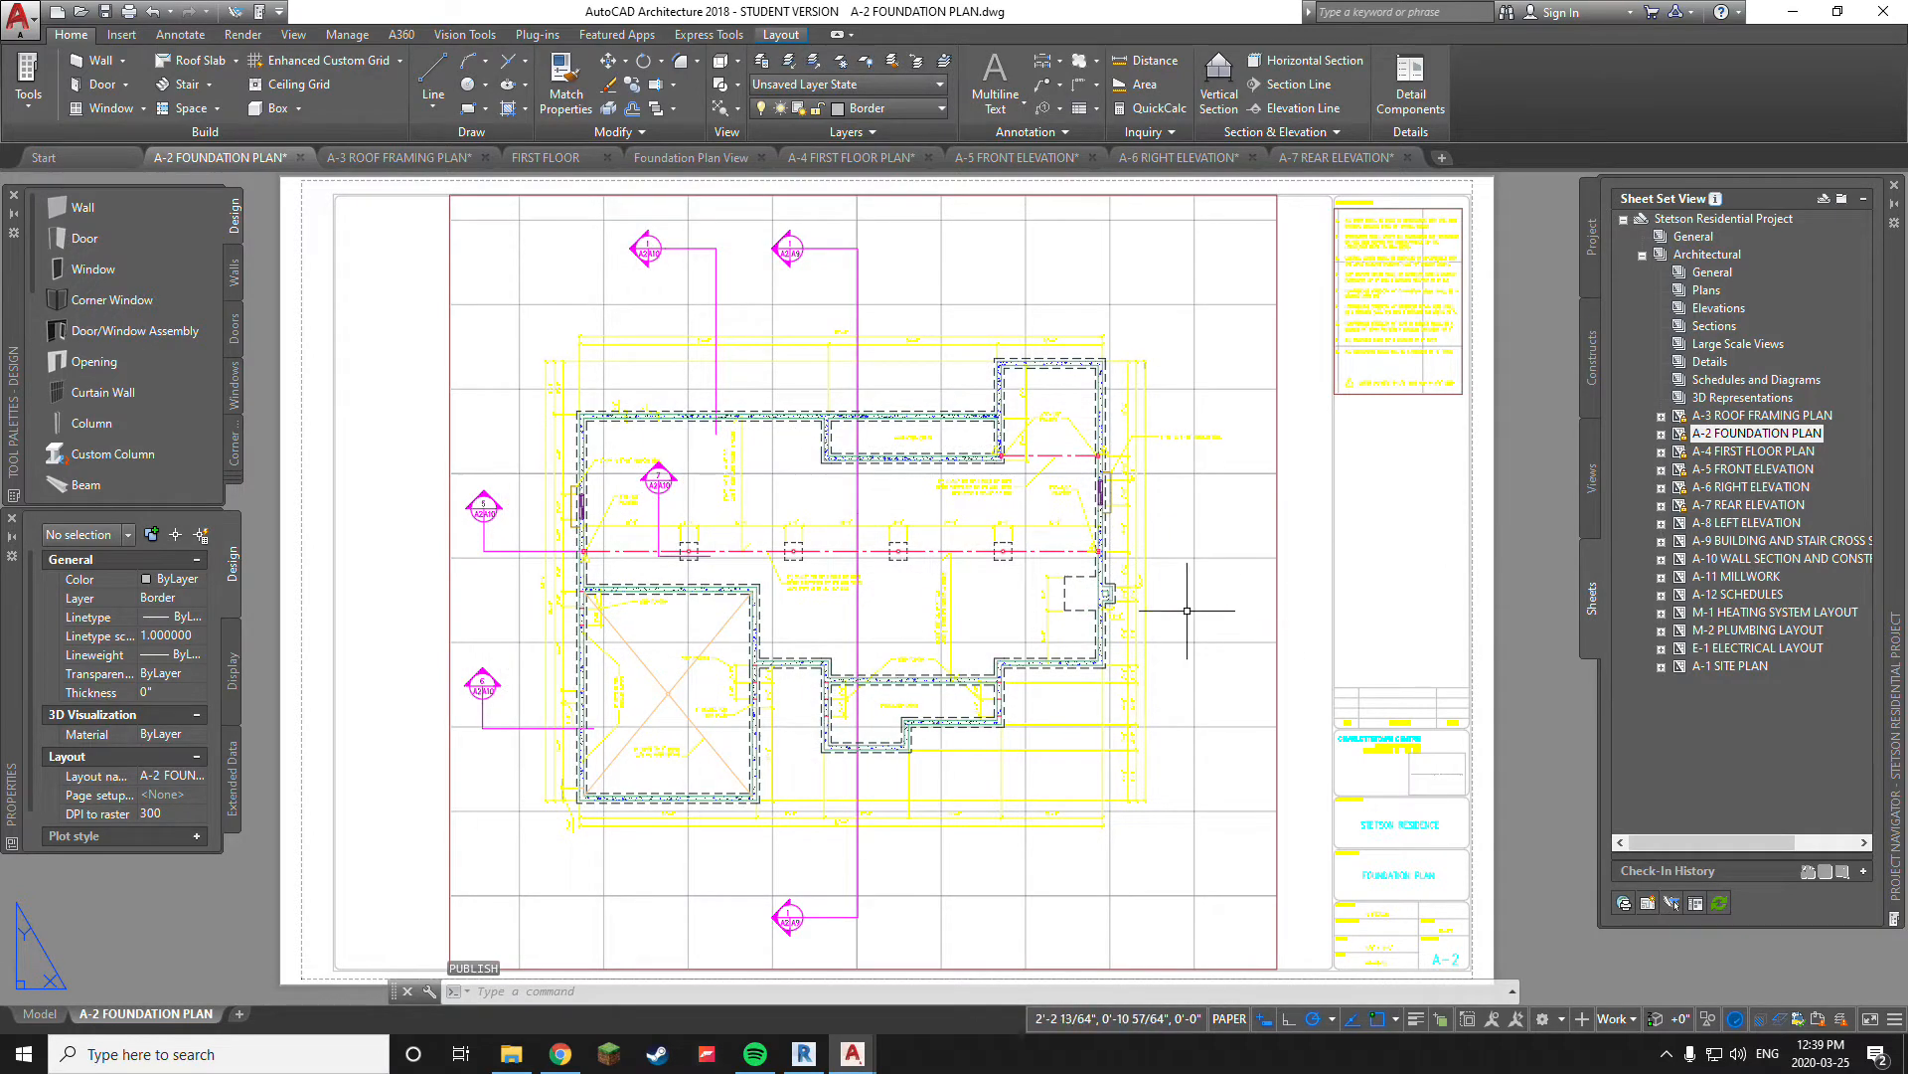
key("Escape")
key("Escape")
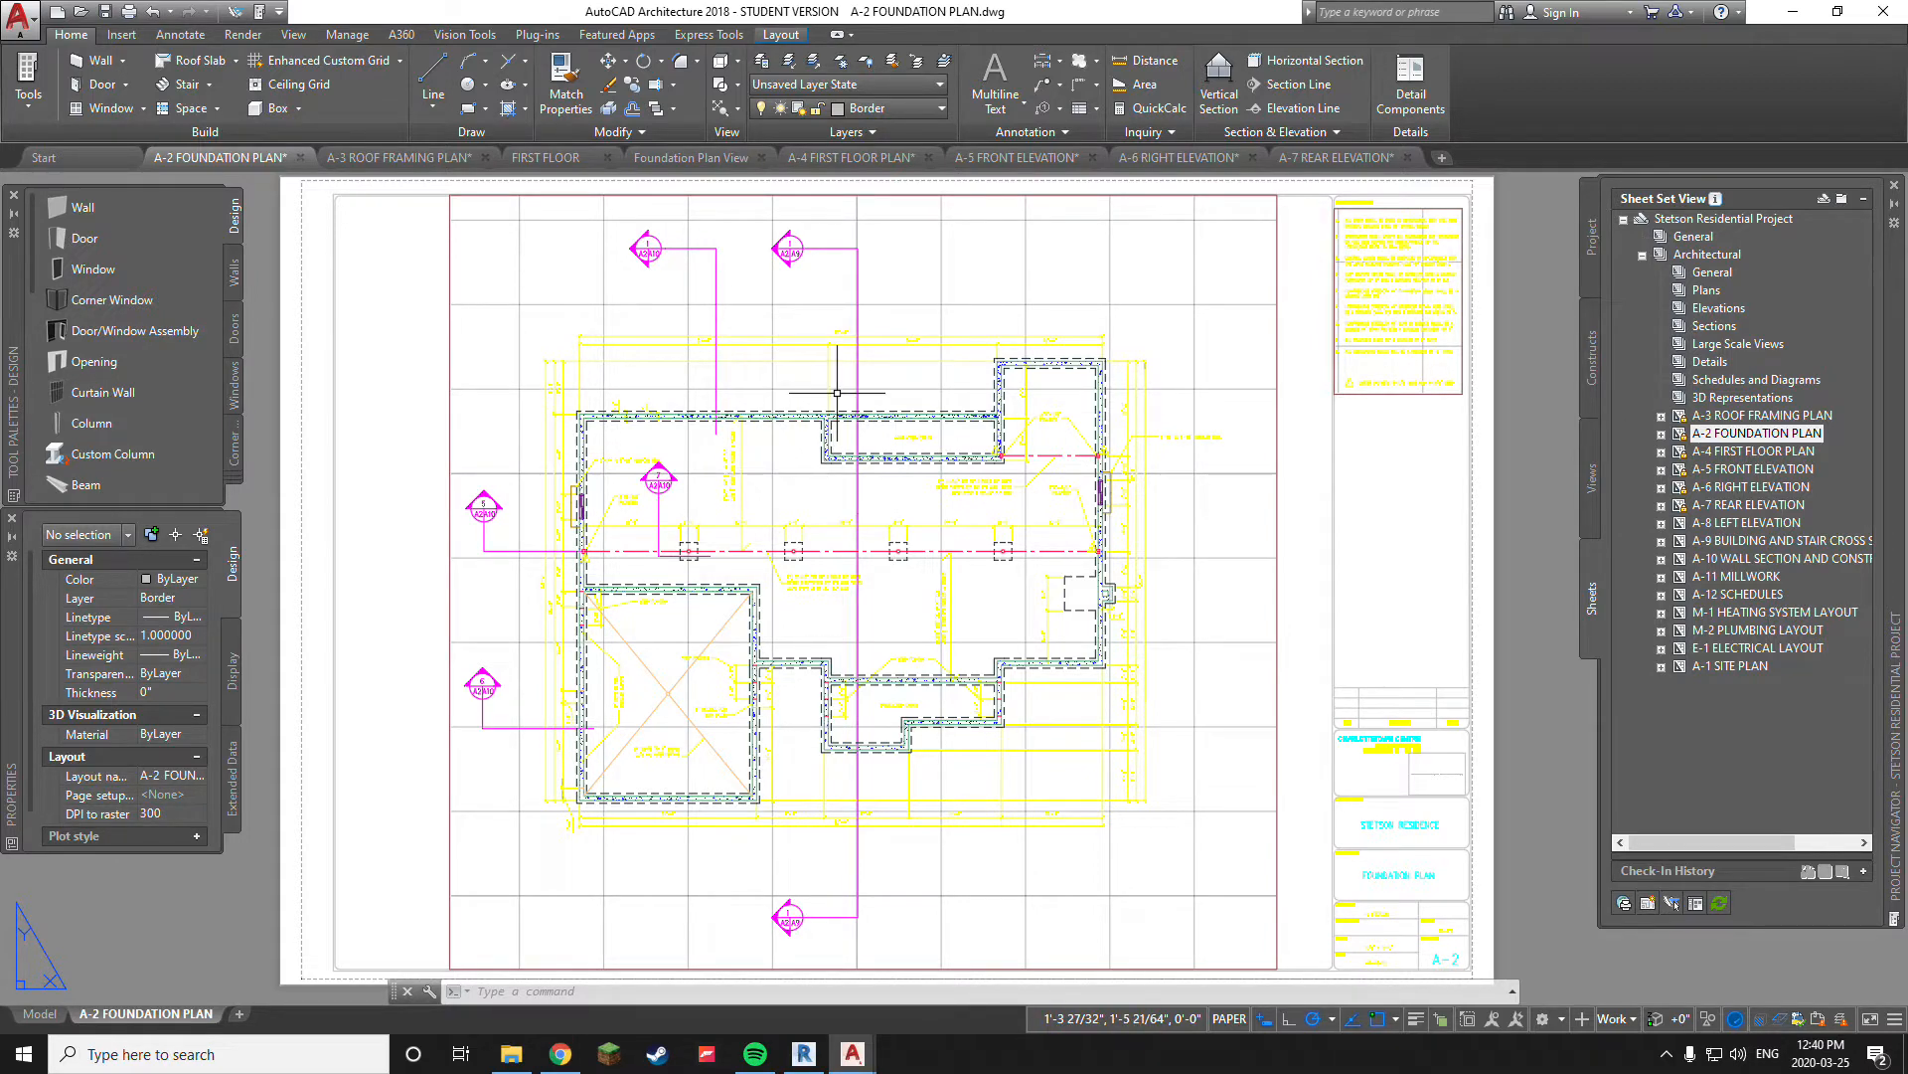
middle_click_drag(558, 249, 672, 408)
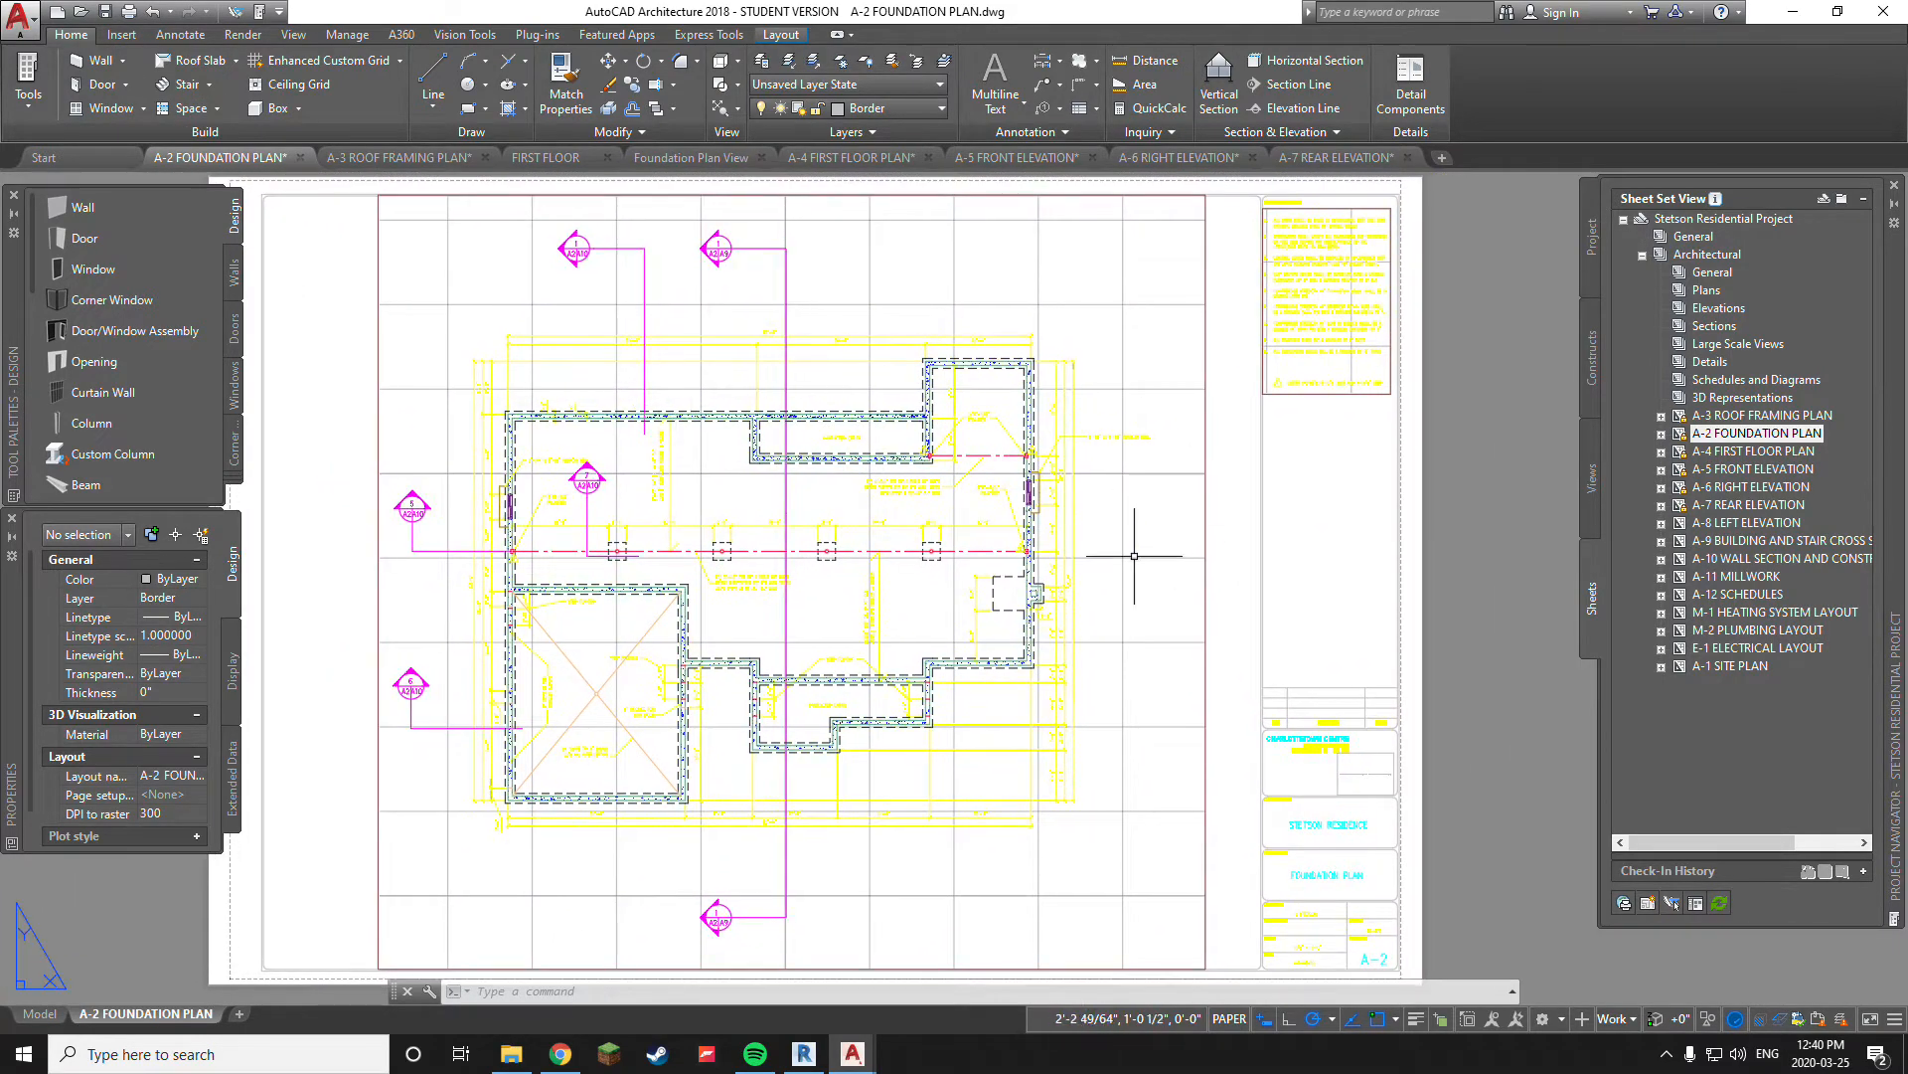
middle_click_drag(958, 567, 1034, 512)
middle_click_drag(915, 486, 971, 515)
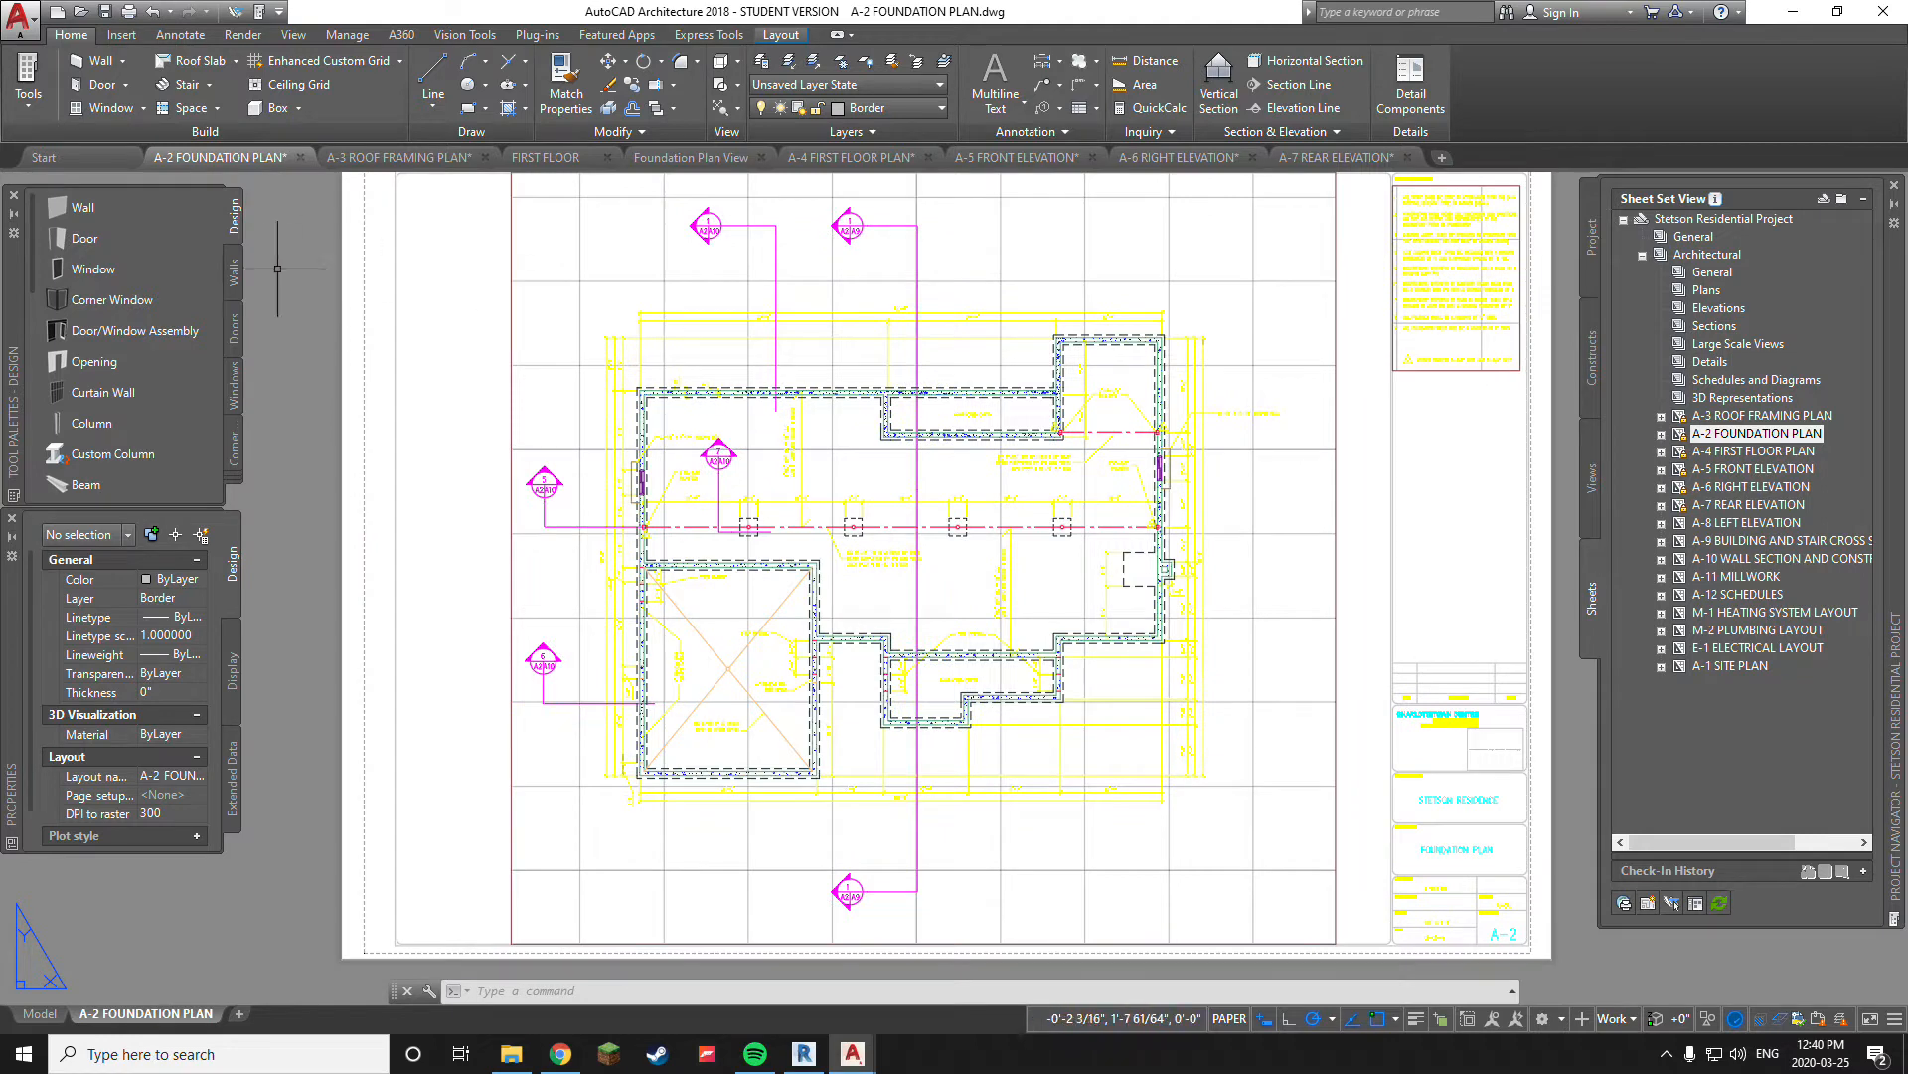
left_click(20, 17)
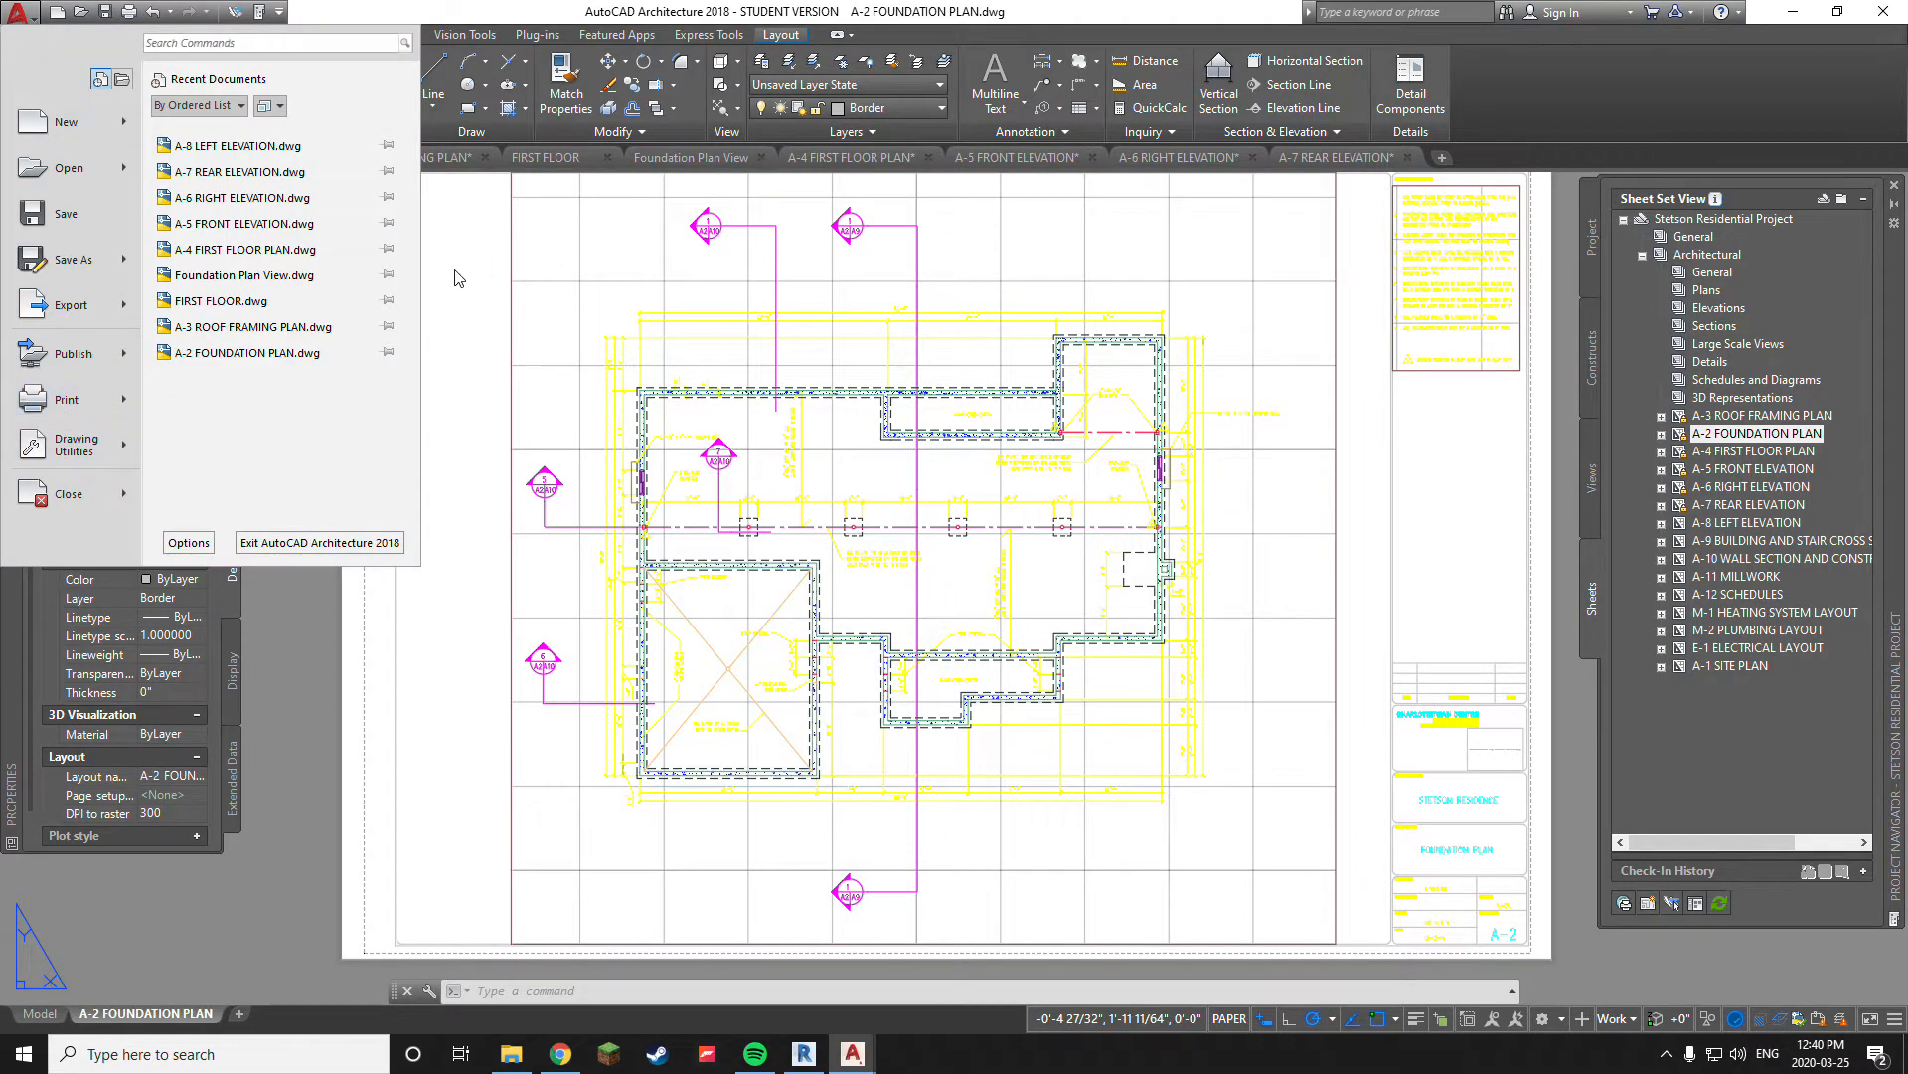
left_click(20, 17)
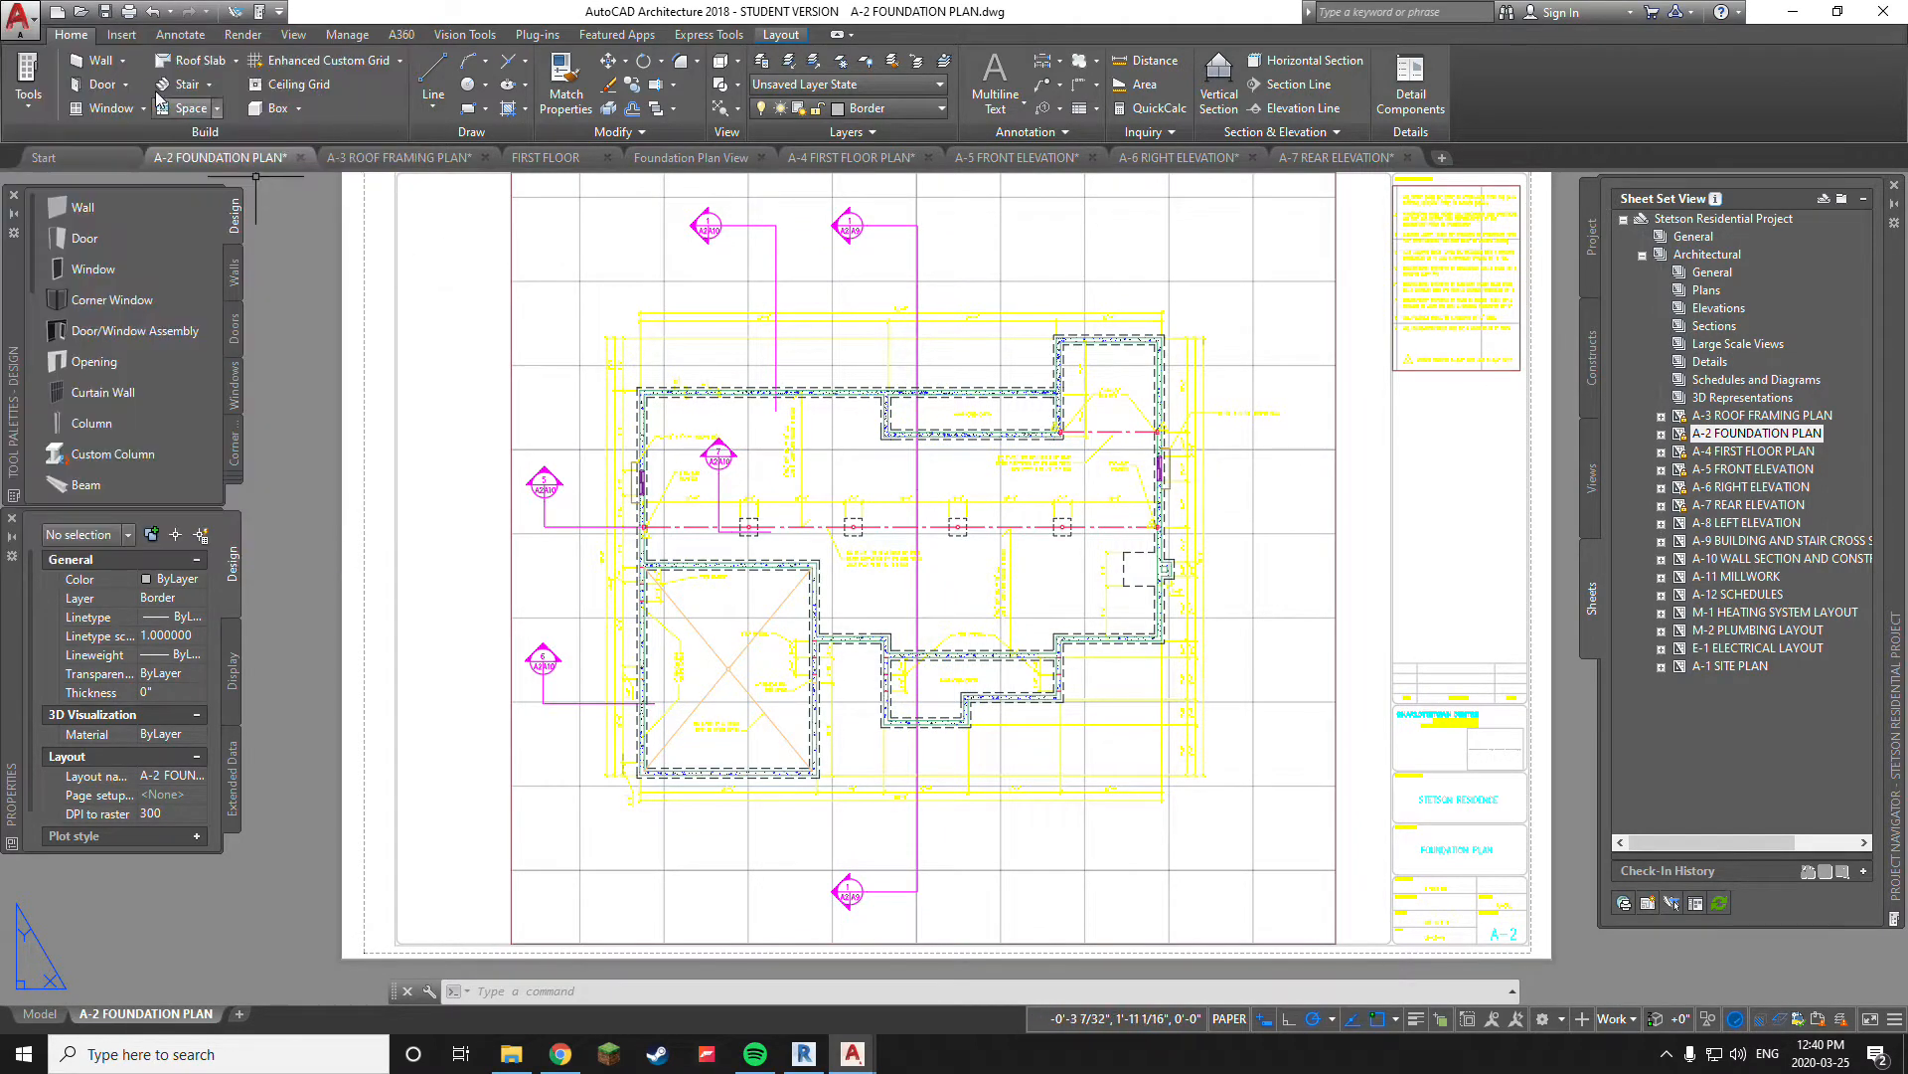
Open the Plot dialog for the A-2 Foundation Plan layout, declining the unreconciled layer list and dismissing the plotter warning
left_click(128, 11)
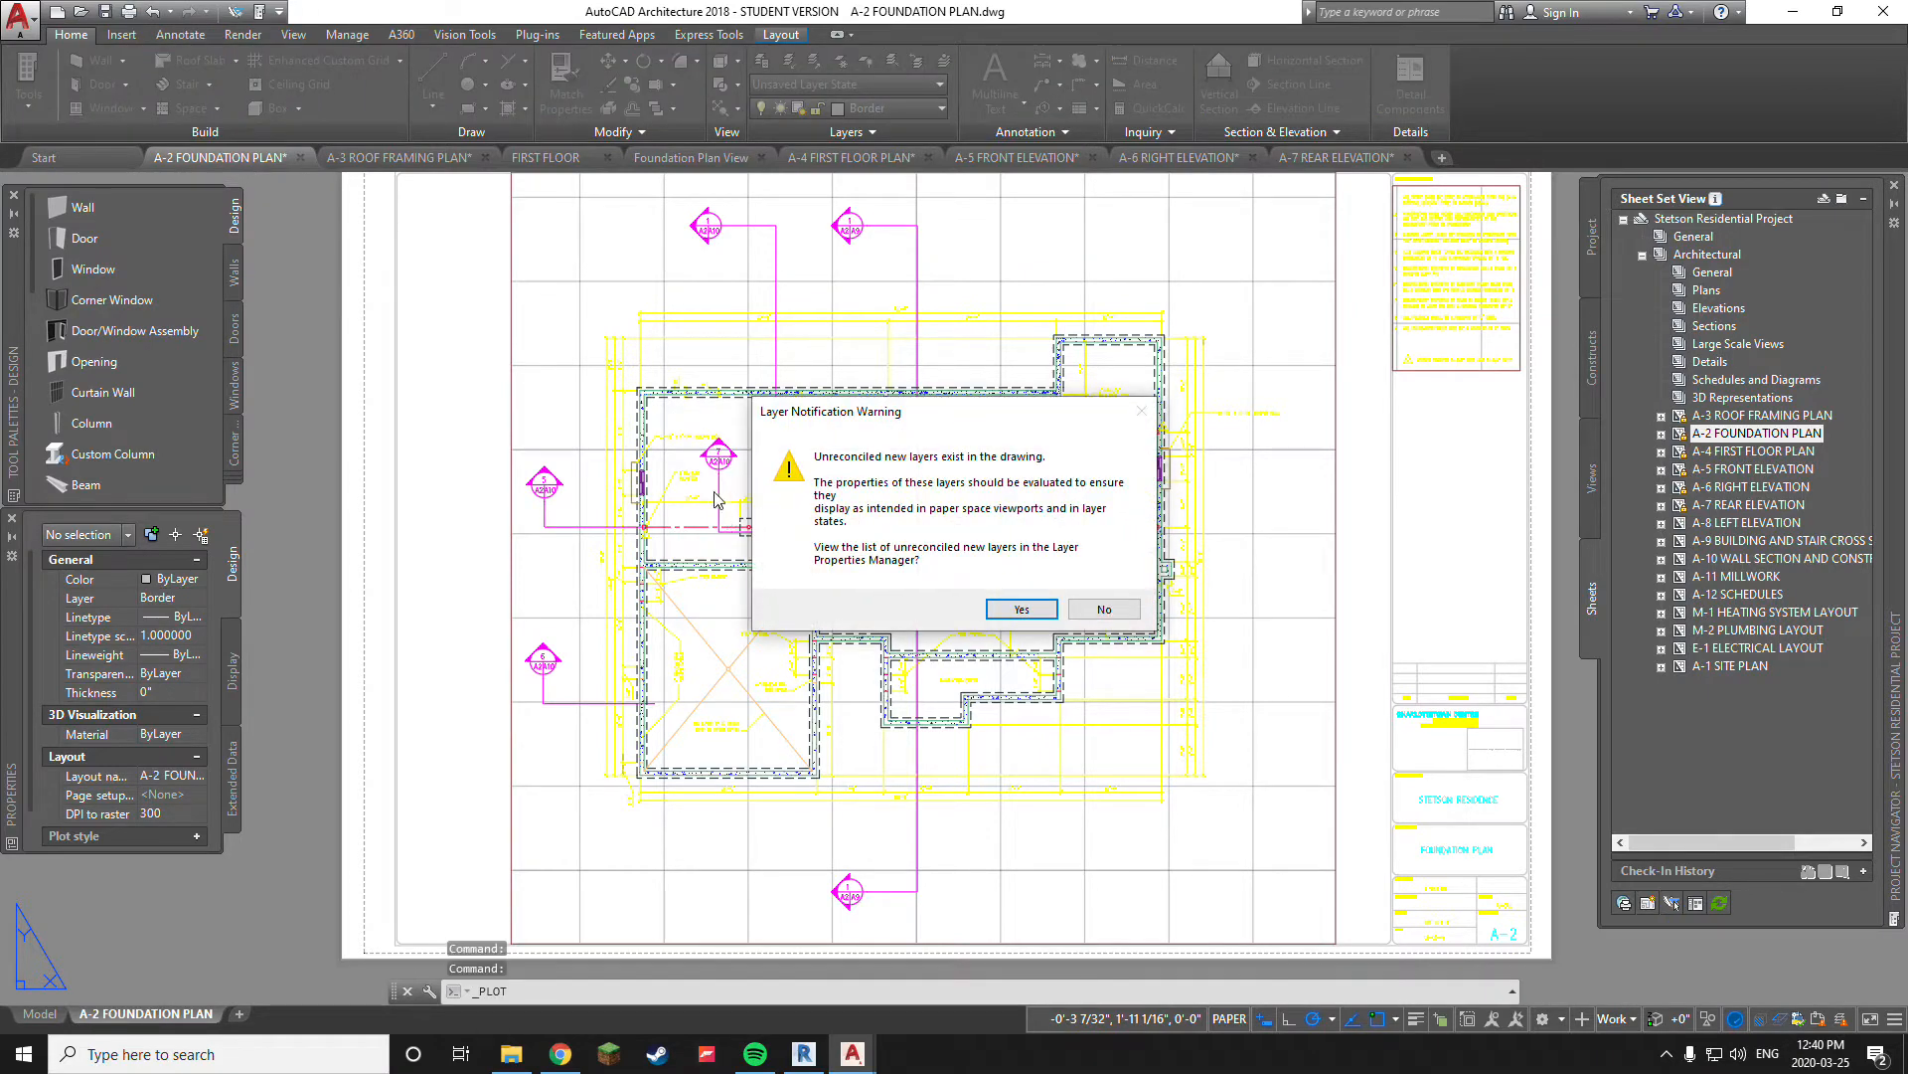
left_click(1105, 609)
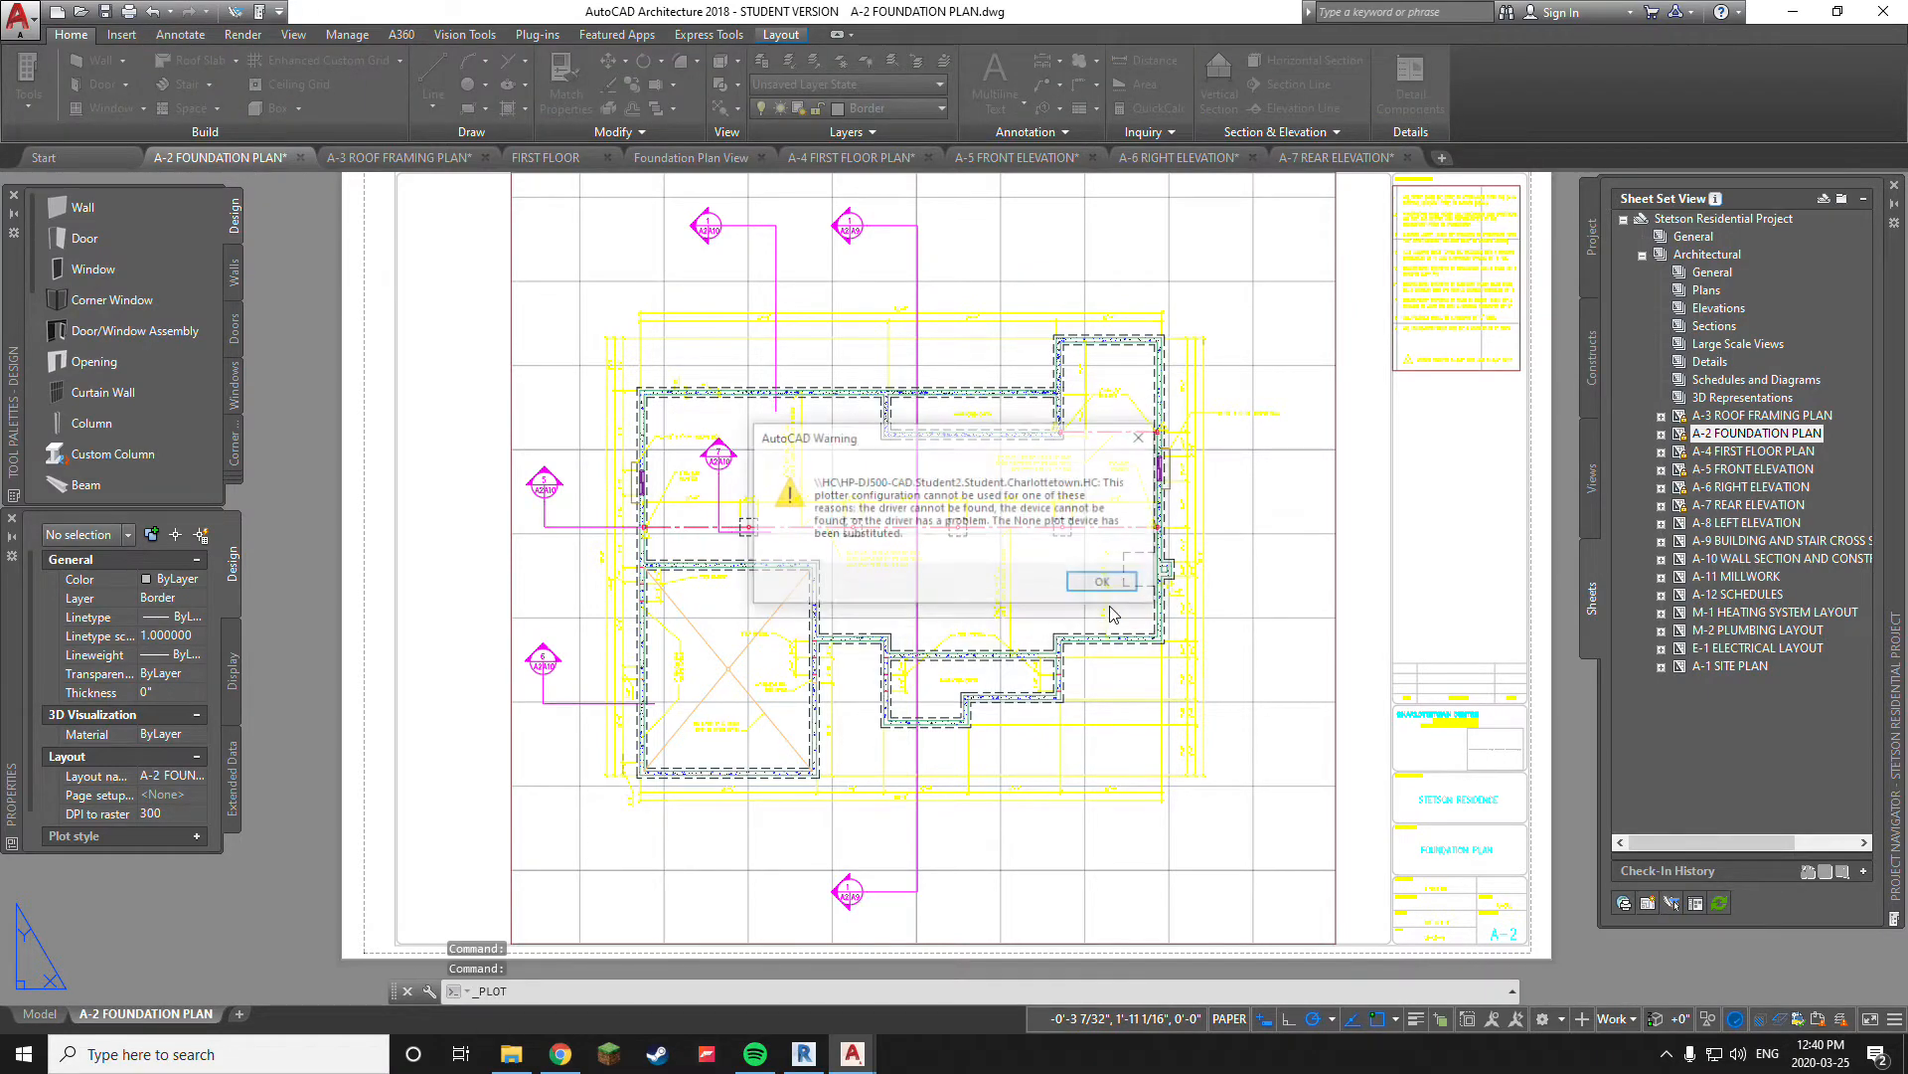
mouse_move(927, 457)
left_mouse_down()
mouse_move(979, 449)
mouse_move(884, 467)
mouse_move(906, 462)
left_mouse_up()
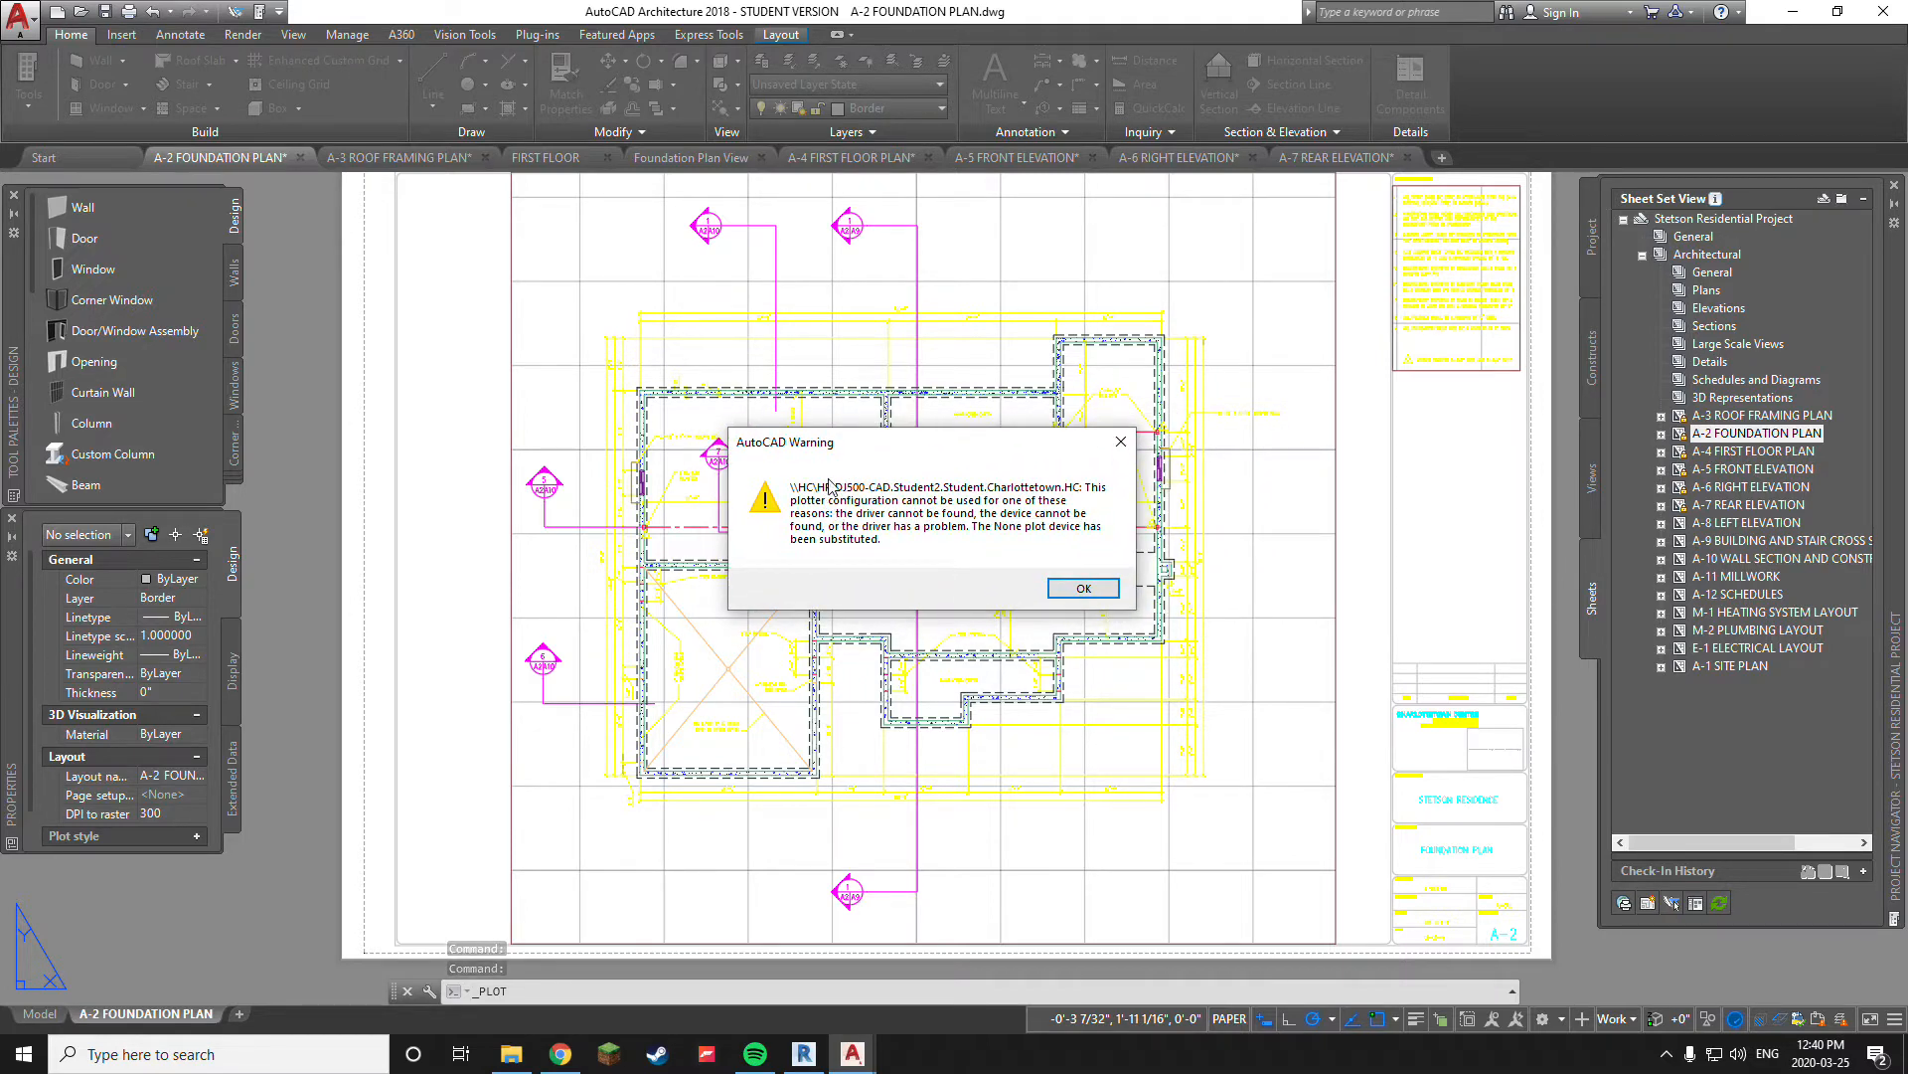
left_click(1079, 589)
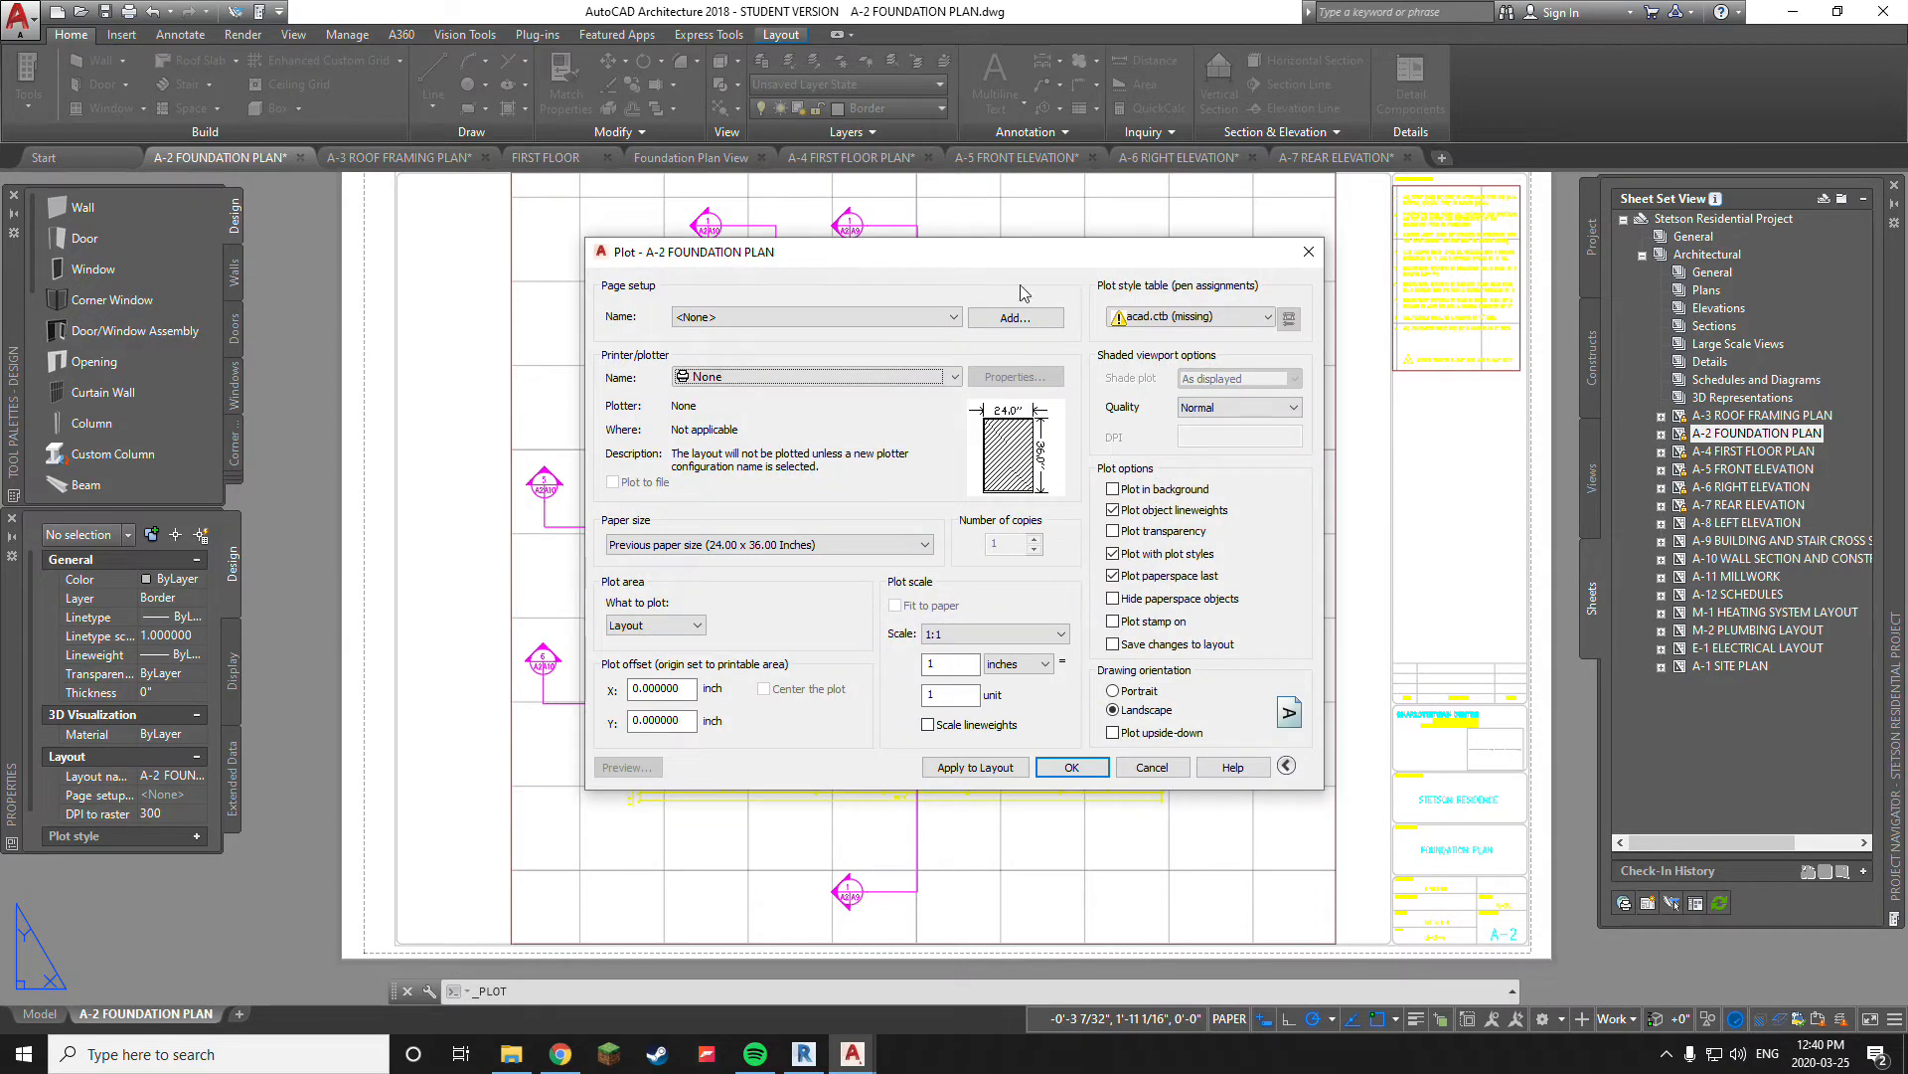
Set the plot style table for the layout to monochrome.ctb
left_click_drag(1024, 252, 937, 271)
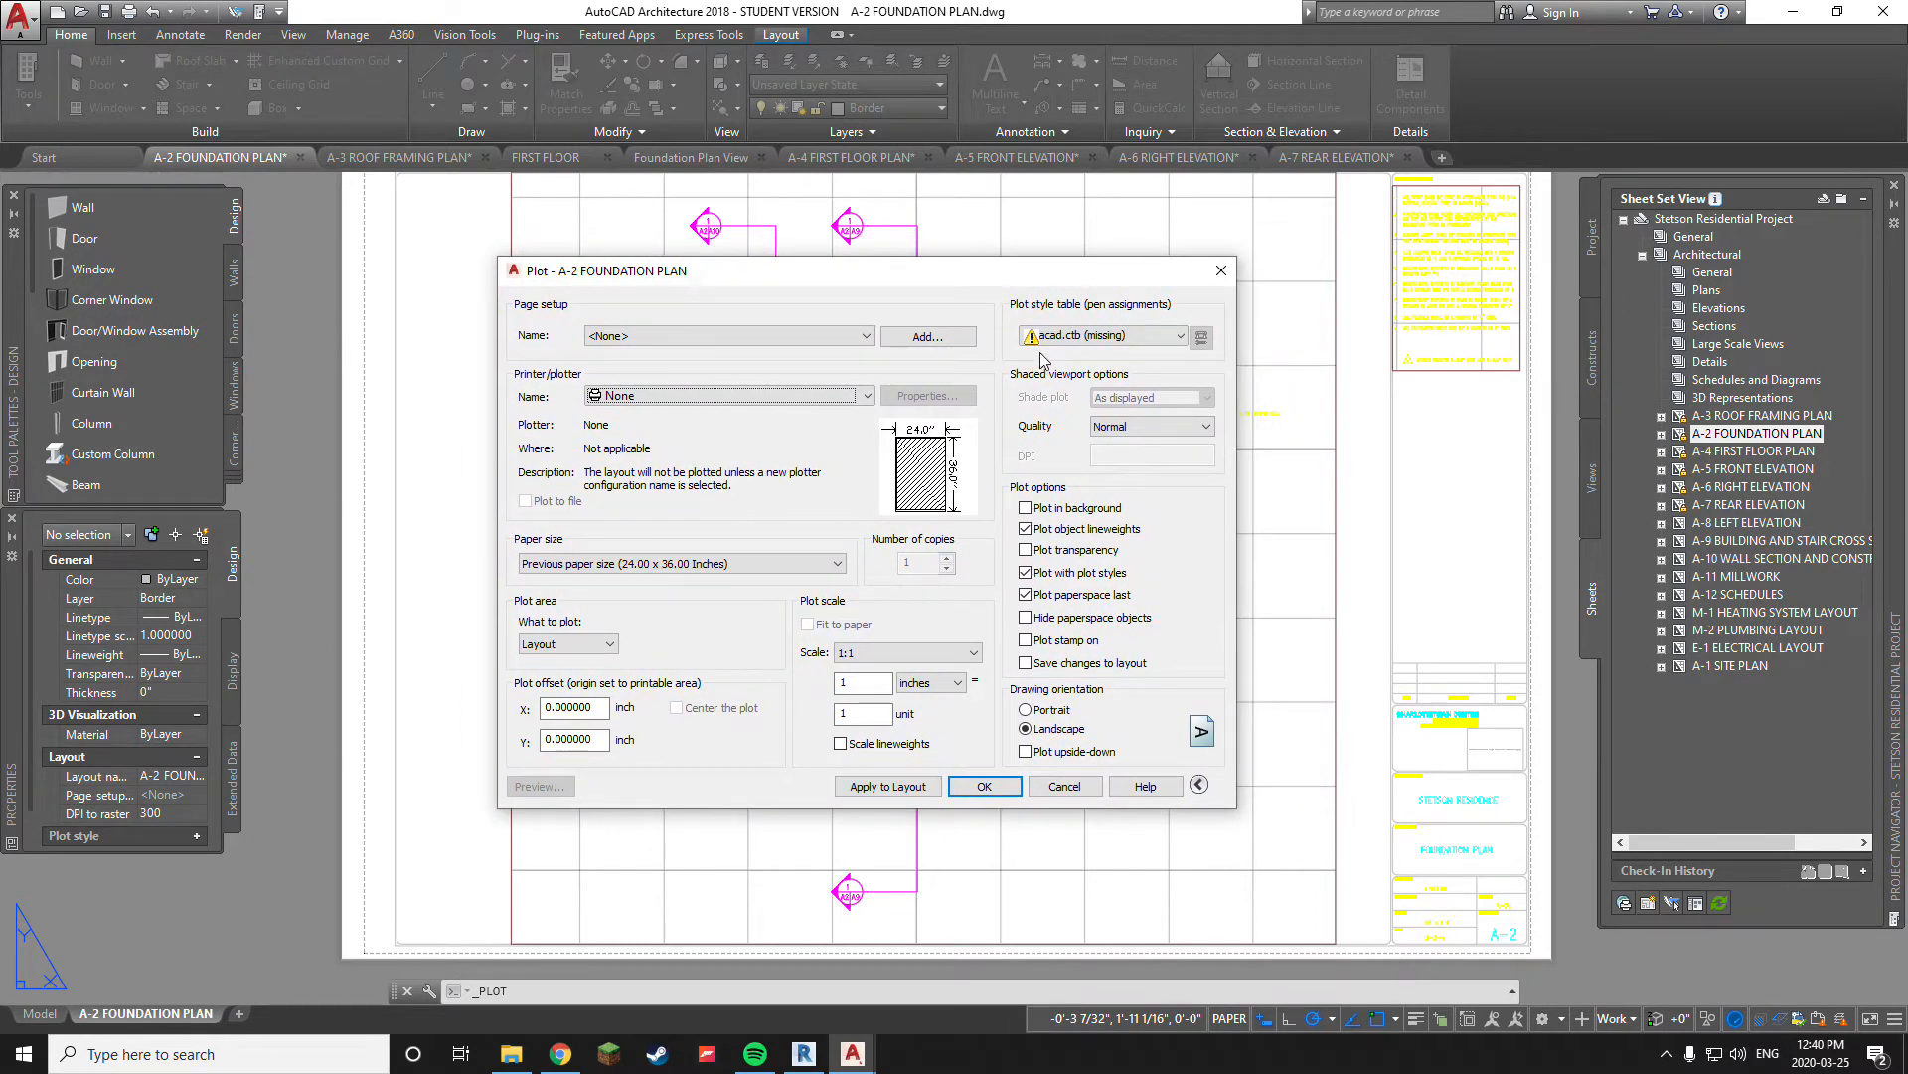
left_click(1179, 338)
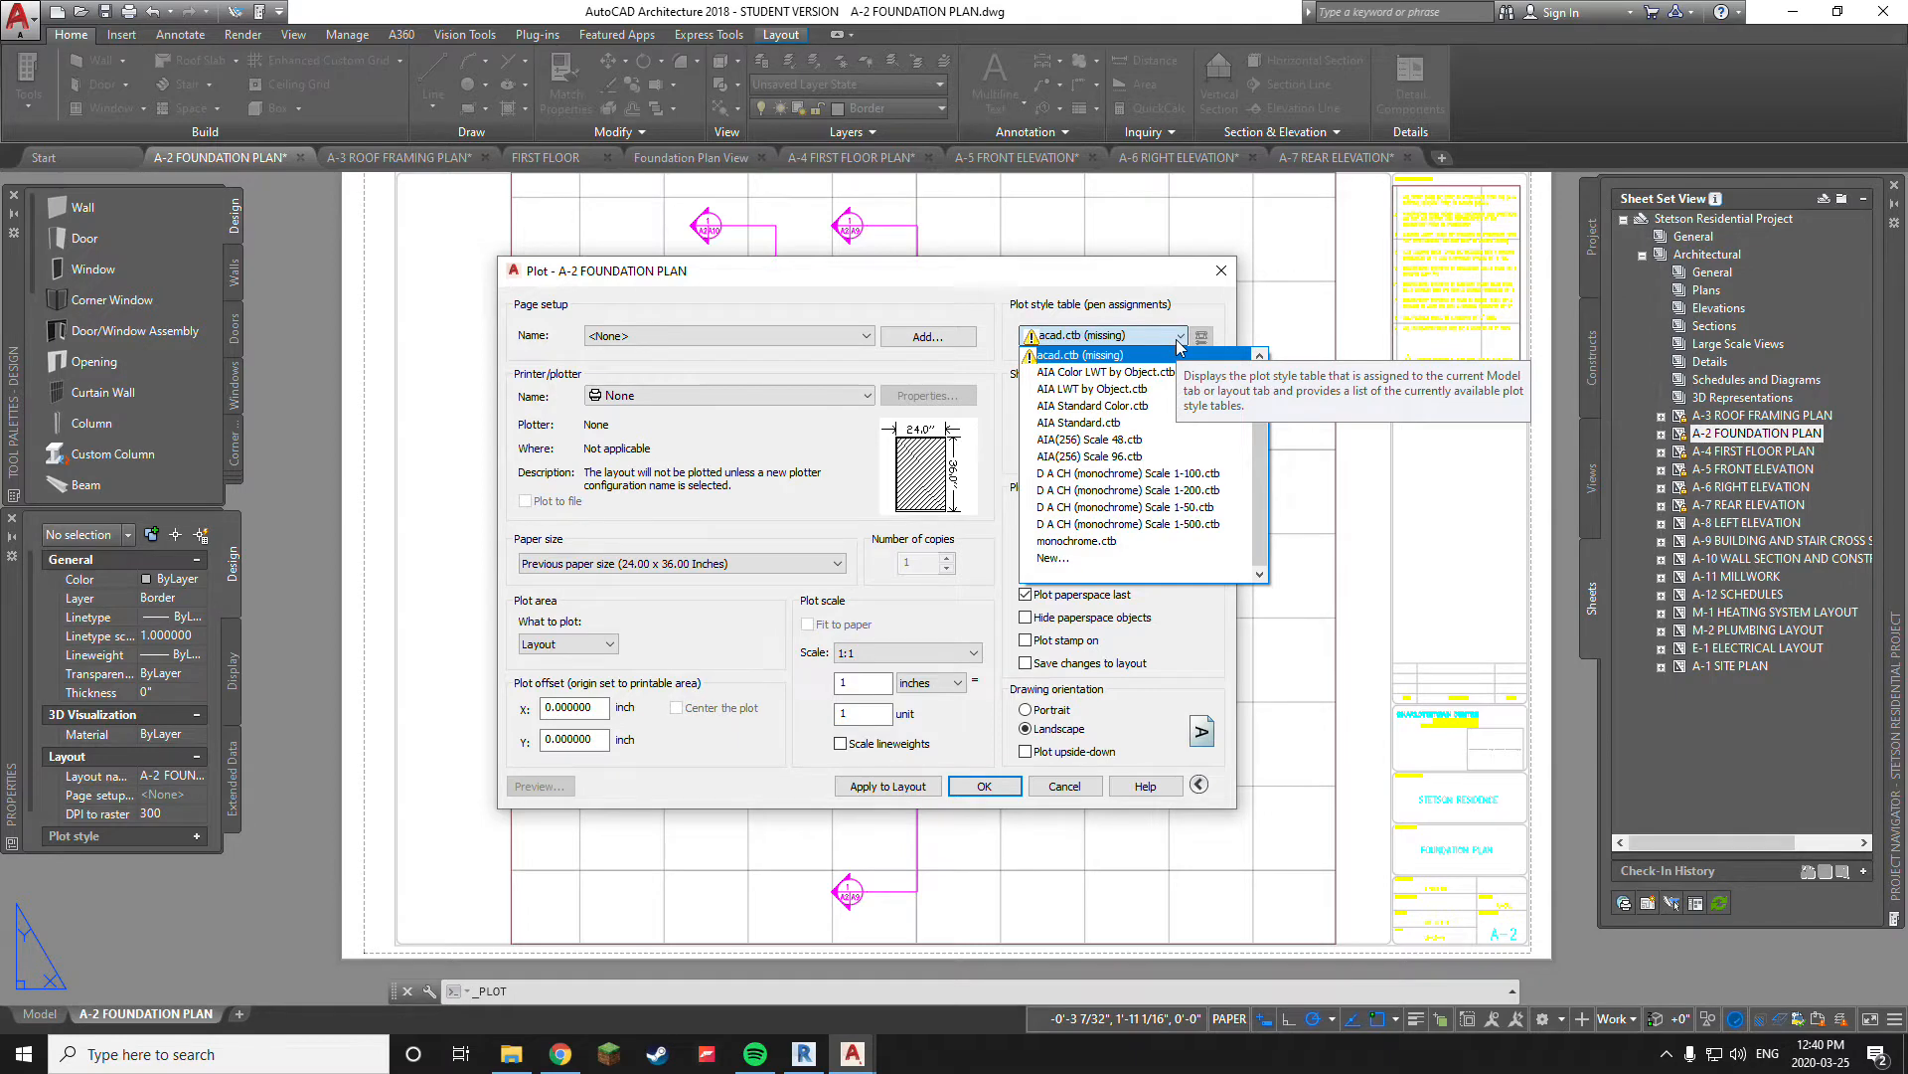
left_click(1106, 545)
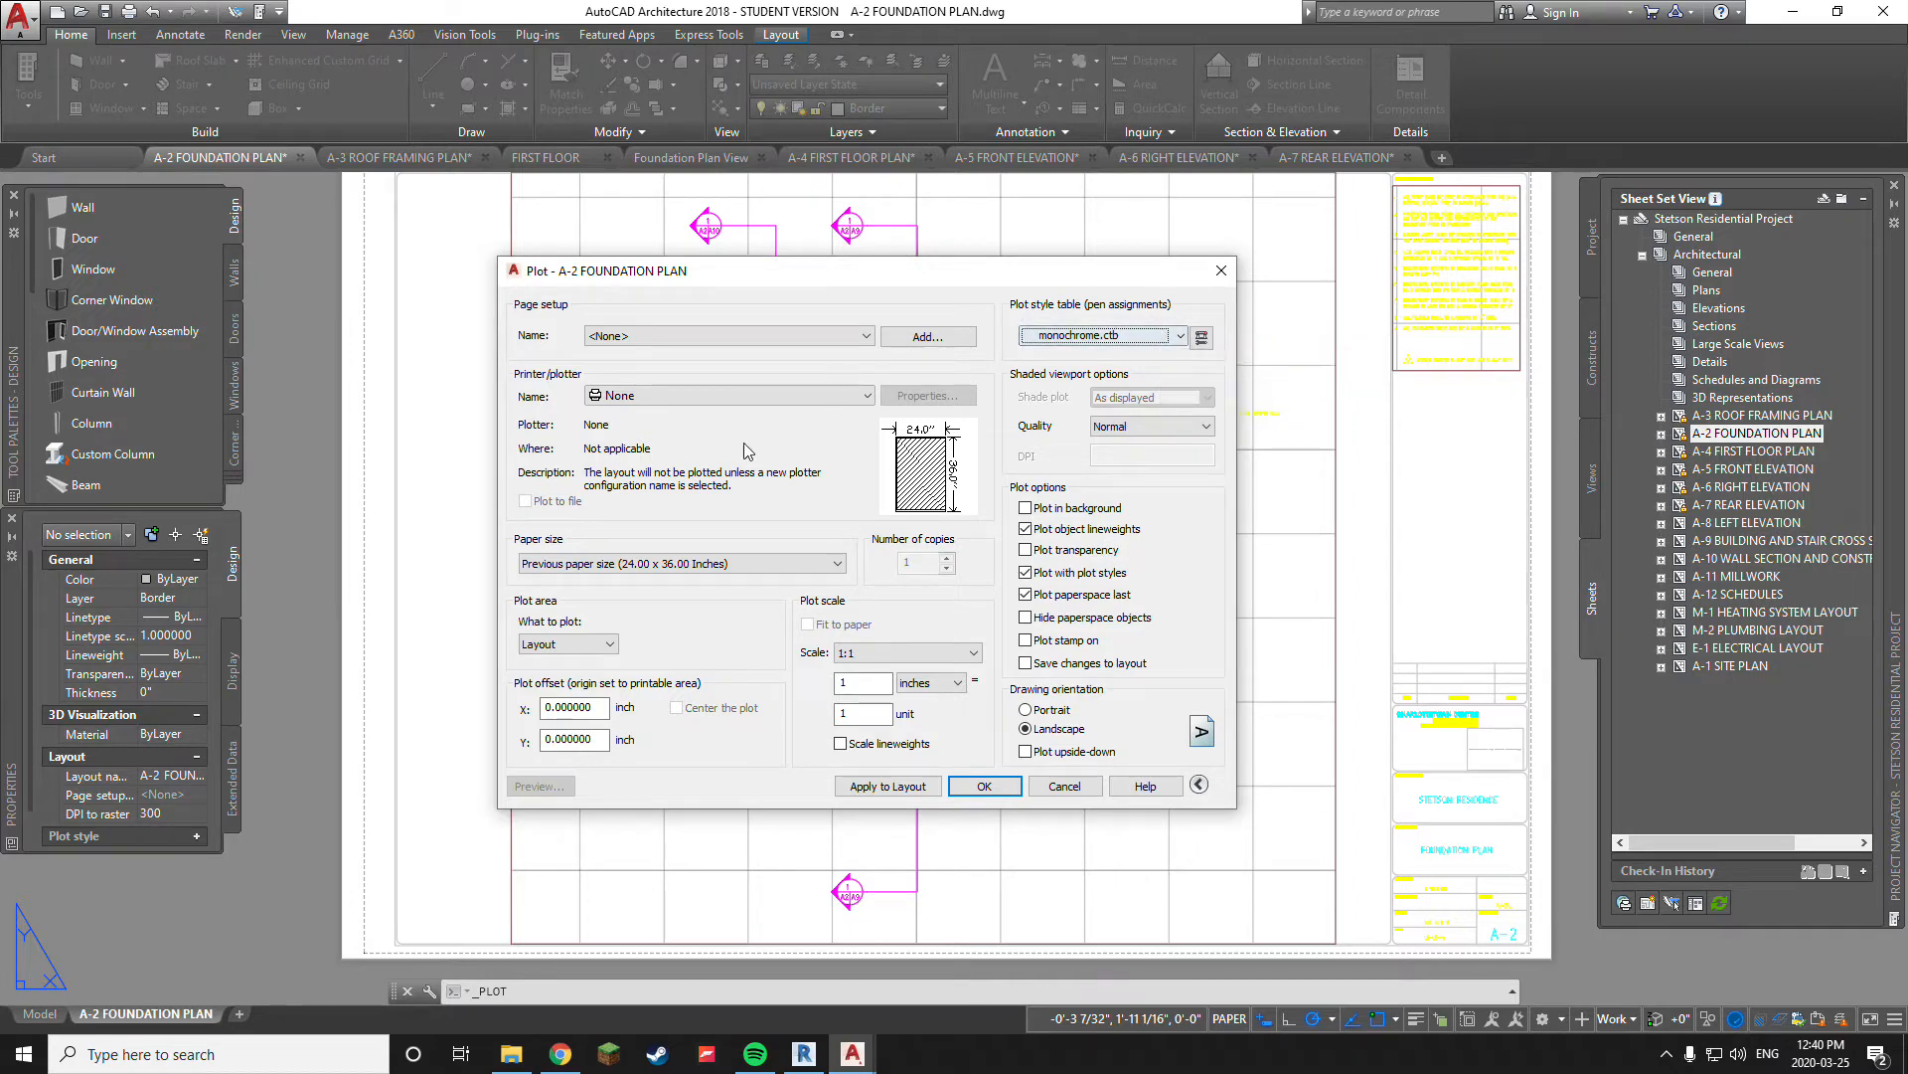
Set the printer/plotter for the A-2 Foundation Plan layout to DWG To PDF.pc3
left_click(865, 395)
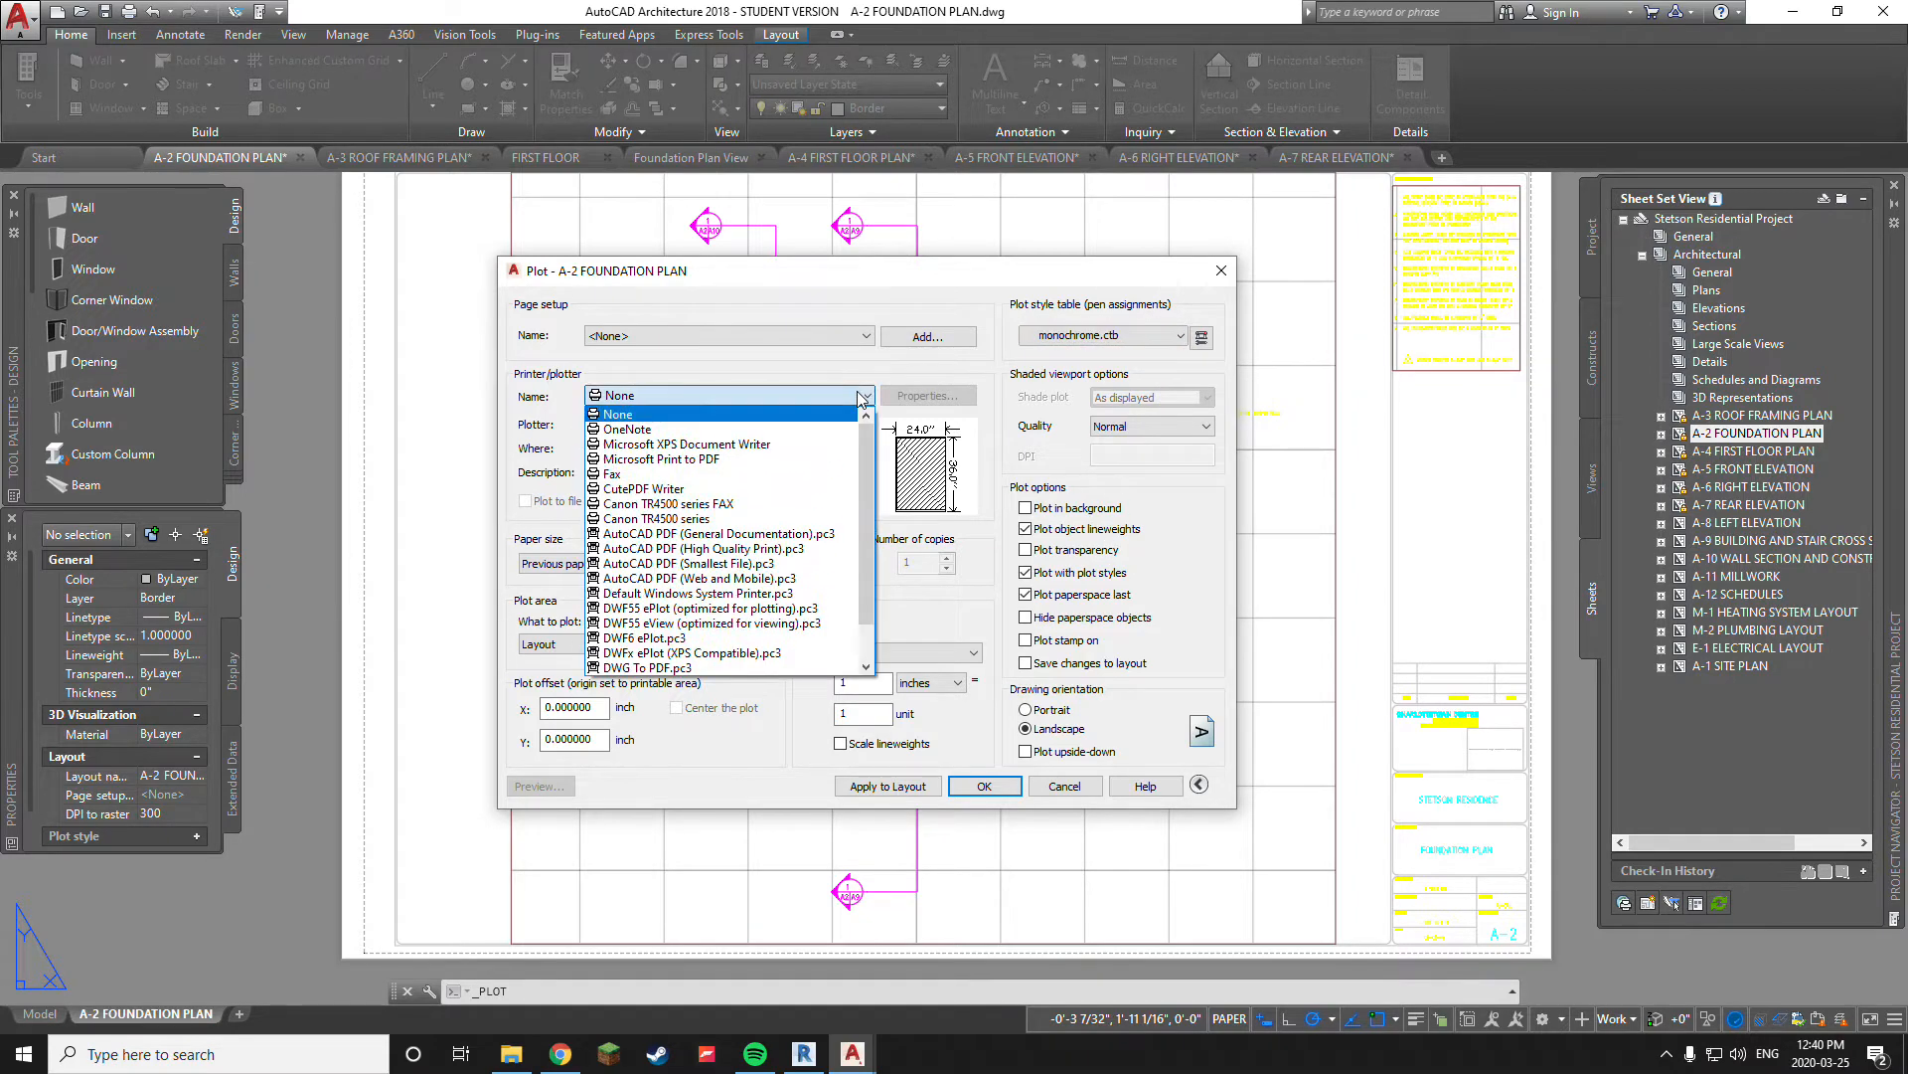
scroll(873, 497, "down", 1)
scroll(875, 497, "up", 1)
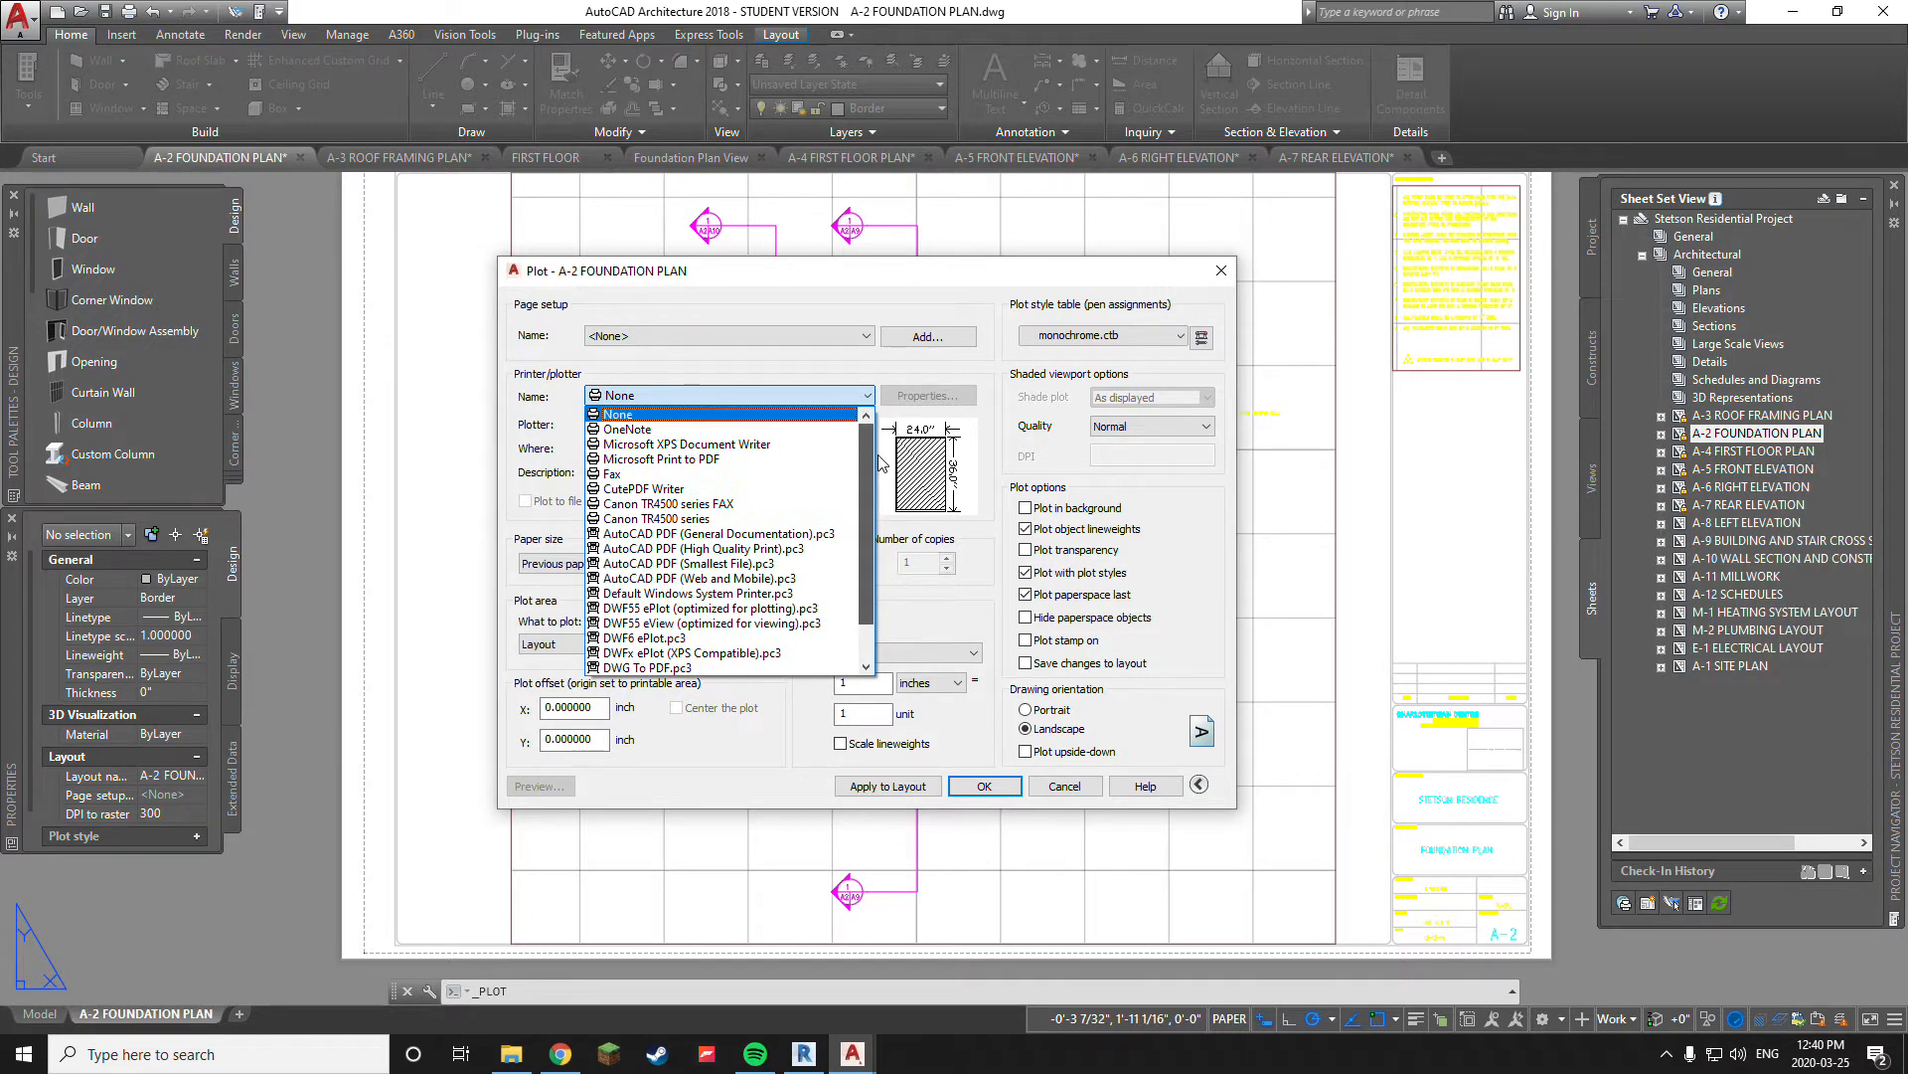
scroll(883, 507, "down", 1)
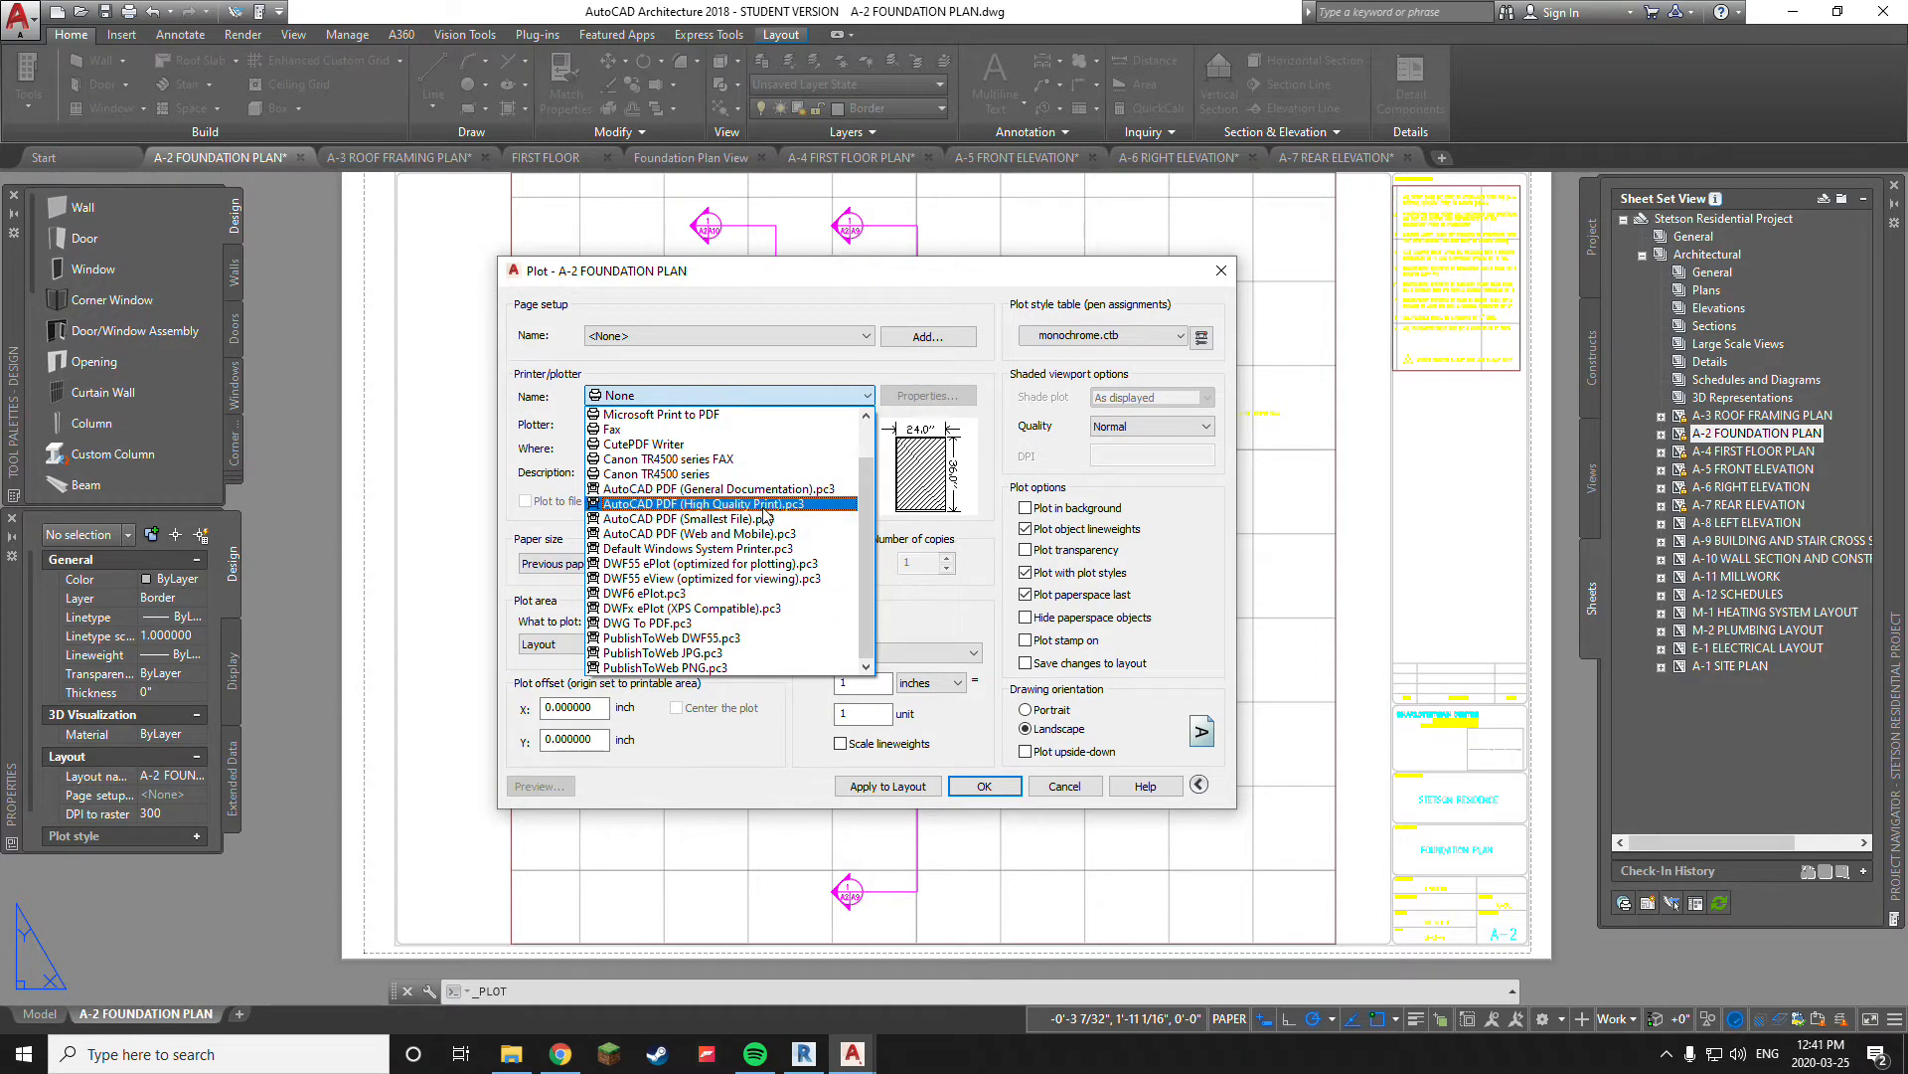
scroll(768, 494, "up", 1)
scroll(785, 477, "down", 1)
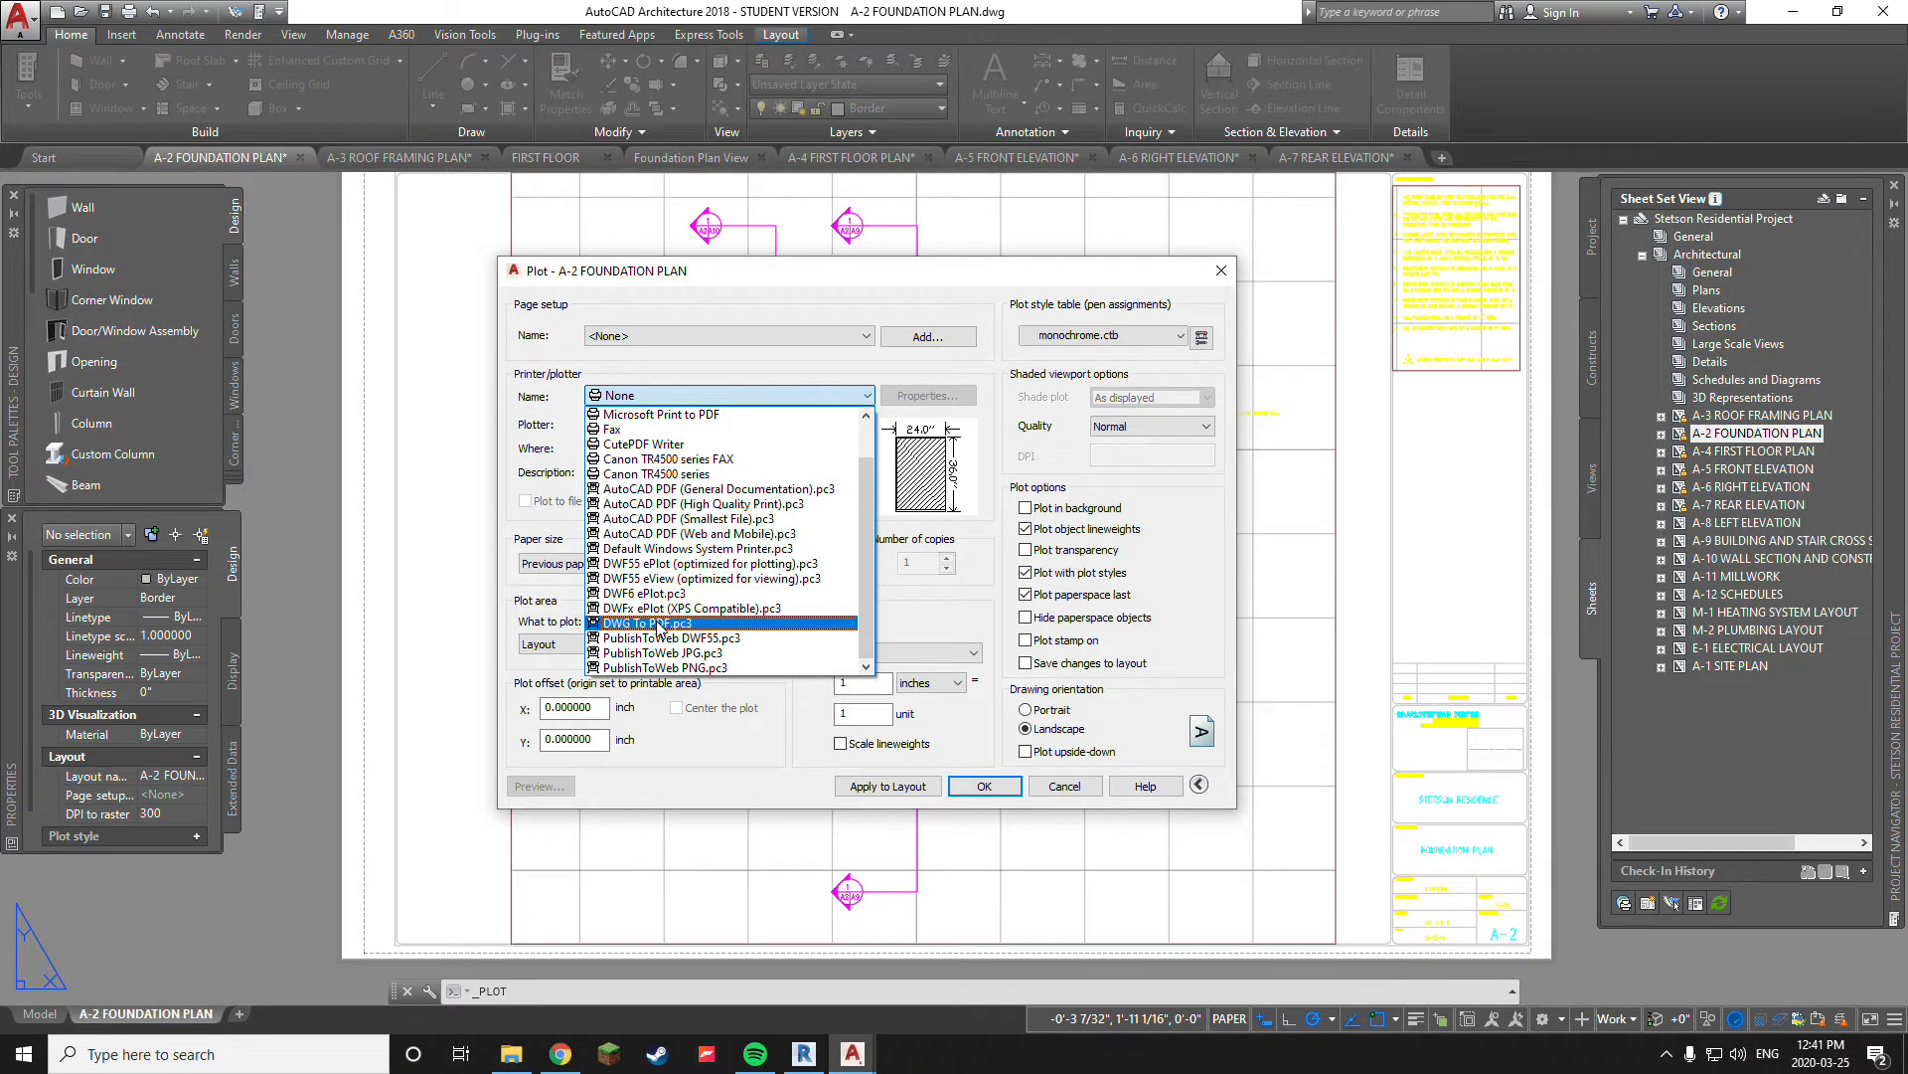
left_click(659, 623)
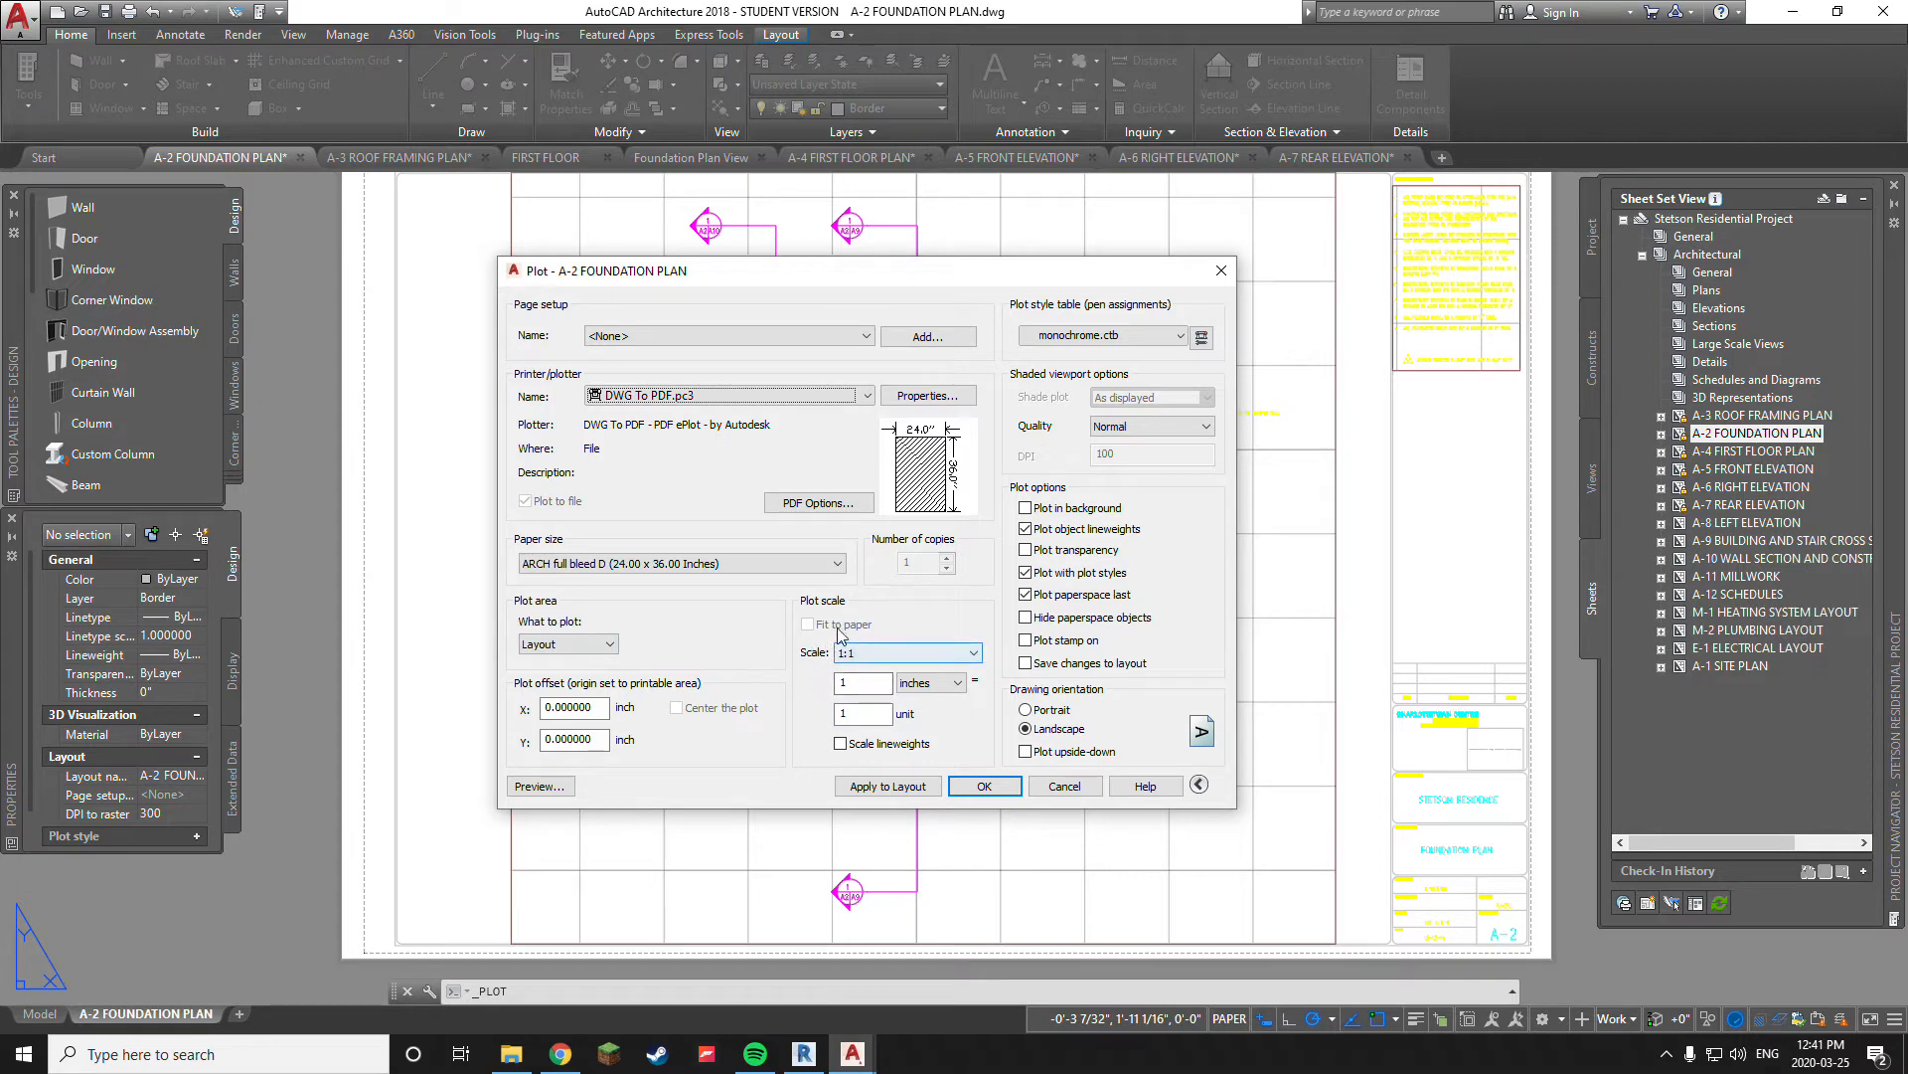
Check the sheet behind the Plot dialog, preview the monochrome plot of the foundation plan, and close the preview
left_click_drag(920, 273, 405, 384)
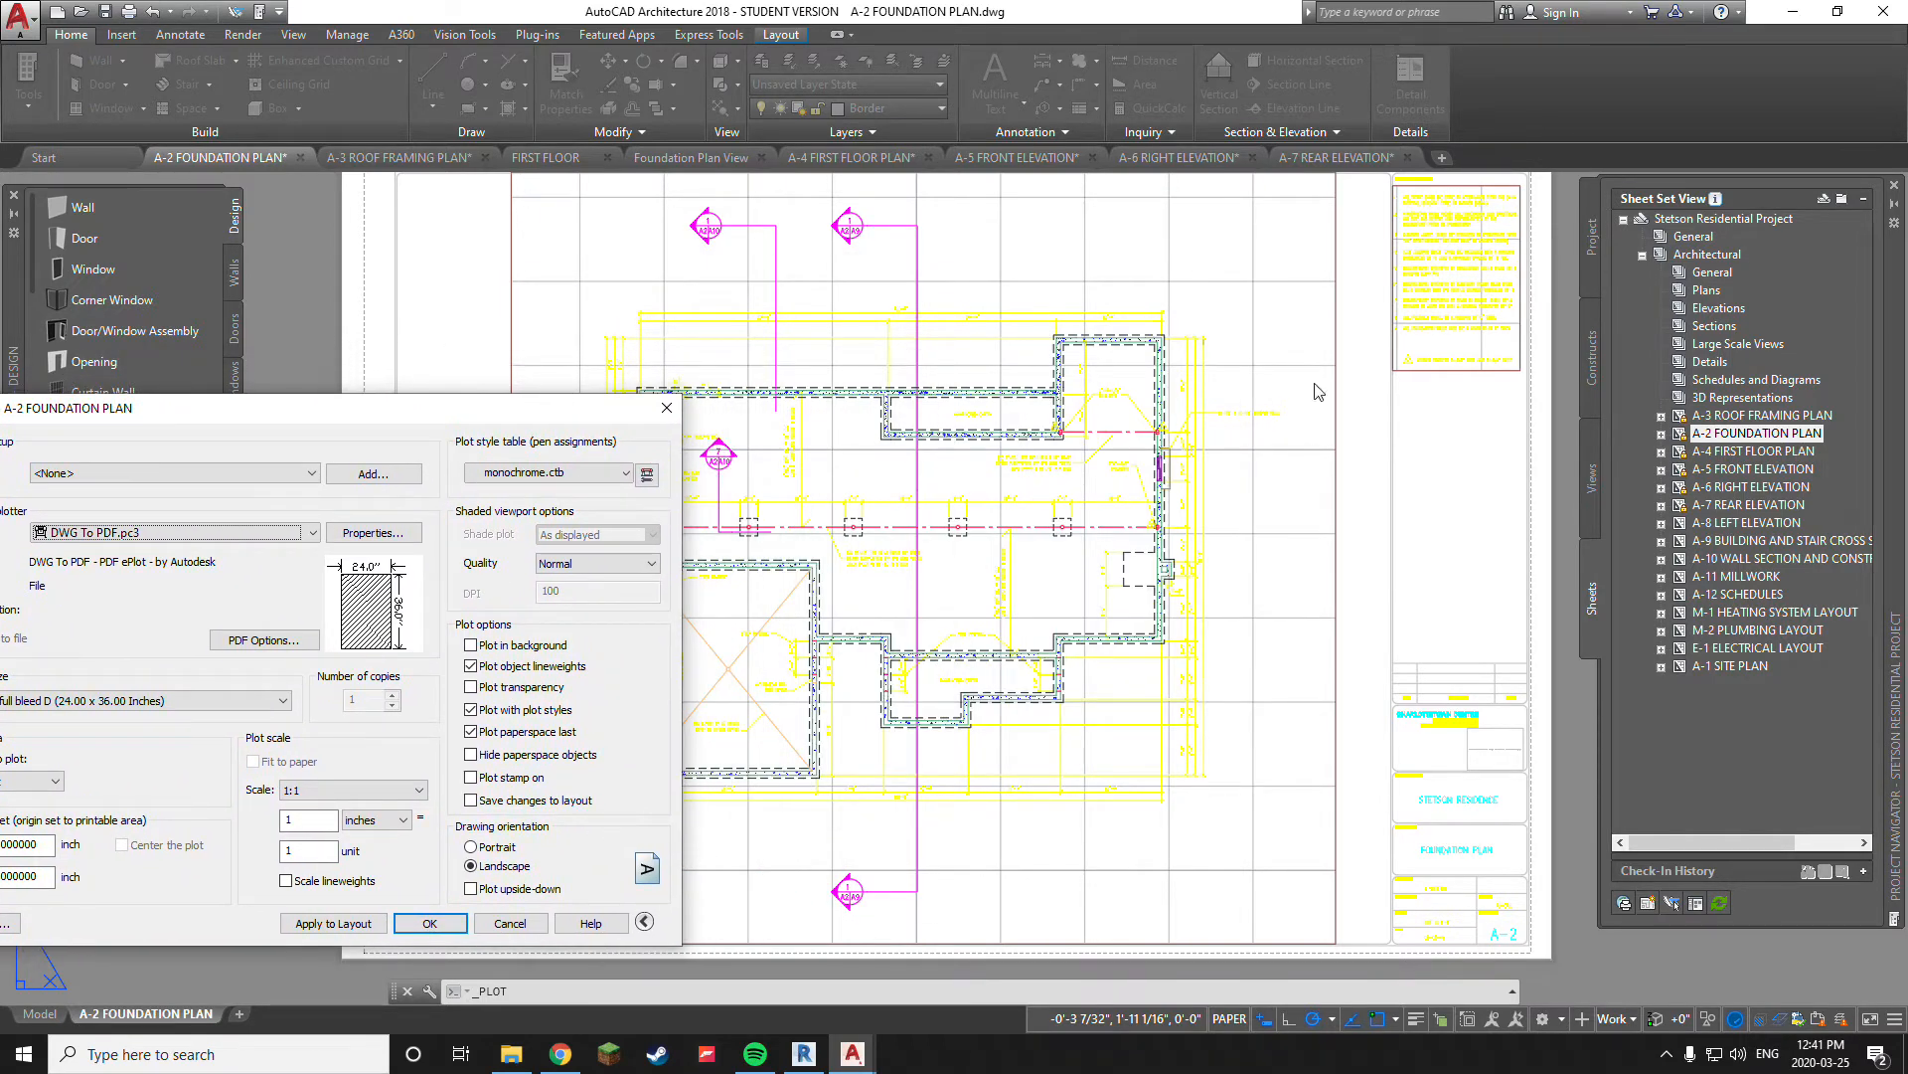
left_click_drag(311, 429, 905, 262)
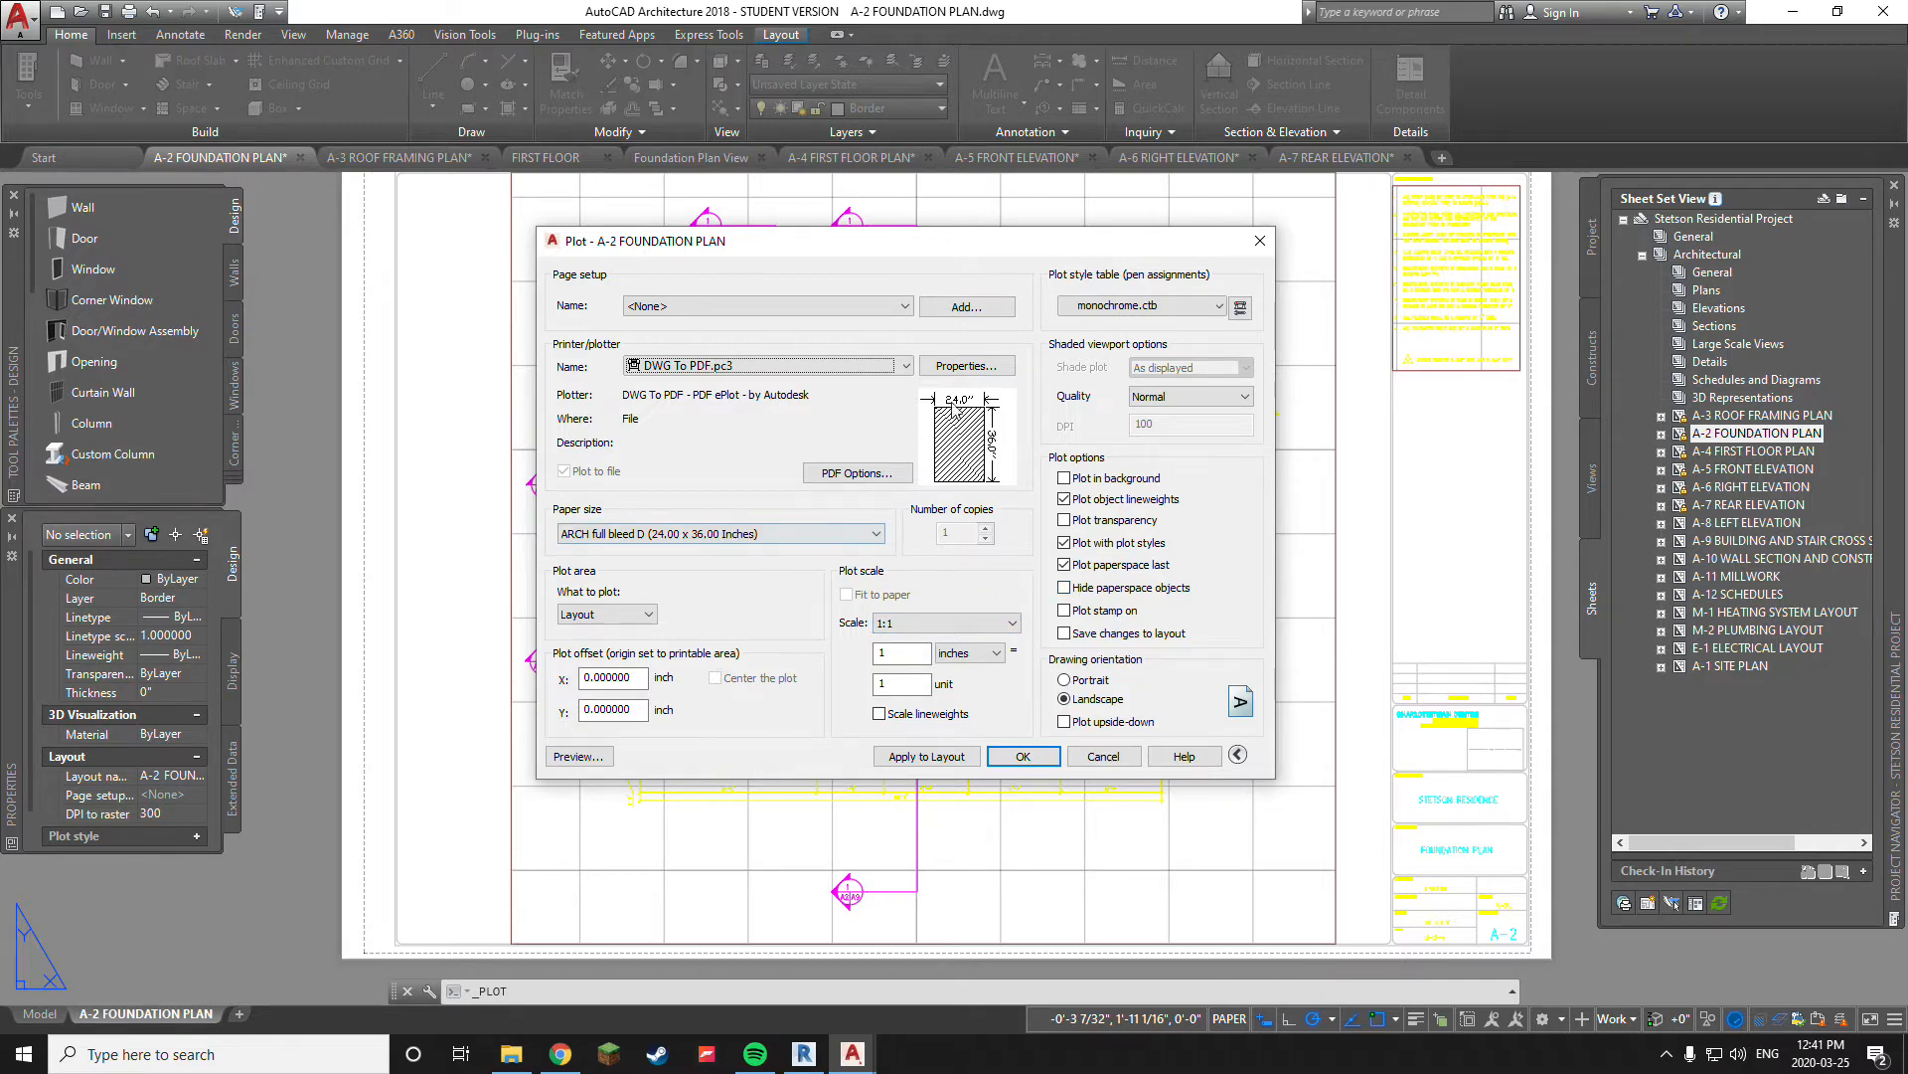
left_click_drag(970, 250, 926, 267)
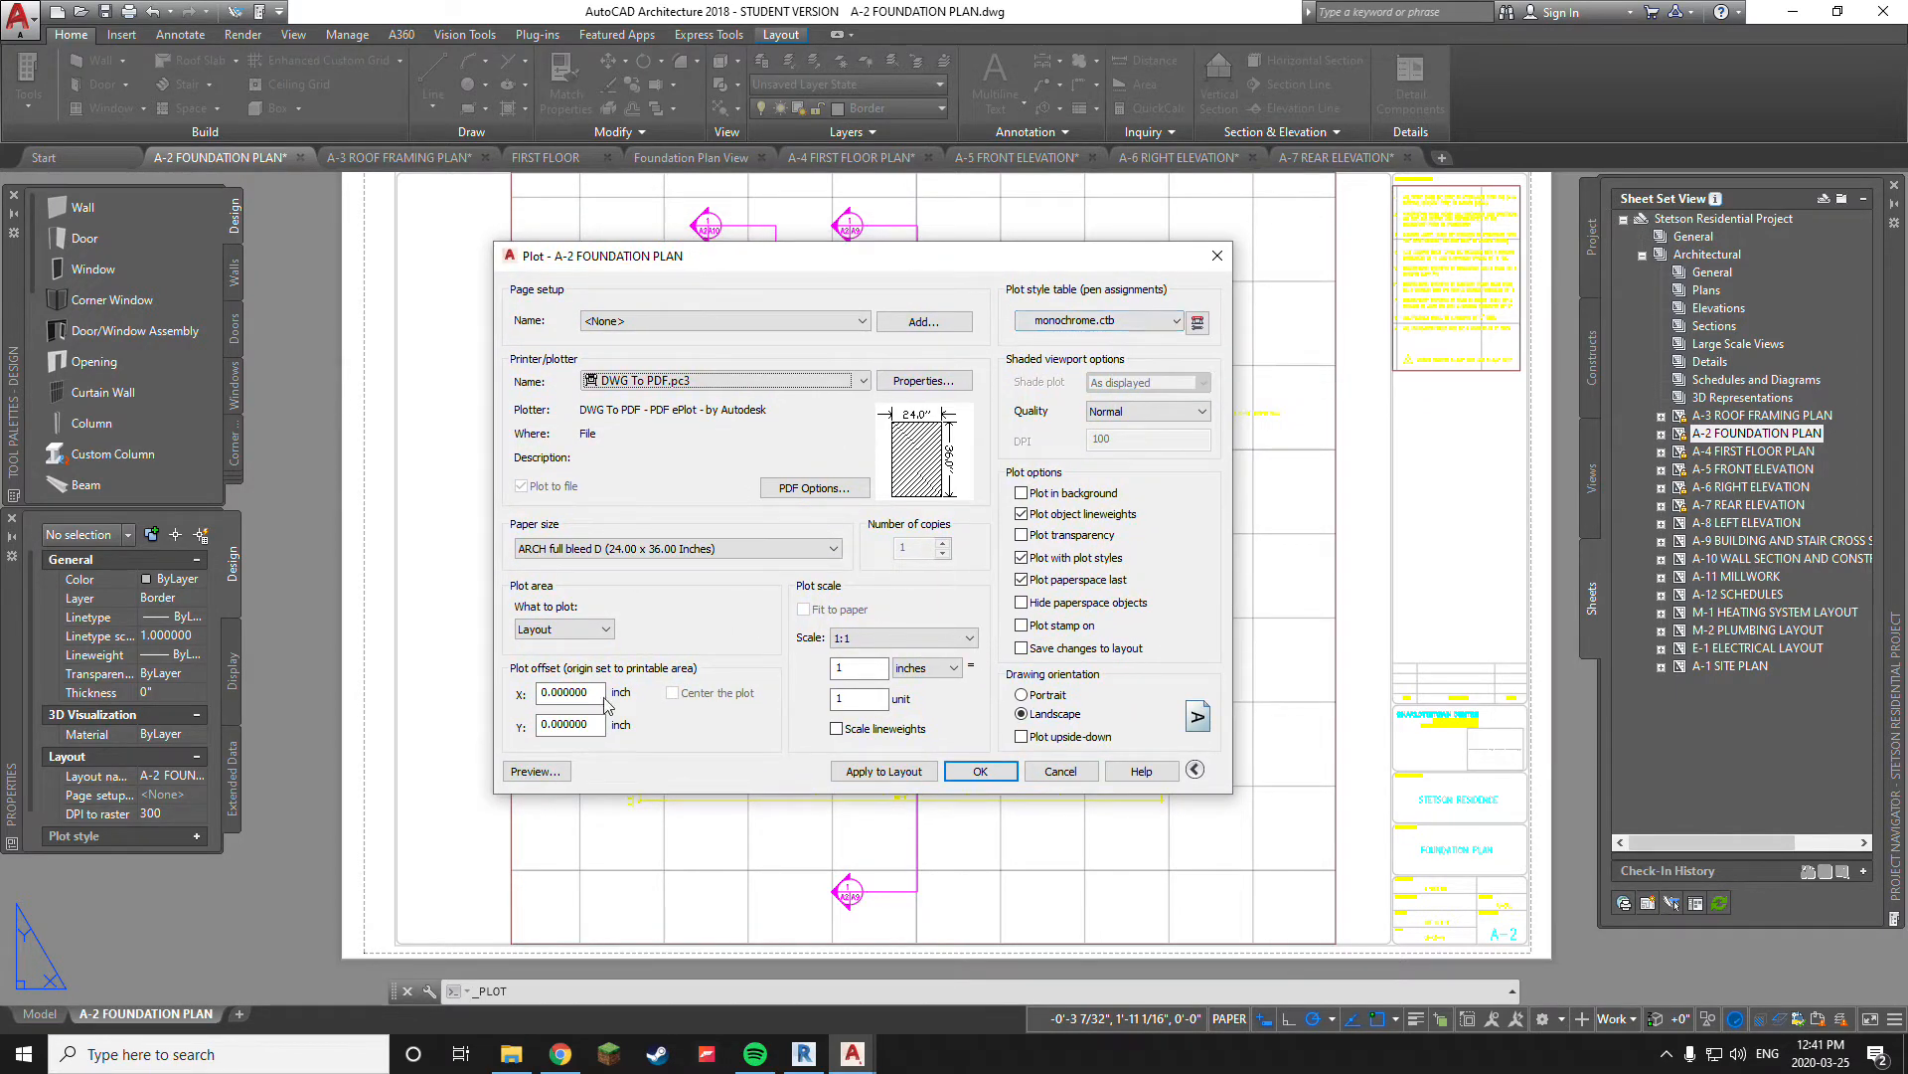
left_click(535, 773)
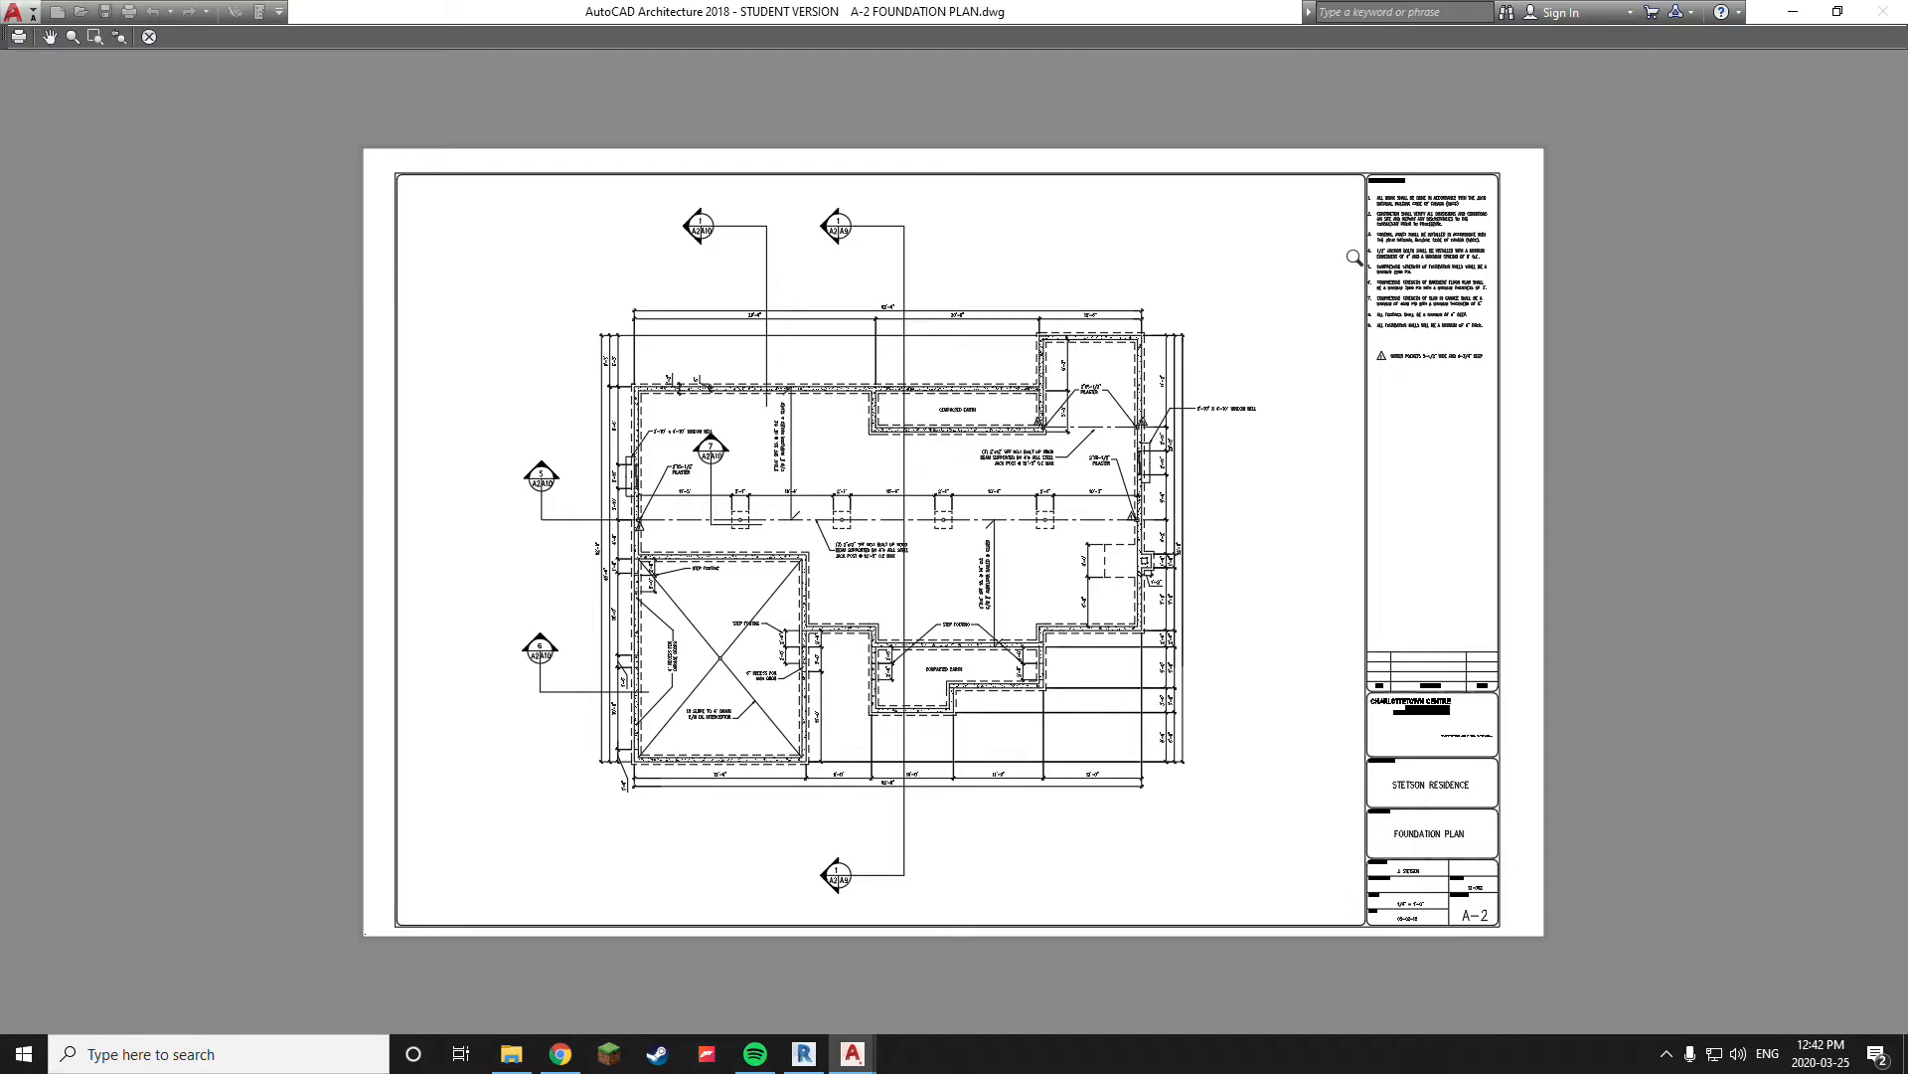
left_click(151, 37)
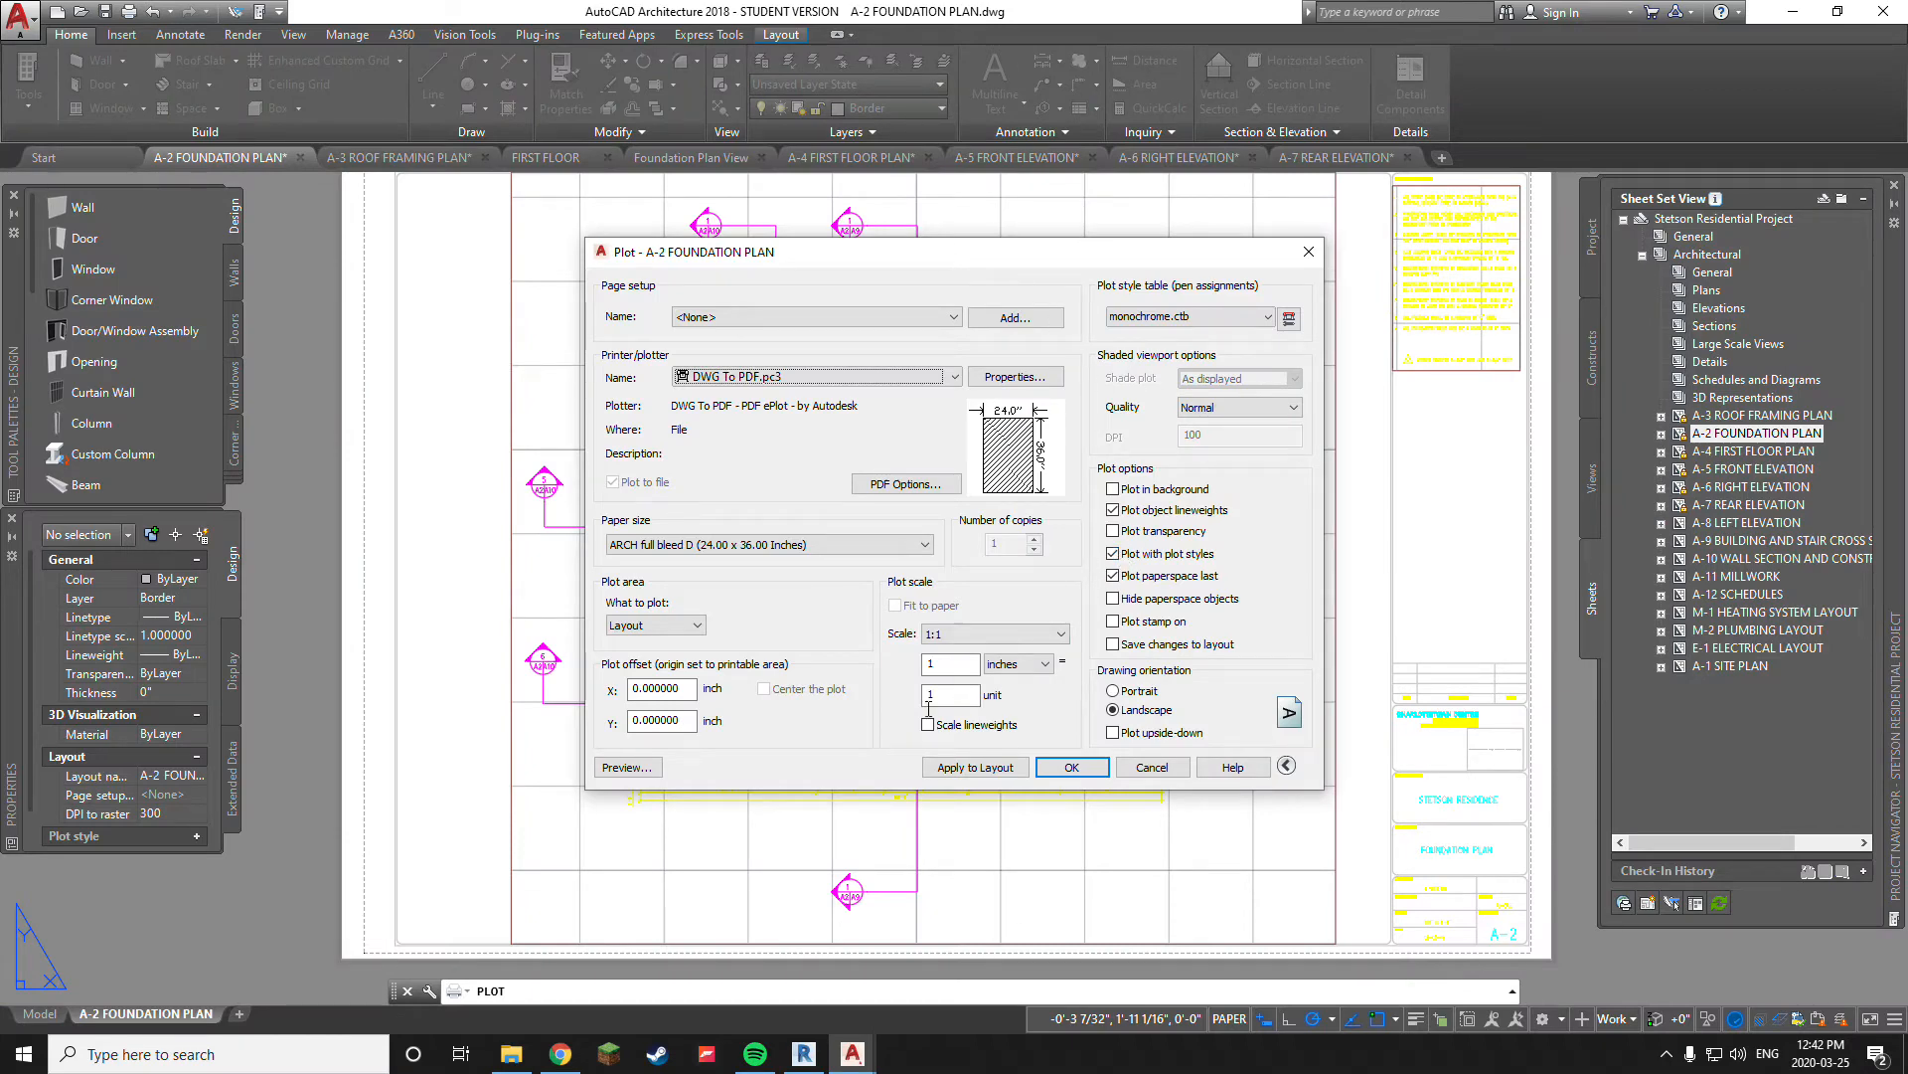
Start the plot and browse the plot file location to the Res Proj folder inside CAD Stuff on WD HDD (D:)
left_click(1074, 767)
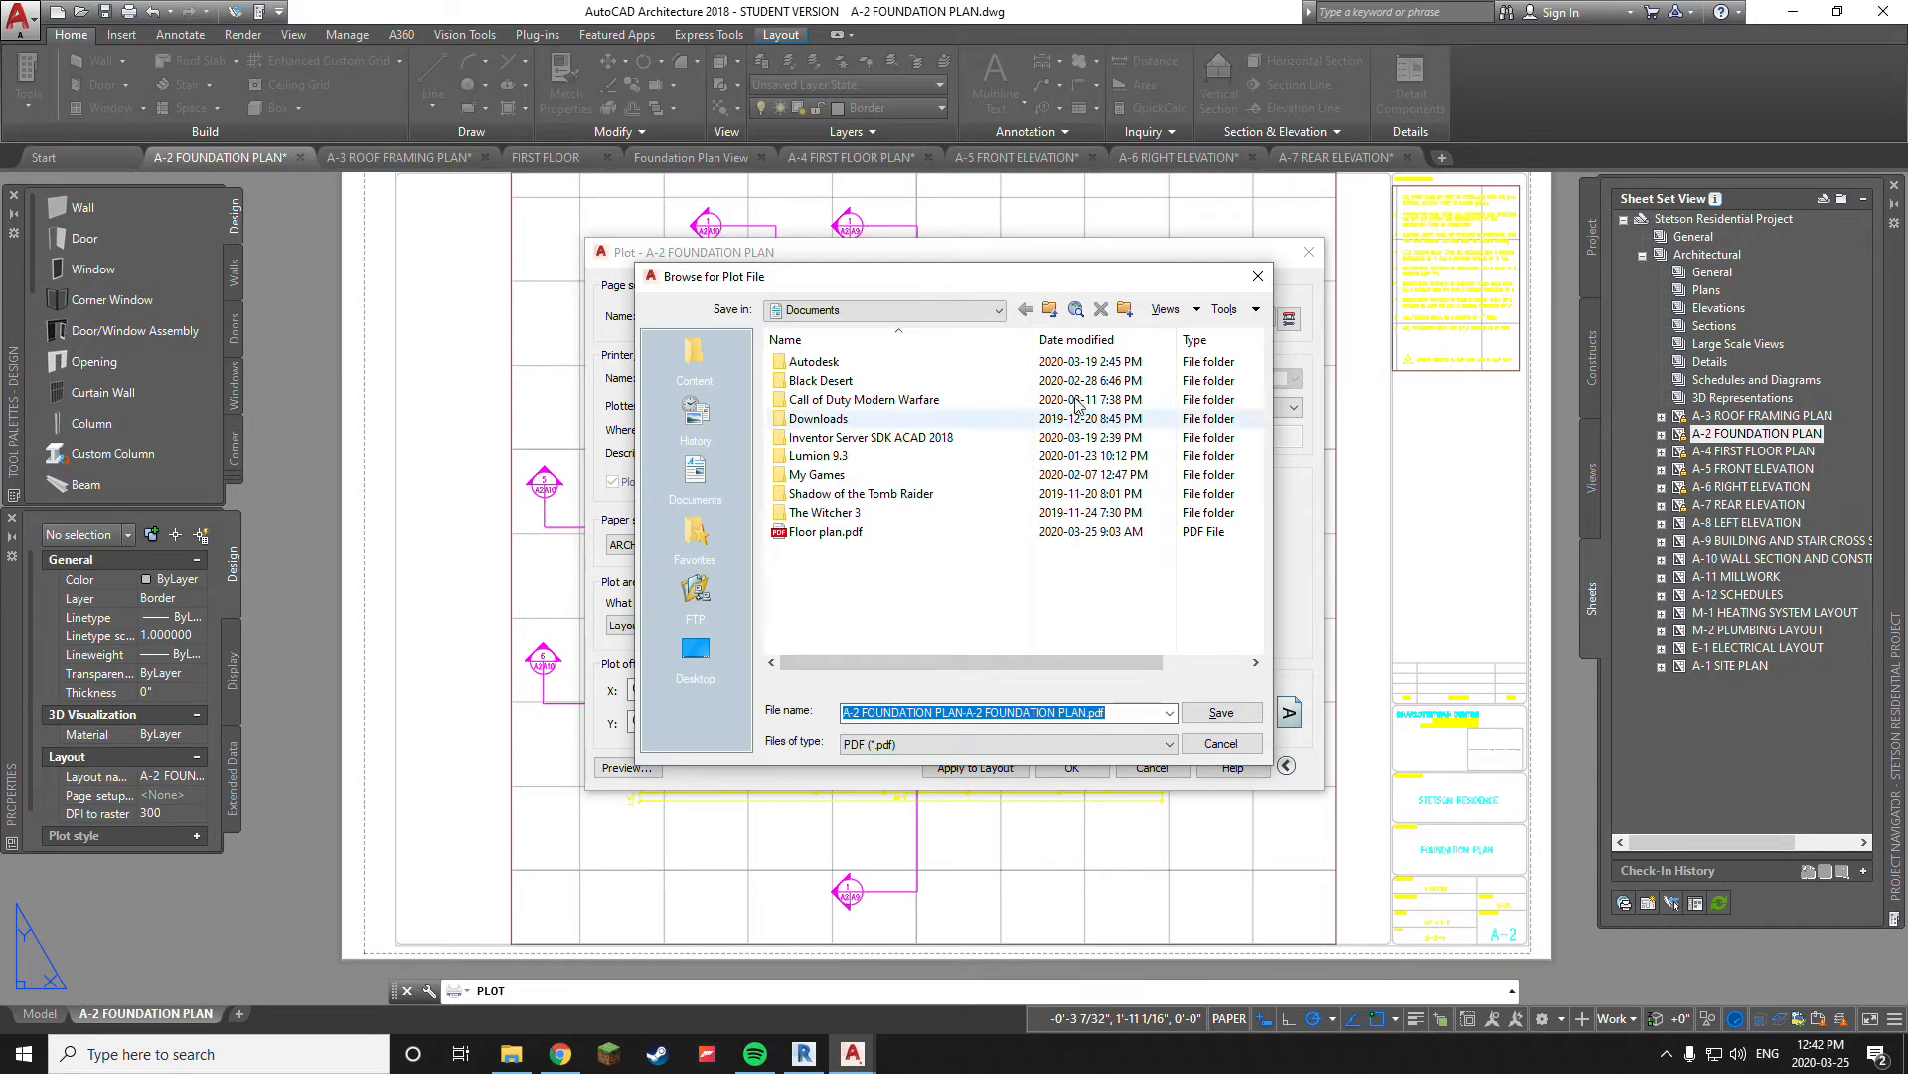
left_click(998, 310)
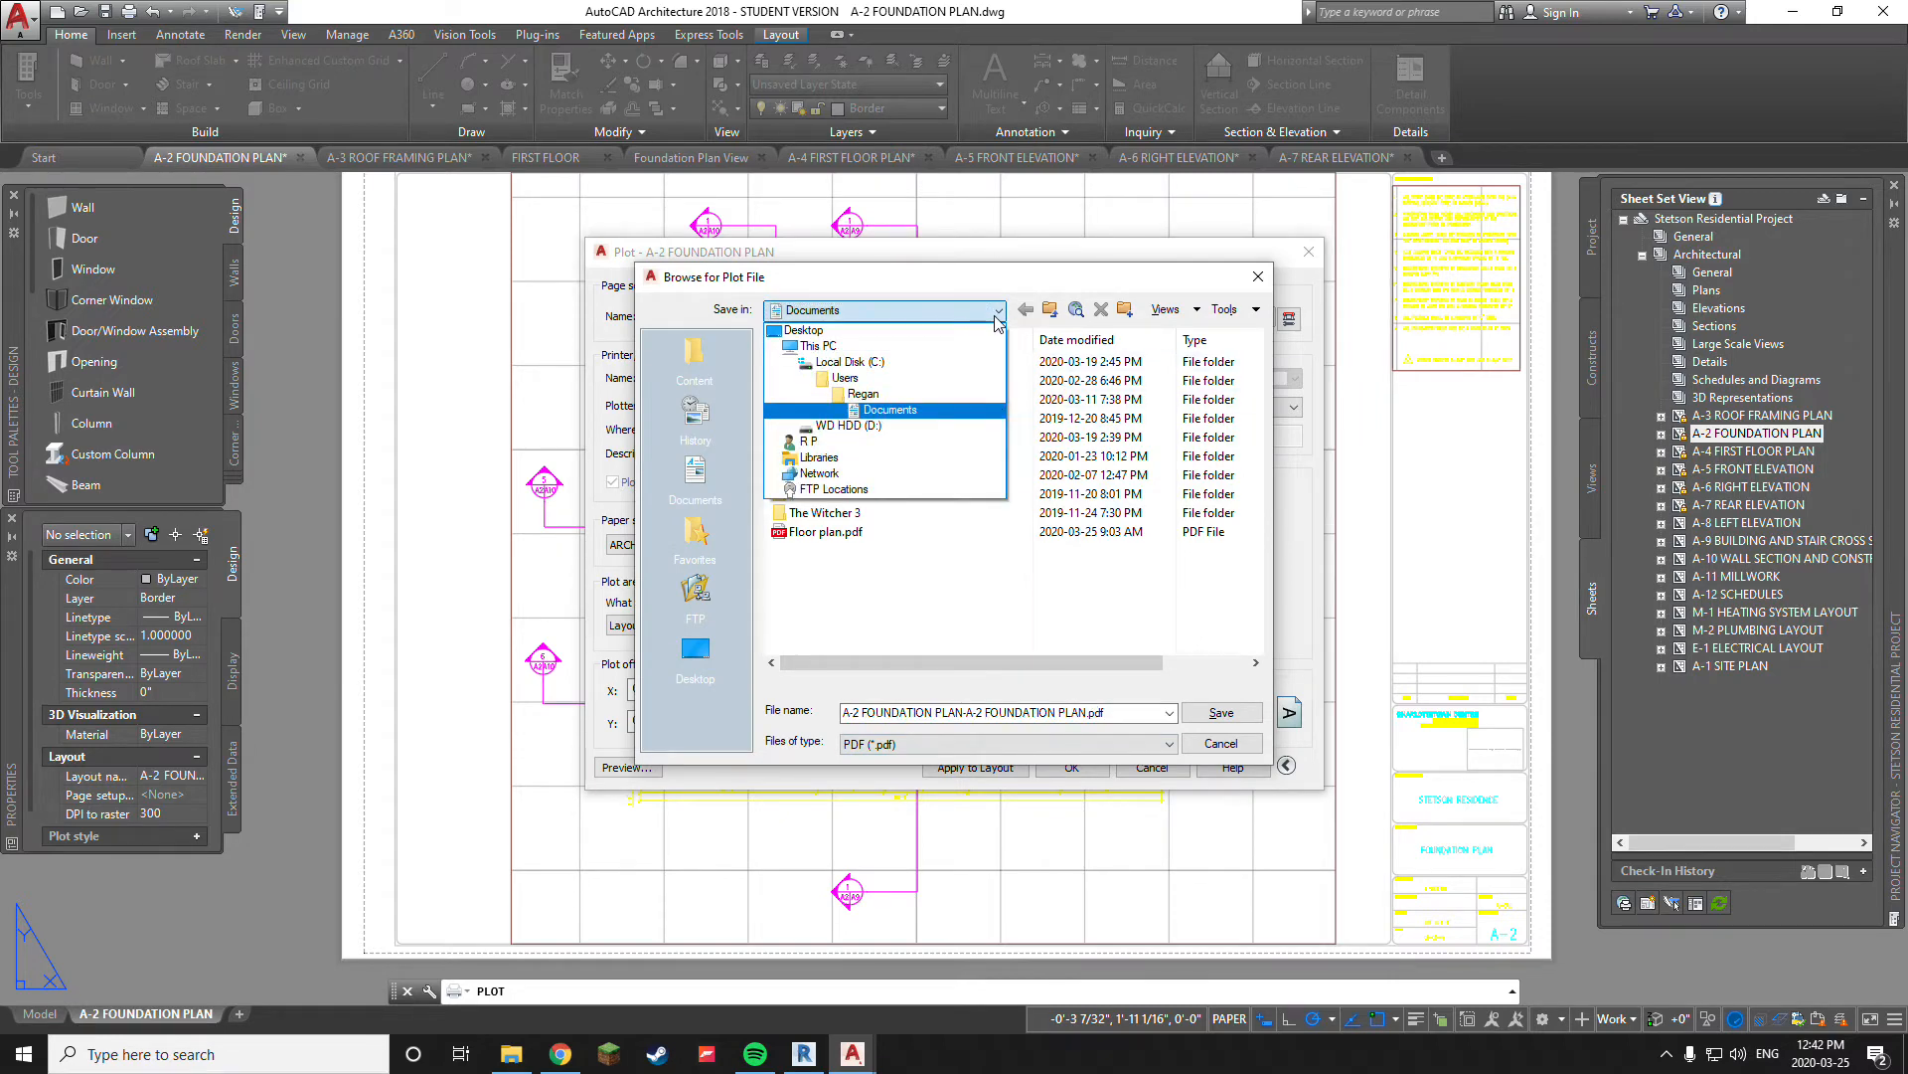
left_click(868, 425)
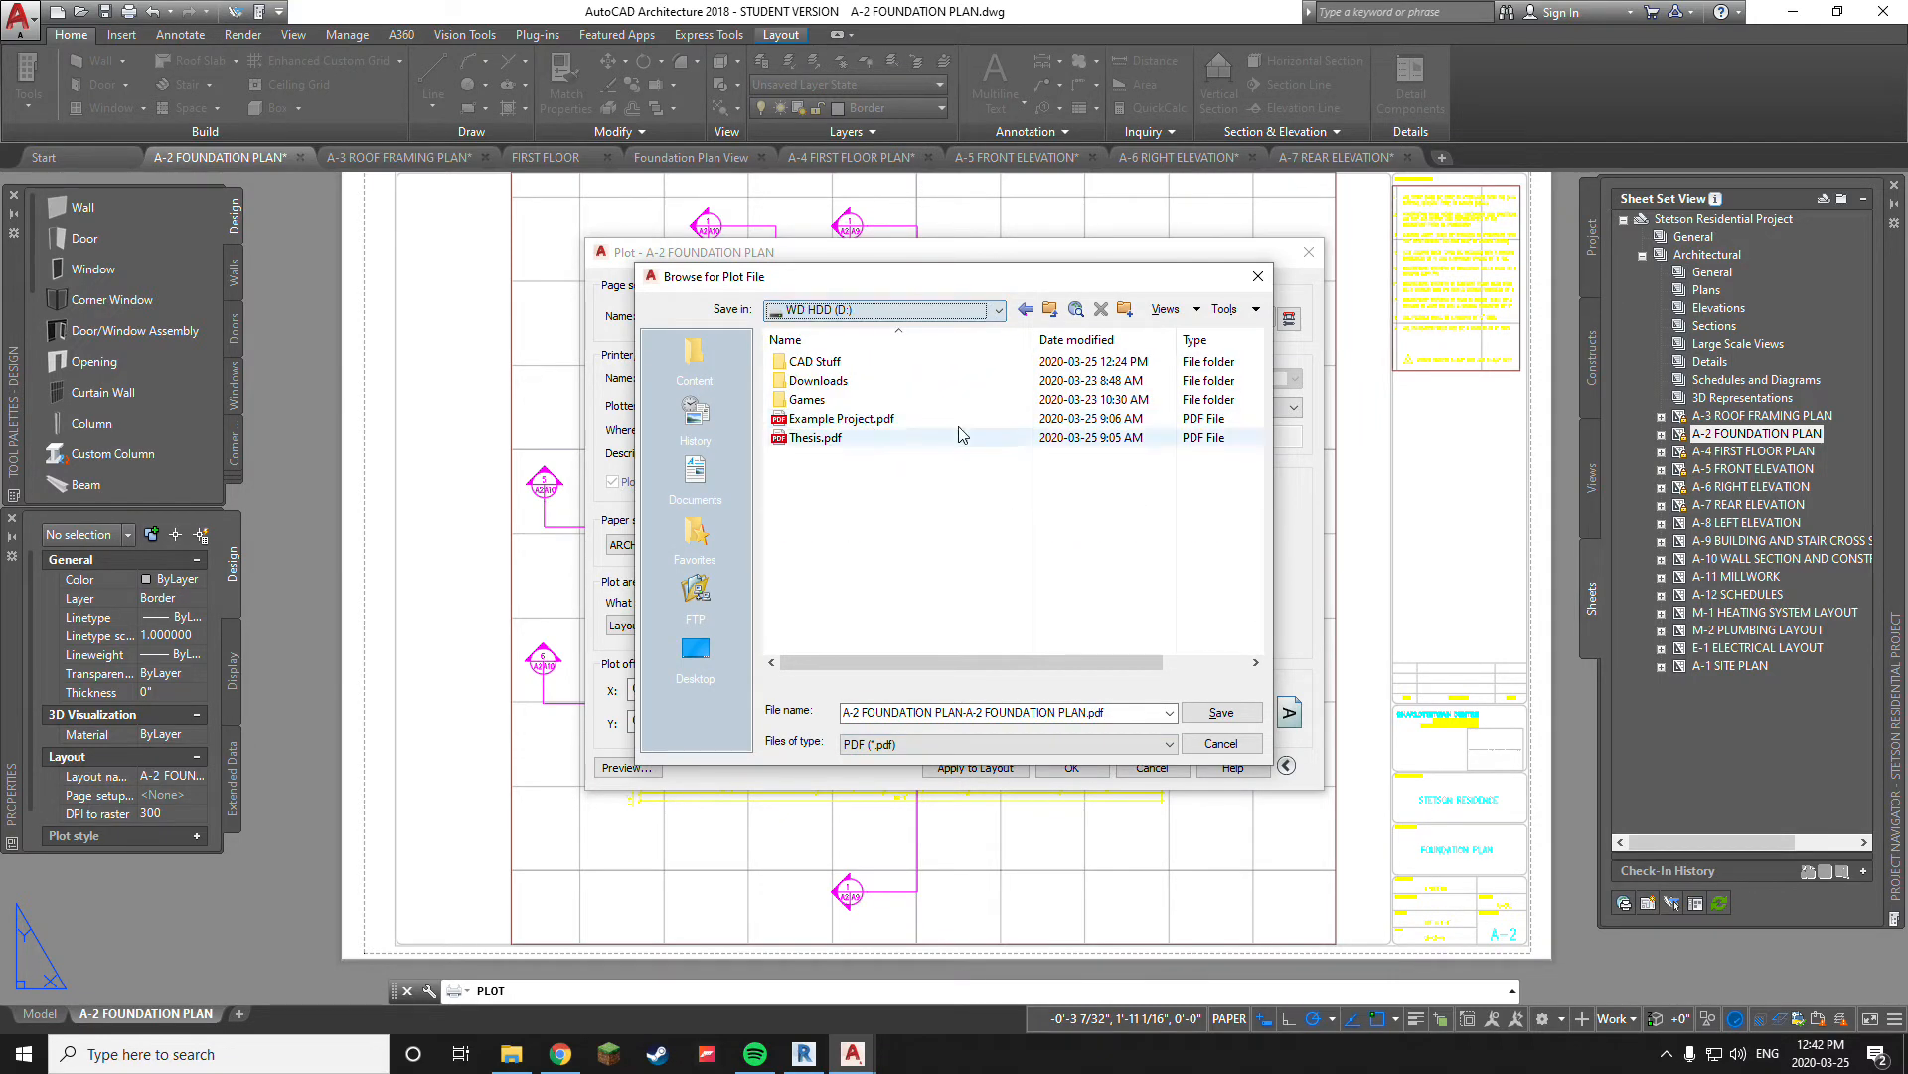
double_click(857, 362)
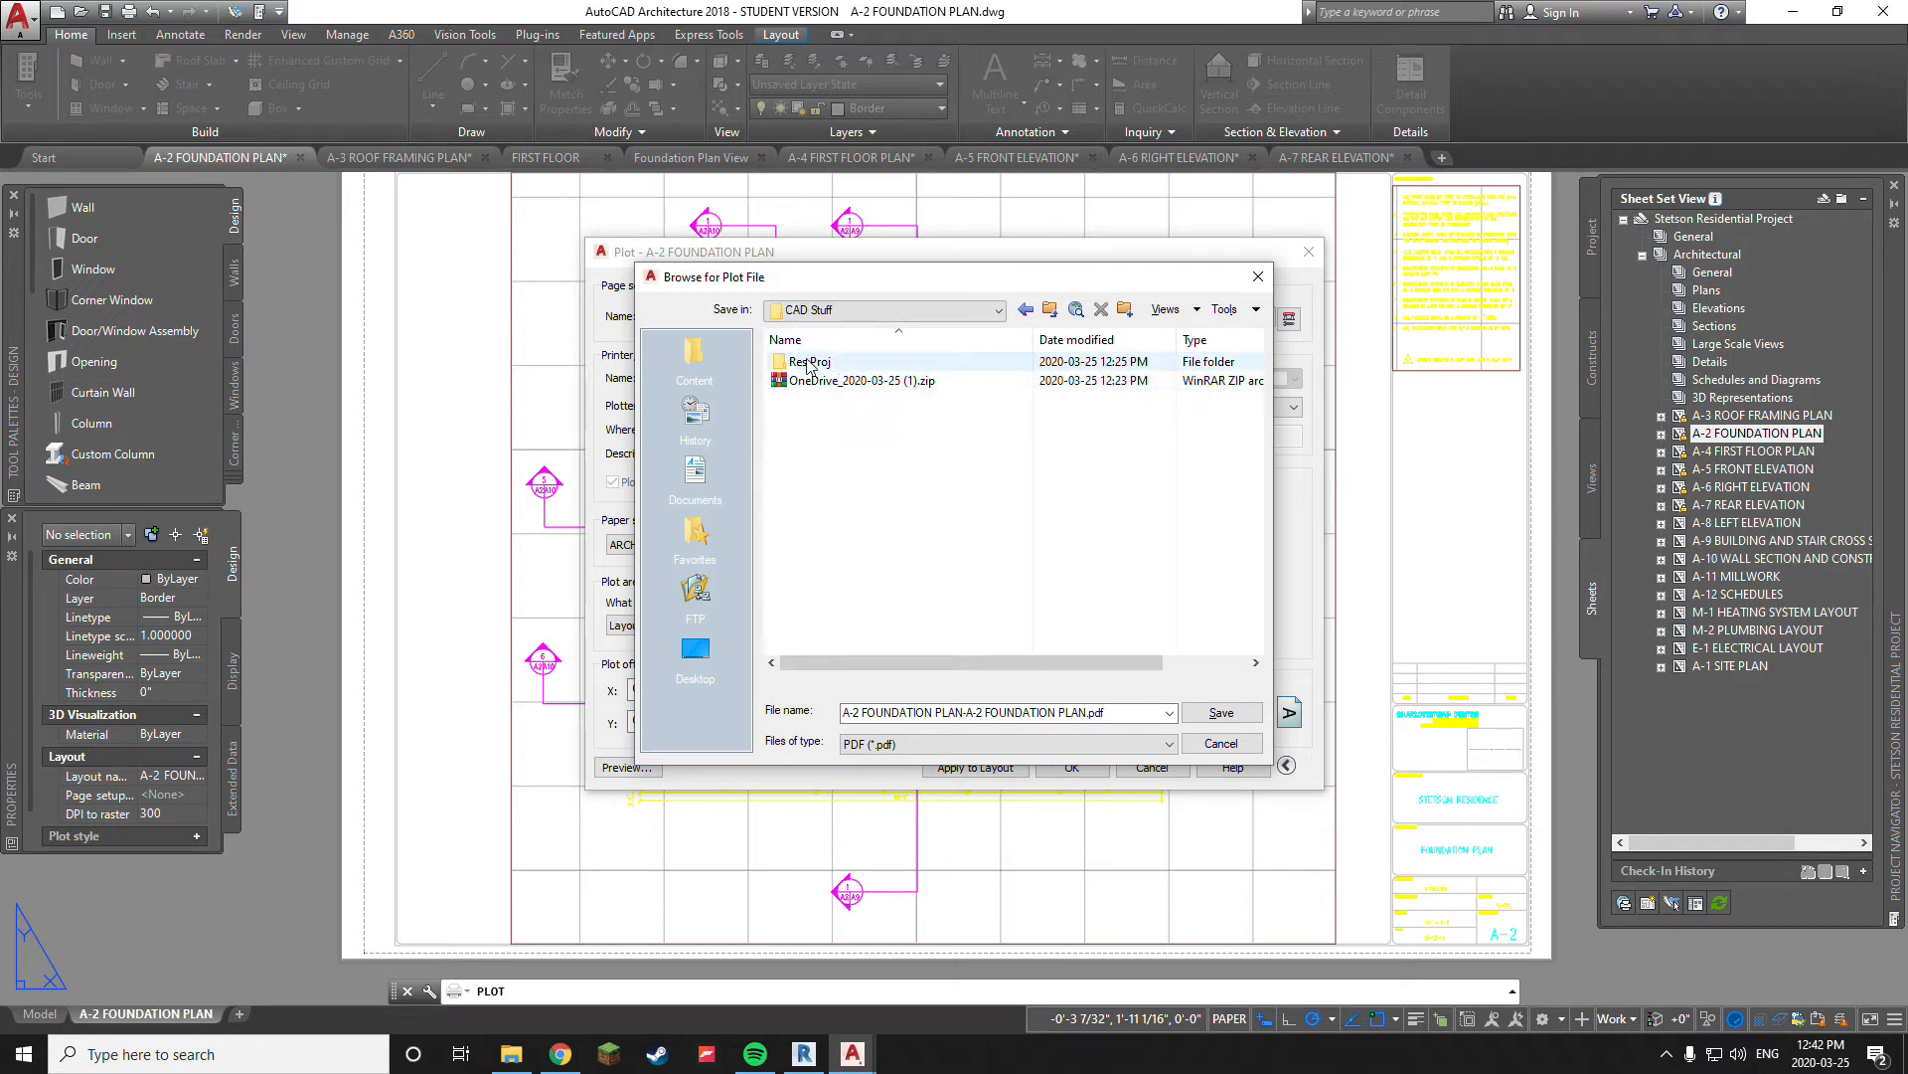
double_click(807, 363)
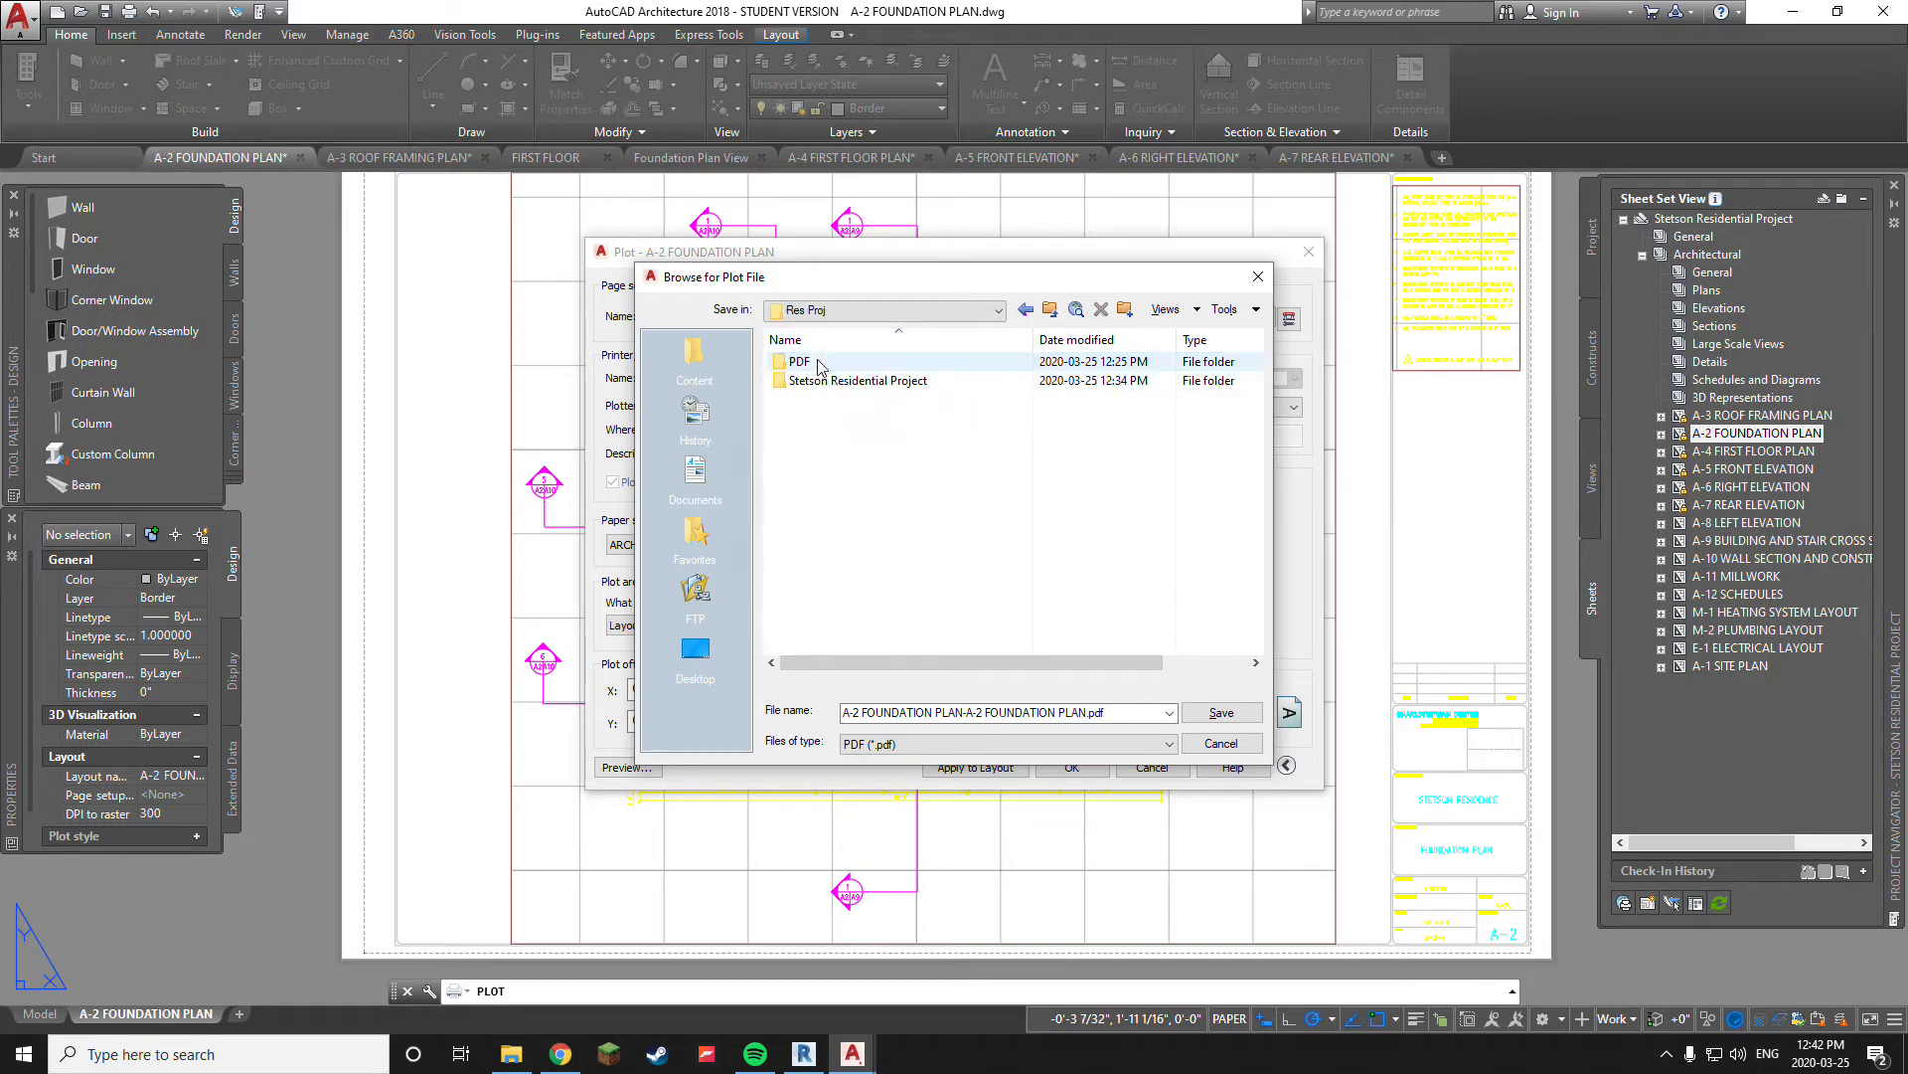
Shorten the plot file name to A-2 FOUNDATION PLAN, save it in the PDF subfolder, and close the opened PDF after checking it
left_click(1126, 713)
left_click(1125, 713)
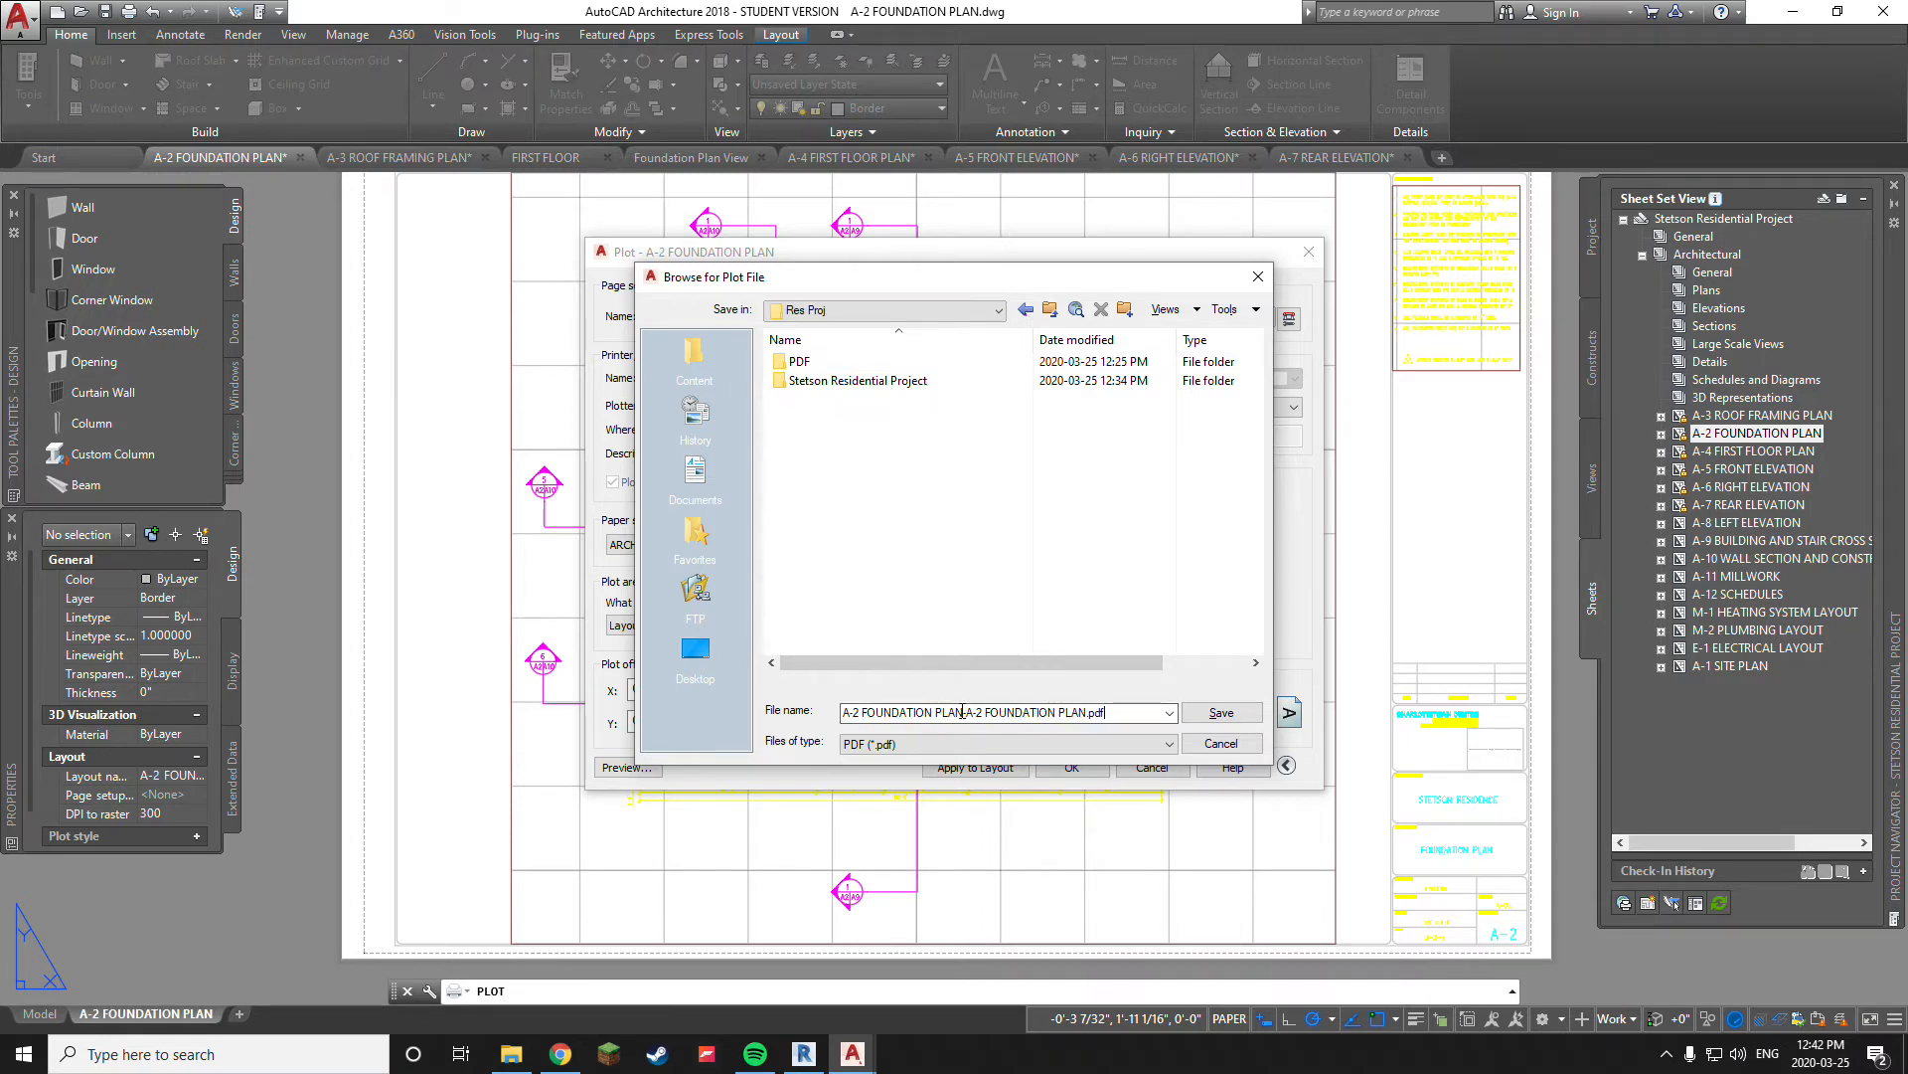
left_click_drag(964, 713, 1124, 713)
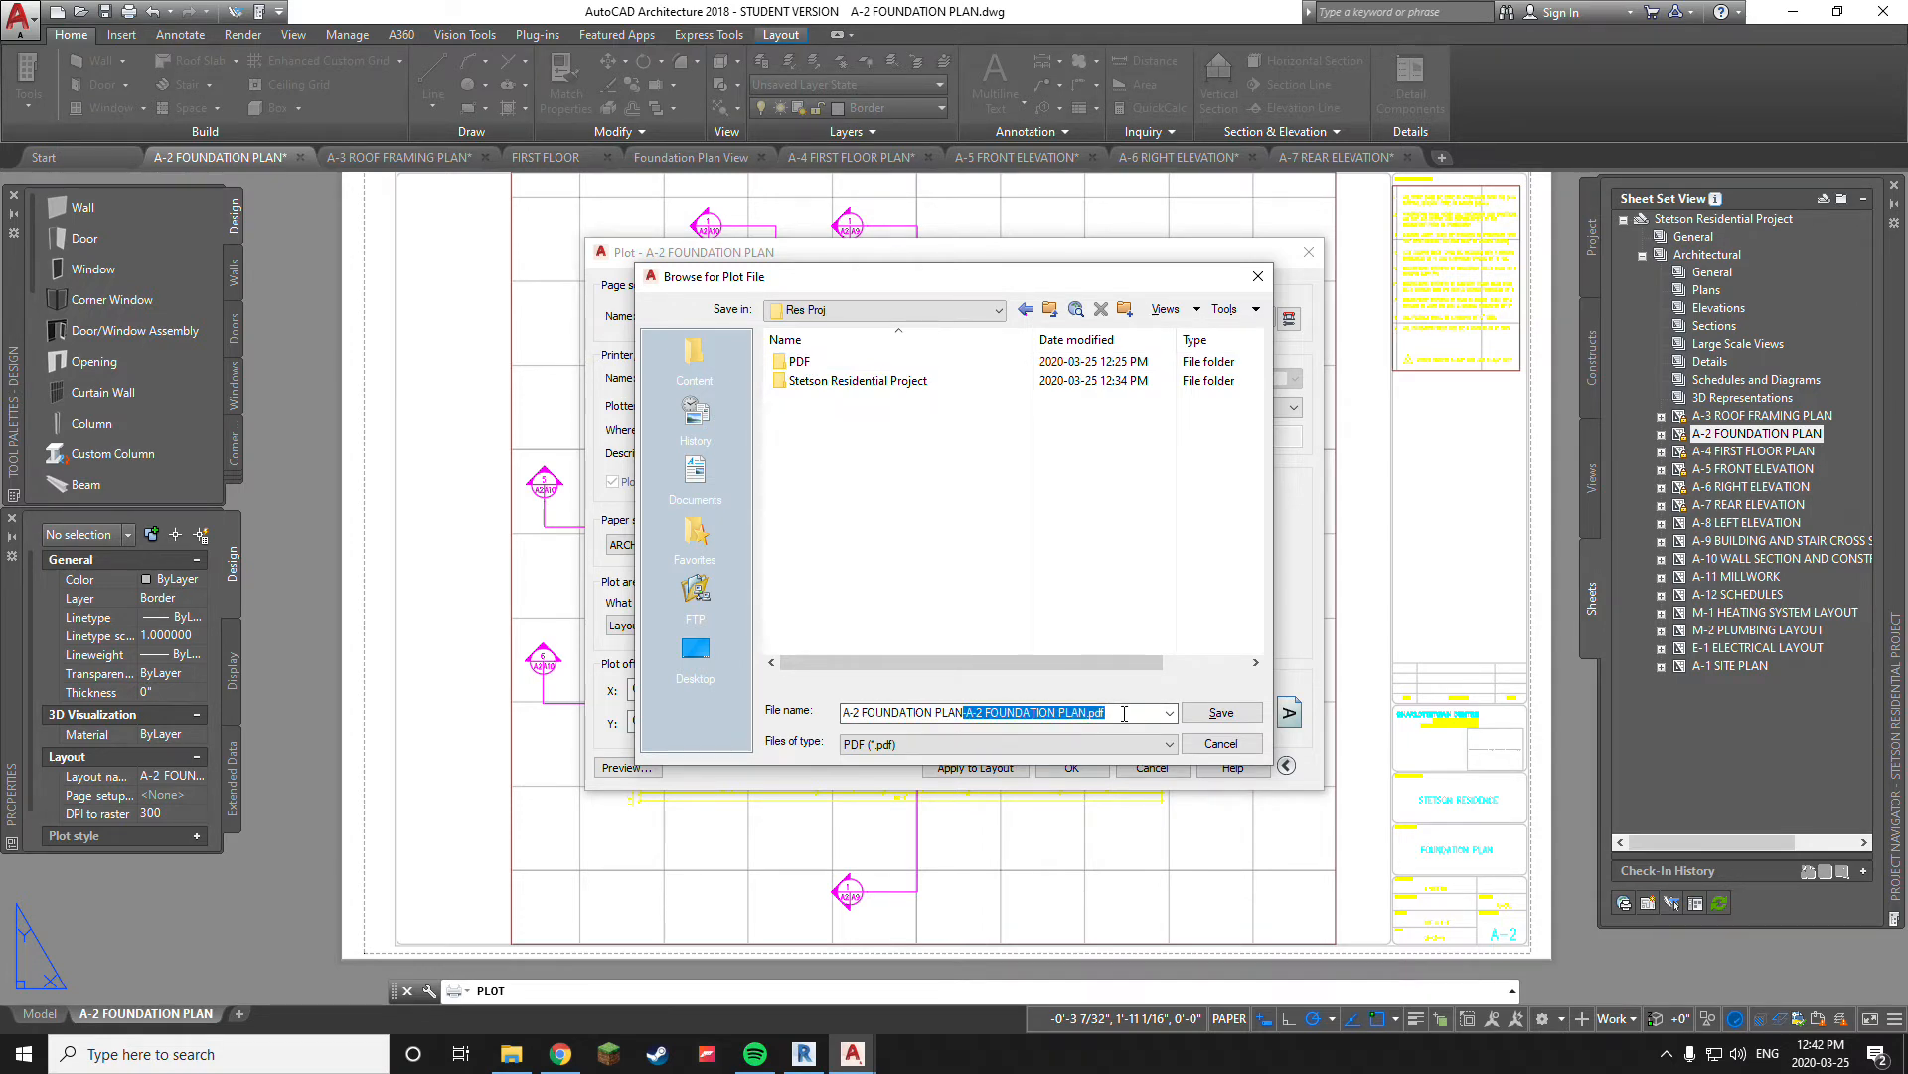
key("BackSpace")
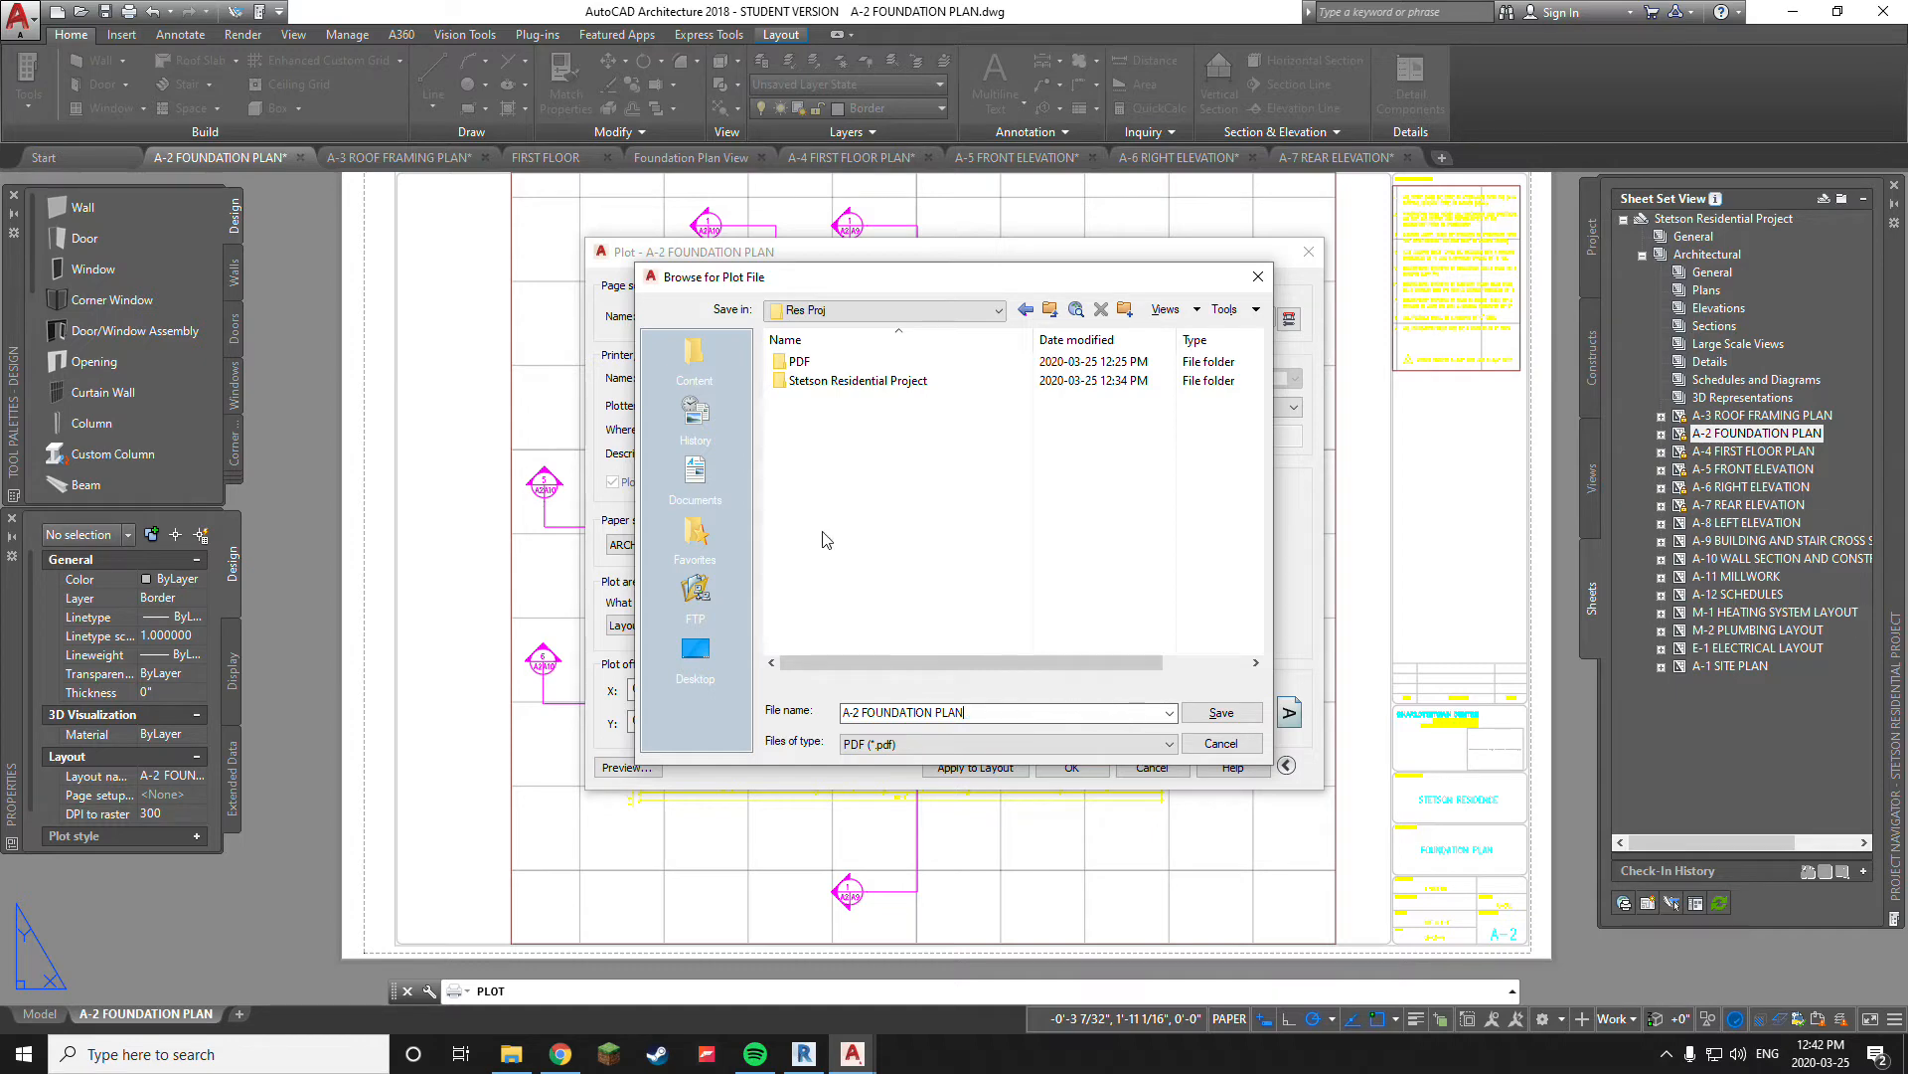
double_click(800, 362)
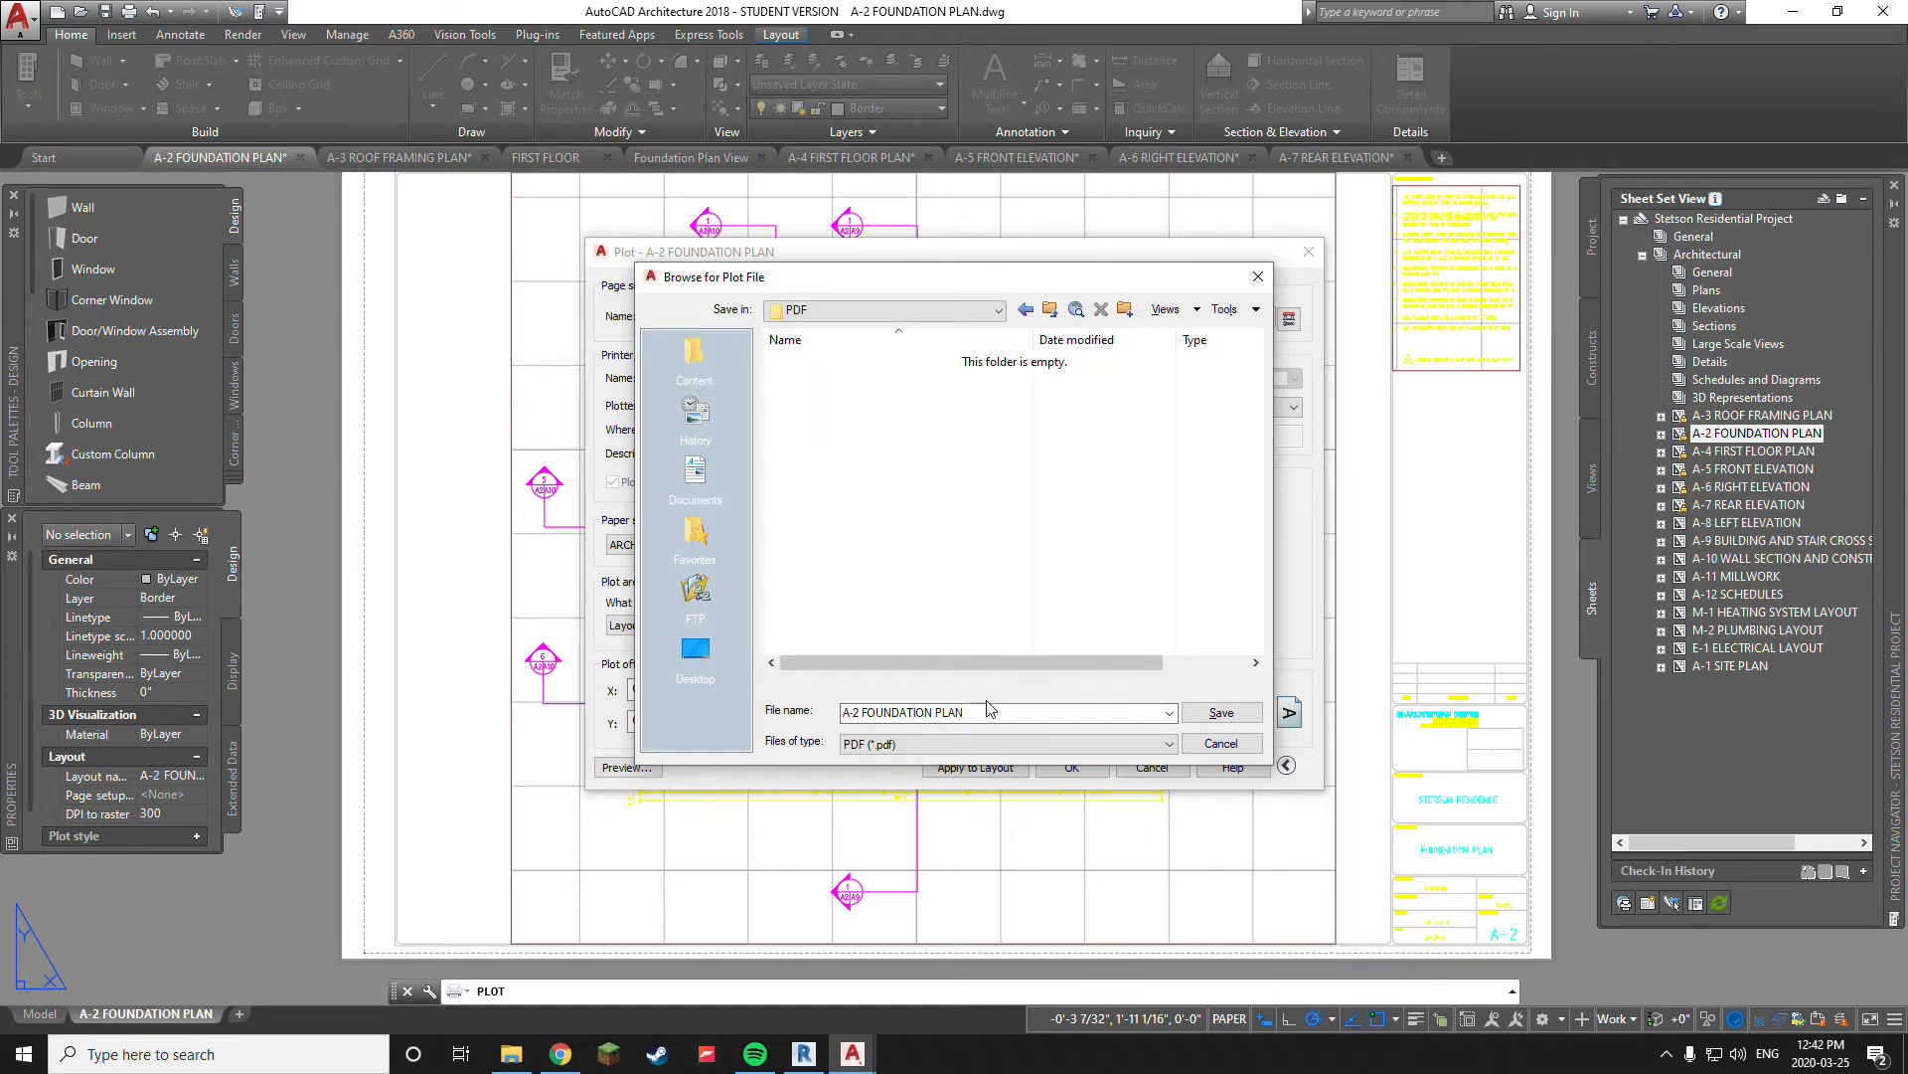
left_click(1222, 713)
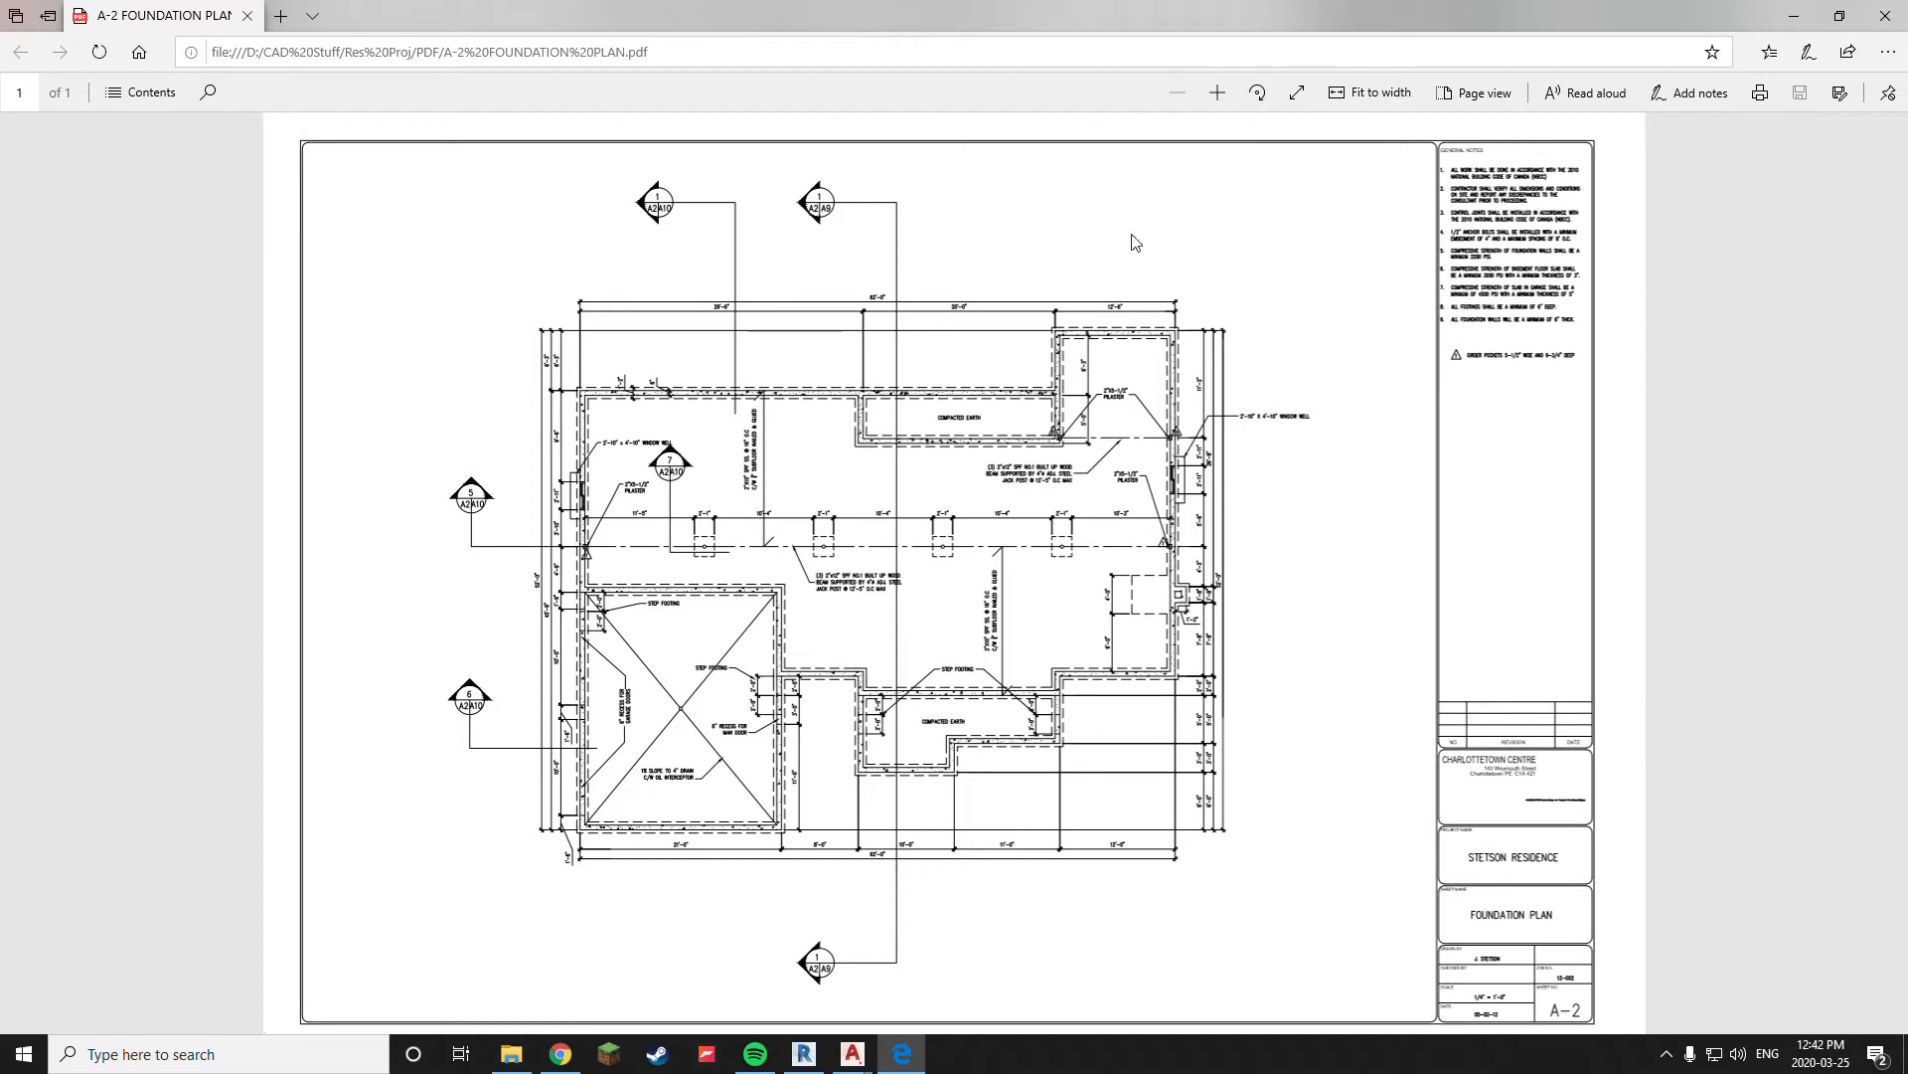
left_click(208, 92)
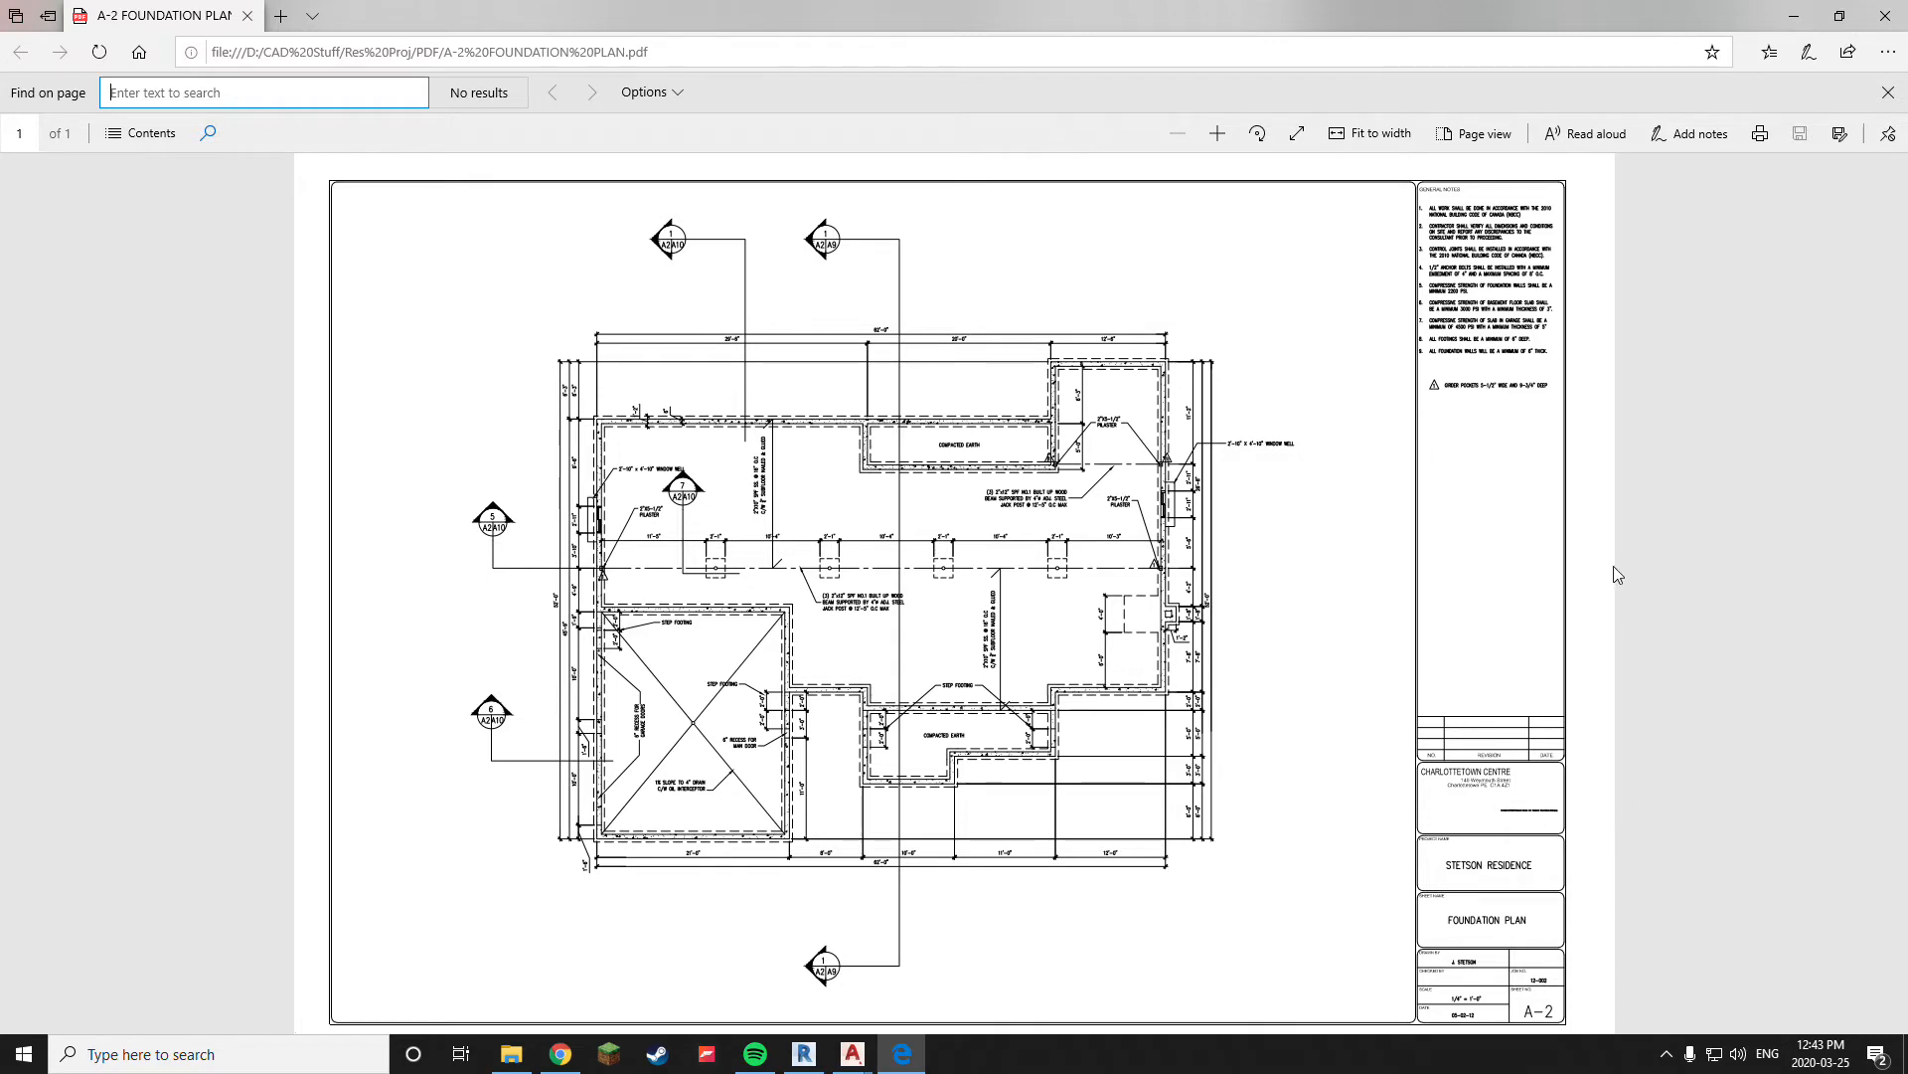
left_click(1886, 16)
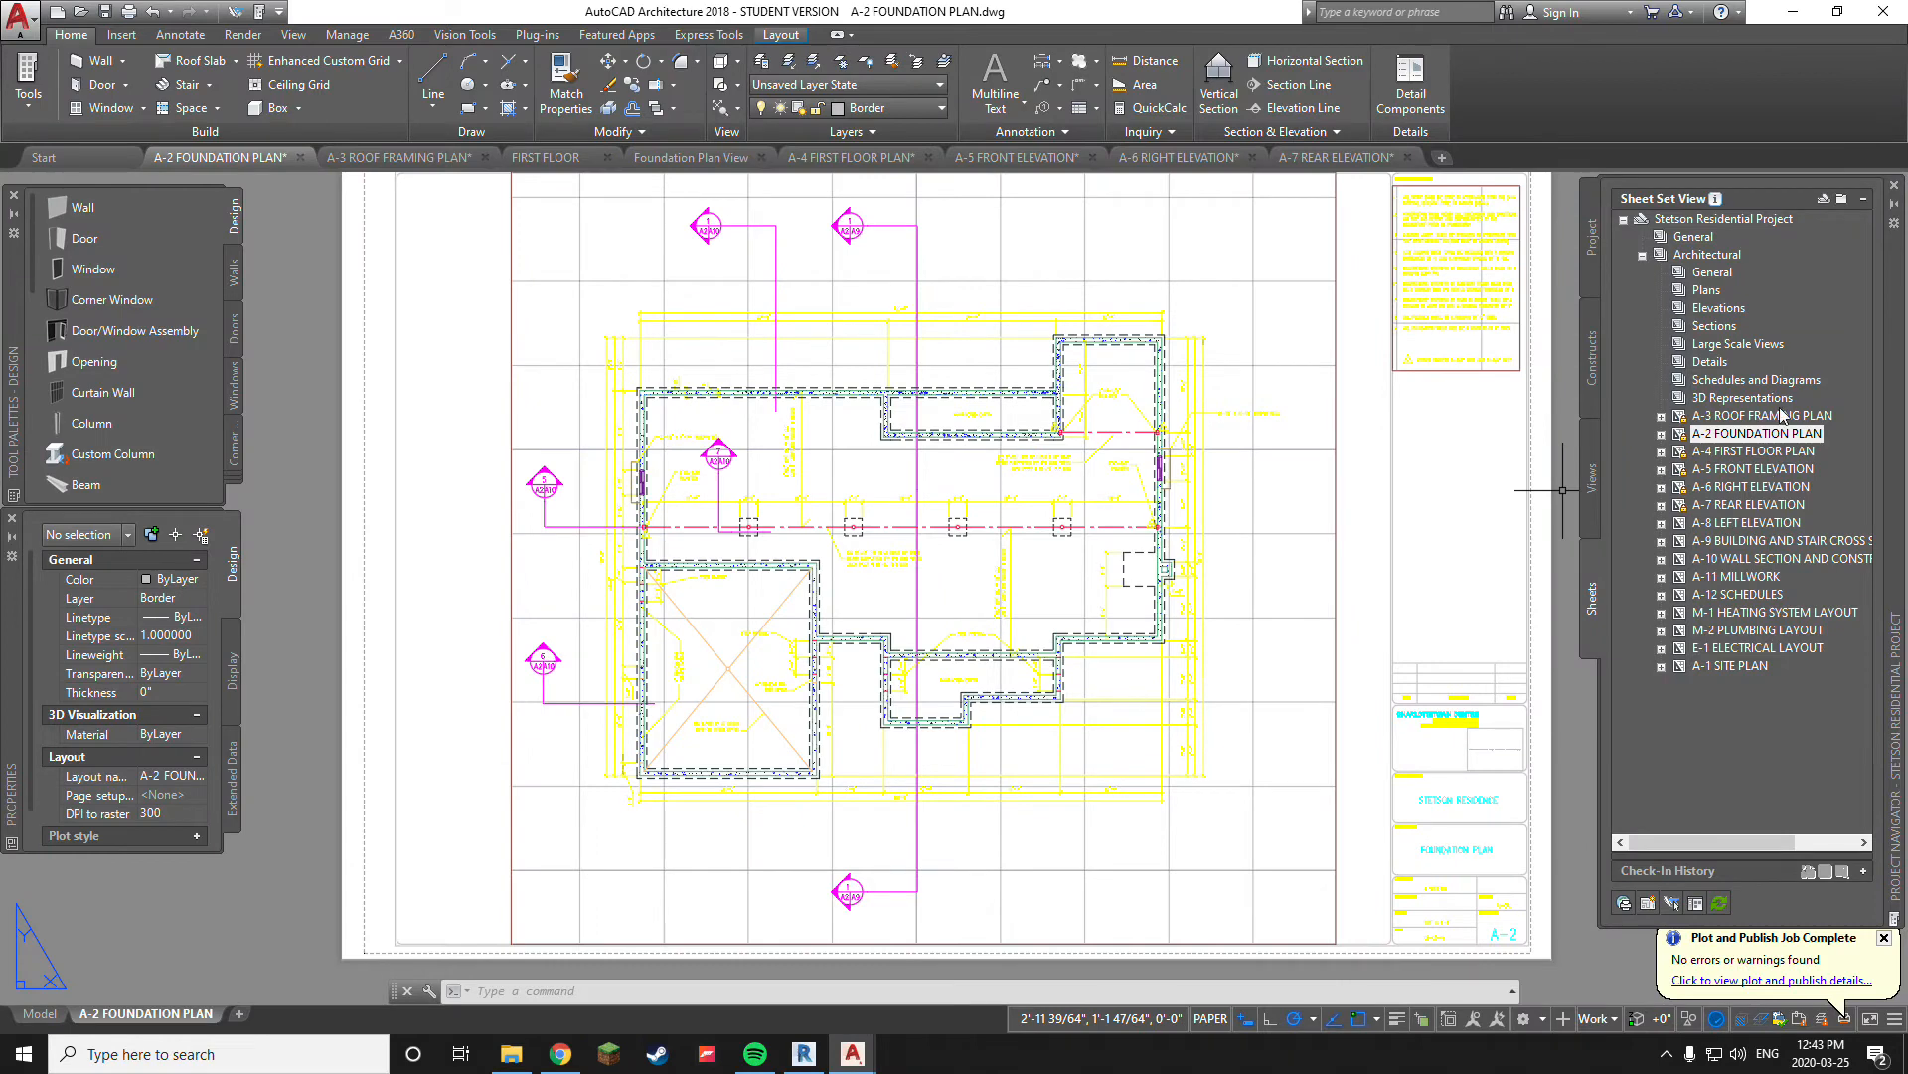
Switch to the A-4 FIRST FLOOR PLAN sheet and reload its First Floor Plan reference, dismissing the unreconciled layers notice
mouse_move(1761, 419)
double_click(1738, 452)
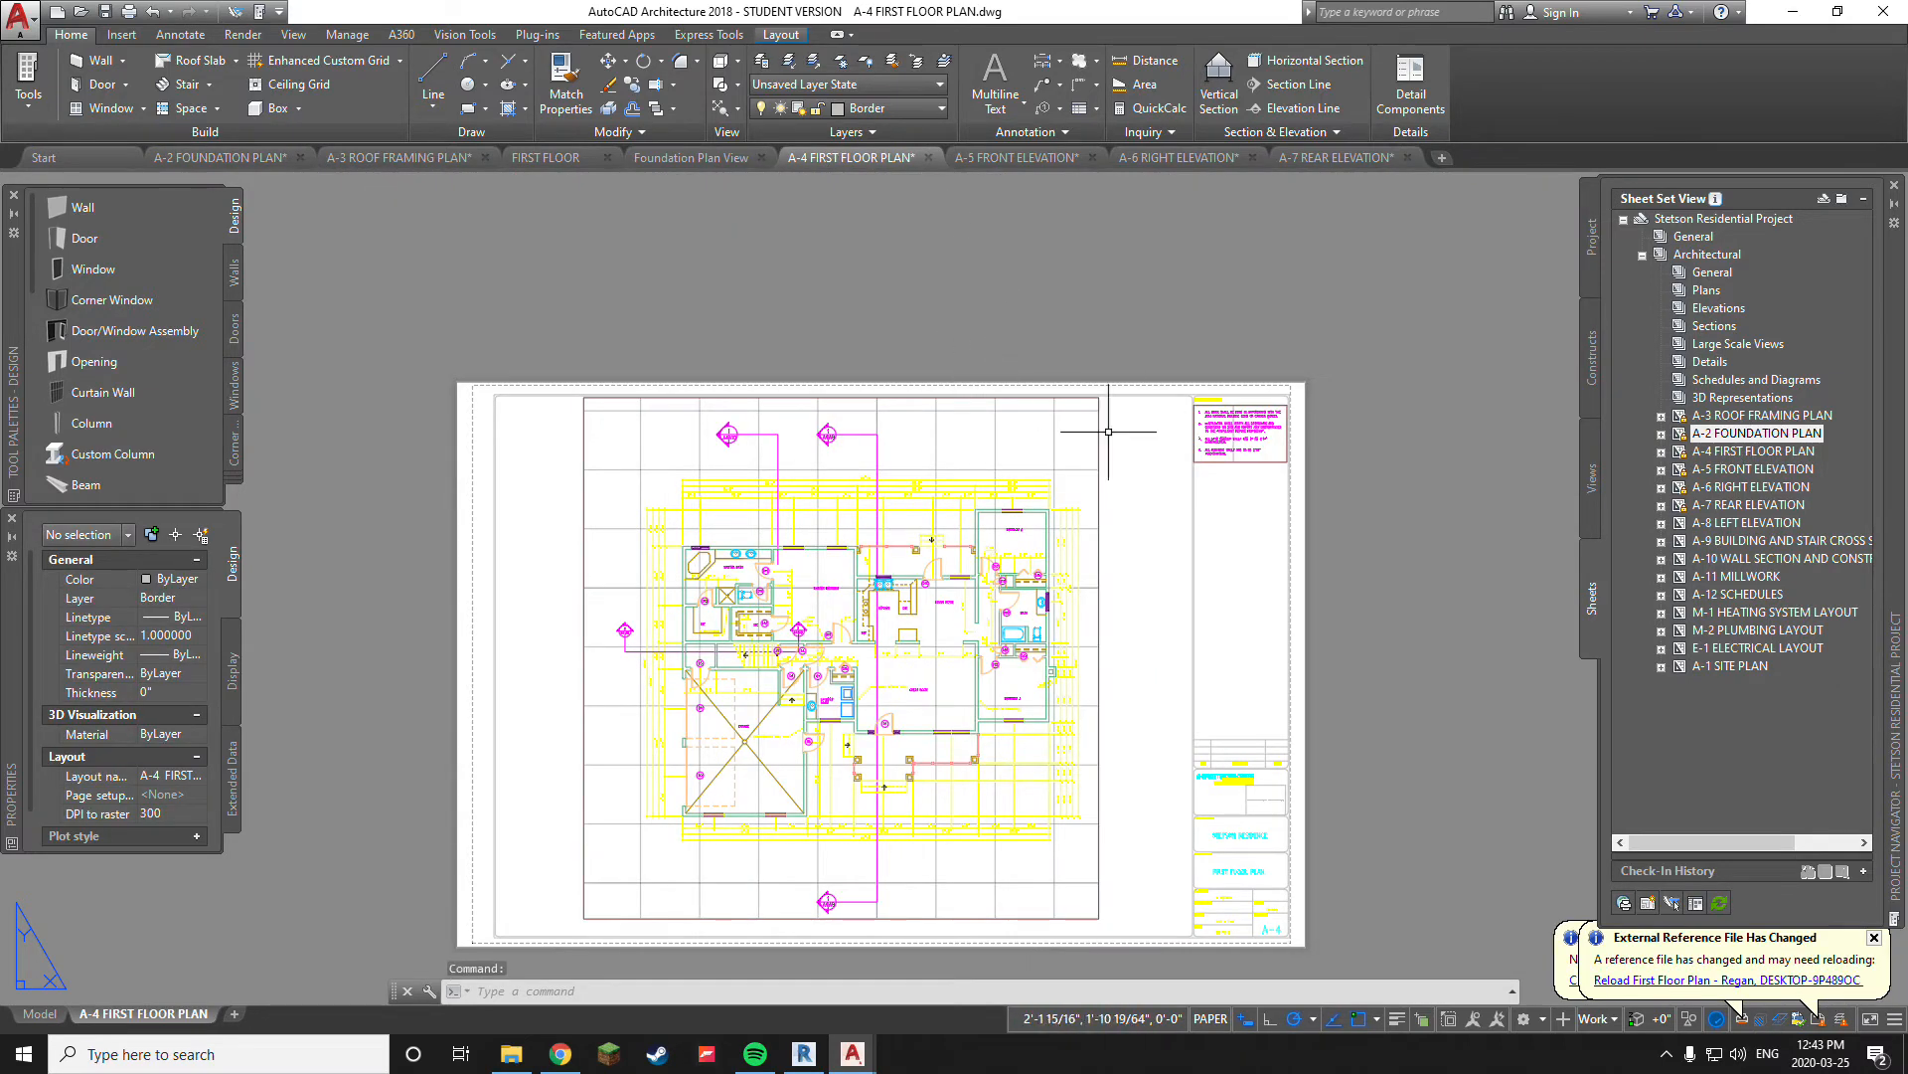
middle_click_drag(1078, 633, 1074, 597)
middle_click(1074, 597)
middle_click(1074, 597)
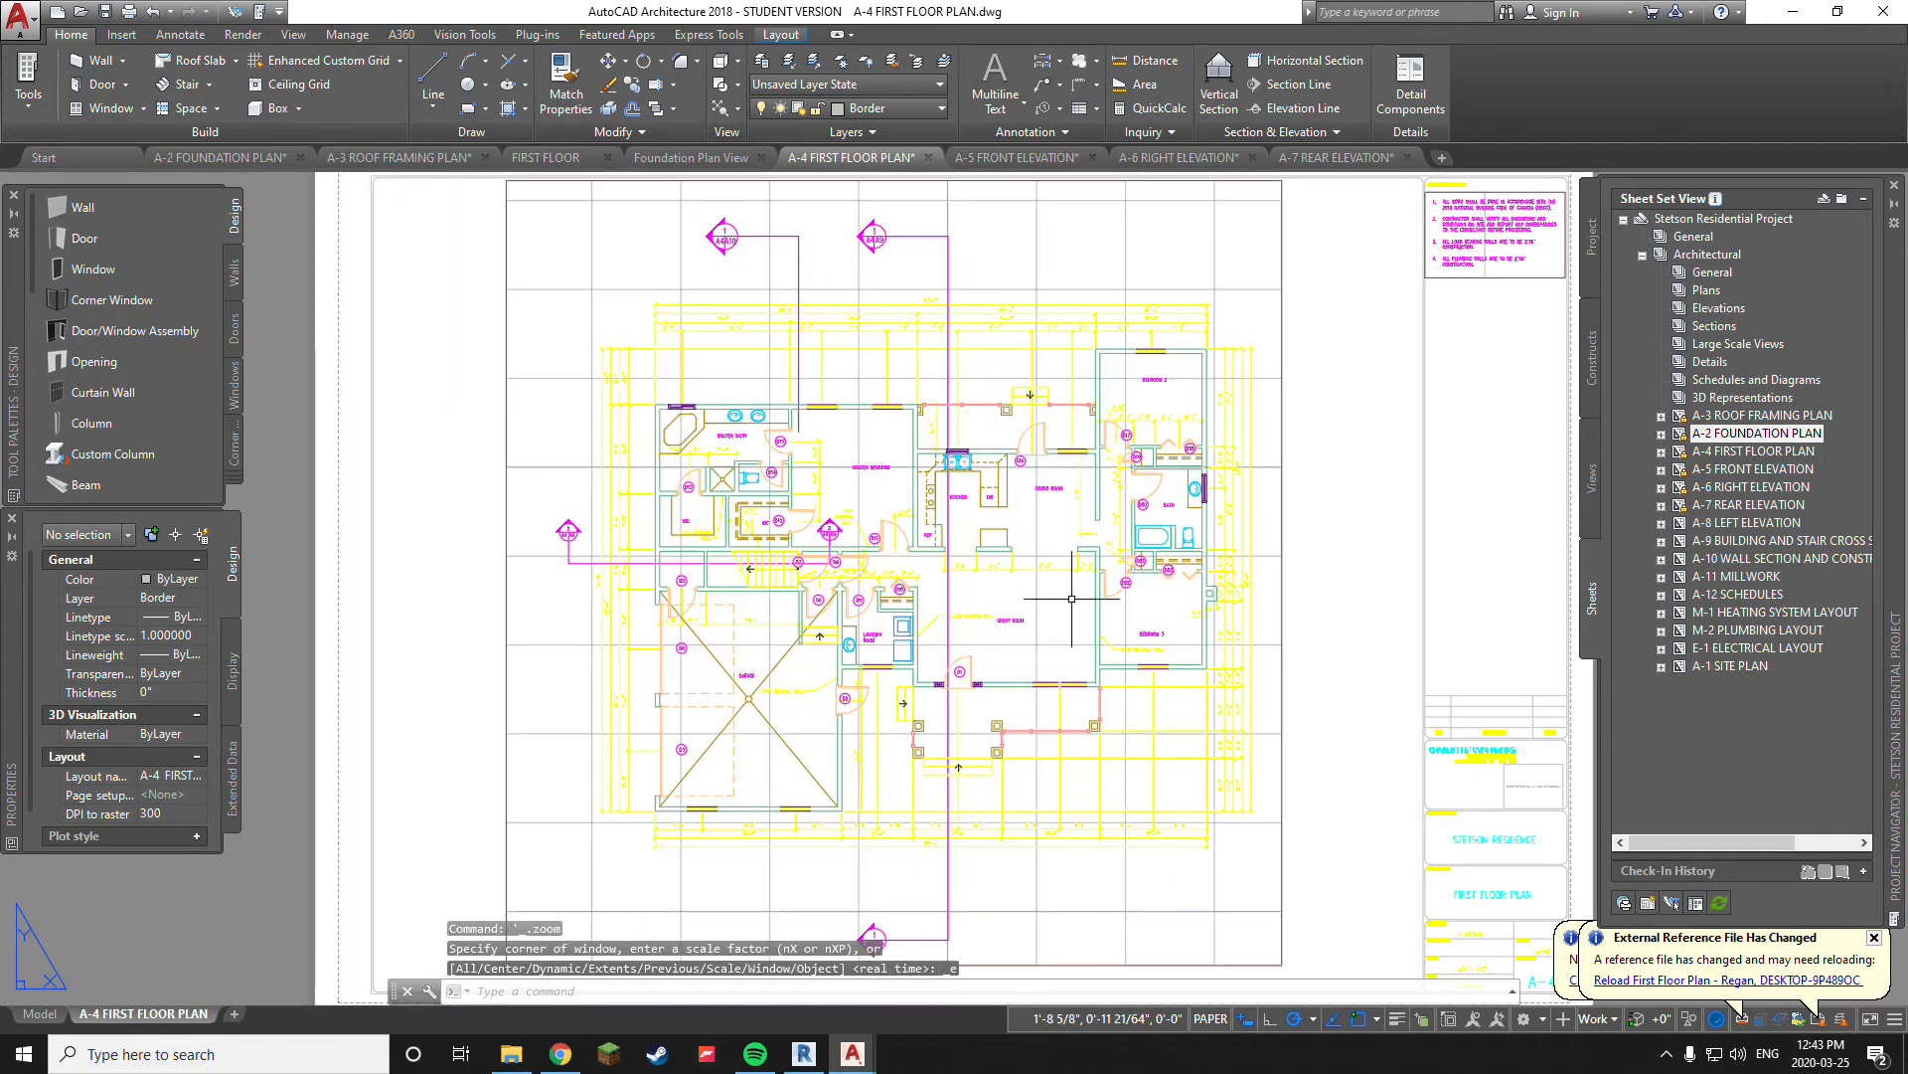
left_click(1670, 980)
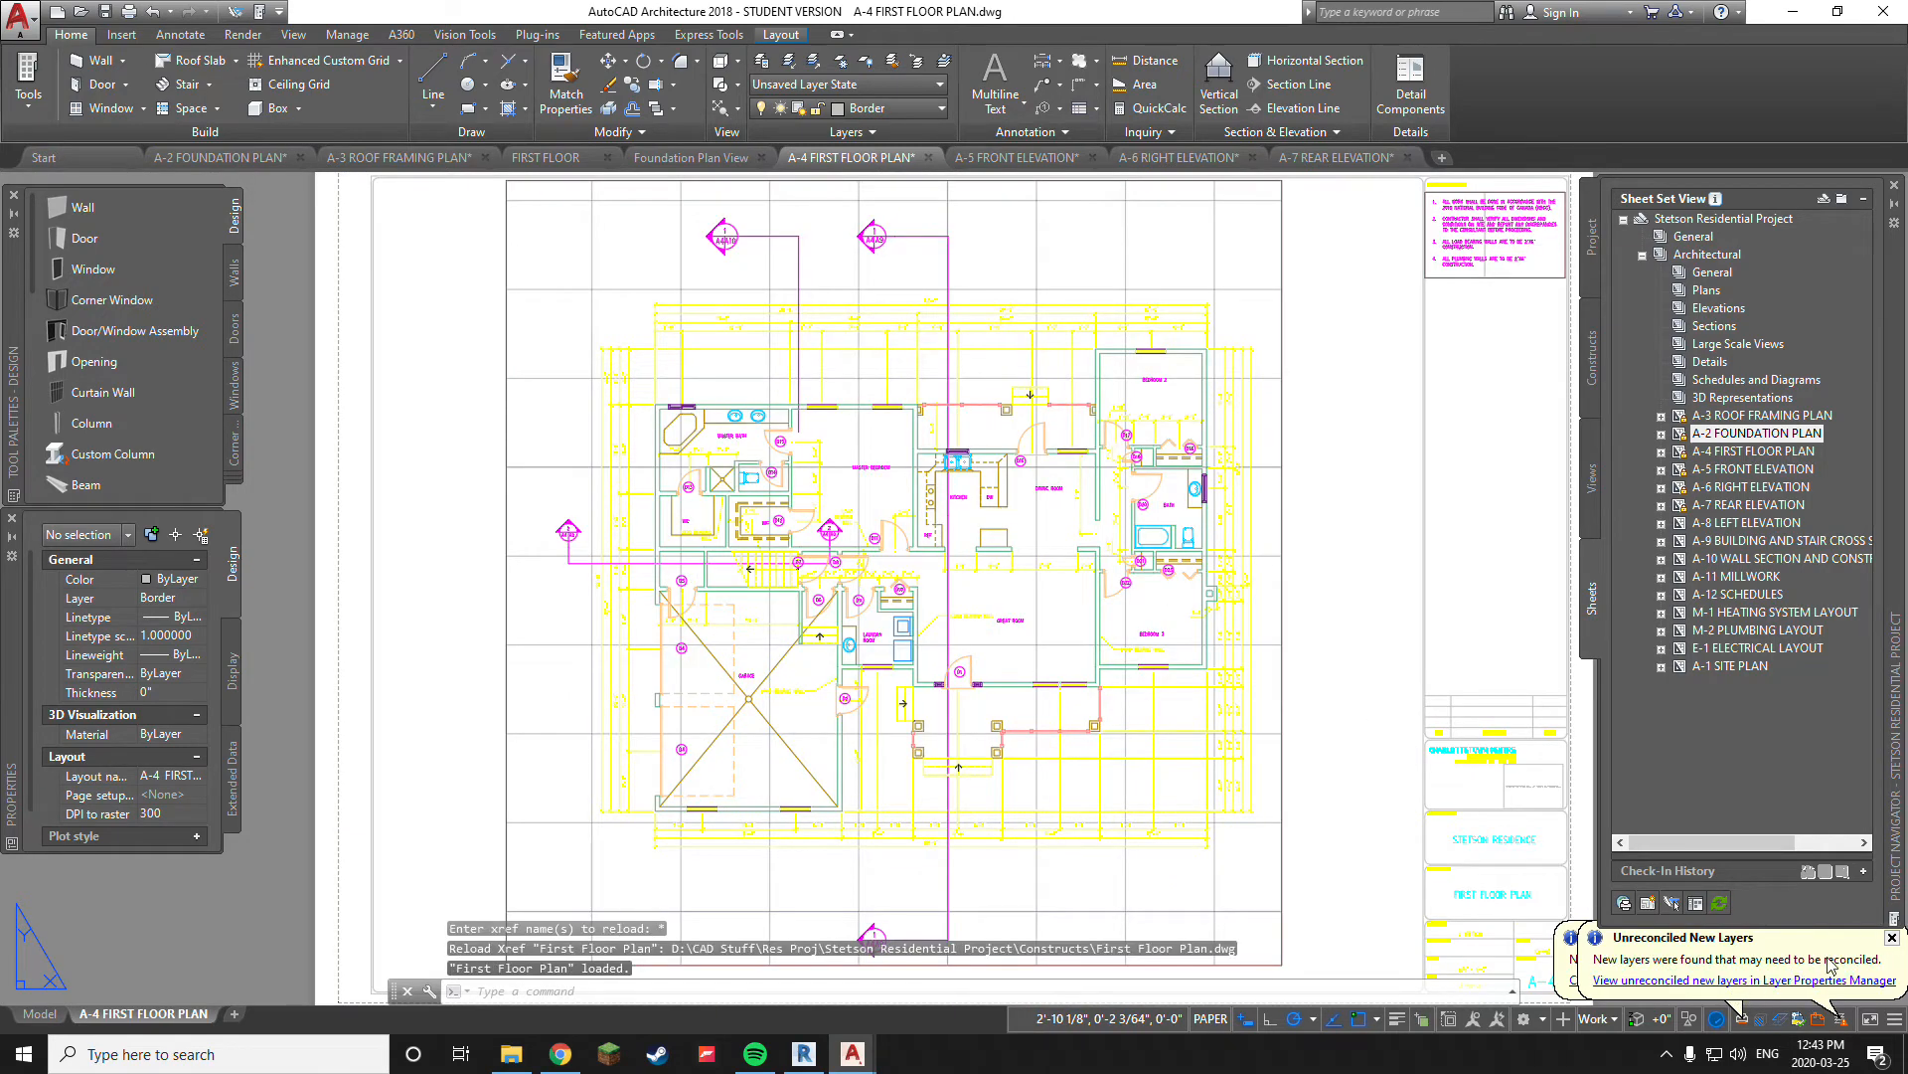
left_click(1892, 938)
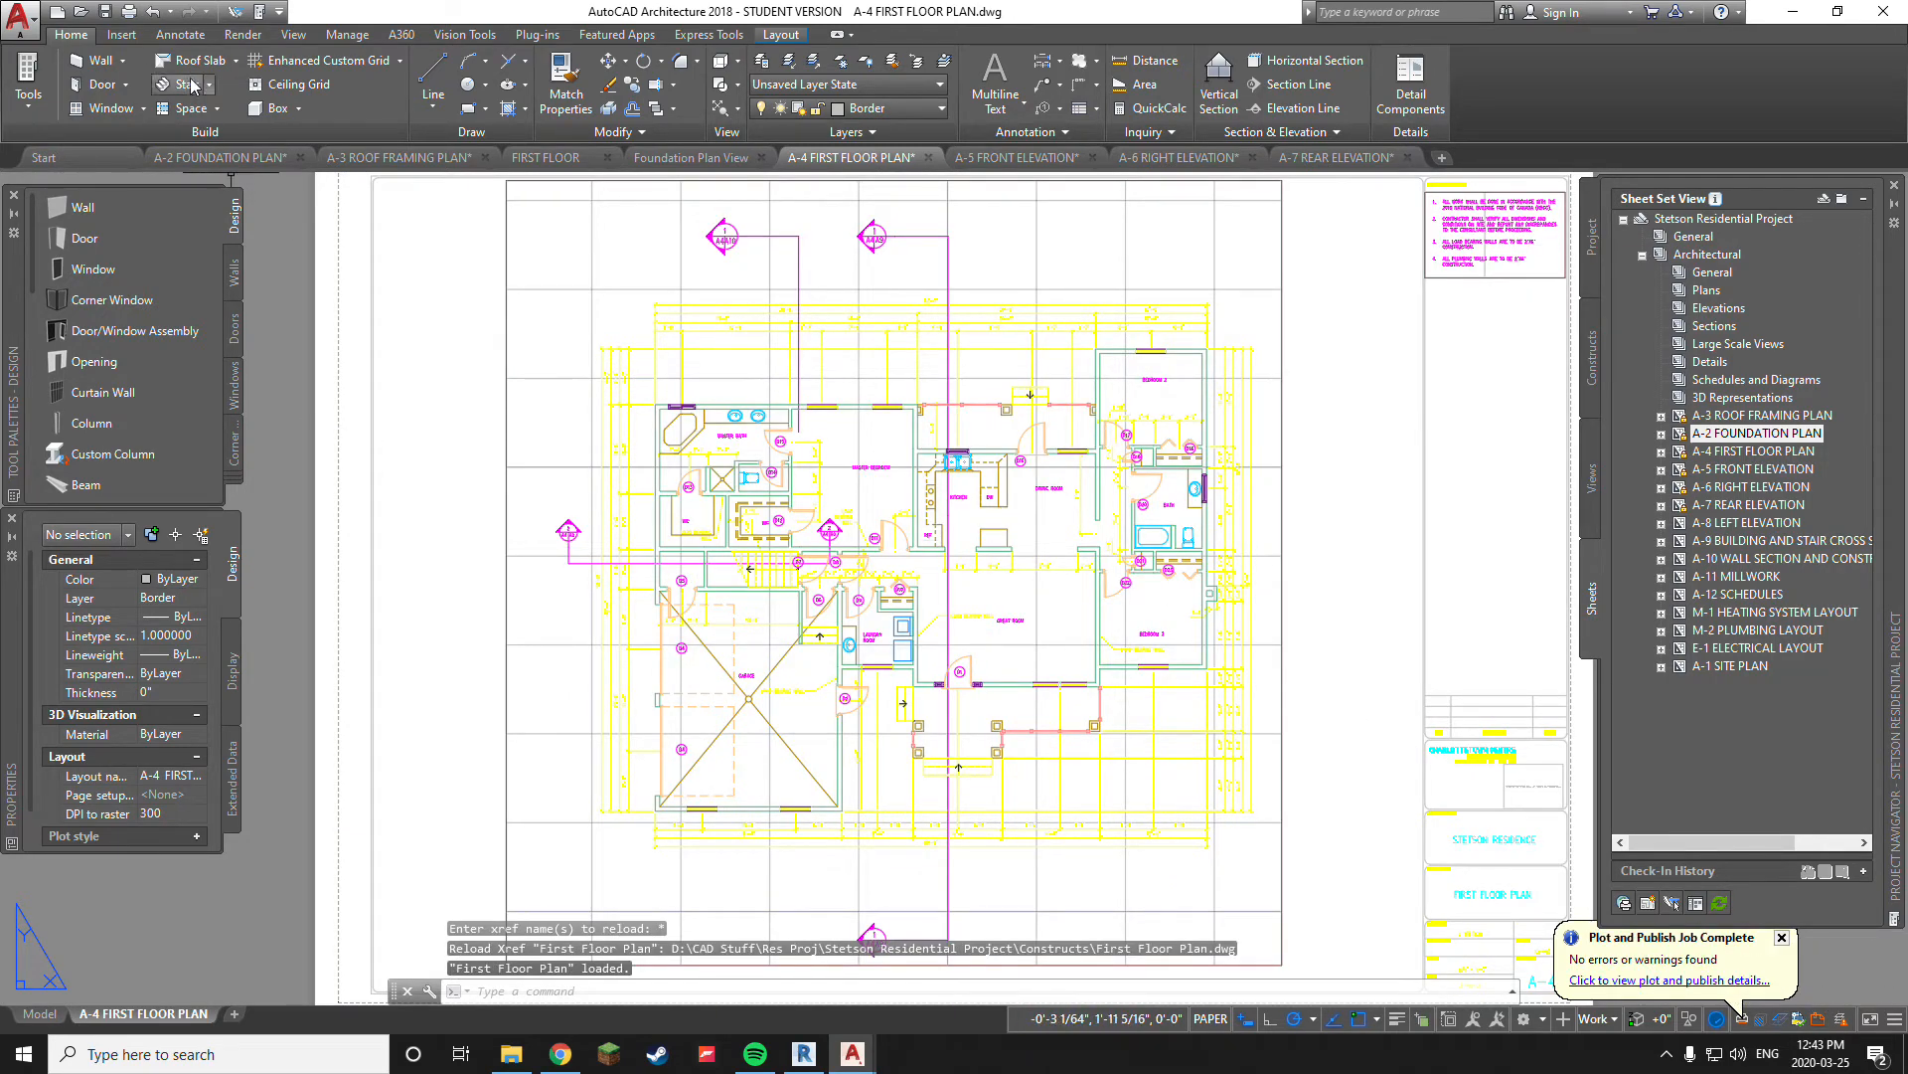
Open the Plot dialog for the A-4 First Floor Plan layout, declining the unreconciled layer list and dismissing the plotter warning
left_click(128, 12)
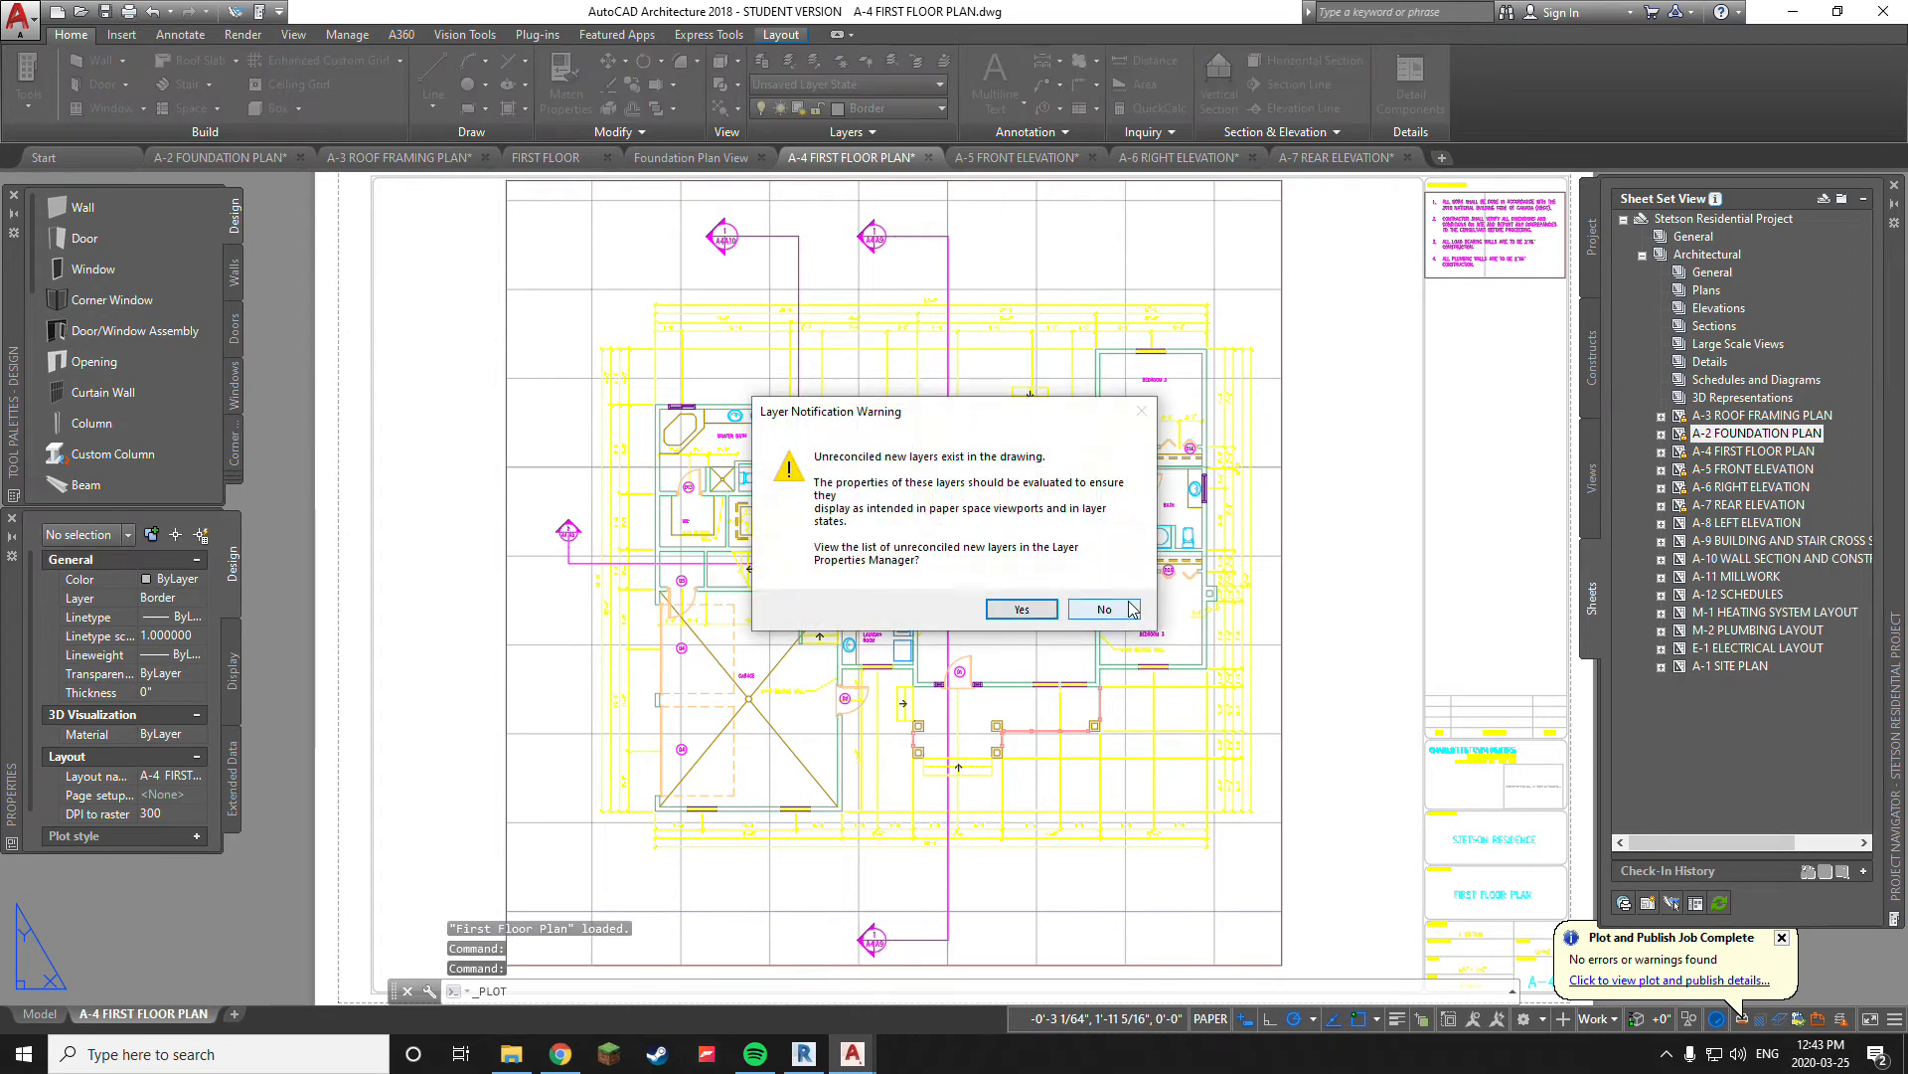
left_click(1130, 608)
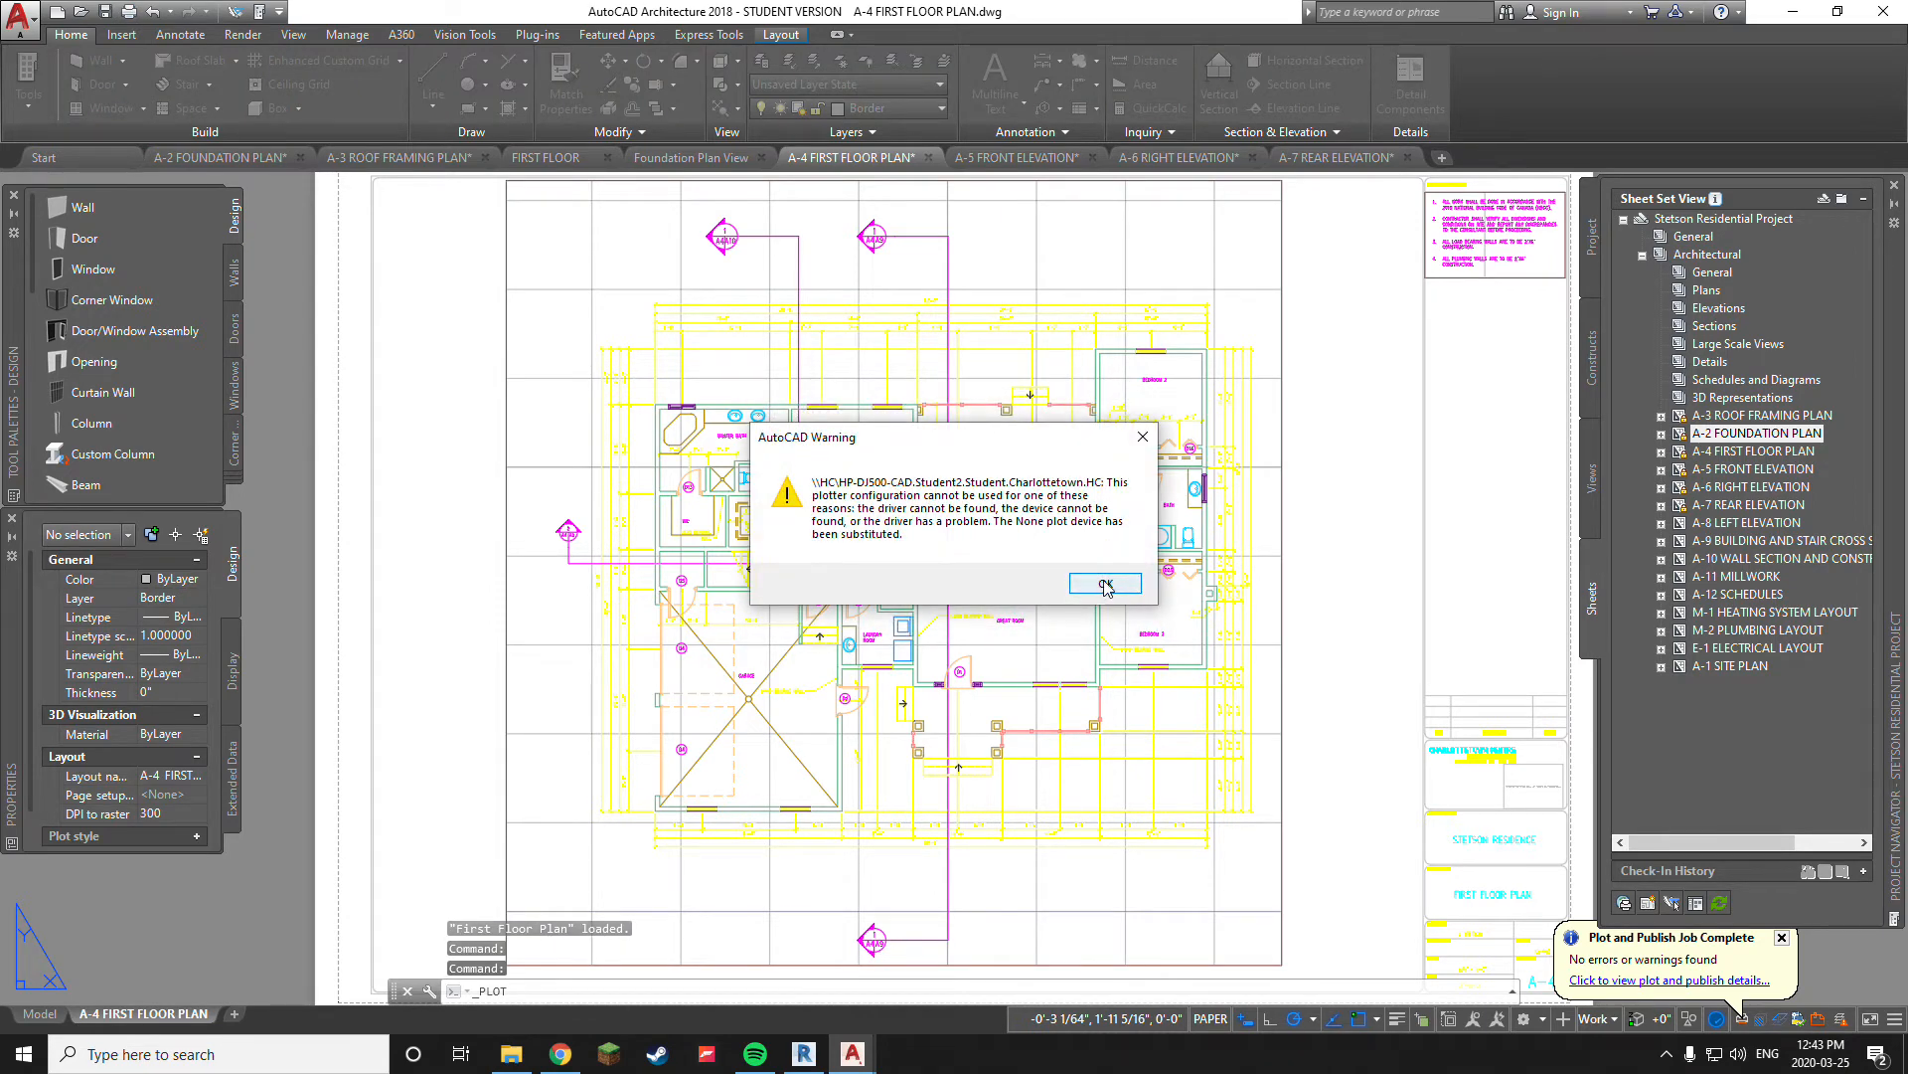
left_click(1106, 585)
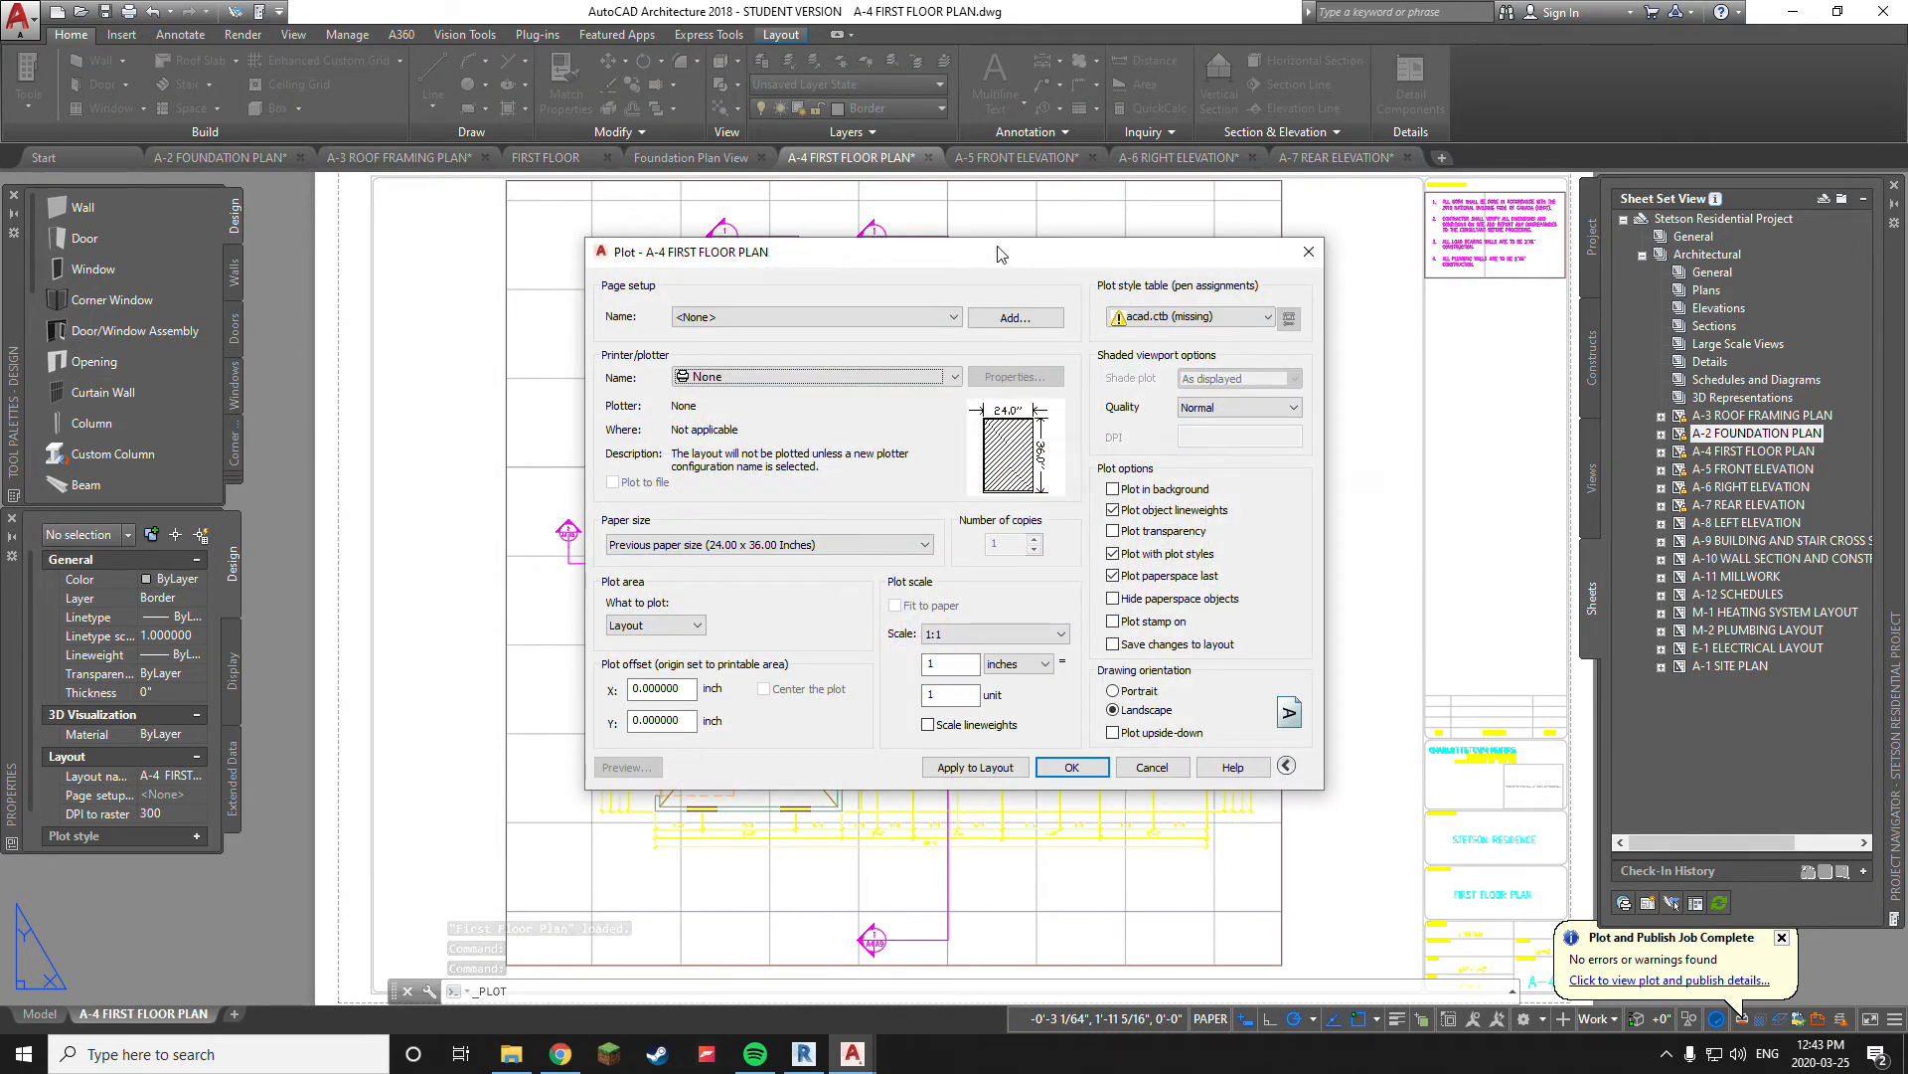
mouse_move(976, 260)
left_mouse_down()
mouse_move(1008, 310)
mouse_move(844, 290)
left_mouse_up()
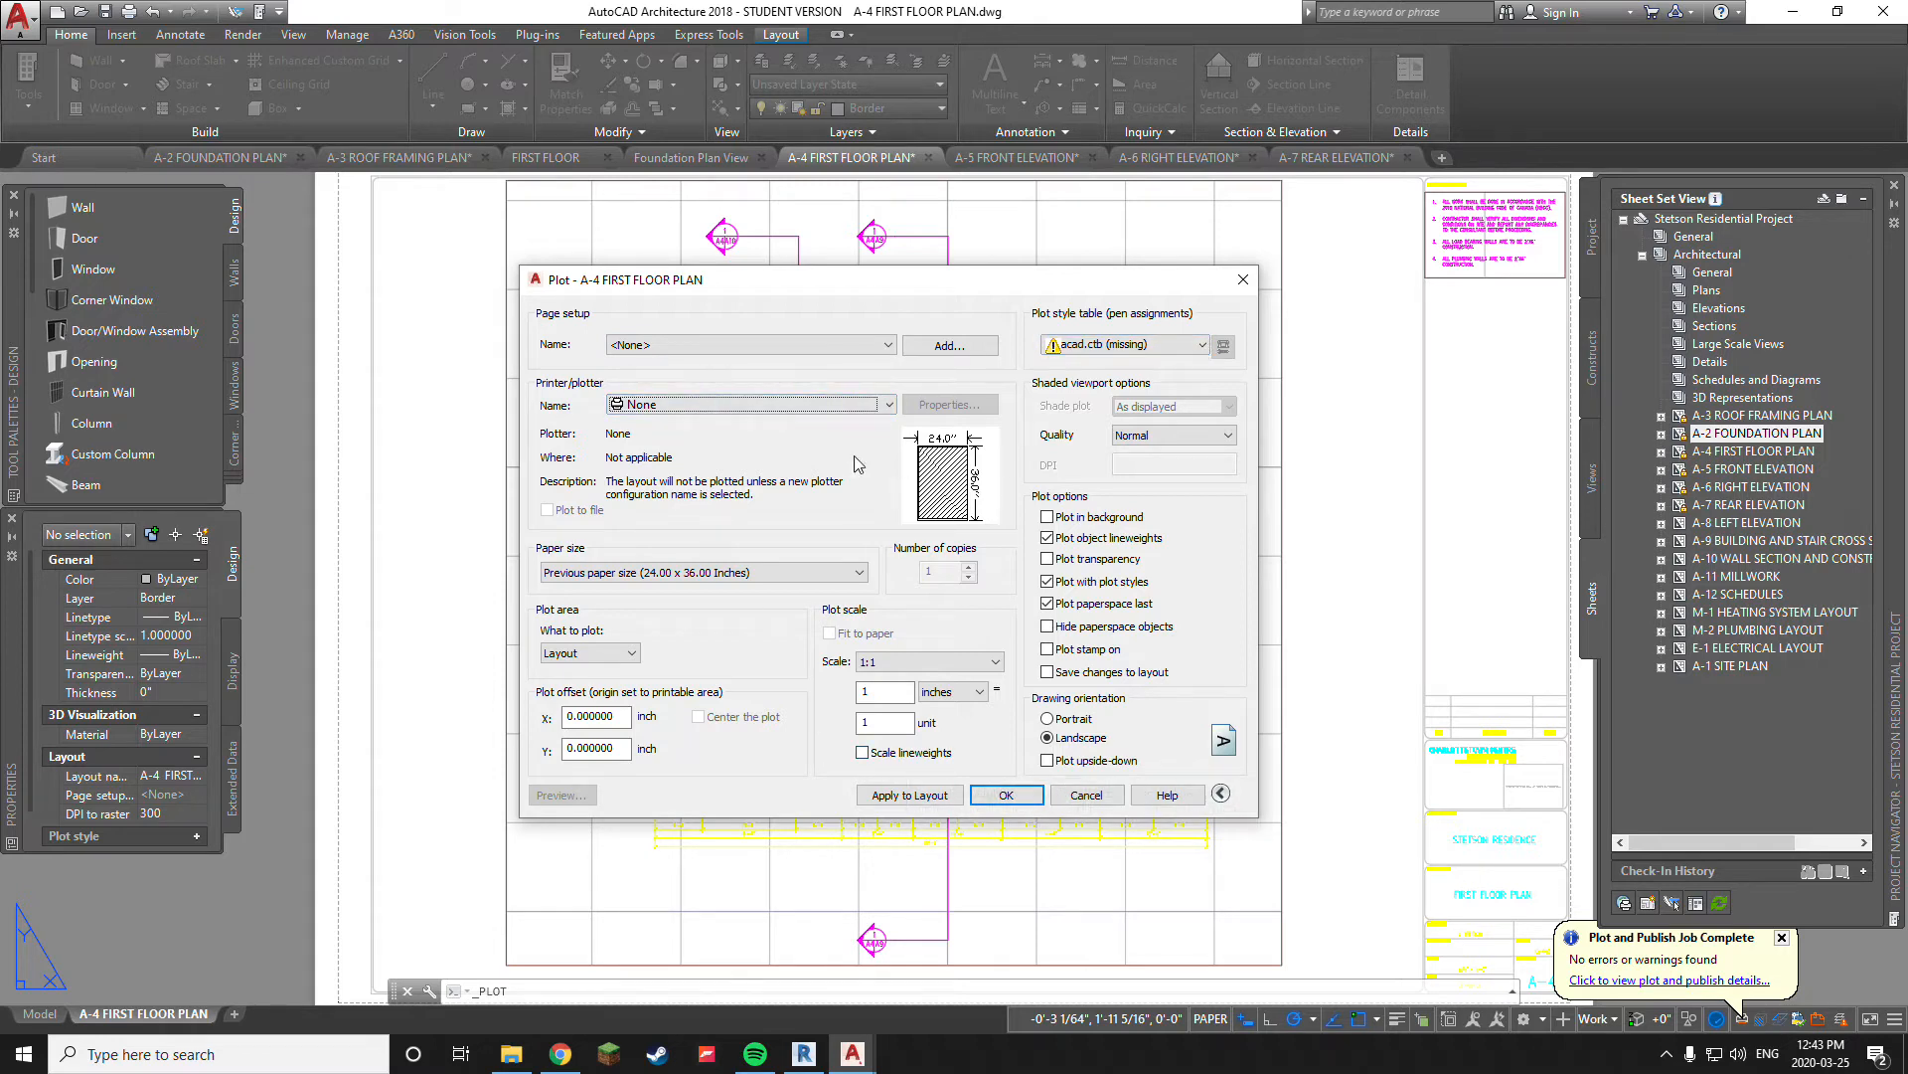
Apply the <Previous plot> page setup to the A-4 layout and preview the plot
left_click(702, 353)
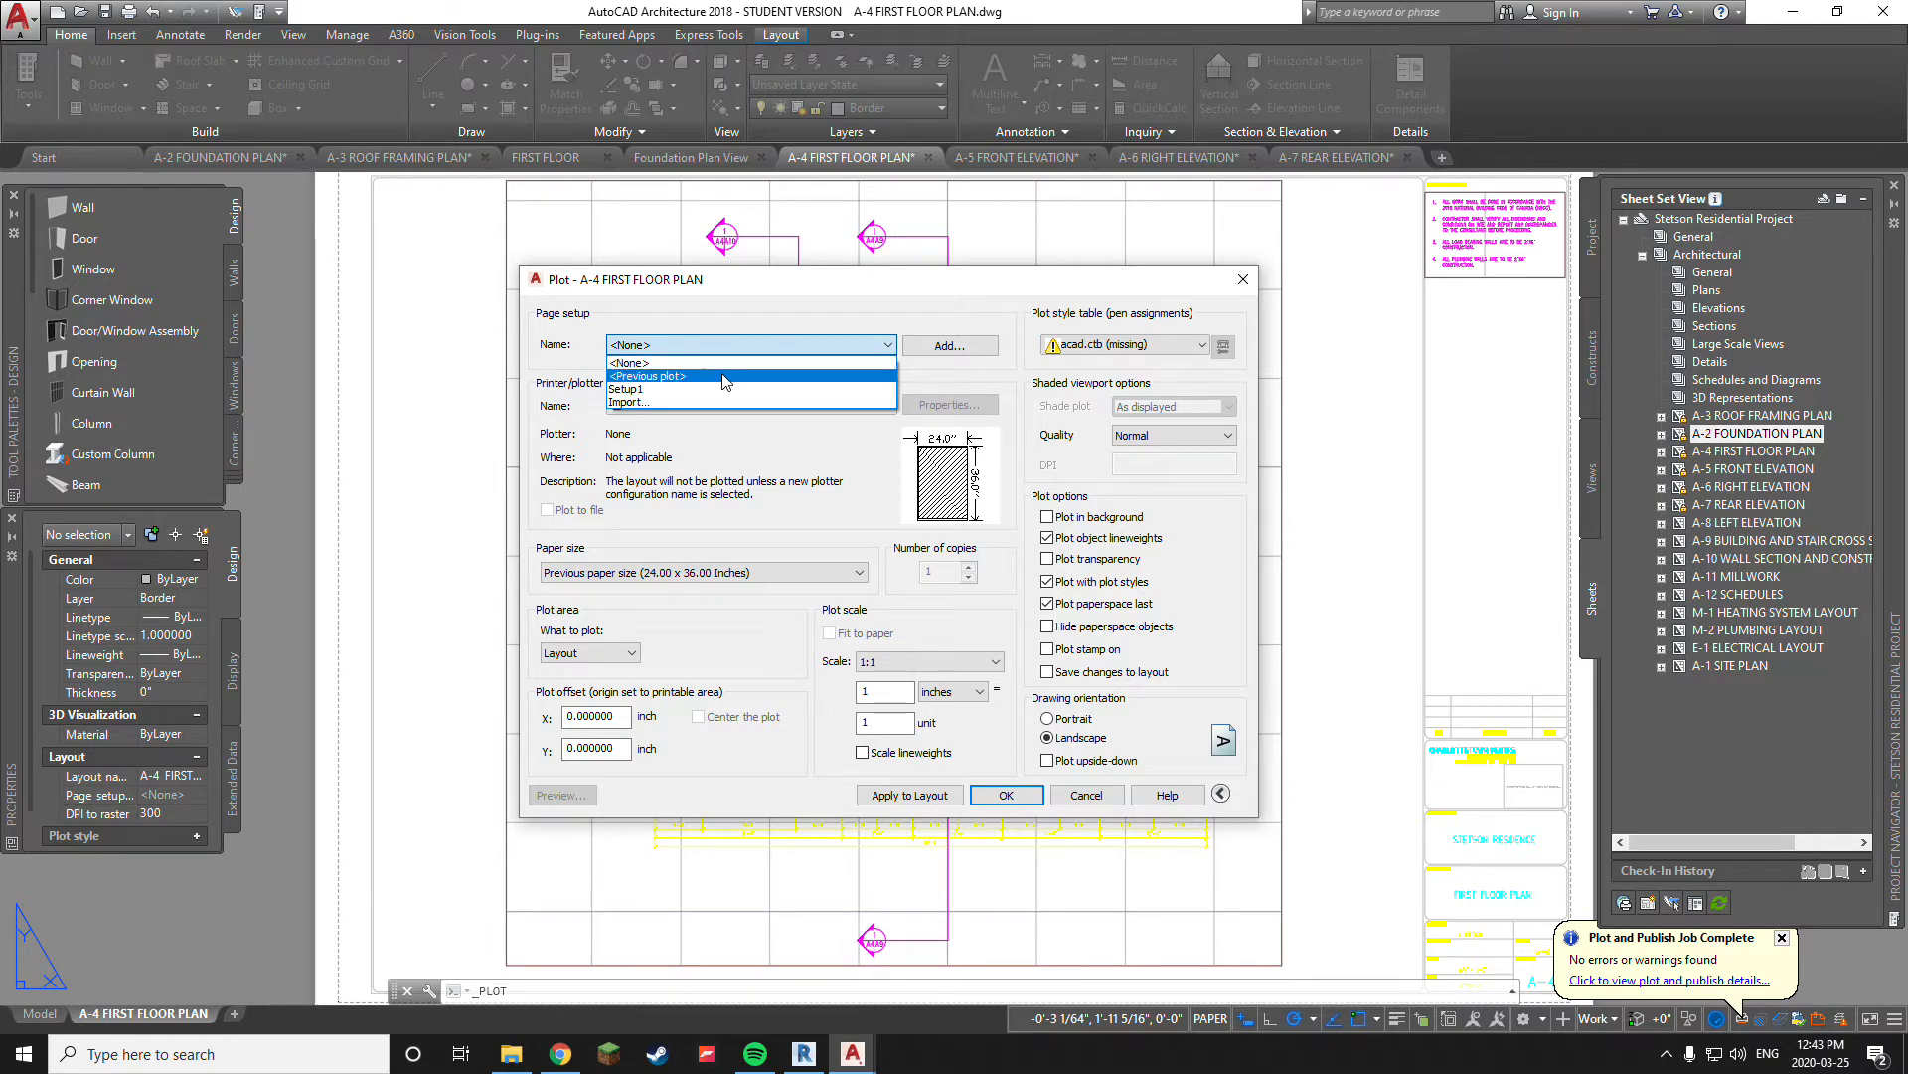
left_click(724, 377)
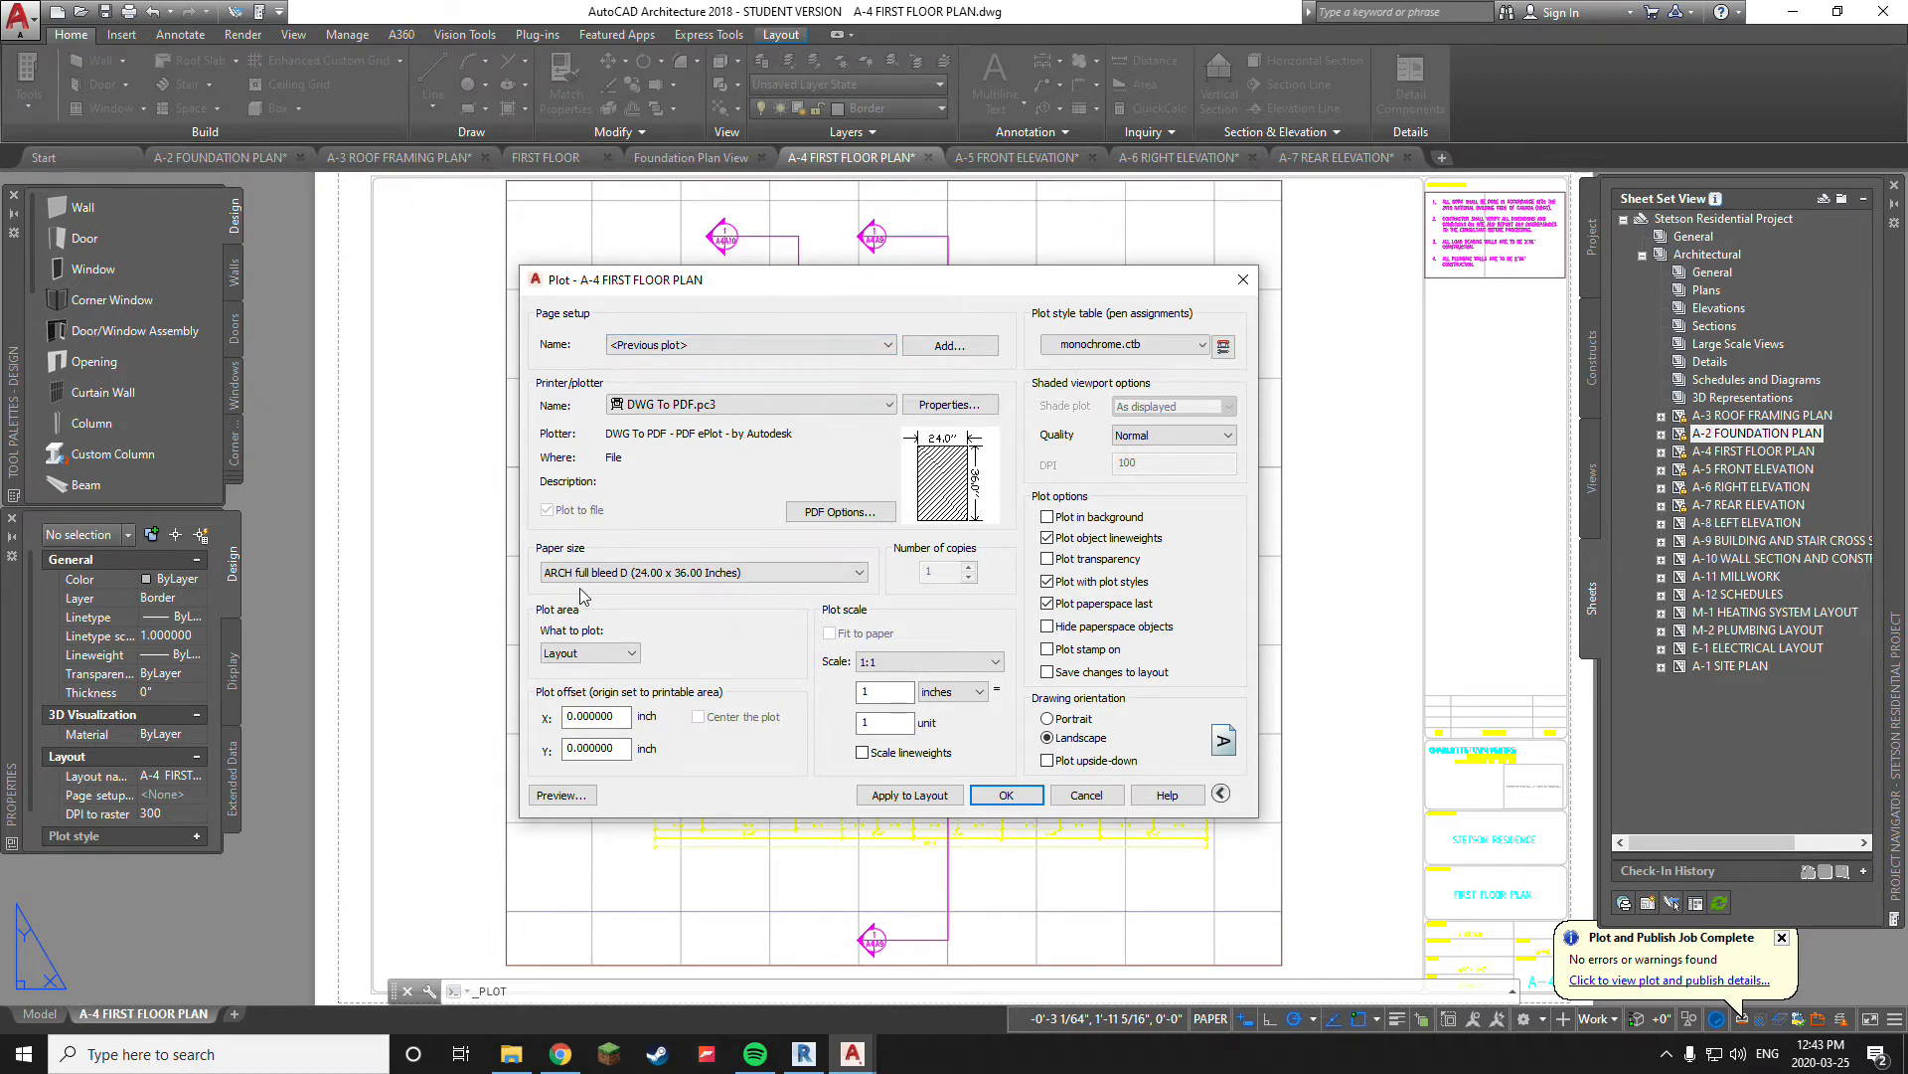
left_click(561, 795)
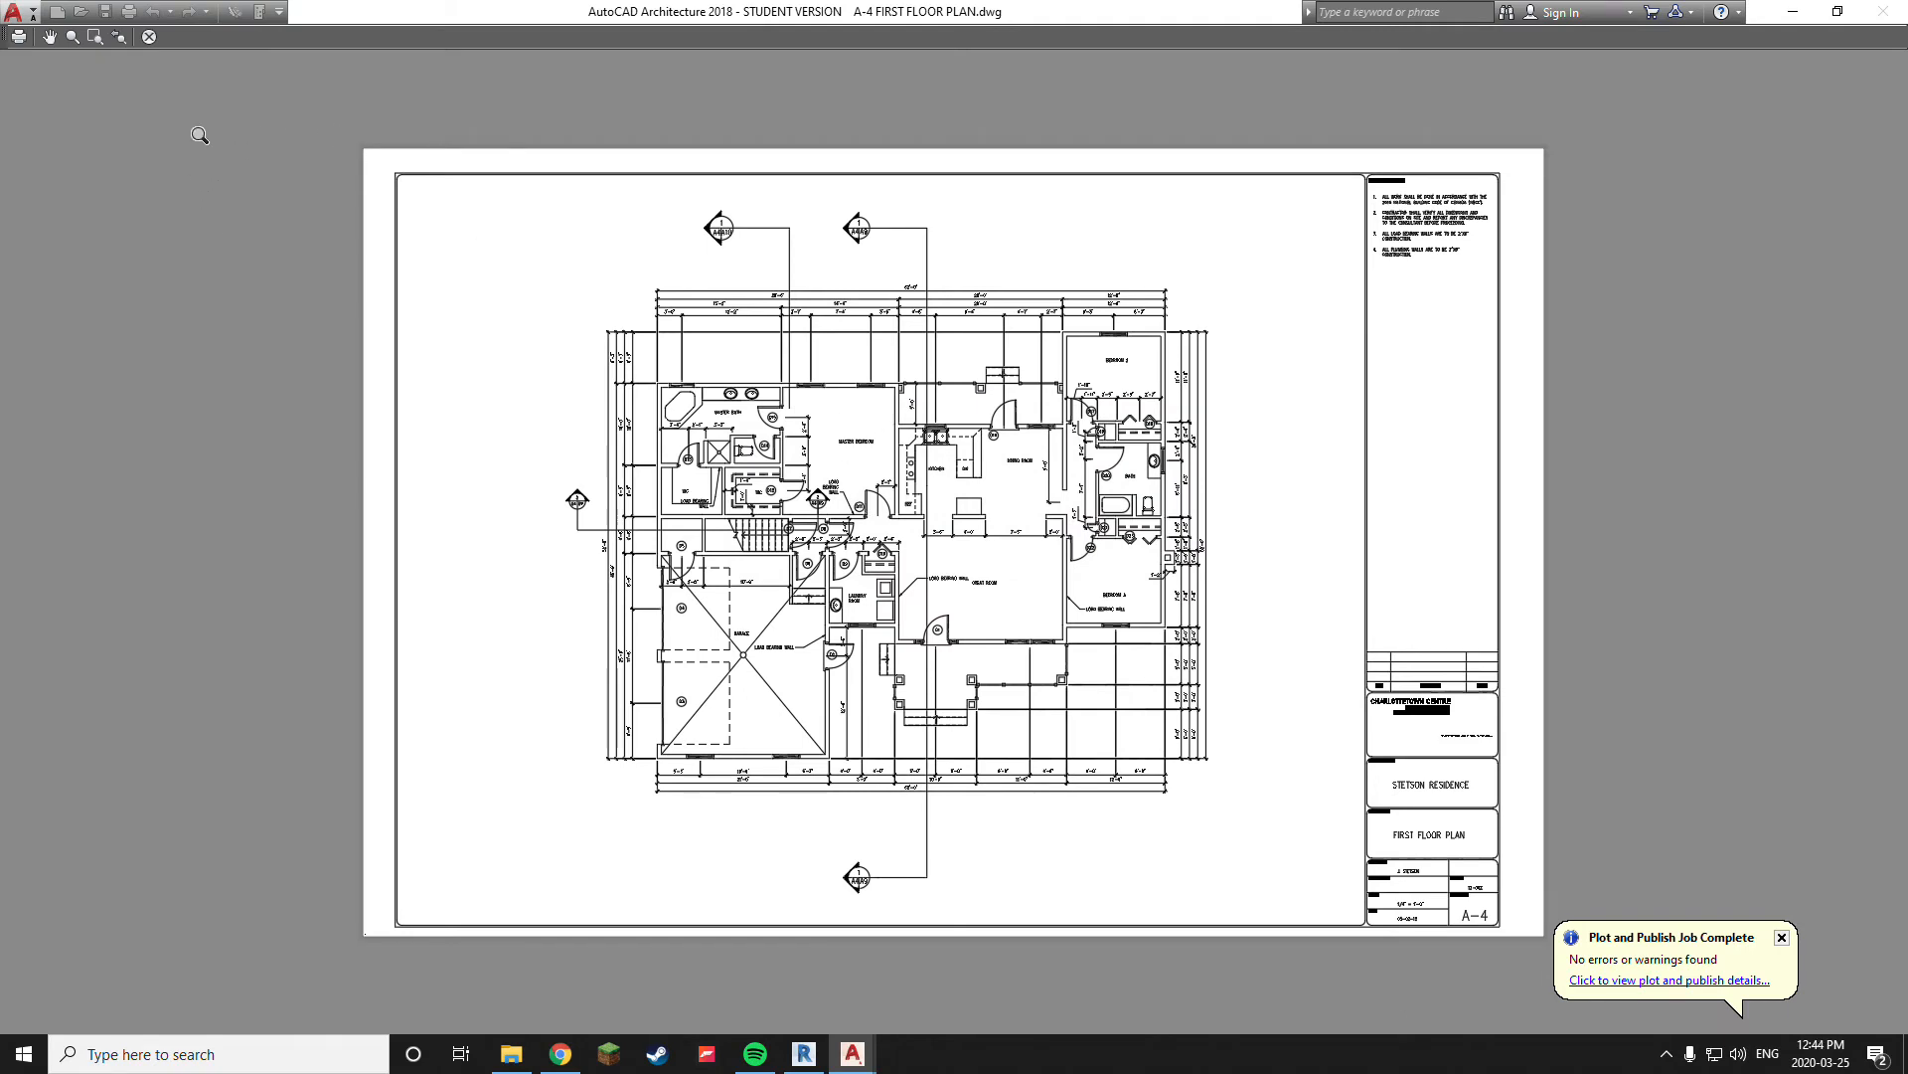
Plot from the preview and save the file as A-4 FIRST FLOOR PLAN in the PDF folder
left_click(18, 37)
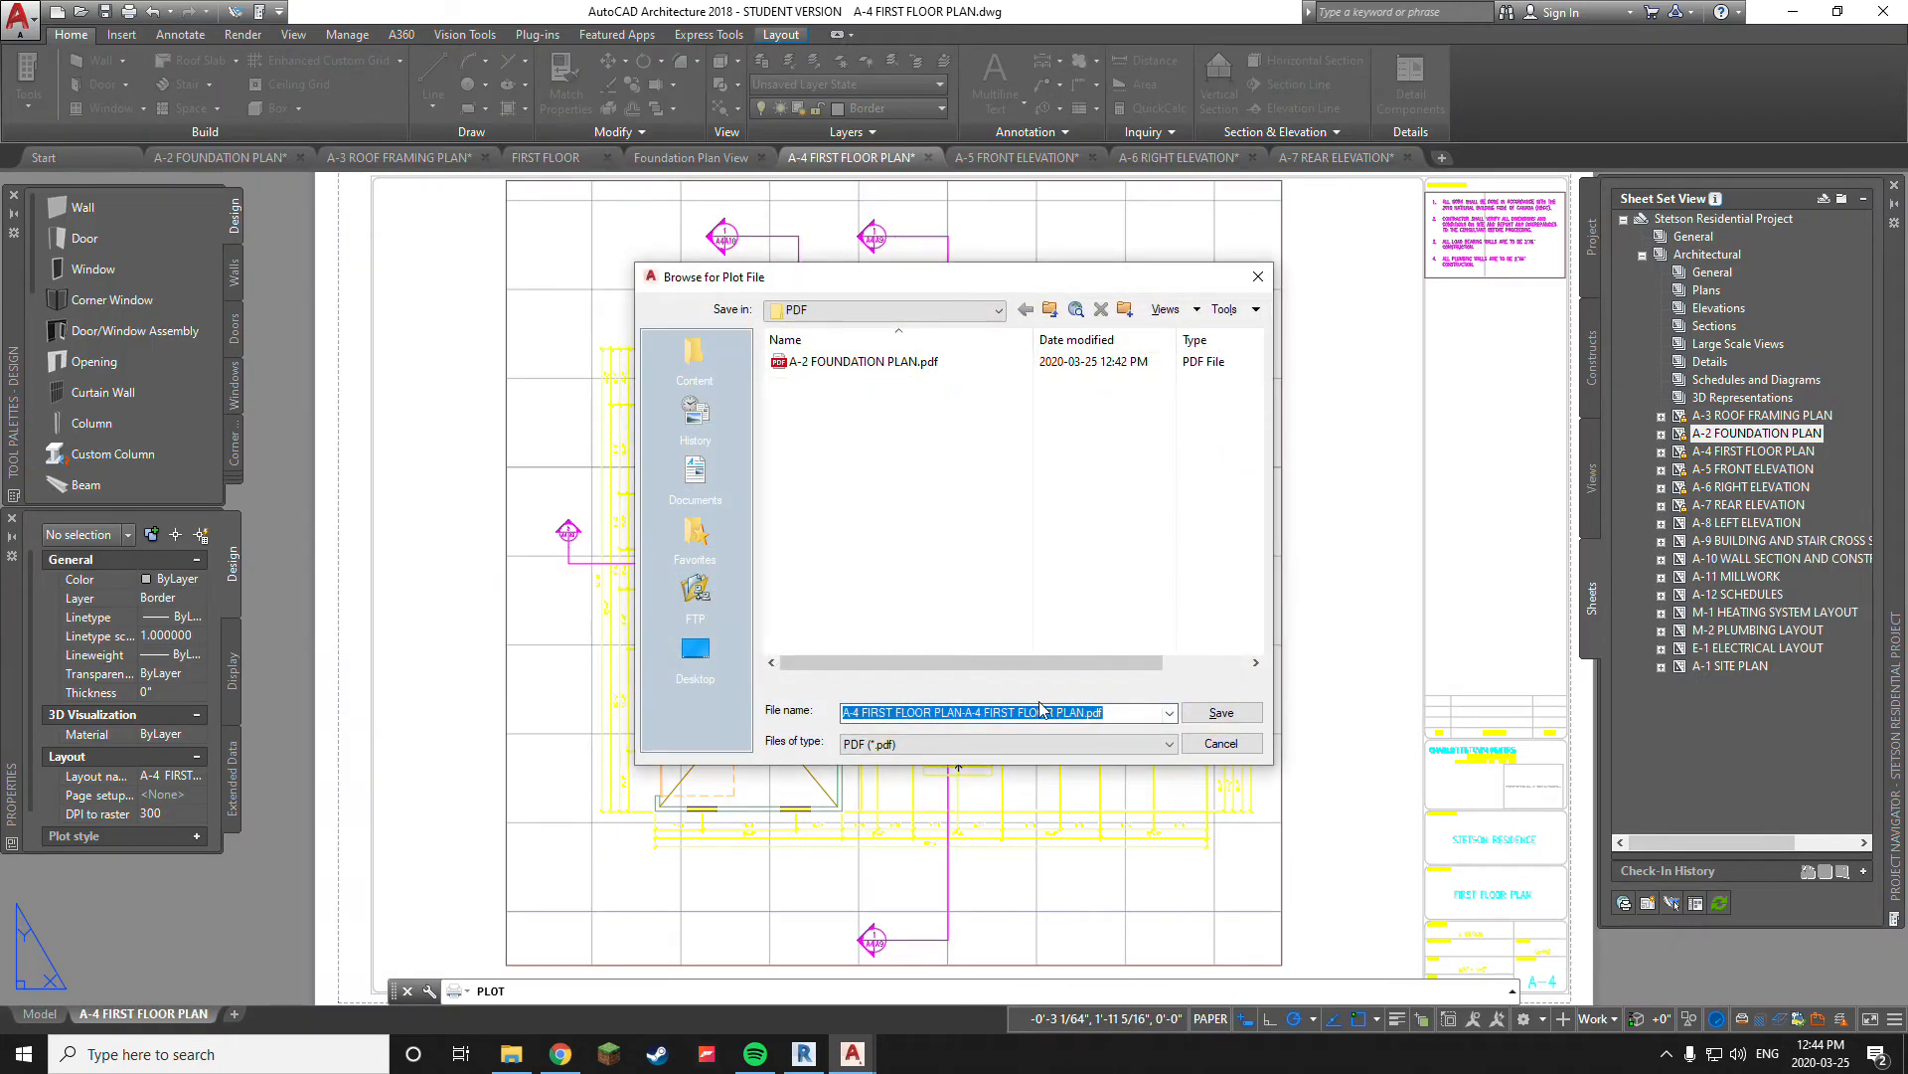
left_click(962, 712)
left_click_drag(962, 713, 1138, 731)
key("Delete")
left_click(1222, 713)
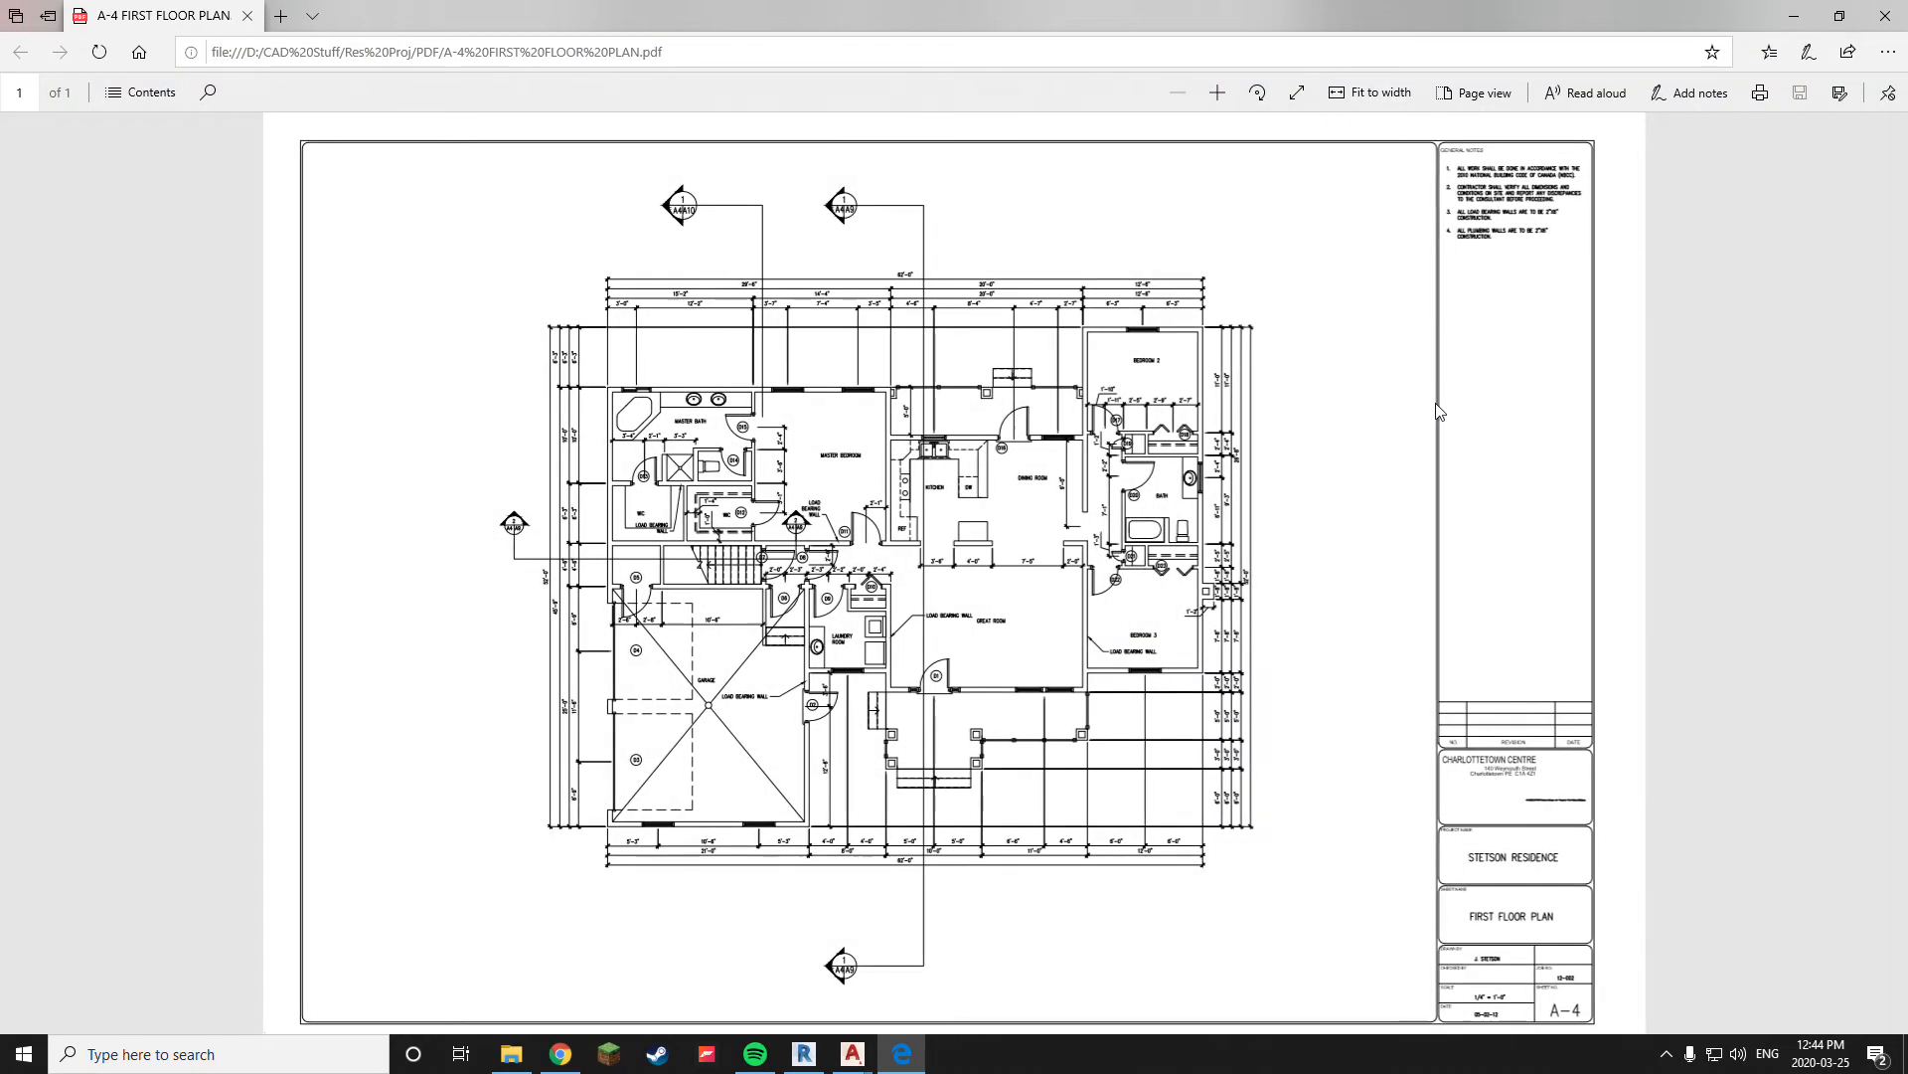
Close the A-4 PDF, switch to the A-5 FRONT ELEVATION sheet and open its Plot dialog, dismissing the prompts
left_click(1885, 16)
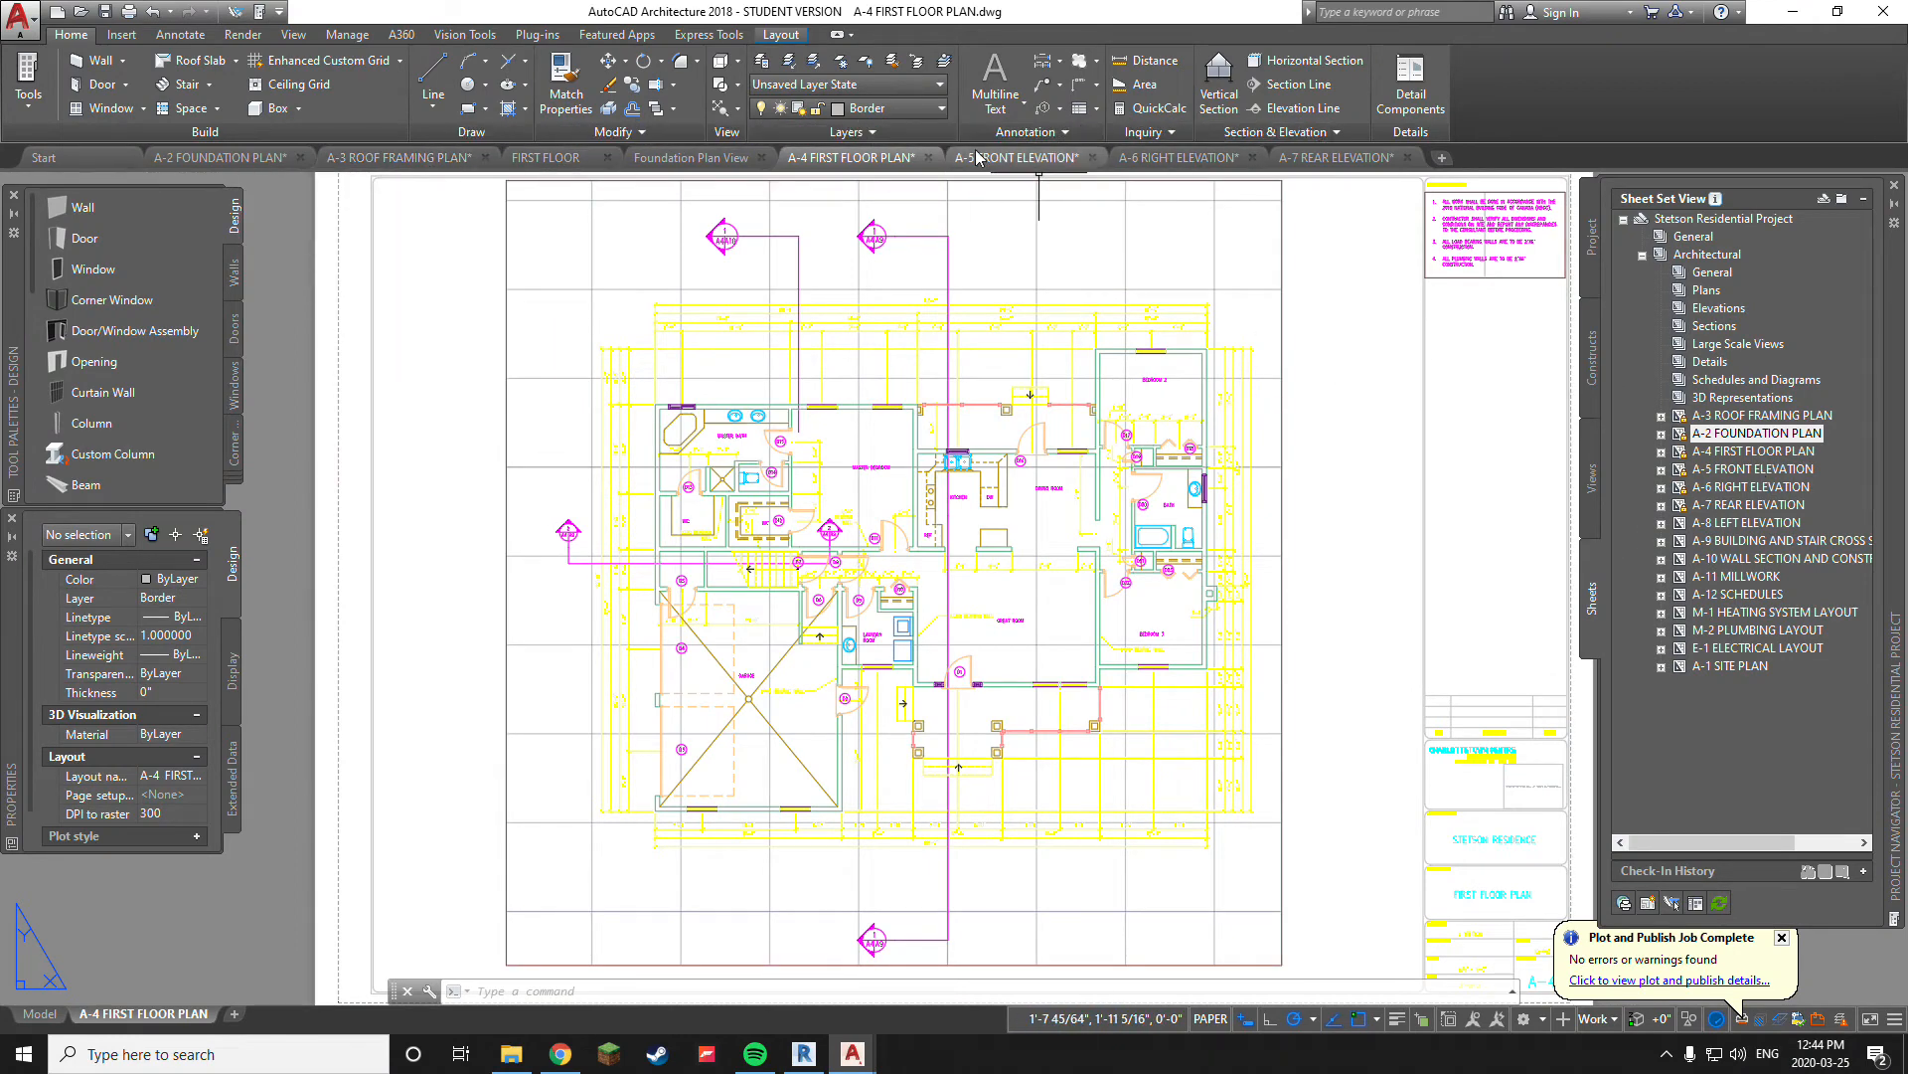
left_click(1012, 157)
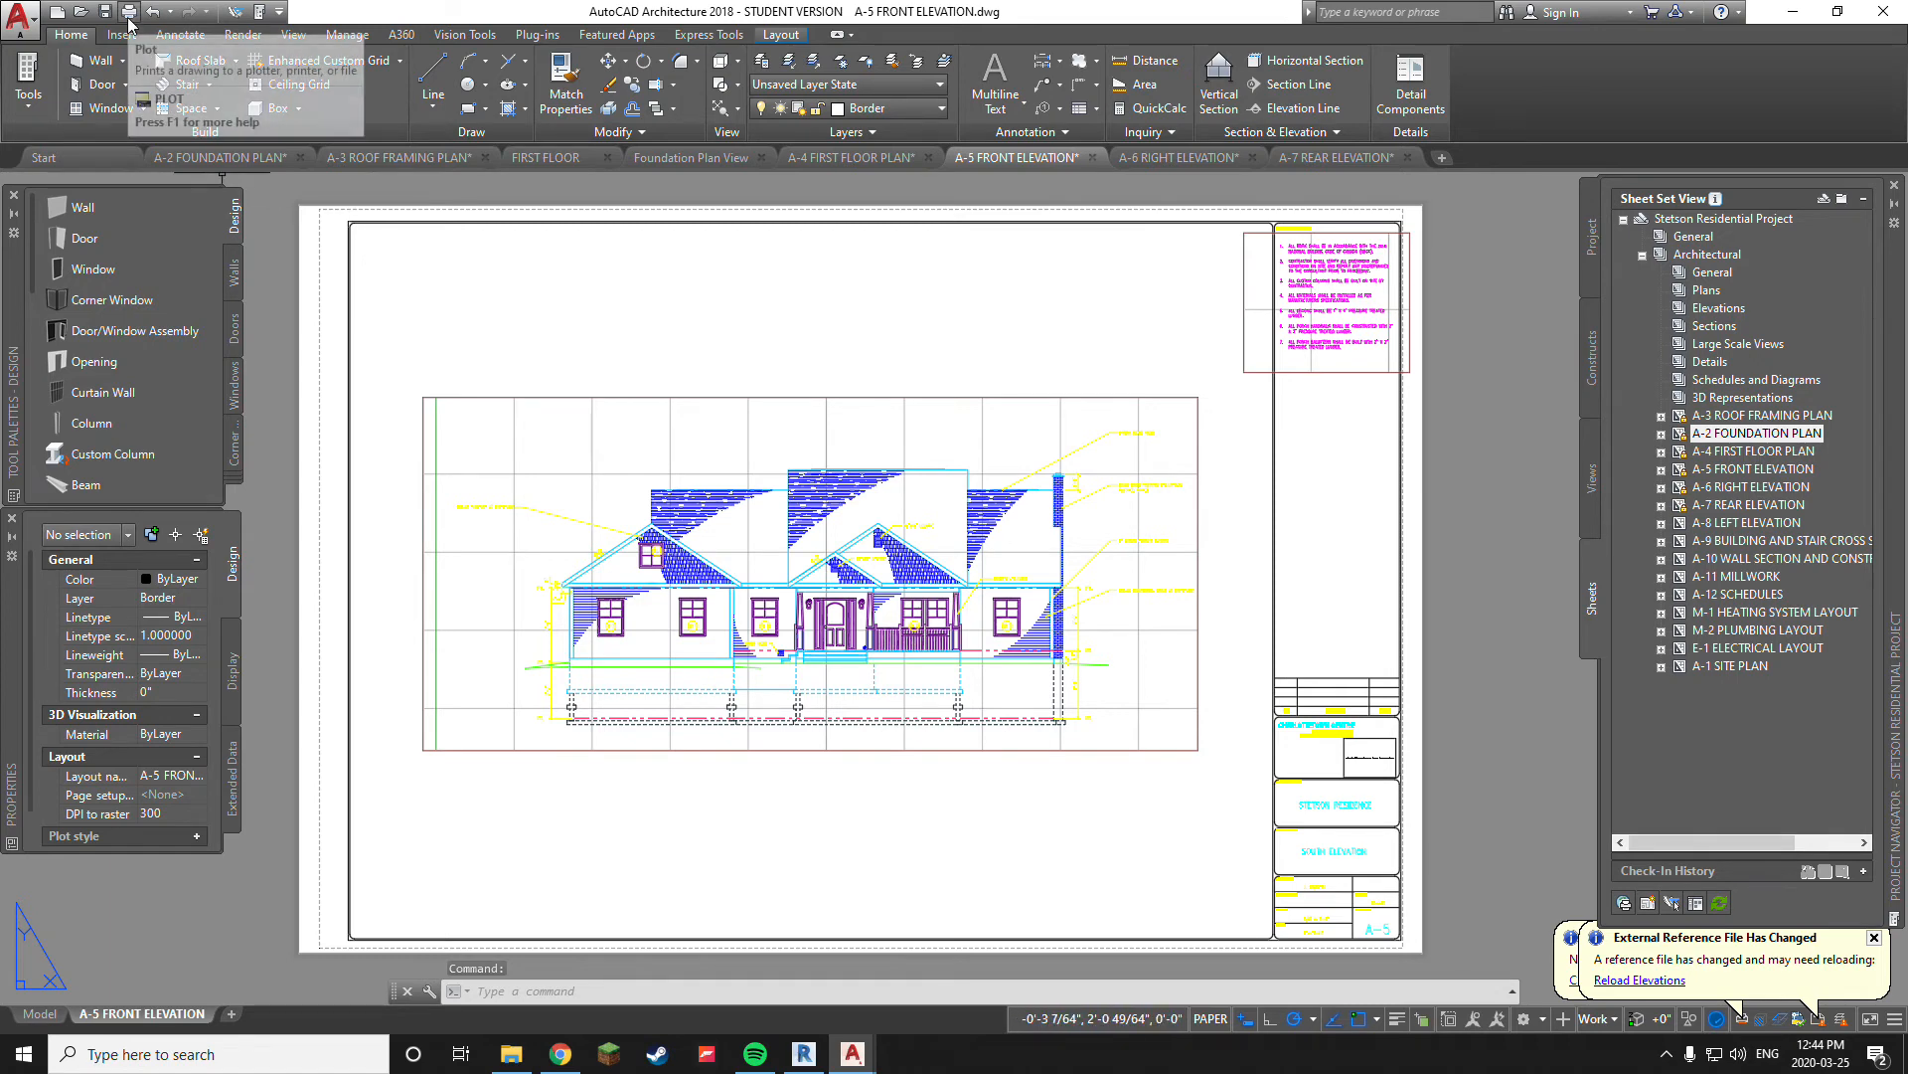
left_click(129, 22)
left_click(1105, 609)
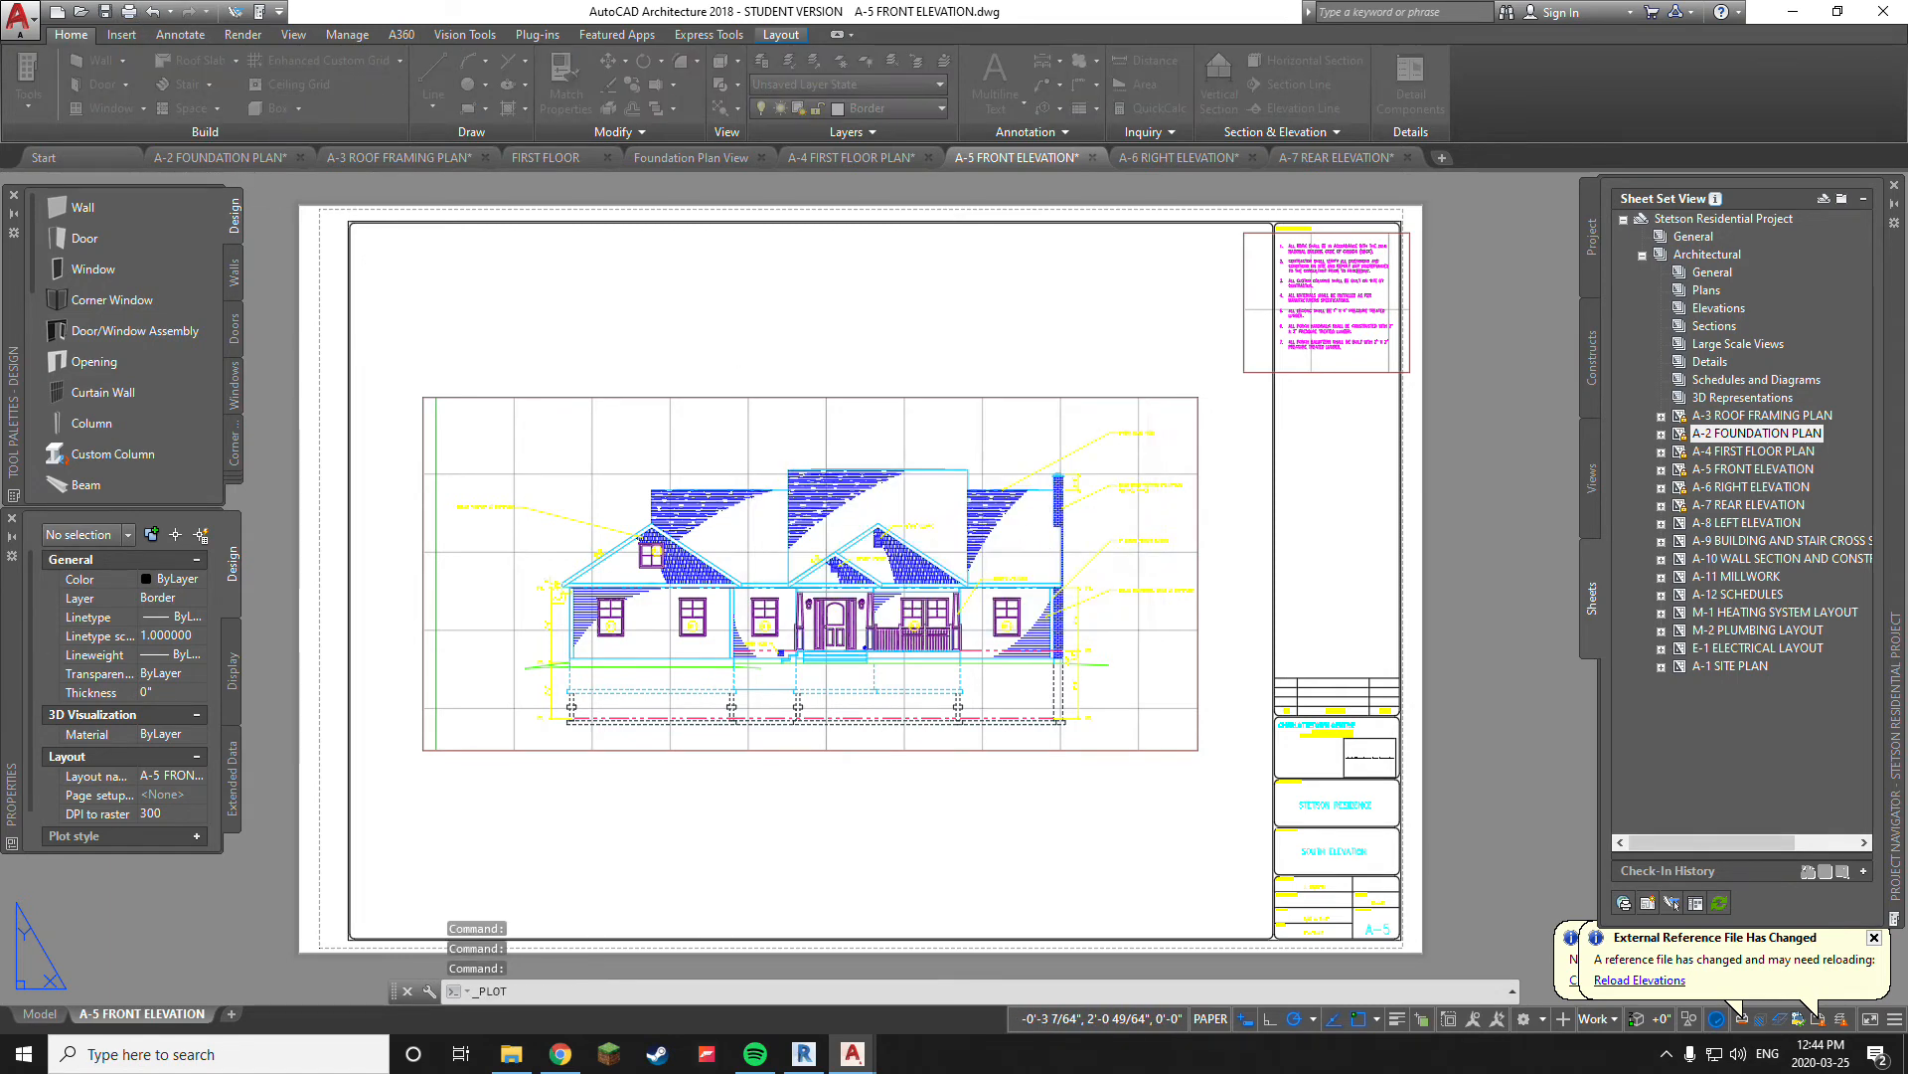
left_click(1106, 582)
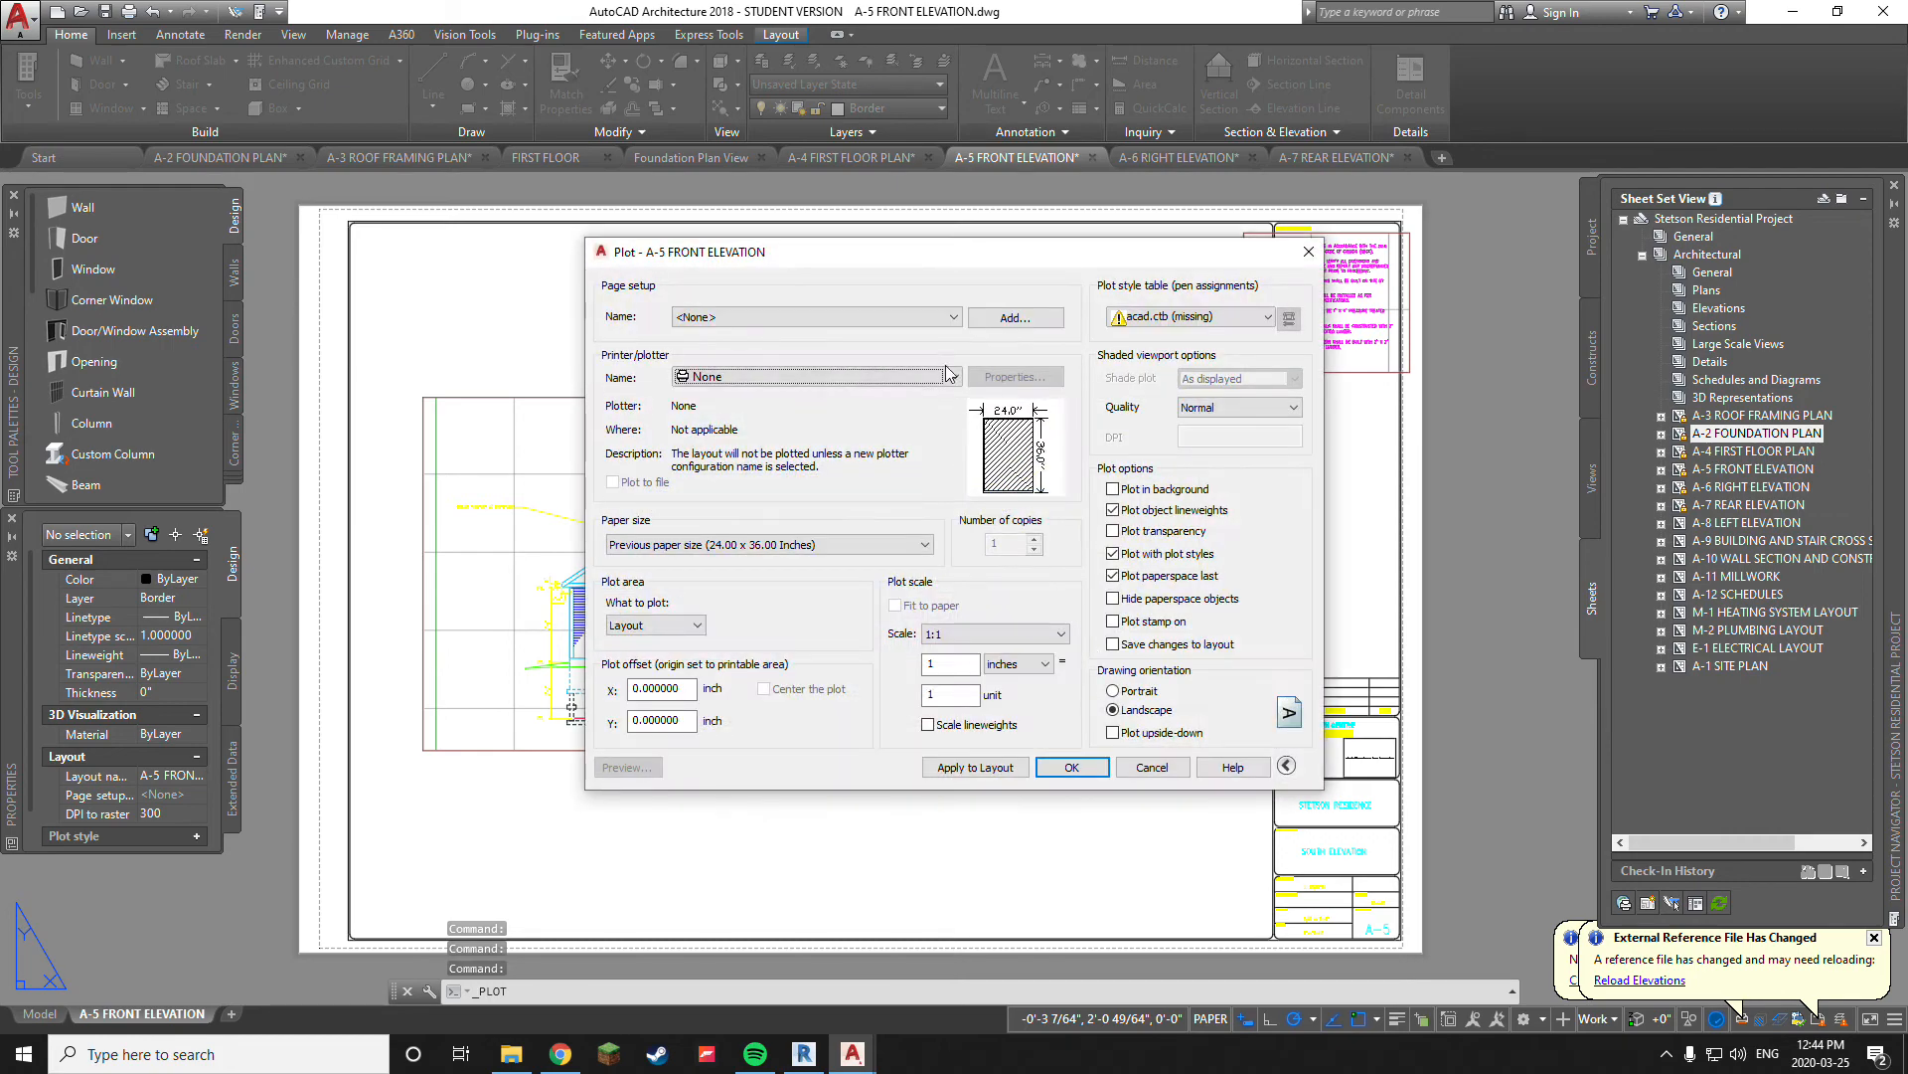
Apply the <Previous plot> page setup to the A-5 layout and preview the plot
left_click(845, 319)
left_click(843, 351)
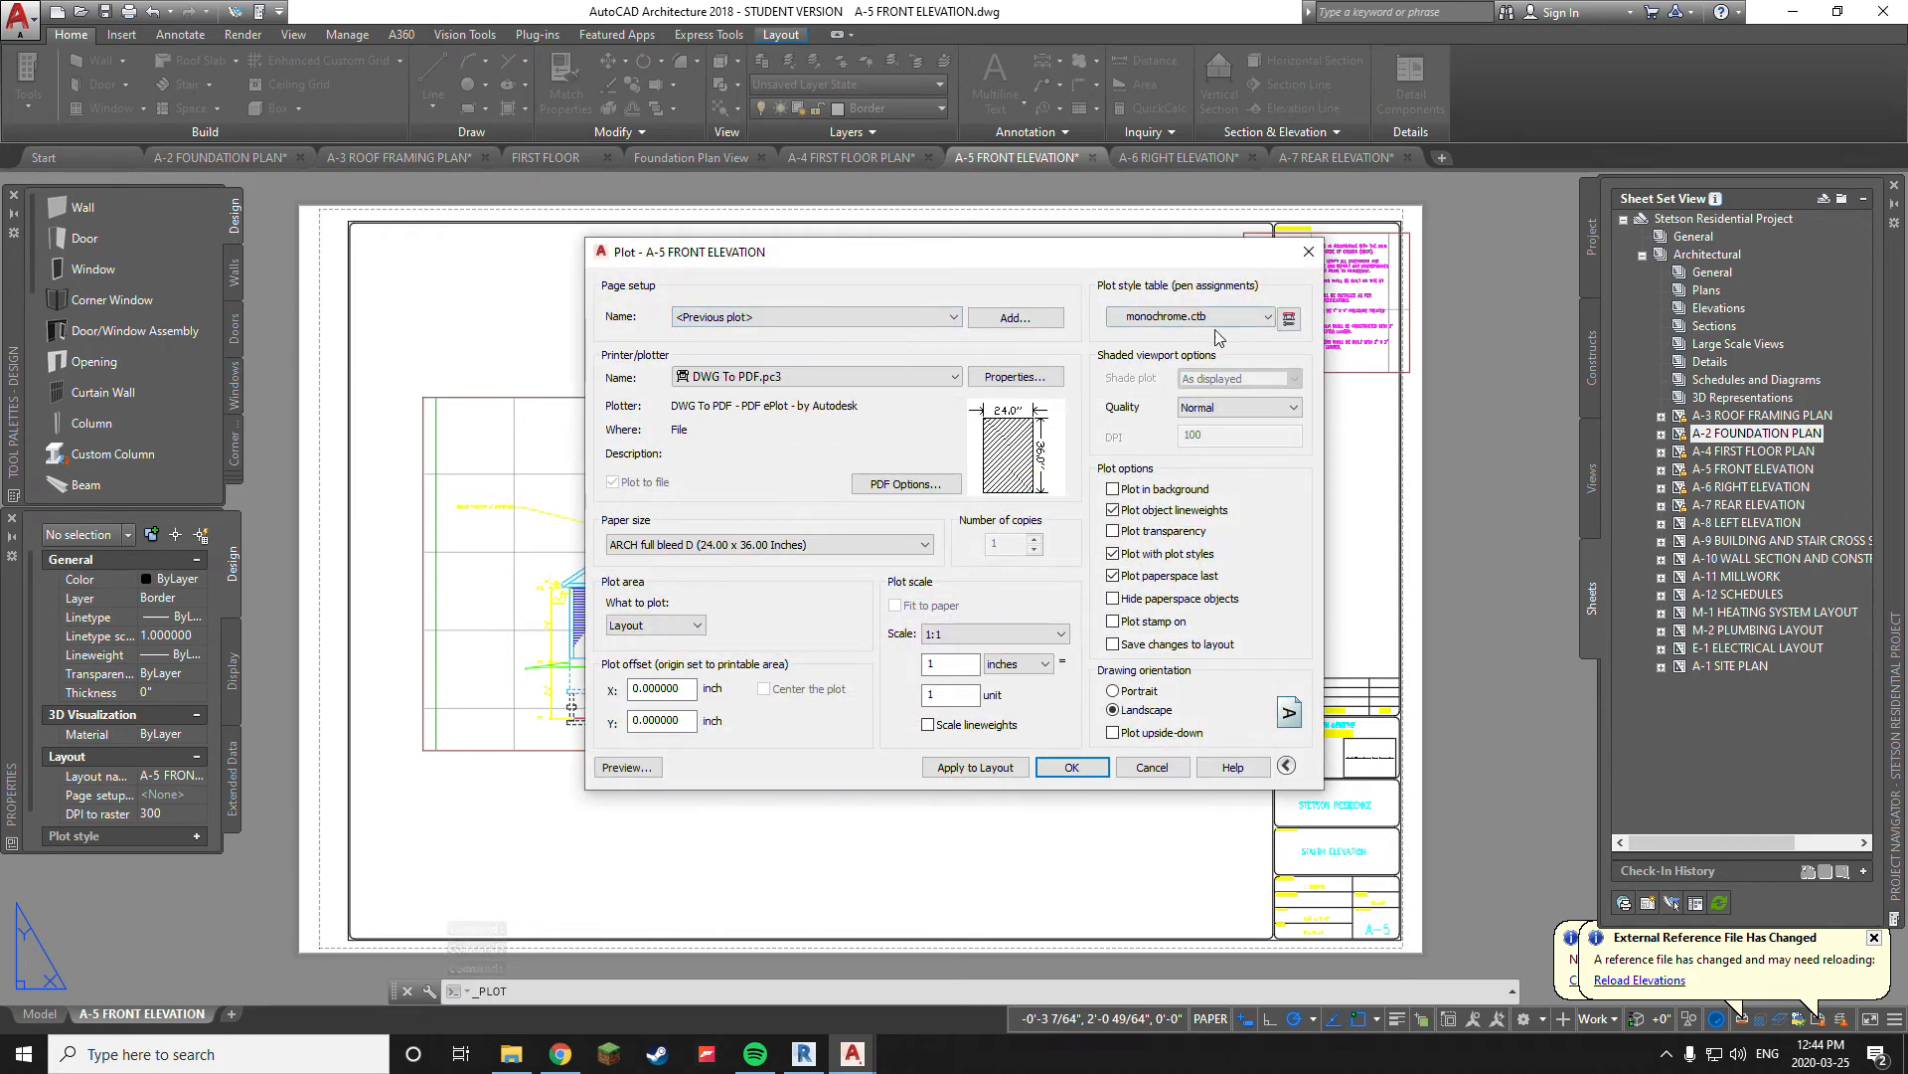
left_click(651, 766)
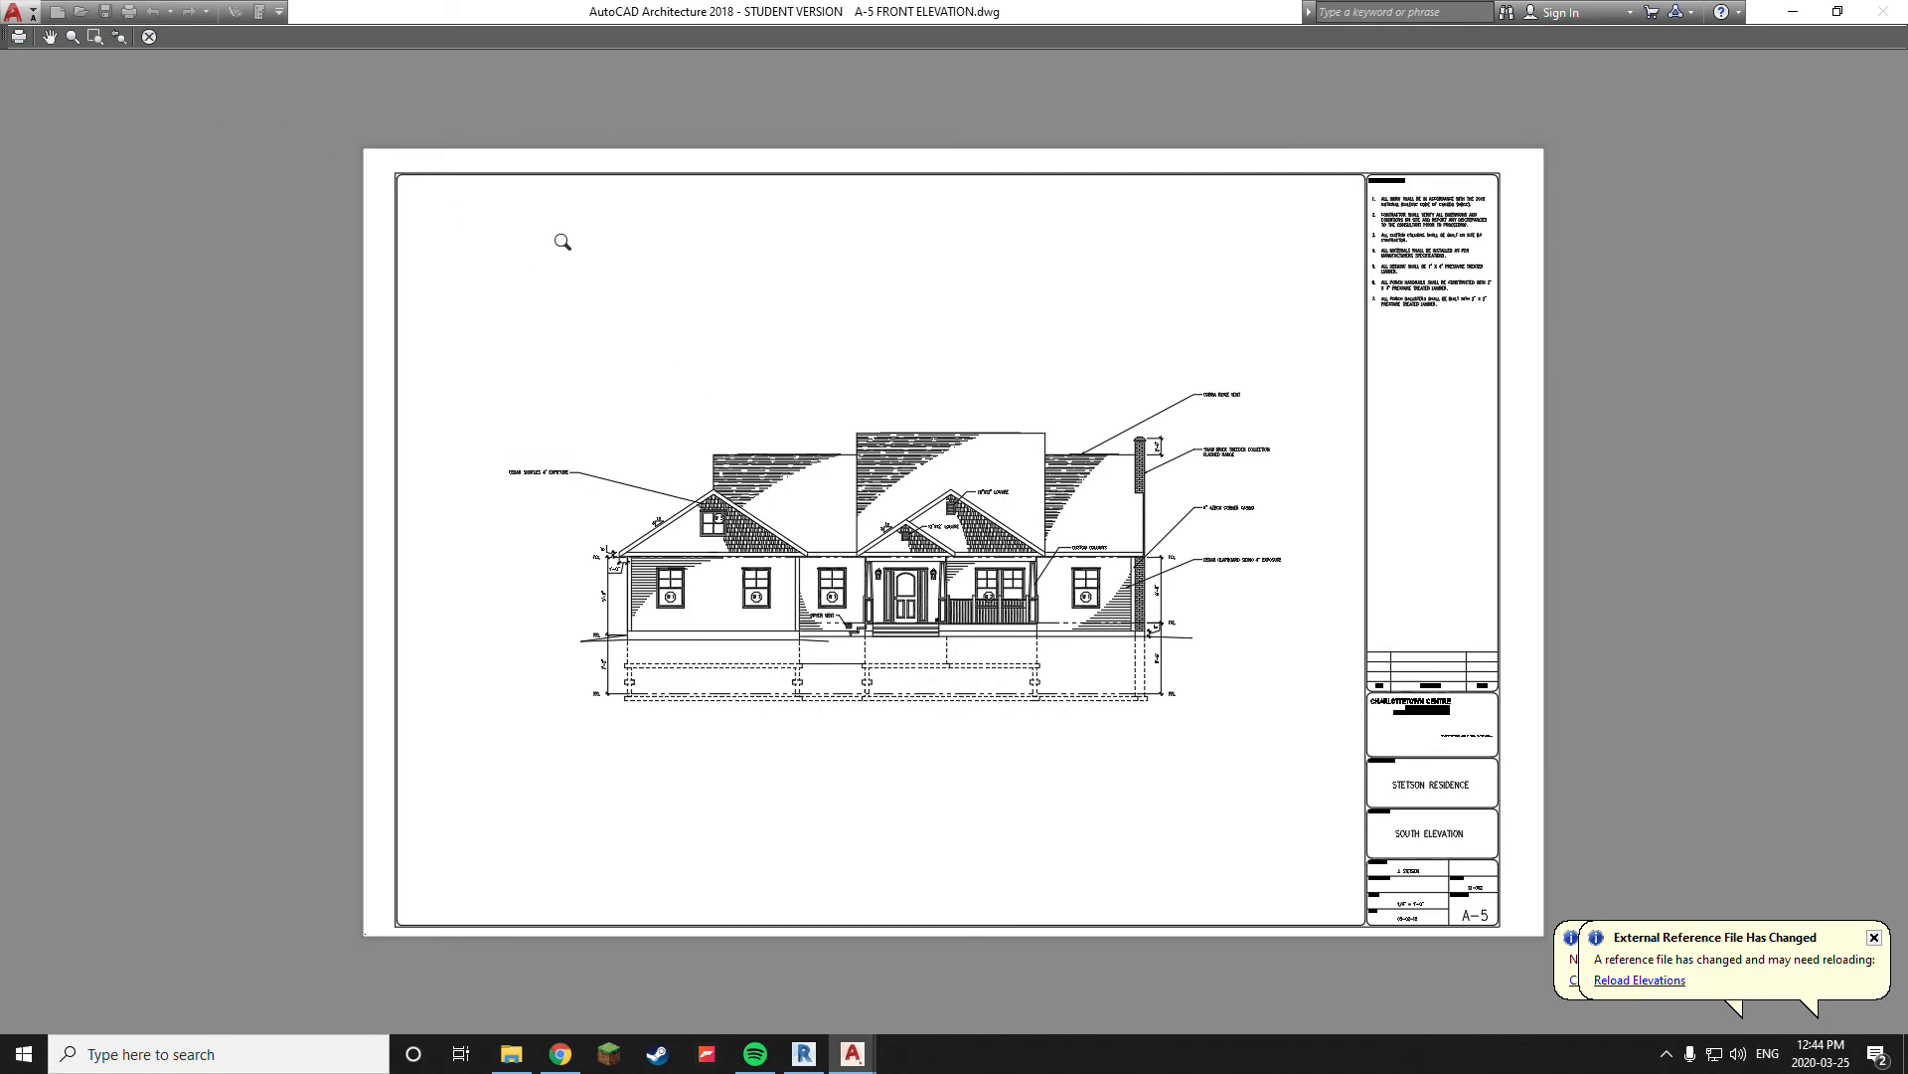
Plot from the preview and save the file as A-5 FRONT ELEVATION in the PDF folder
right_click(557, 255)
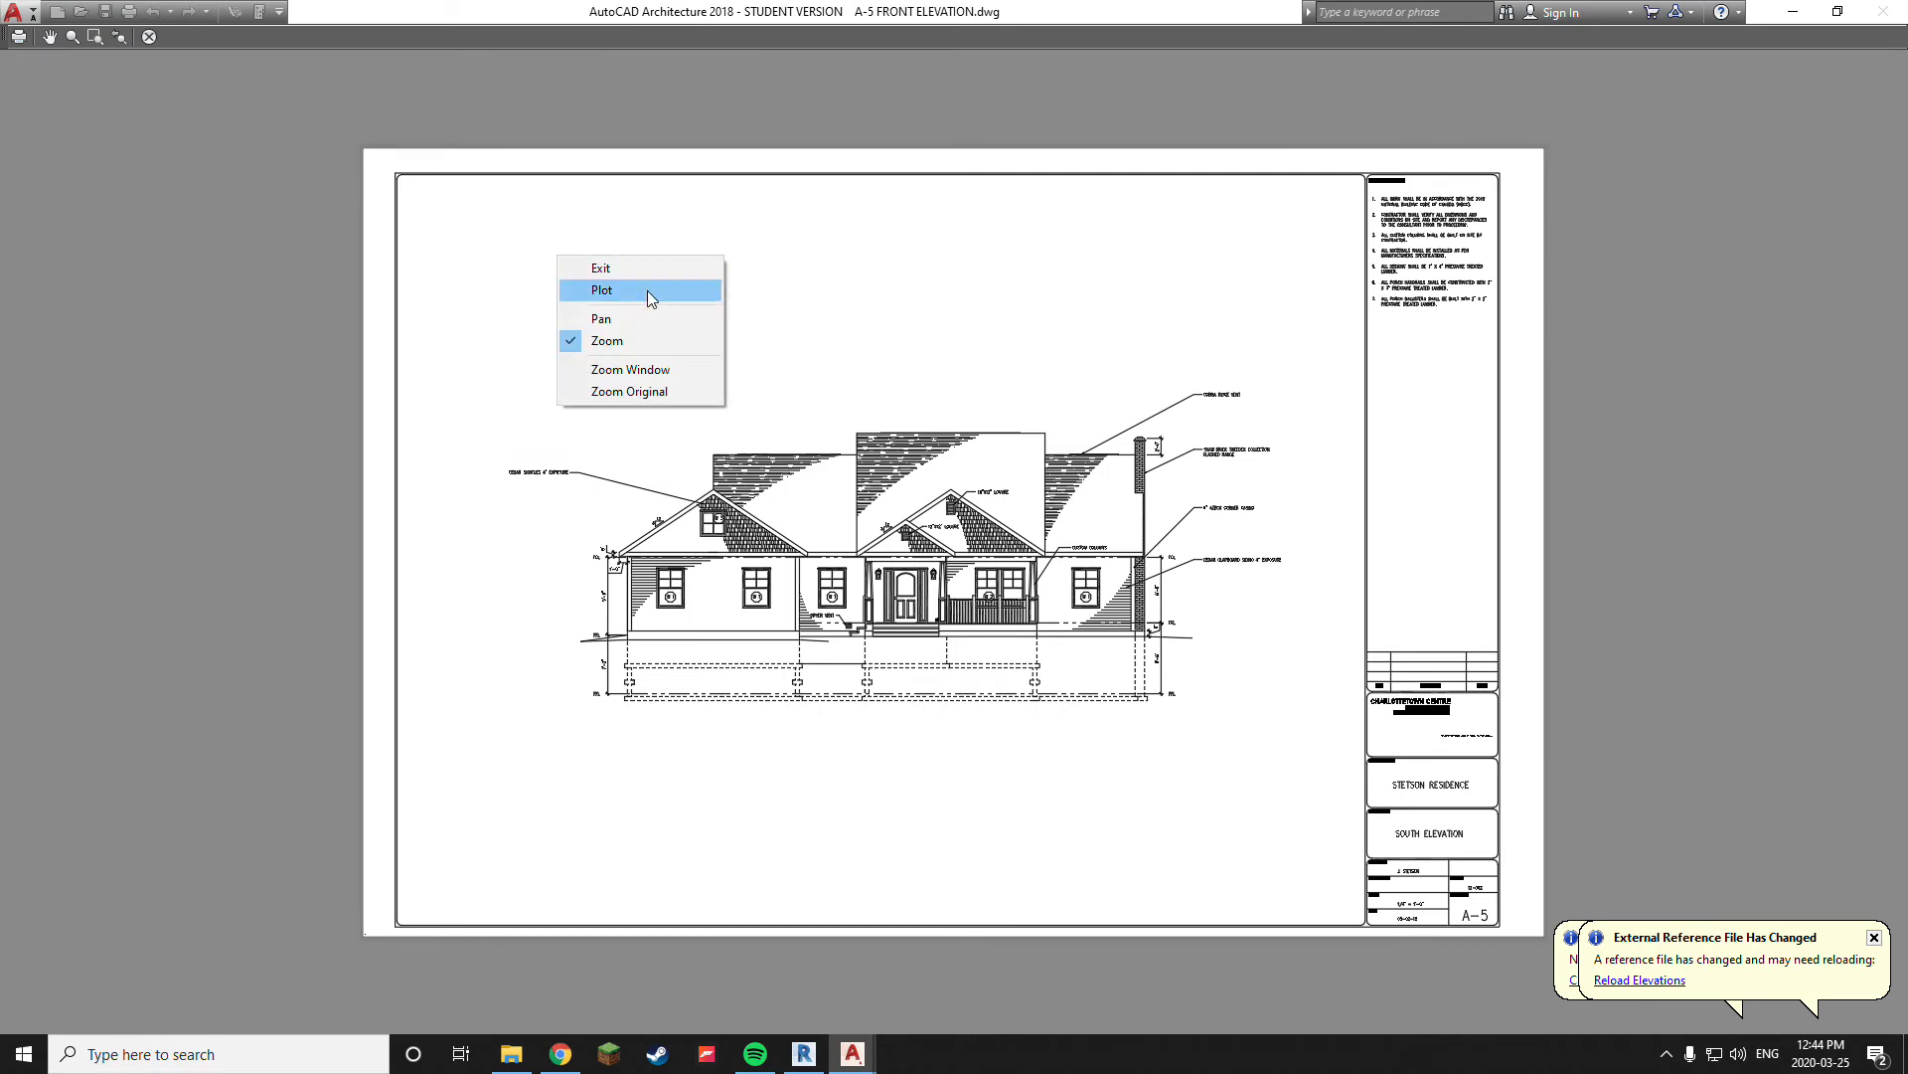
left_click(647, 291)
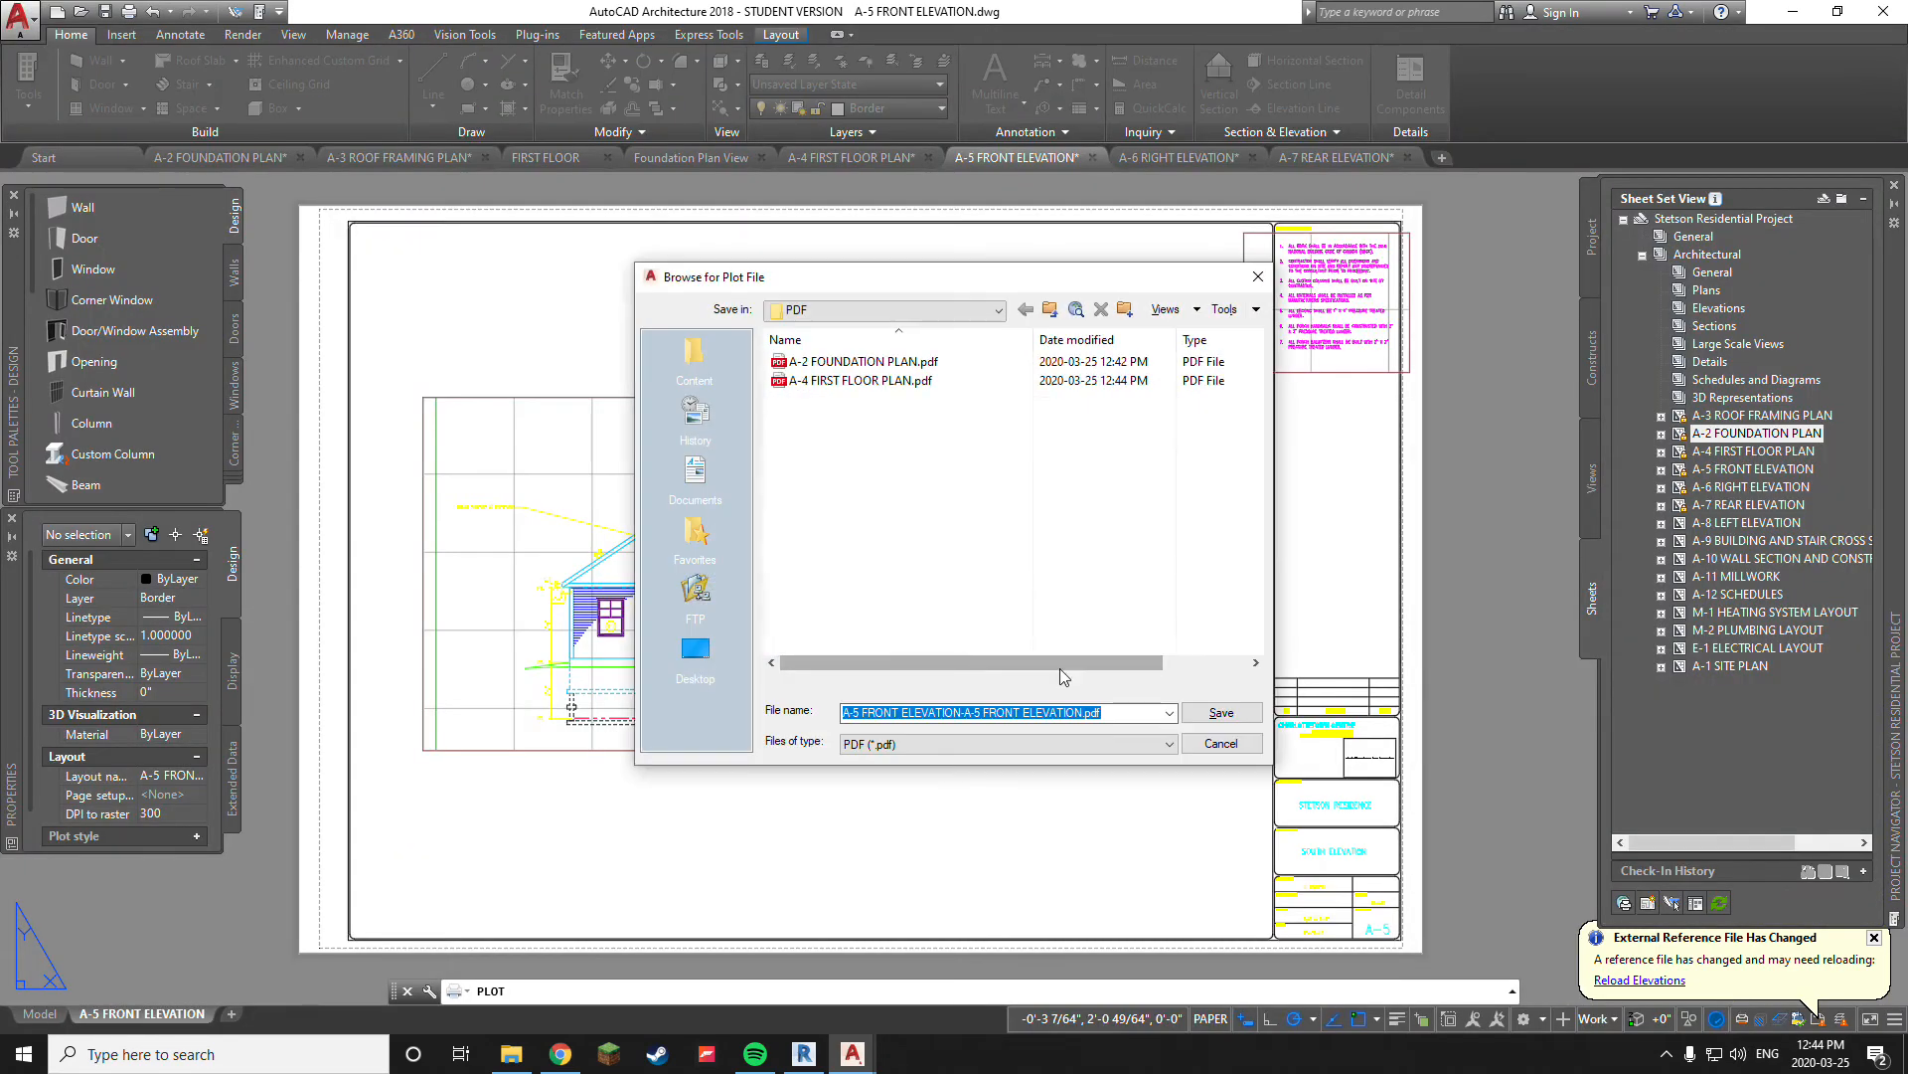
left_click(985, 712)
left_click_drag(960, 711, 1170, 723)
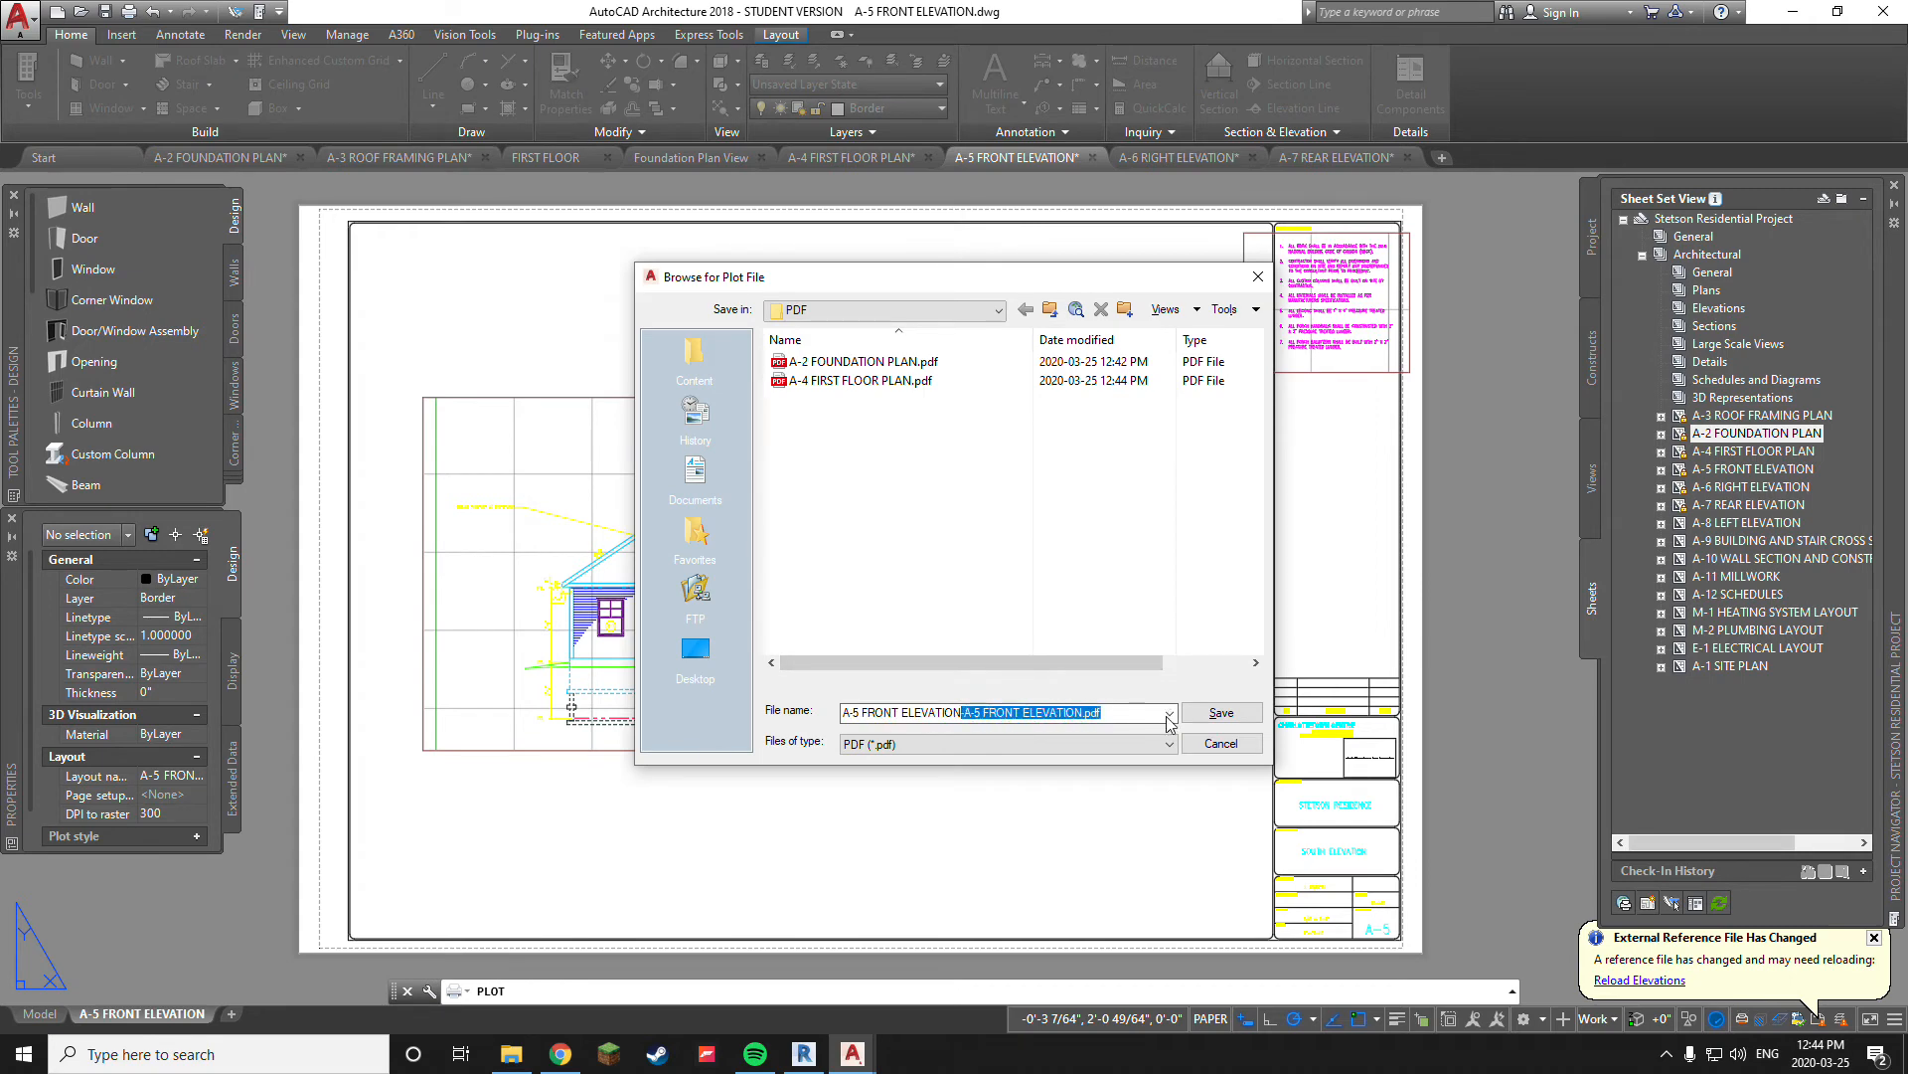
key("BackSpace")
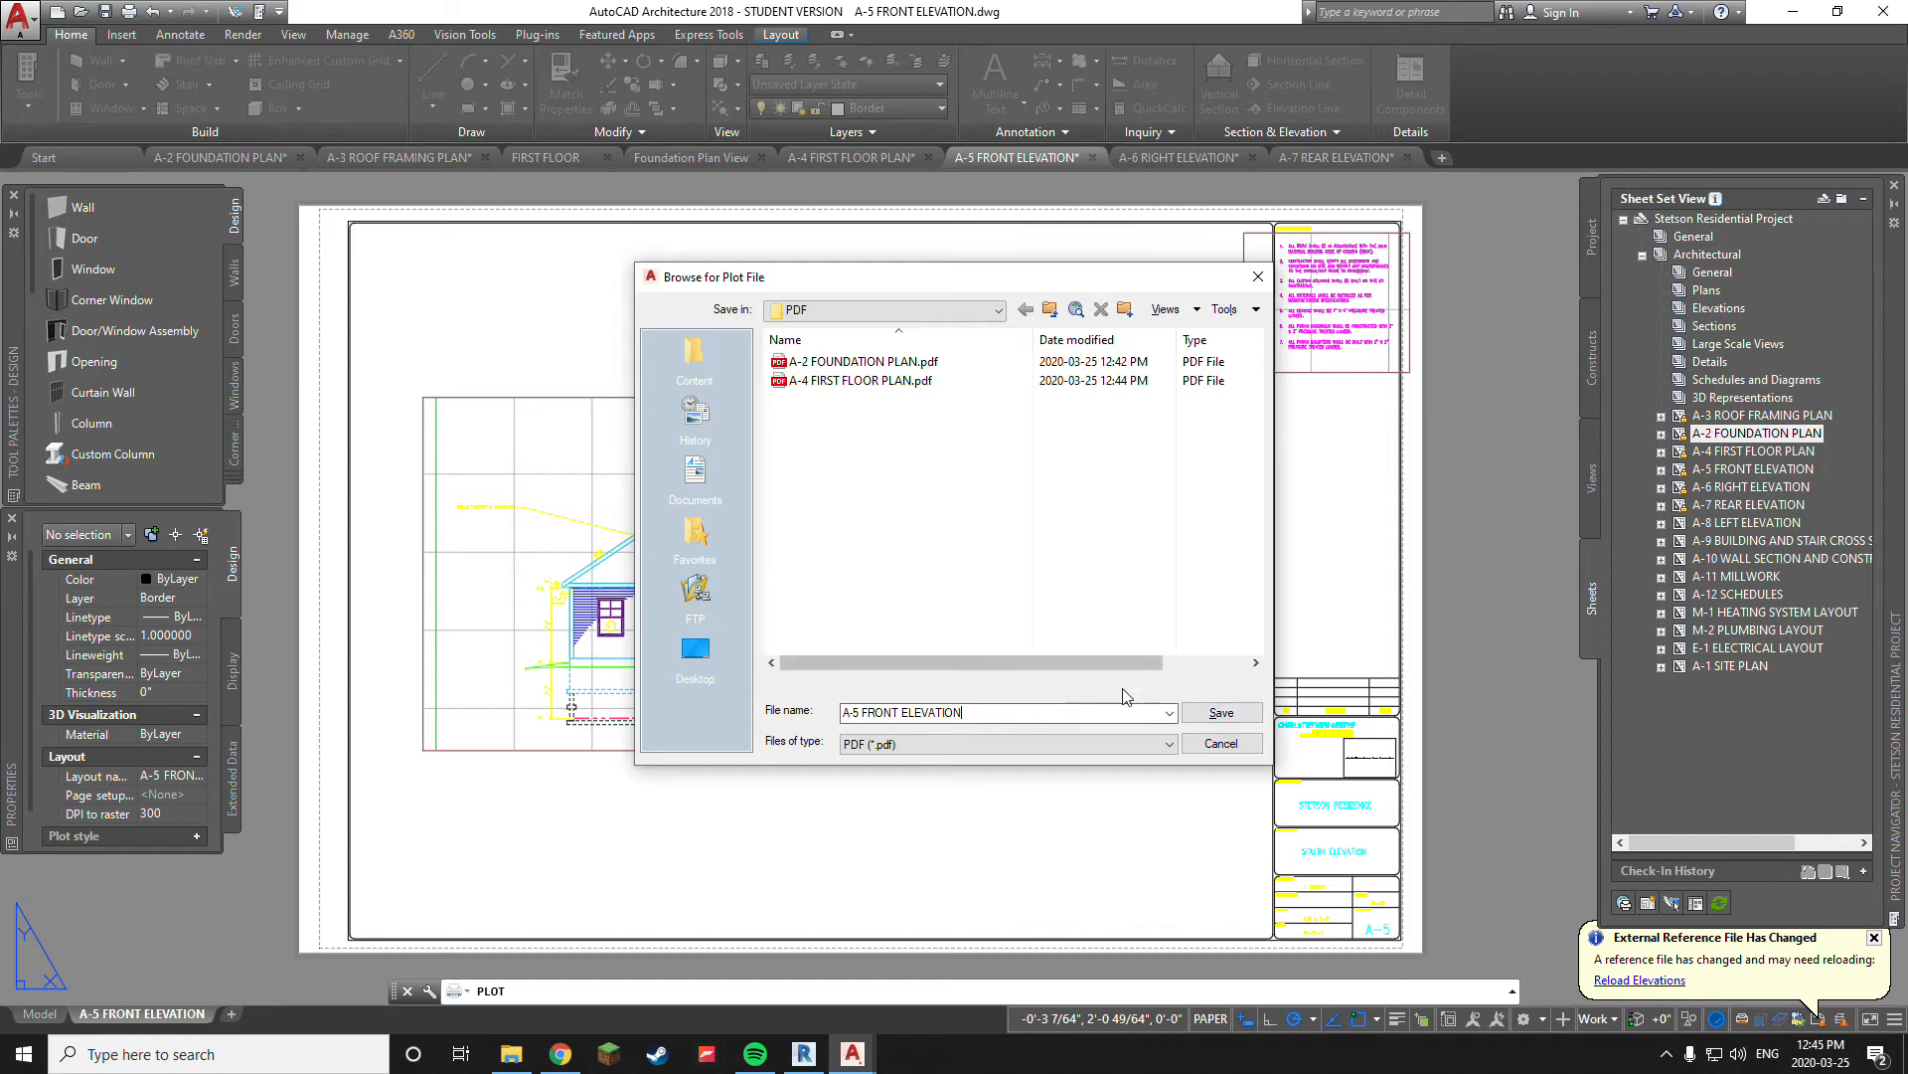
left_click(1231, 714)
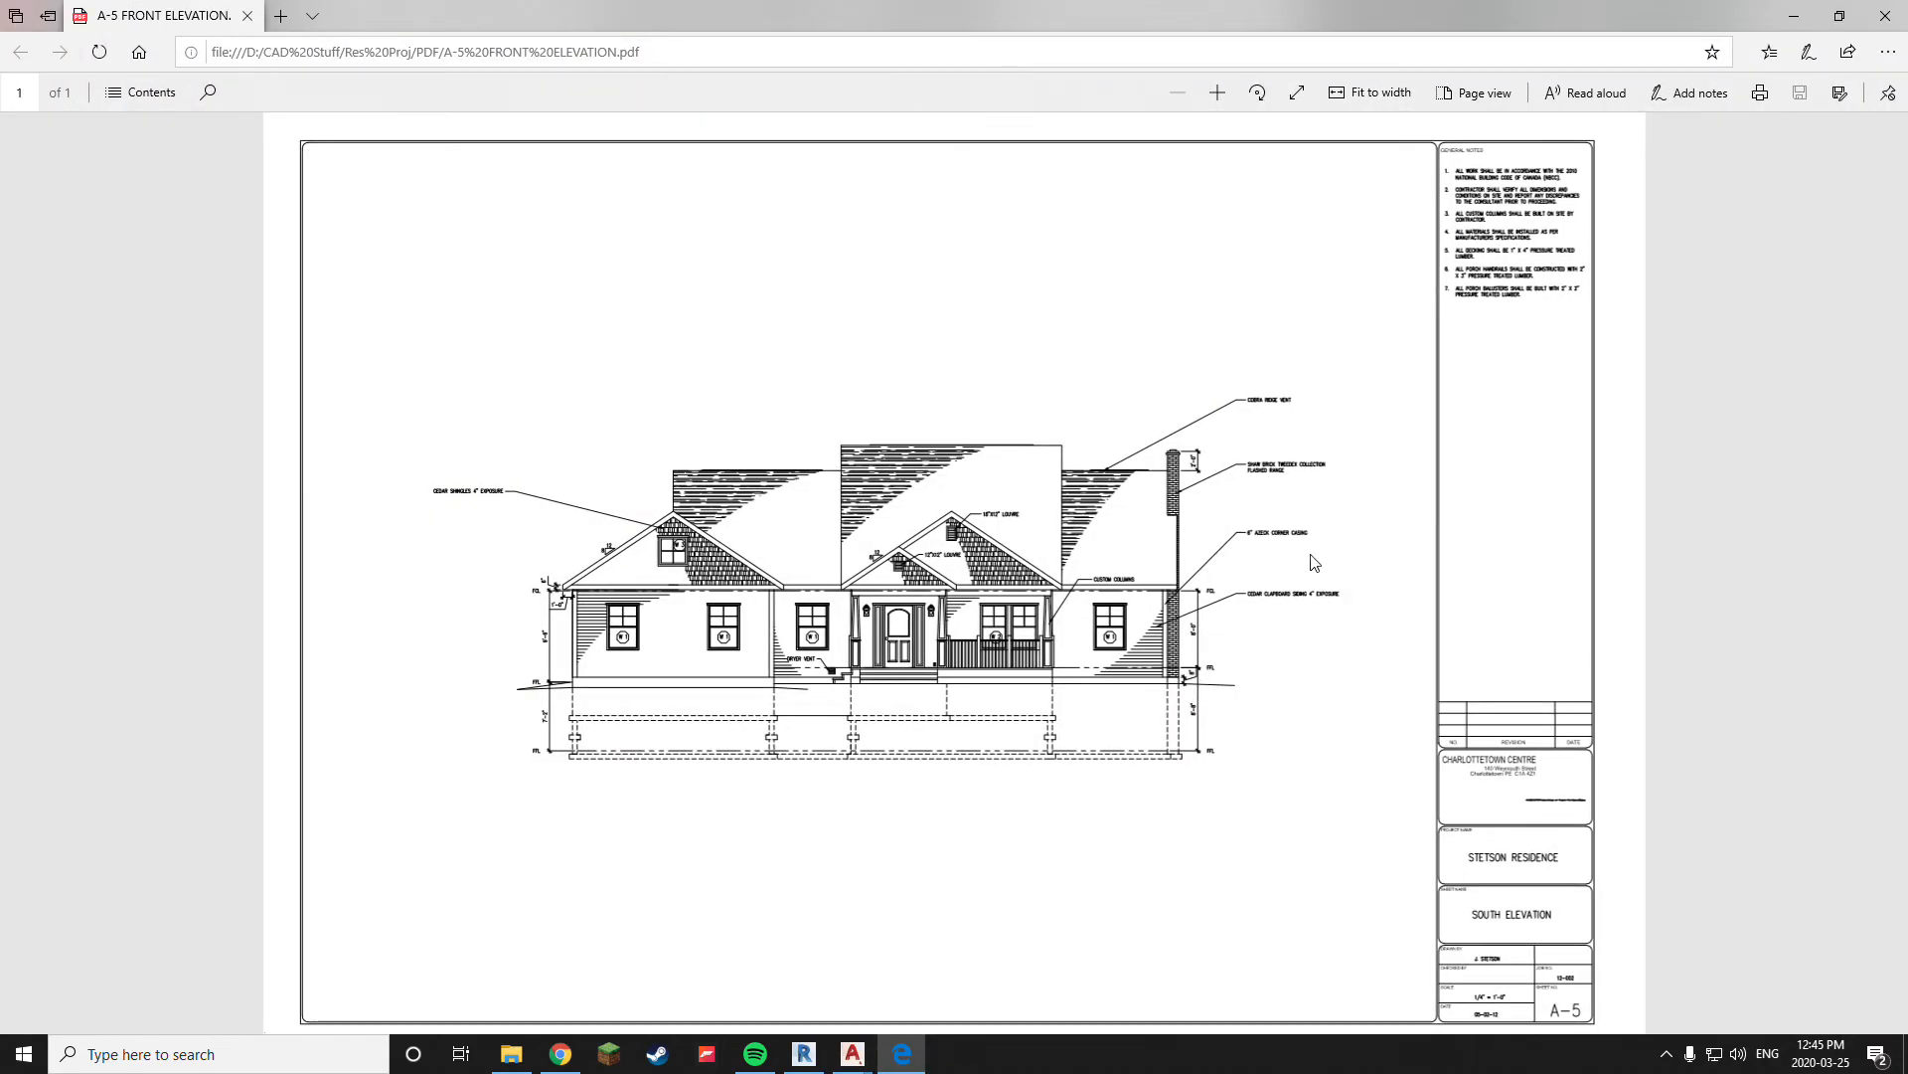
Check the plotted files in Res Proj's PDF folder, then return to the A-5 drawing and dismiss its notifications
left_click(1886, 15)
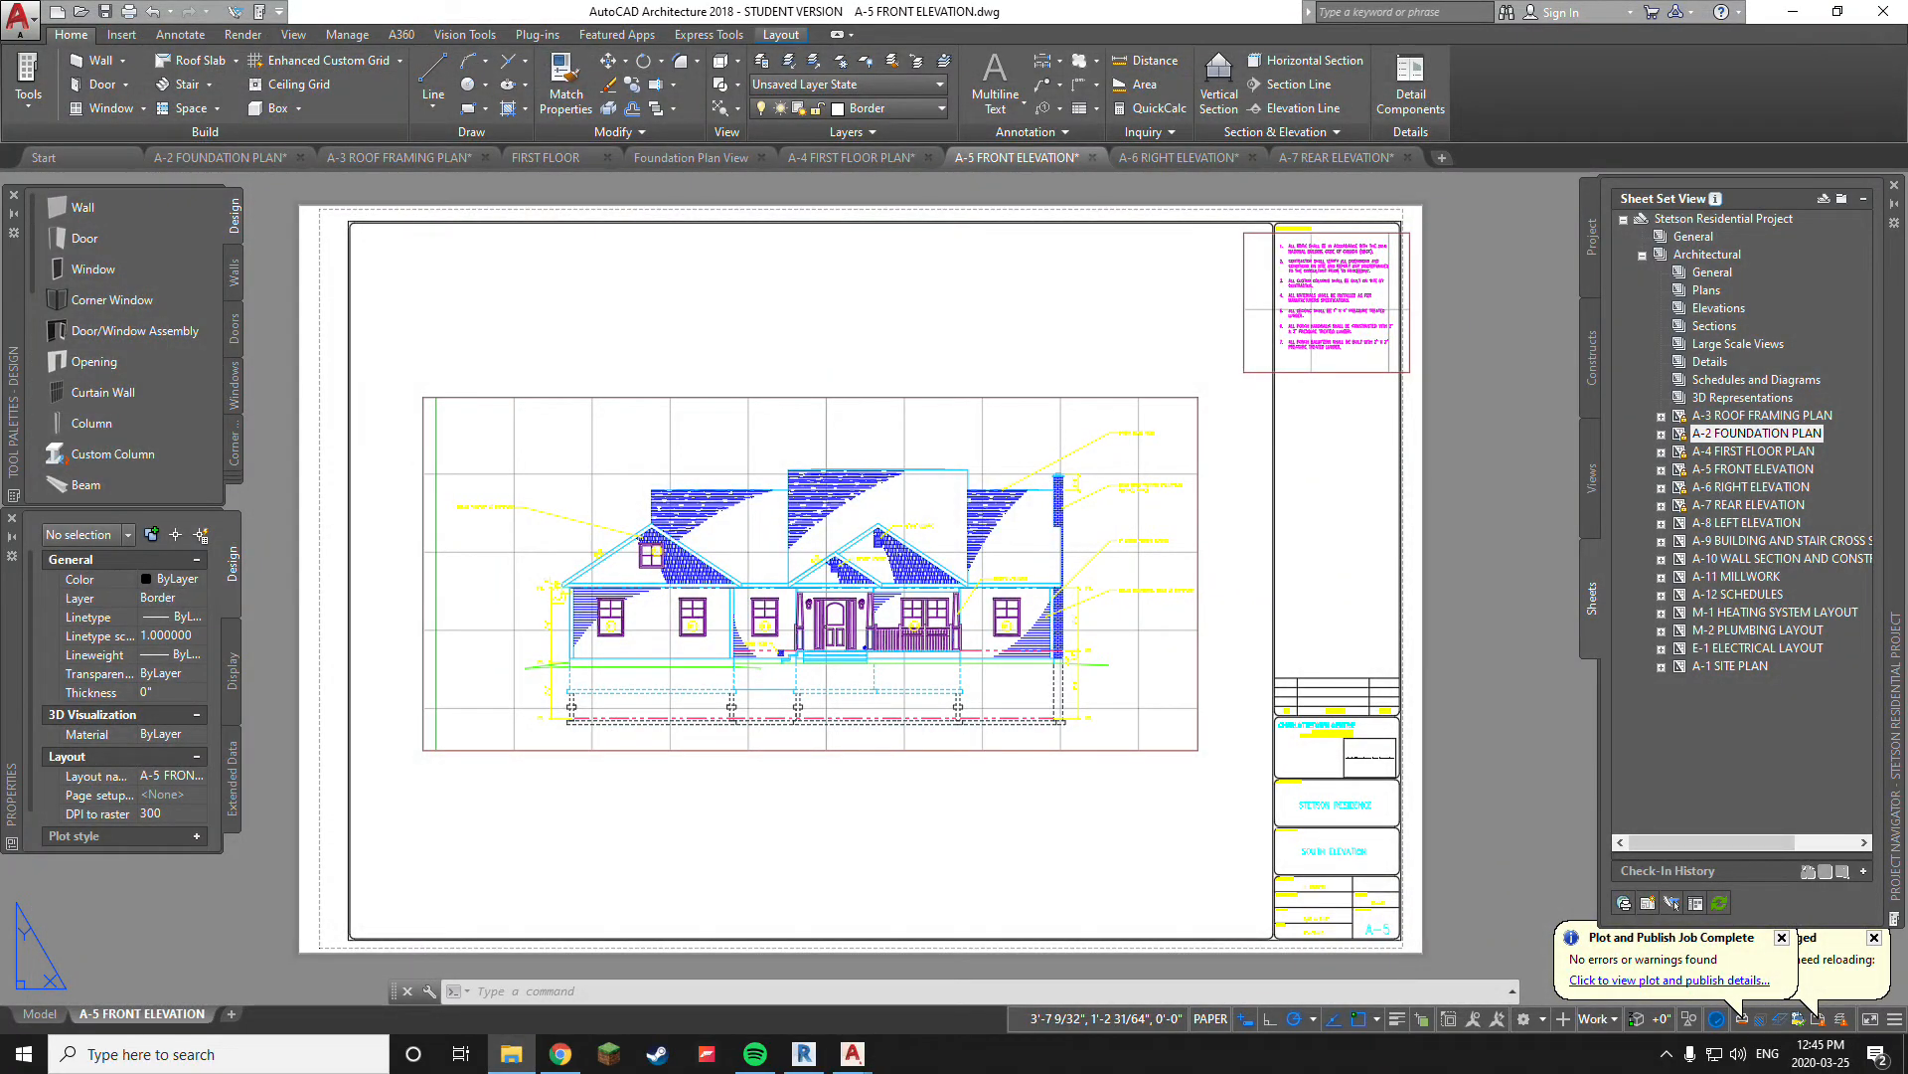
left_click_drag(1907, 227, 980, 287)
left_click(1308, 280)
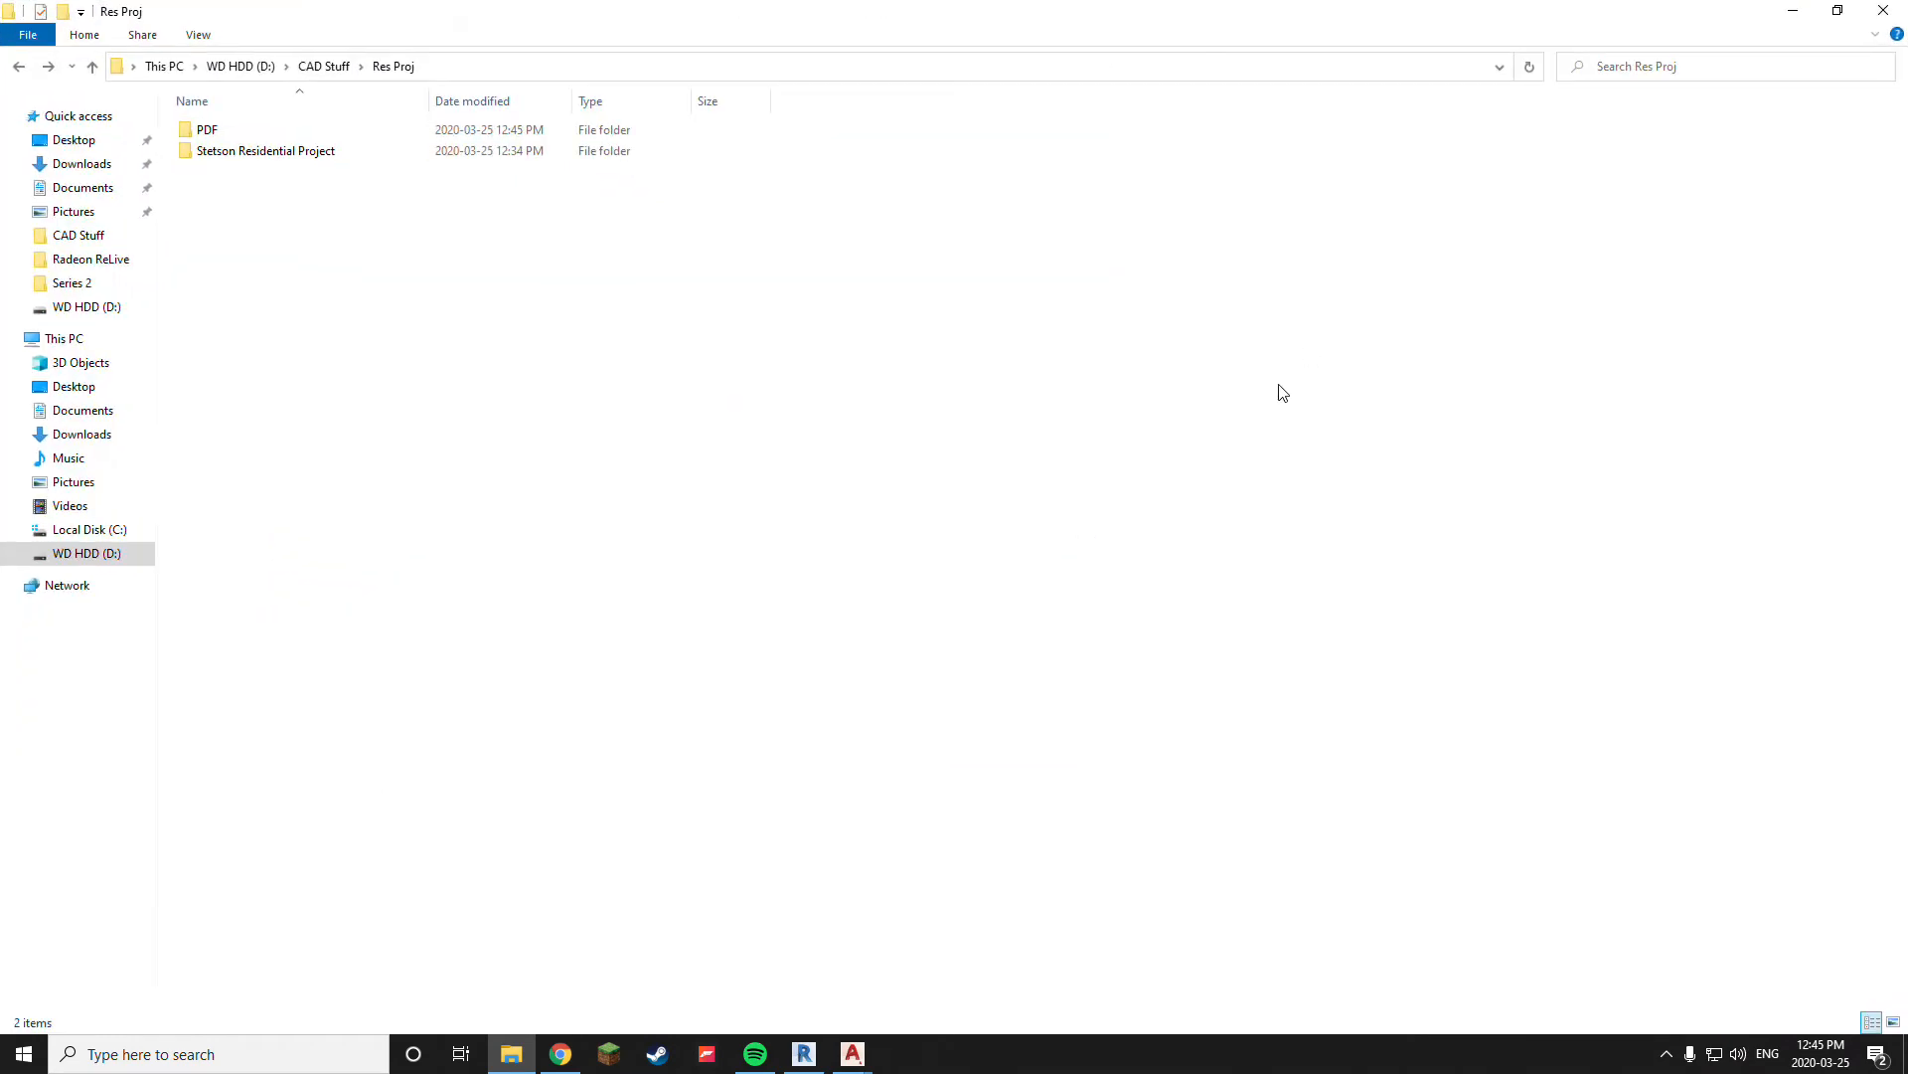
double_click(203, 130)
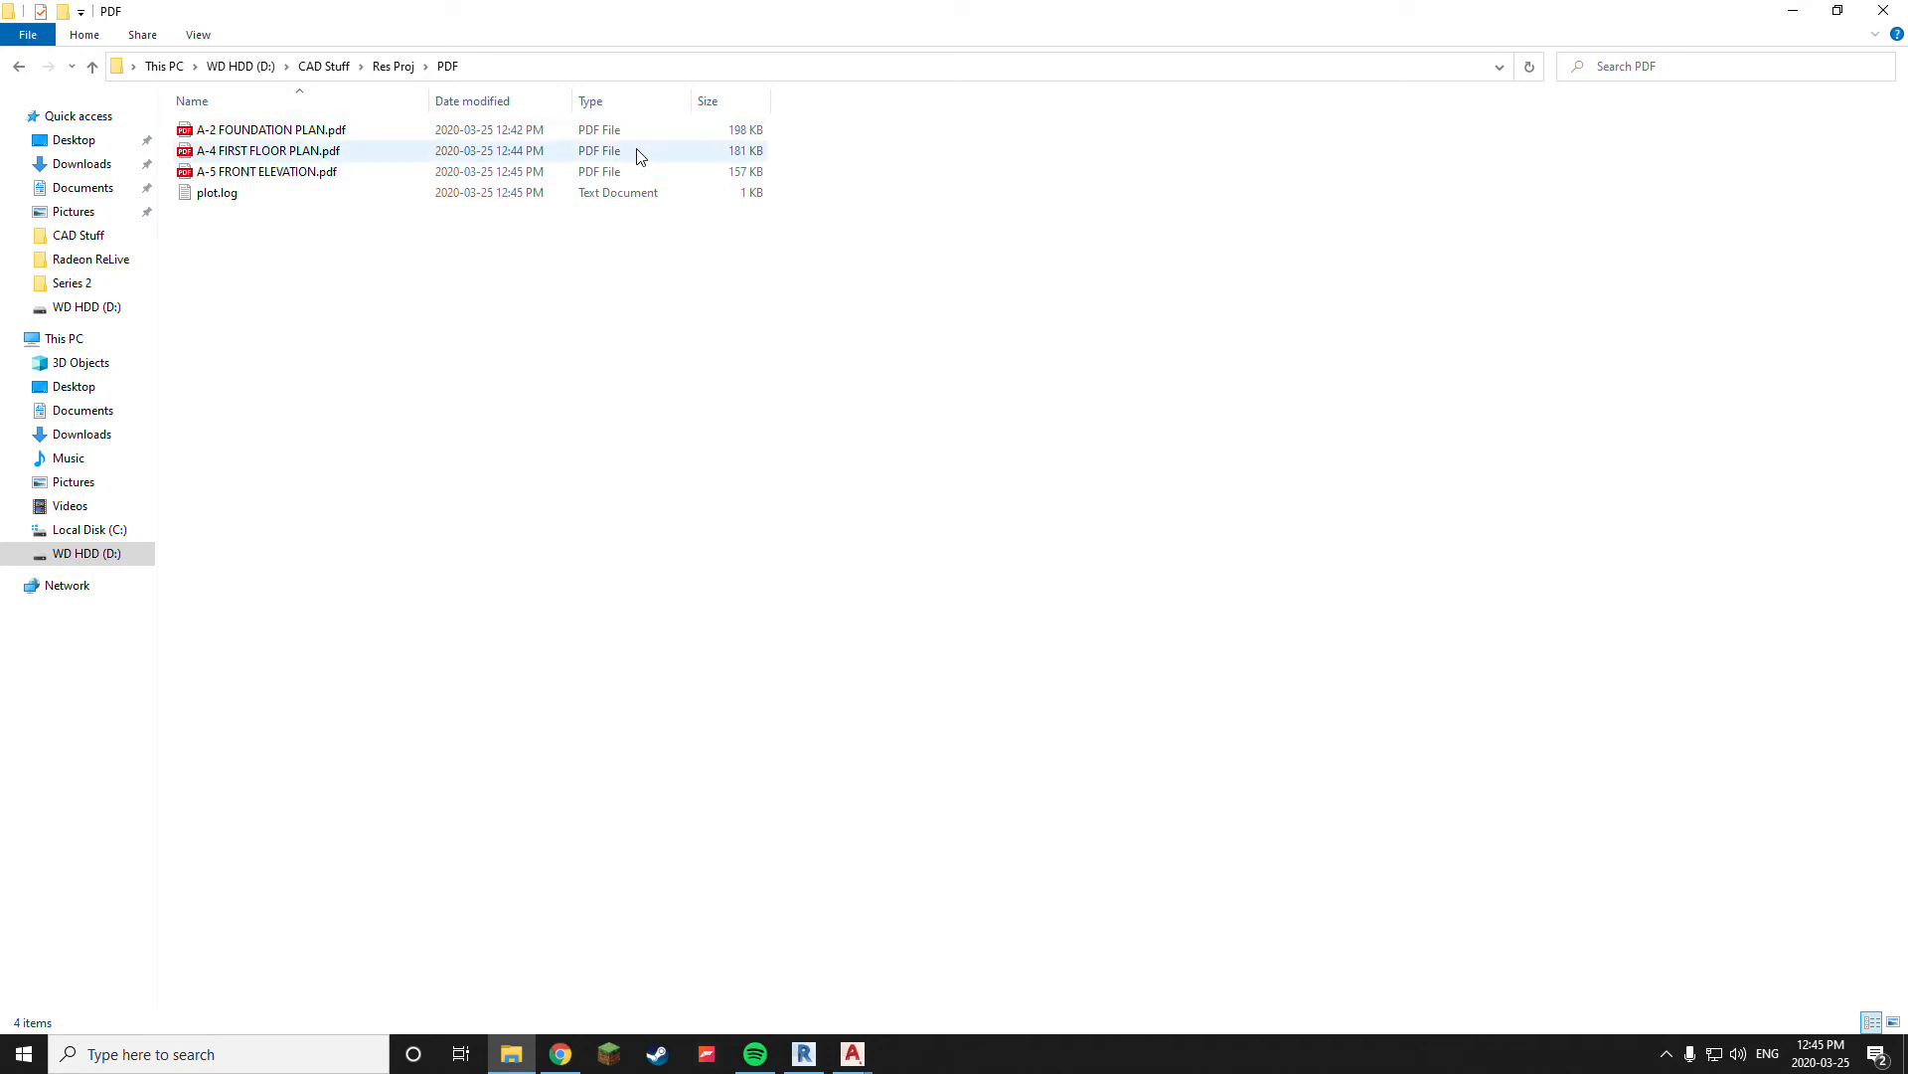
left_click(1793, 11)
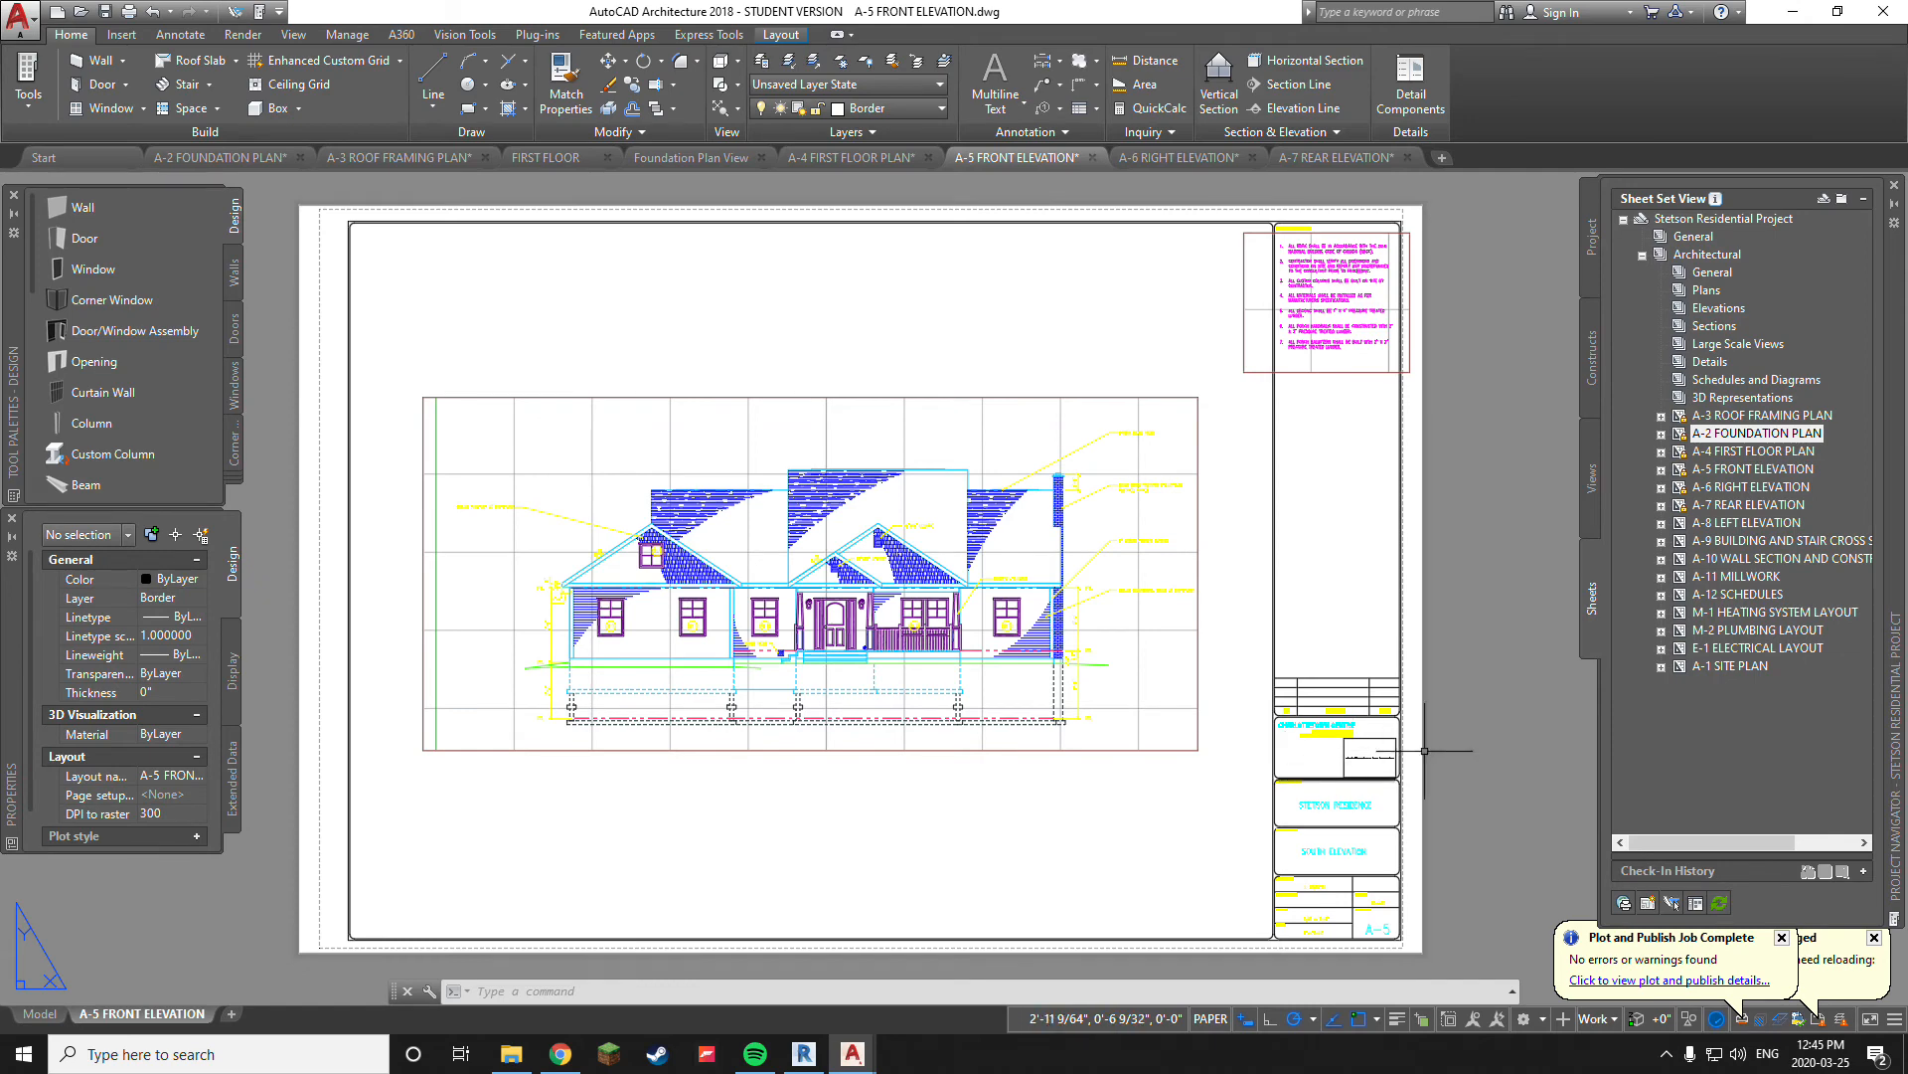
left_click(1783, 937)
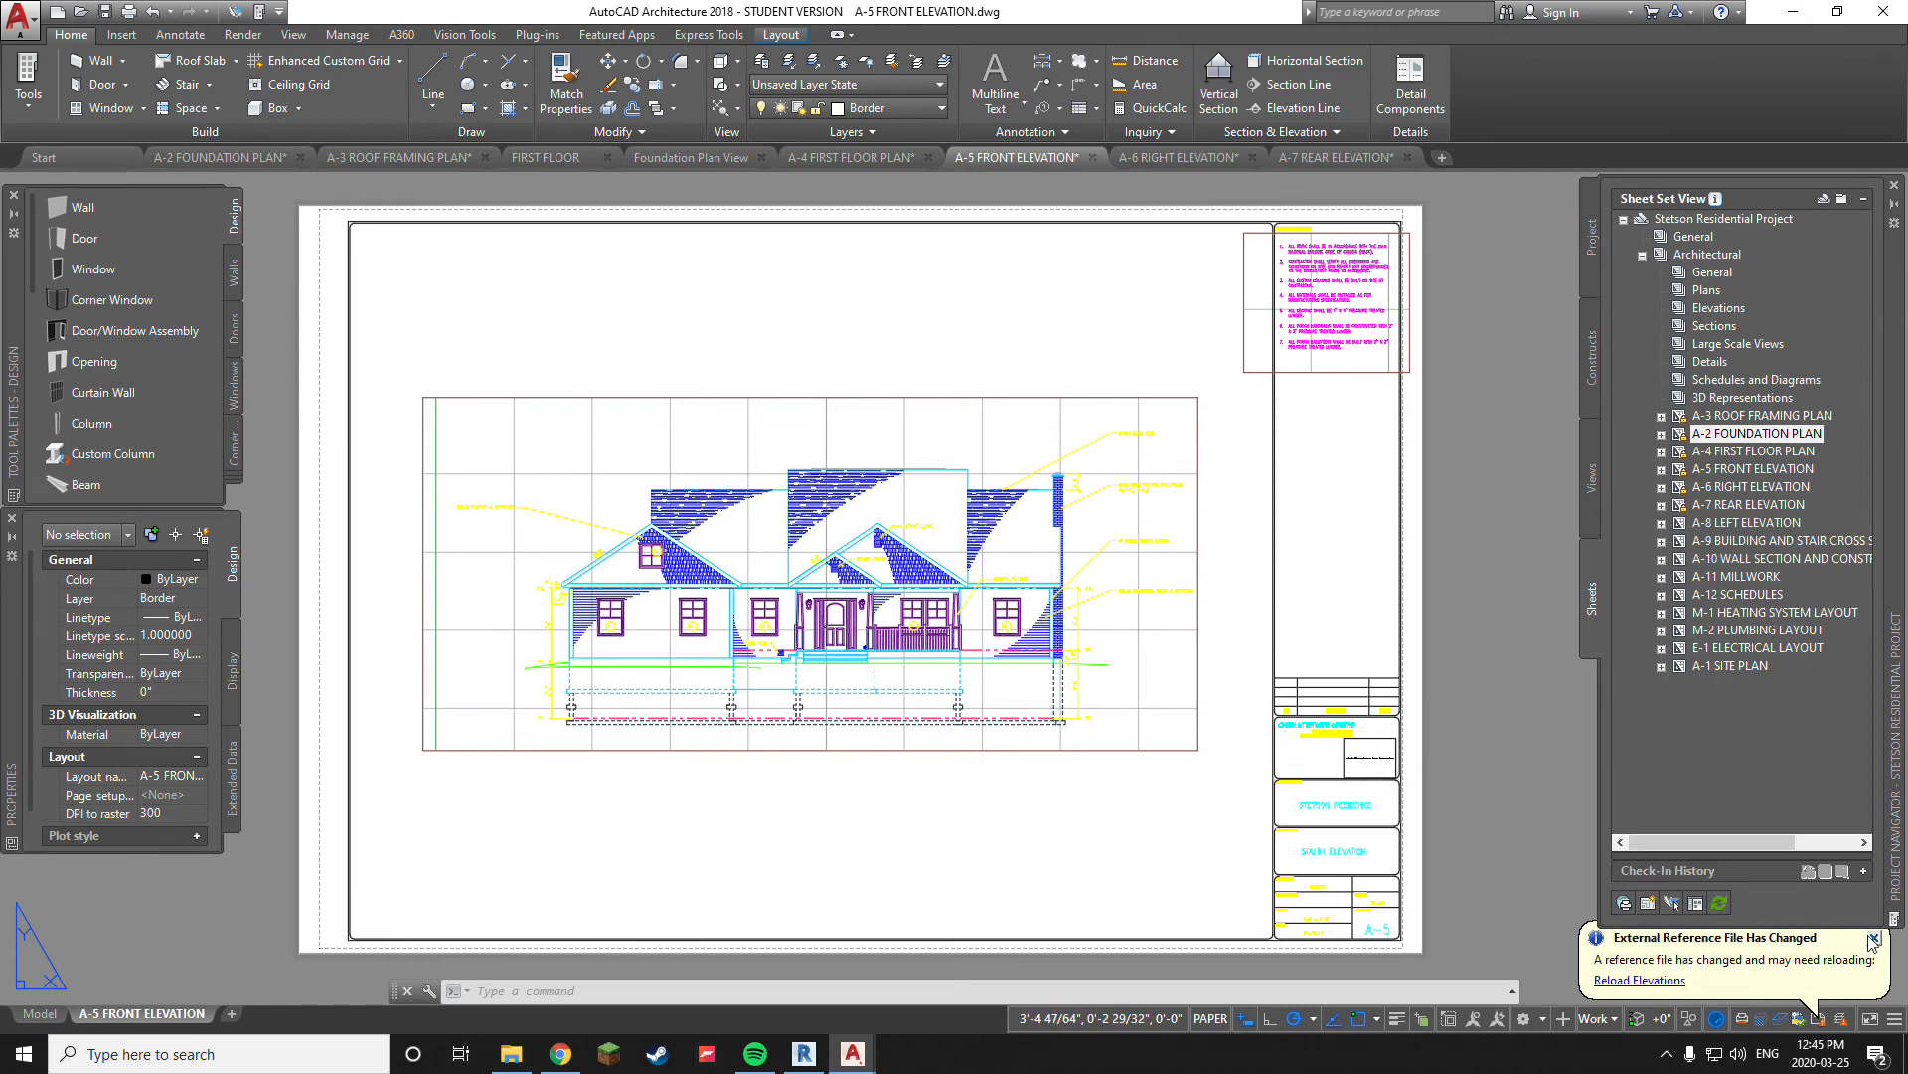
left_click(1873, 937)
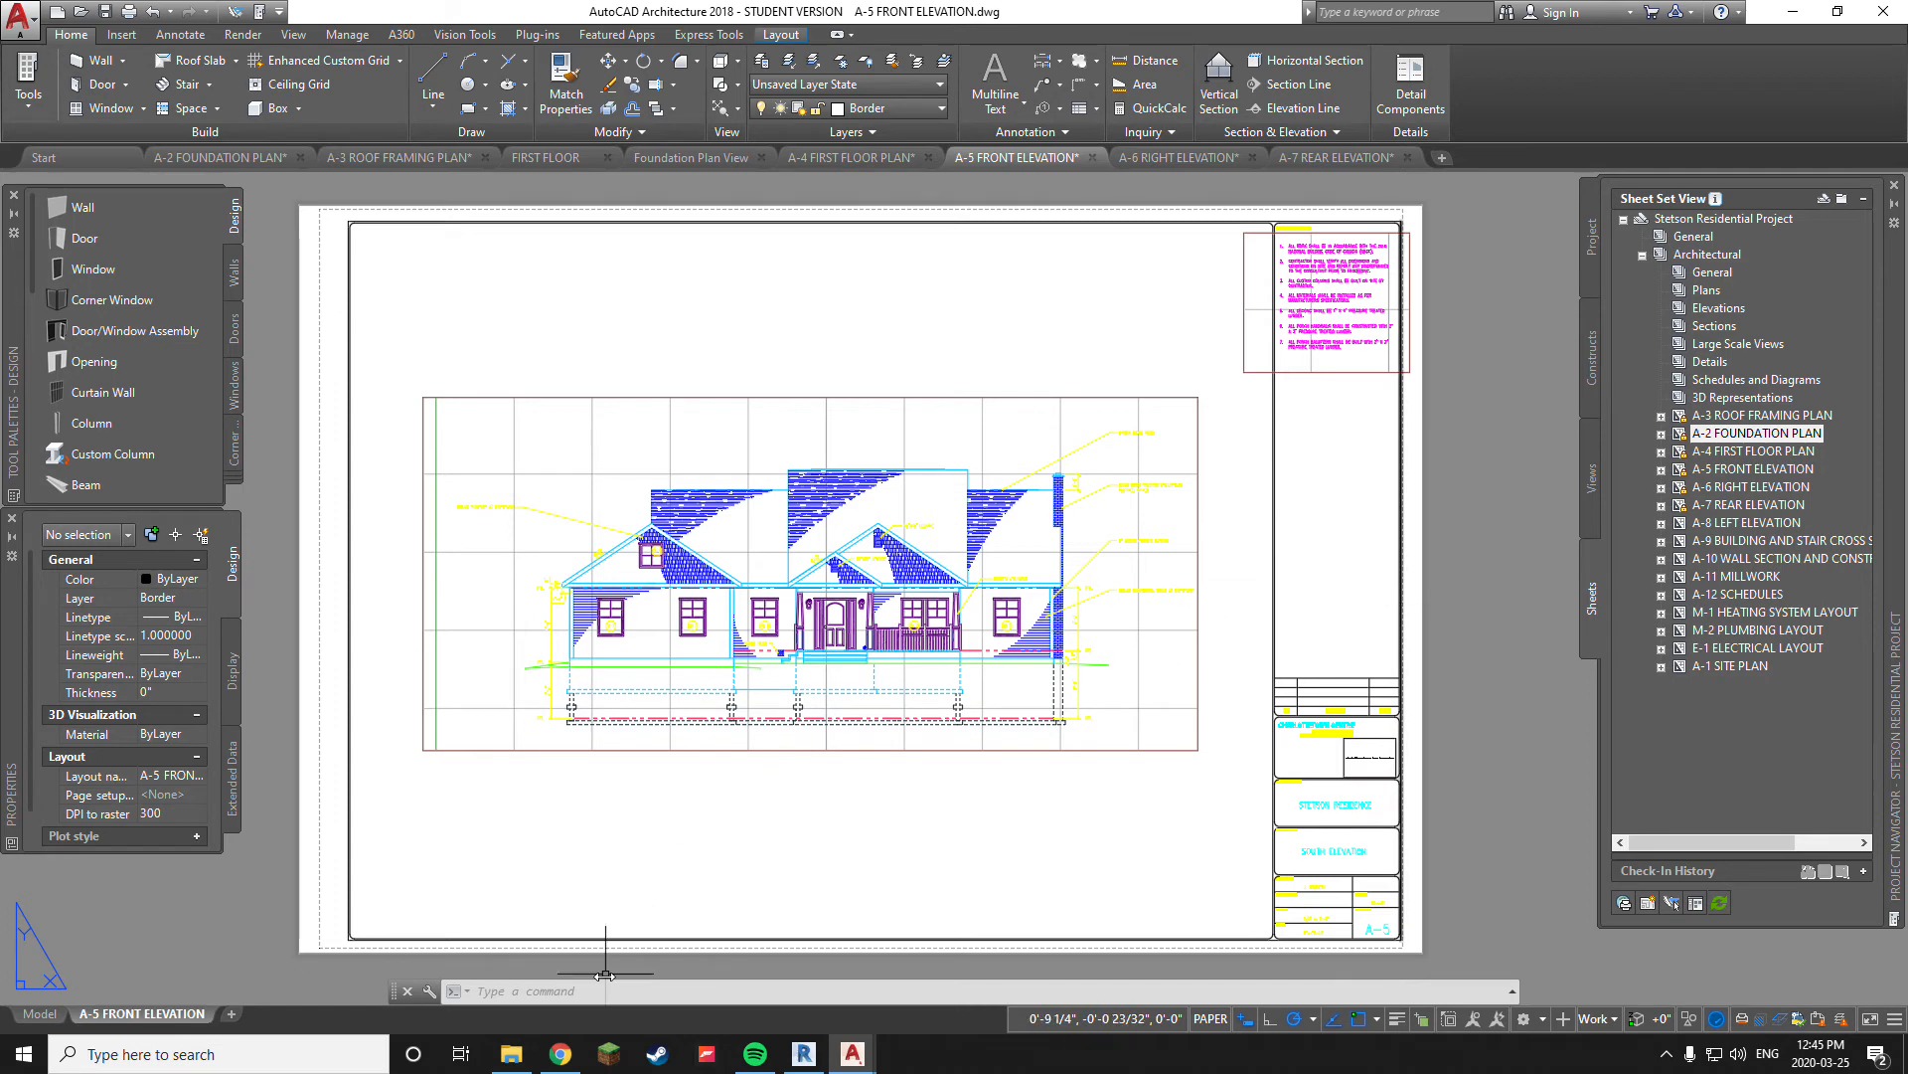
Switch to Chrome and open the Combine PDF – Online PDF Combiner site from the "pdf combine" search results
left_click(560, 1054)
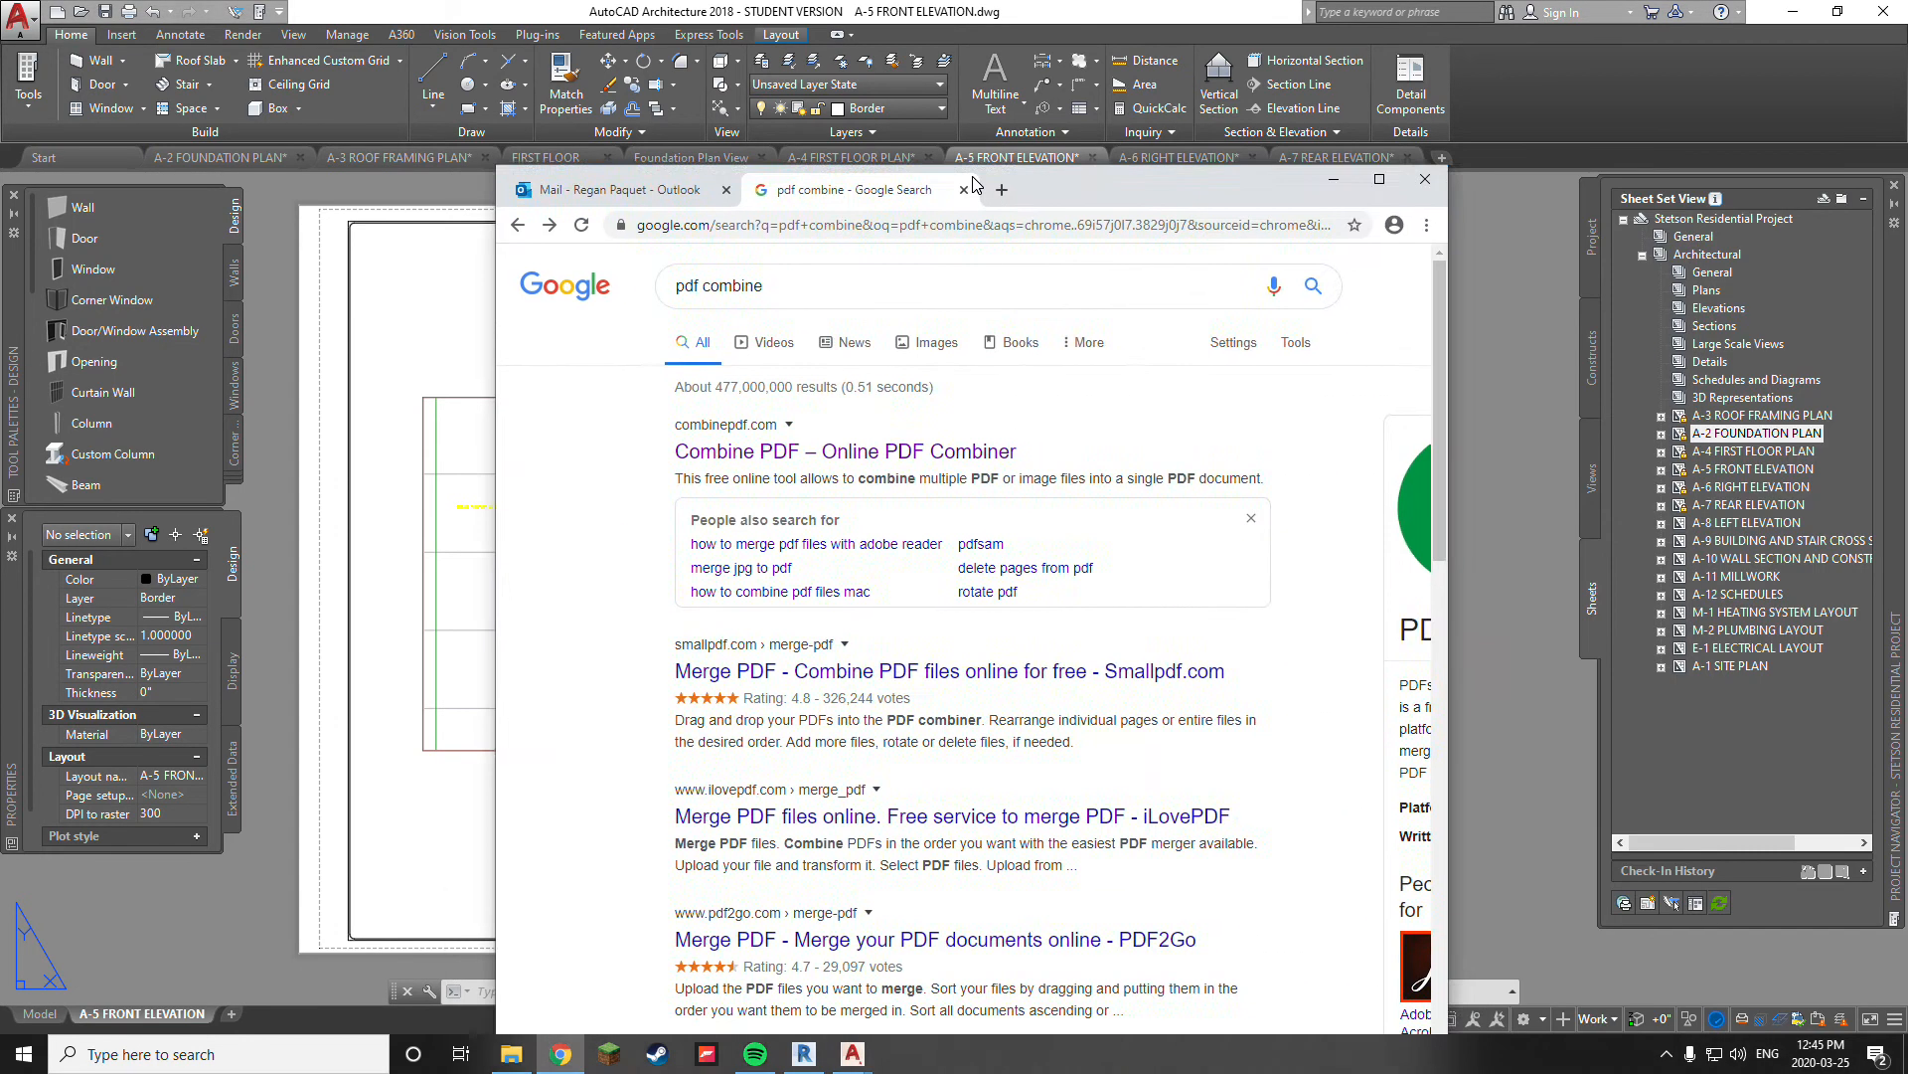
double_click(932, 134)
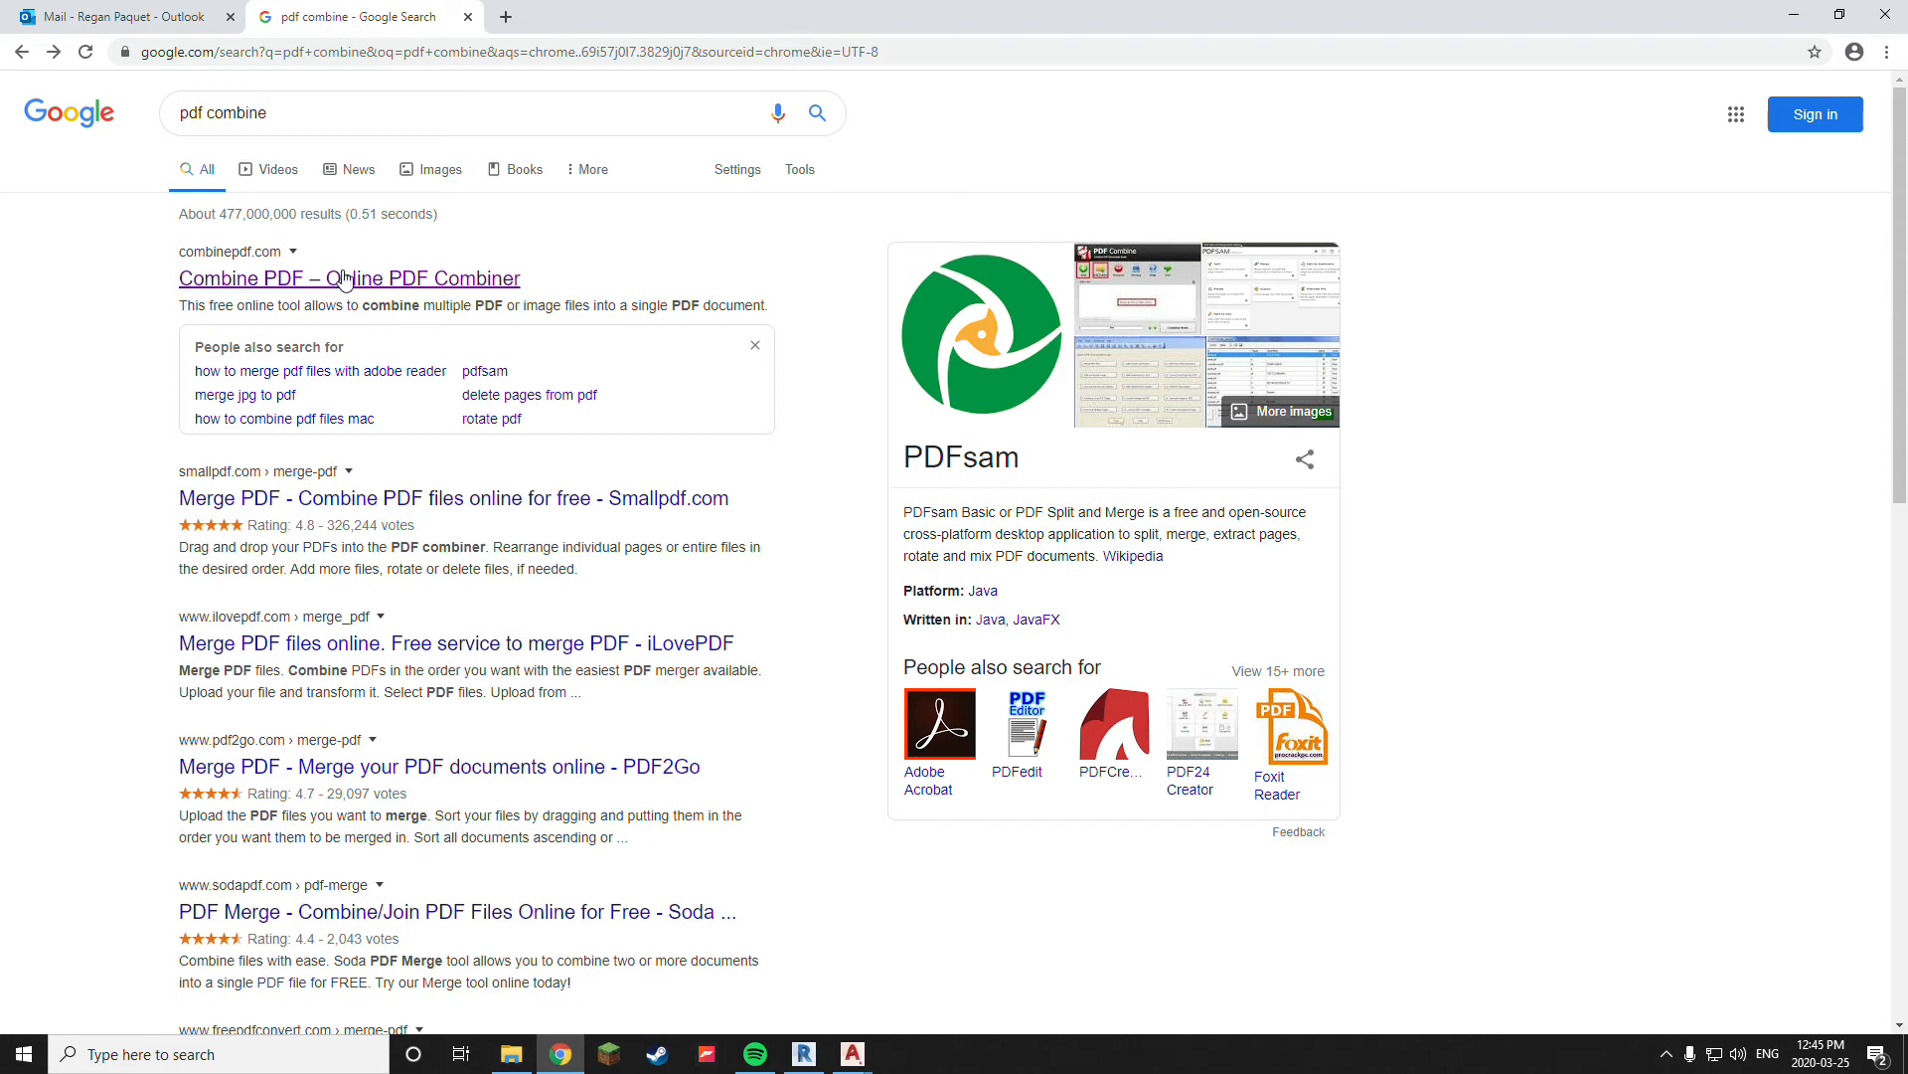
left_click(378, 284)
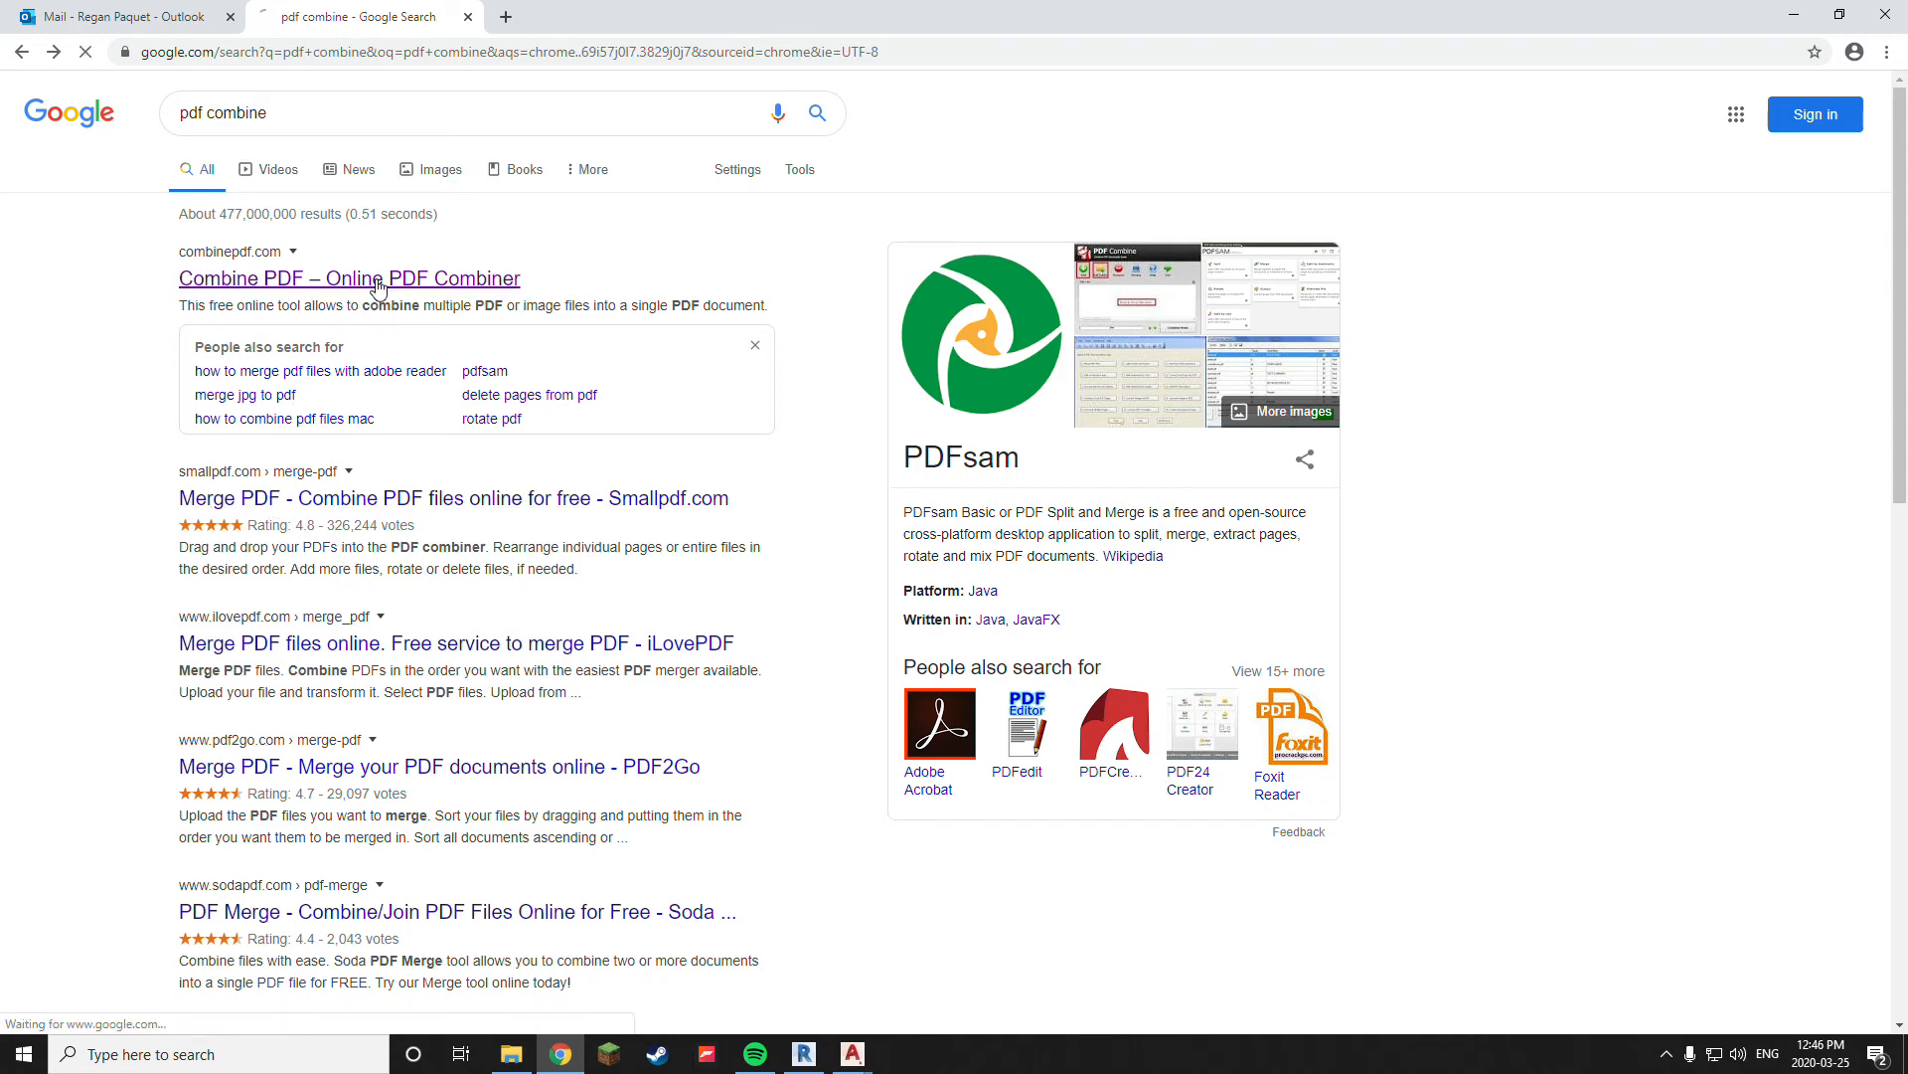
scroll(638, 599, "down", 1)
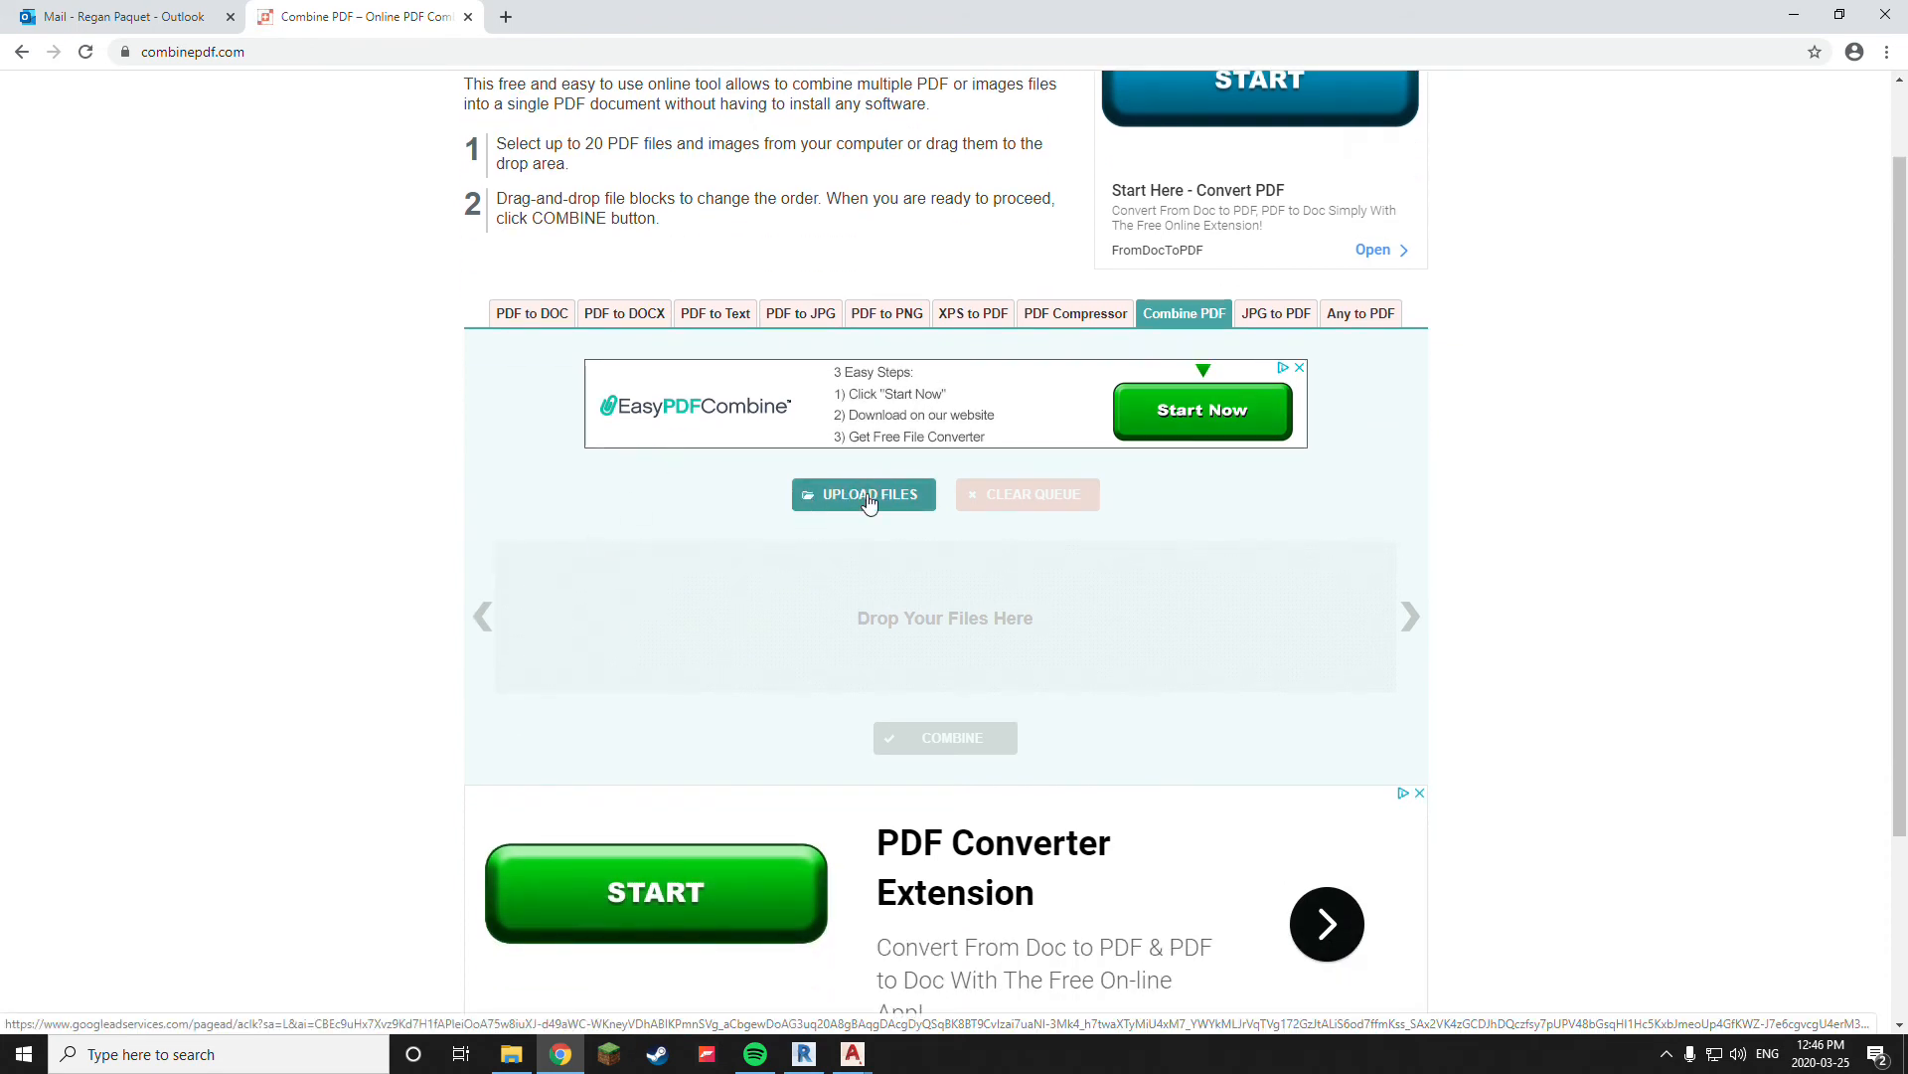
Add the A-2, A-4 and A-5 PDFs from the project's PDF folder to the combiner's file queue
left_click(516, 1056)
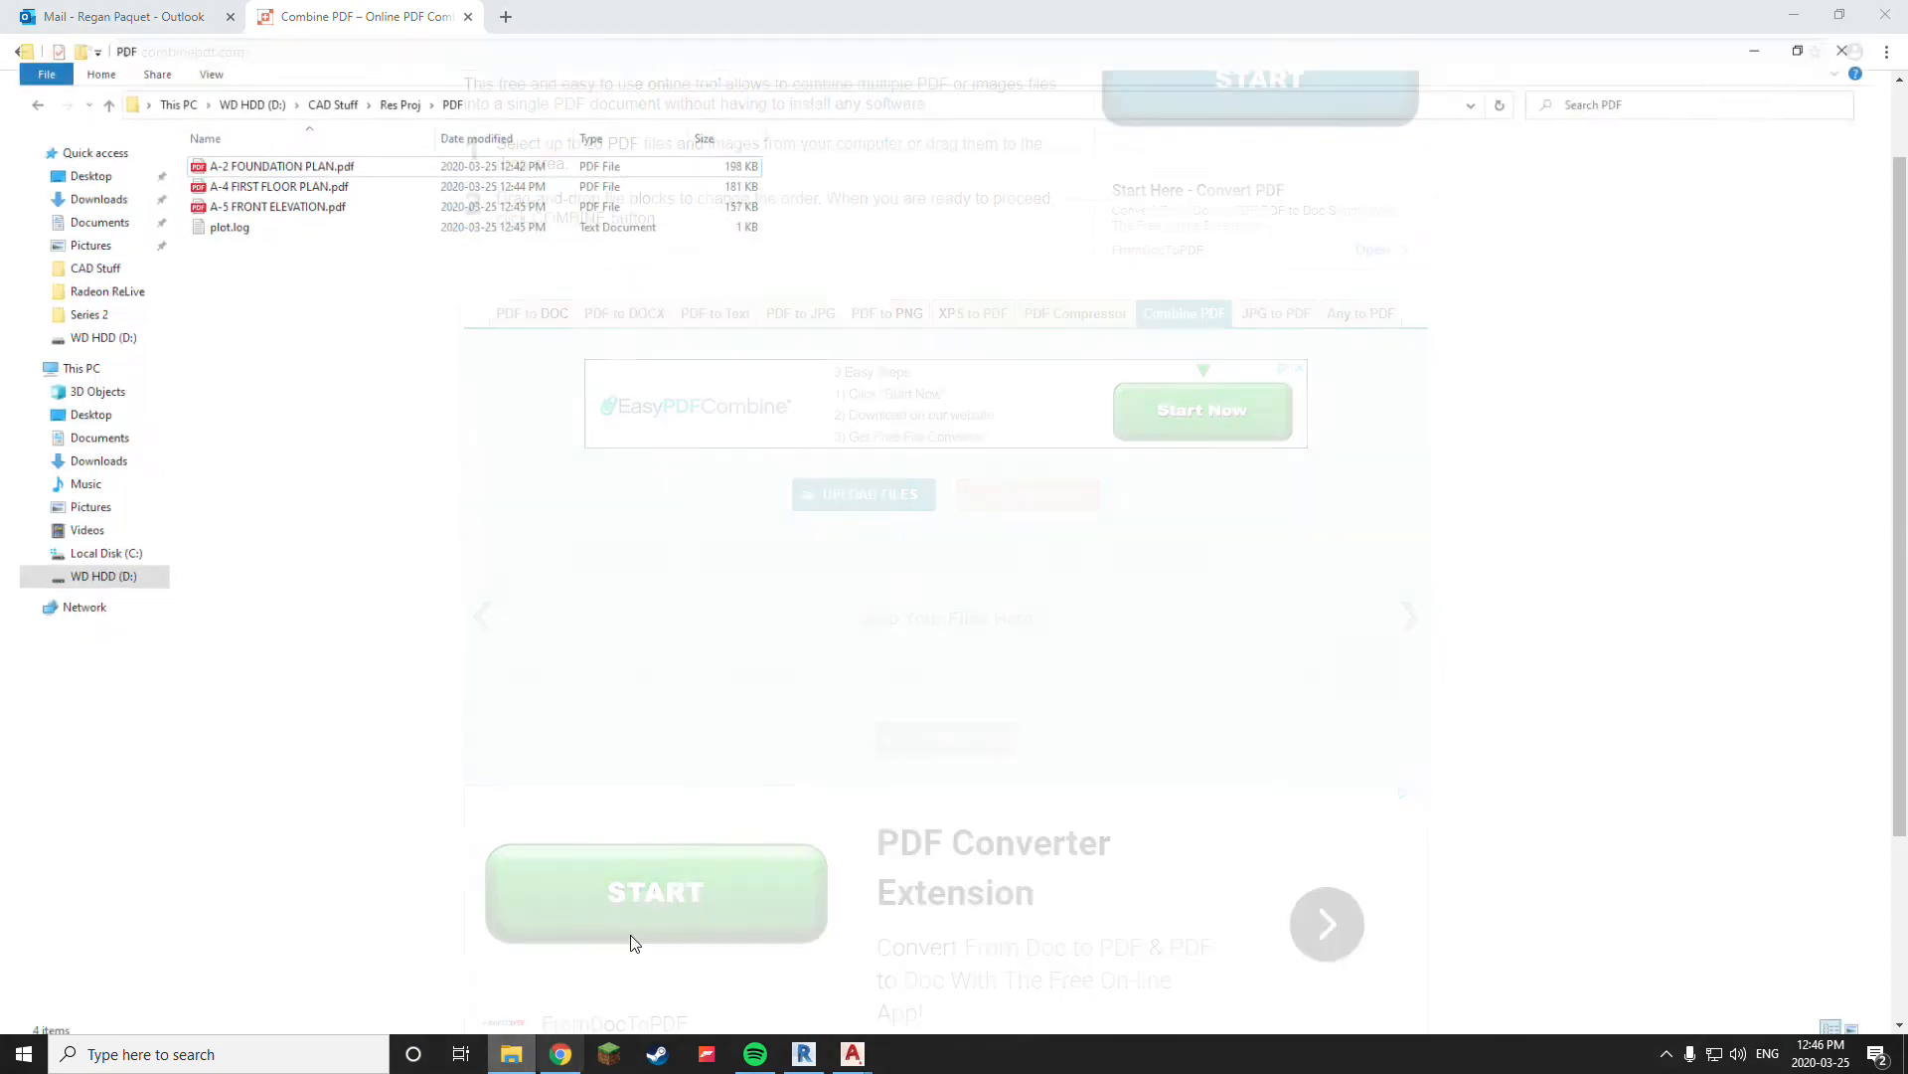
left_click(1840, 17)
left_click_drag(966, 286, 762, 613)
left_click_drag(852, 734, 368, 764)
left_click_drag(249, 753, 781, 578)
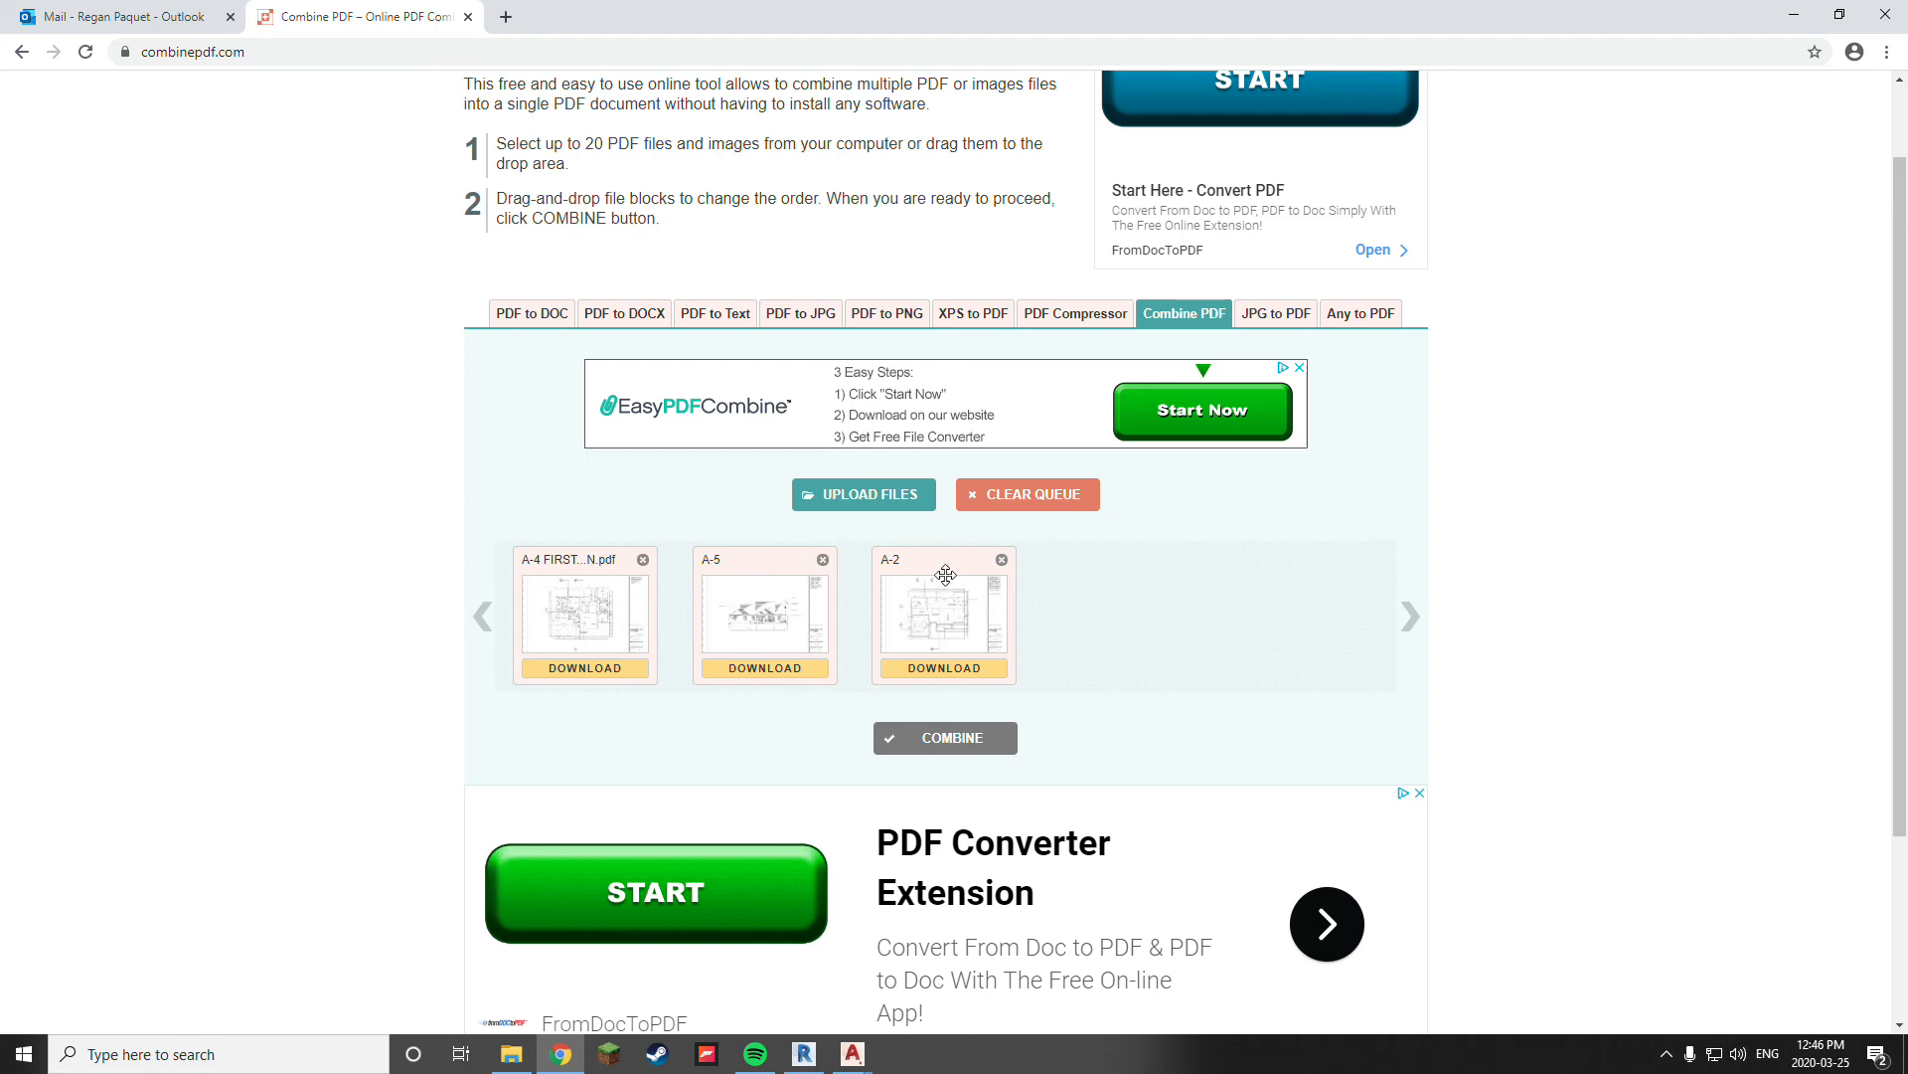
Arrange the queued PDFs in the order A-2, A-4, A-5 and combine them into one file
left_click_drag(914, 579, 531, 585)
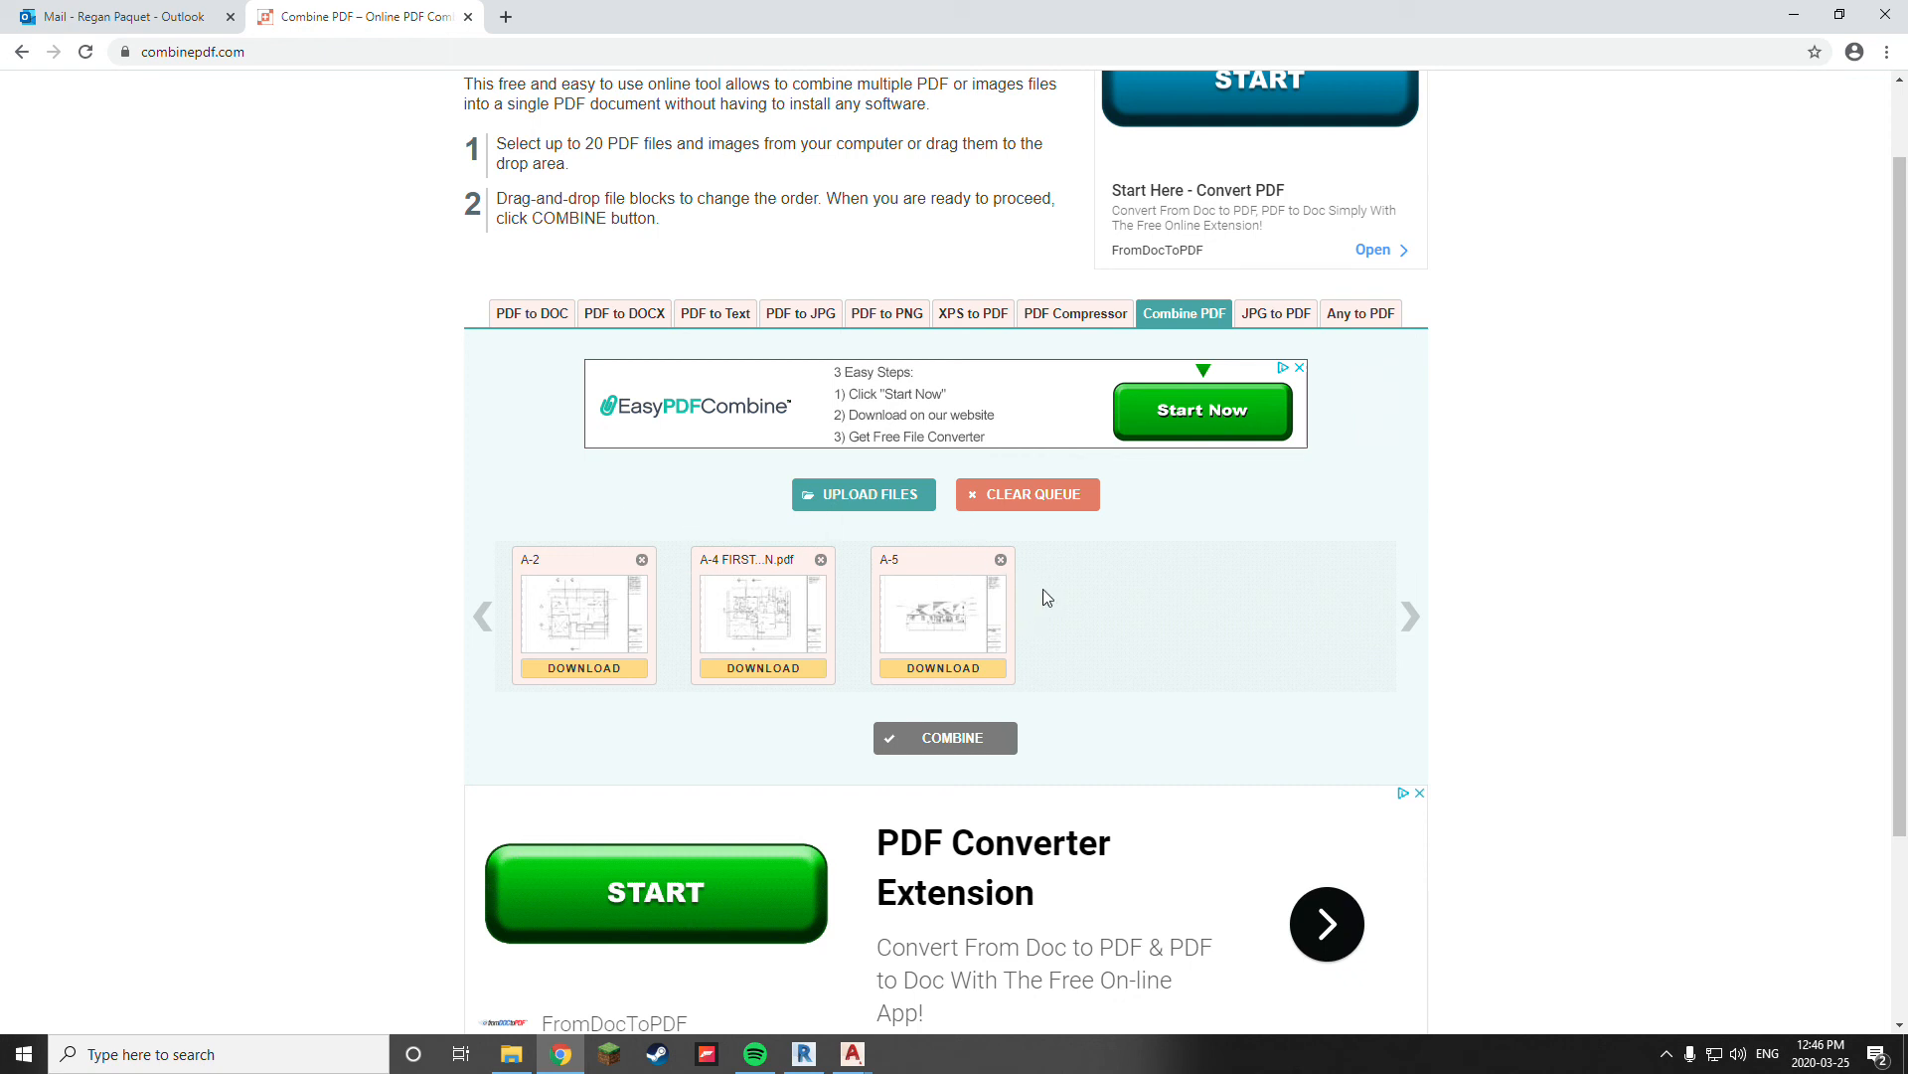
left_click_drag(791, 631, 716, 608)
left_click(981, 741)
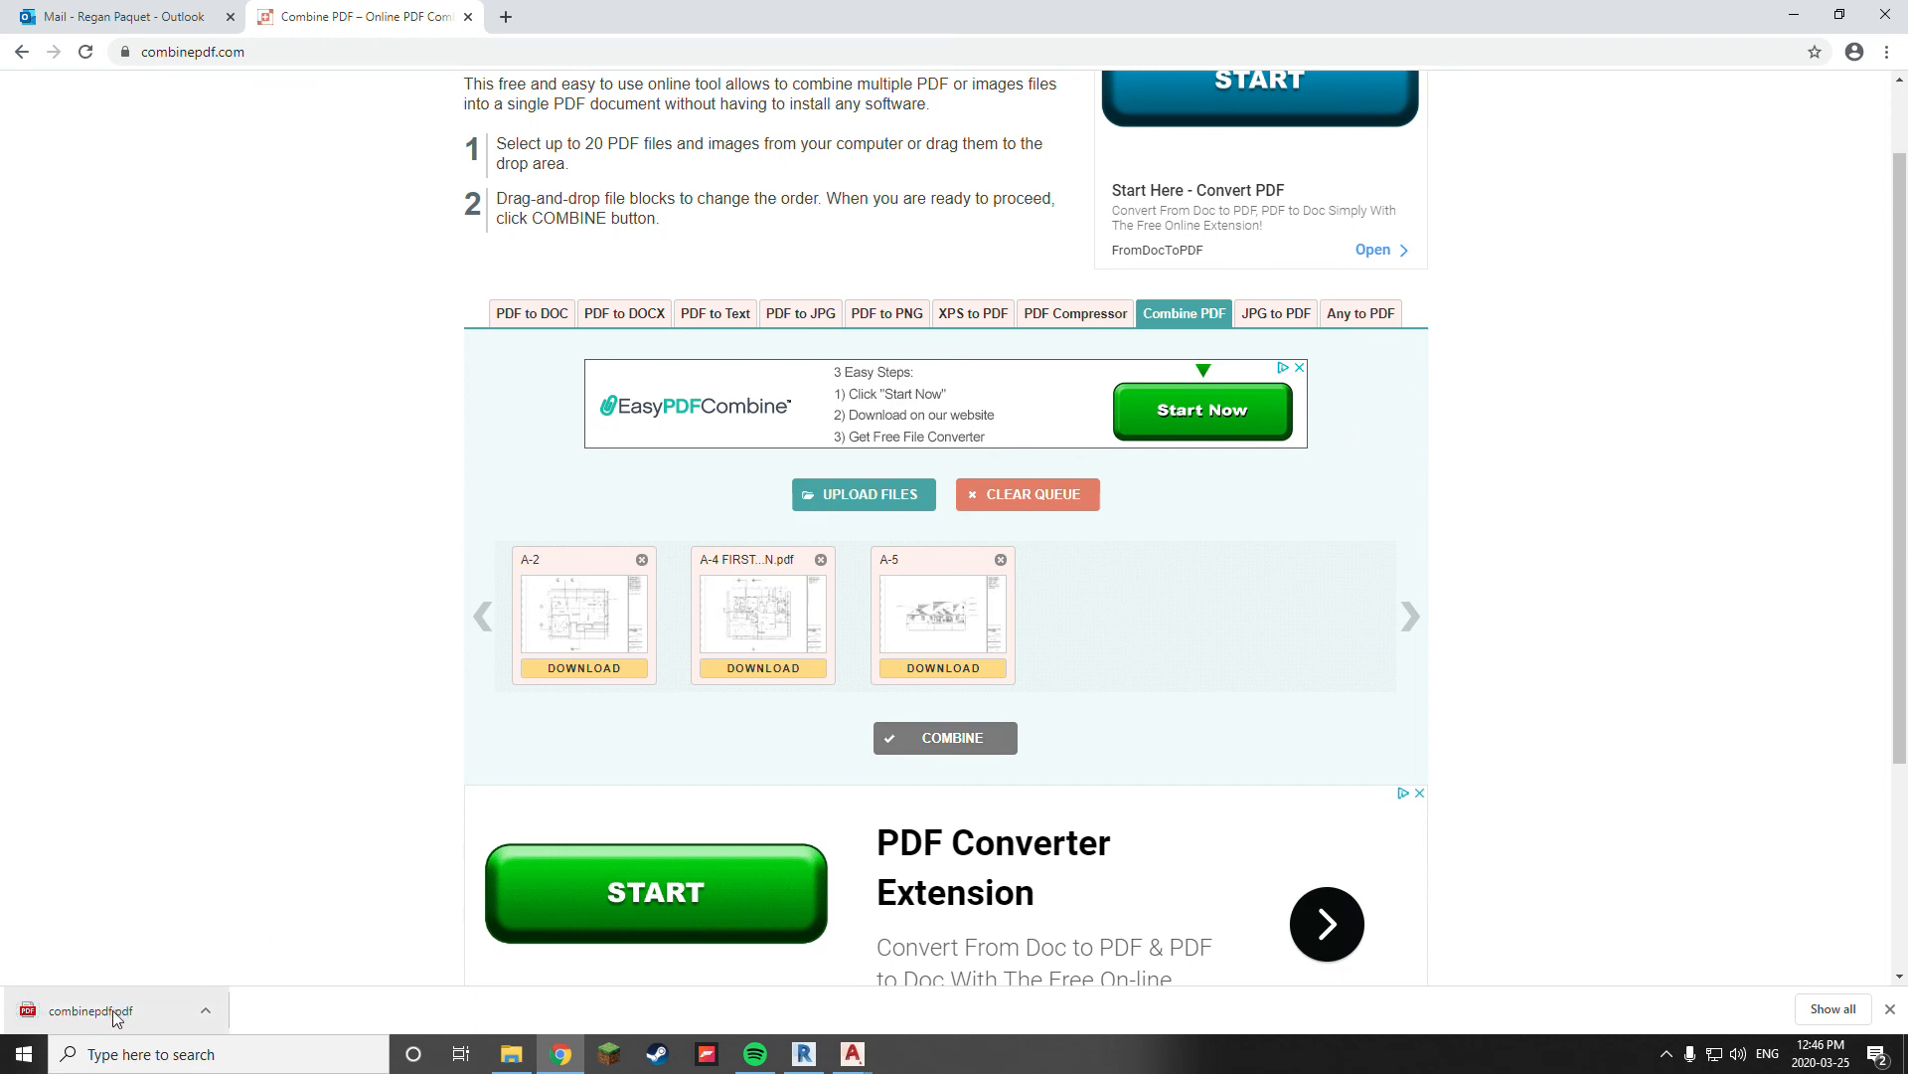
Open the downloaded combinepdf.pdf, review the page order and sheet contents, and close it
left_click(115, 1014)
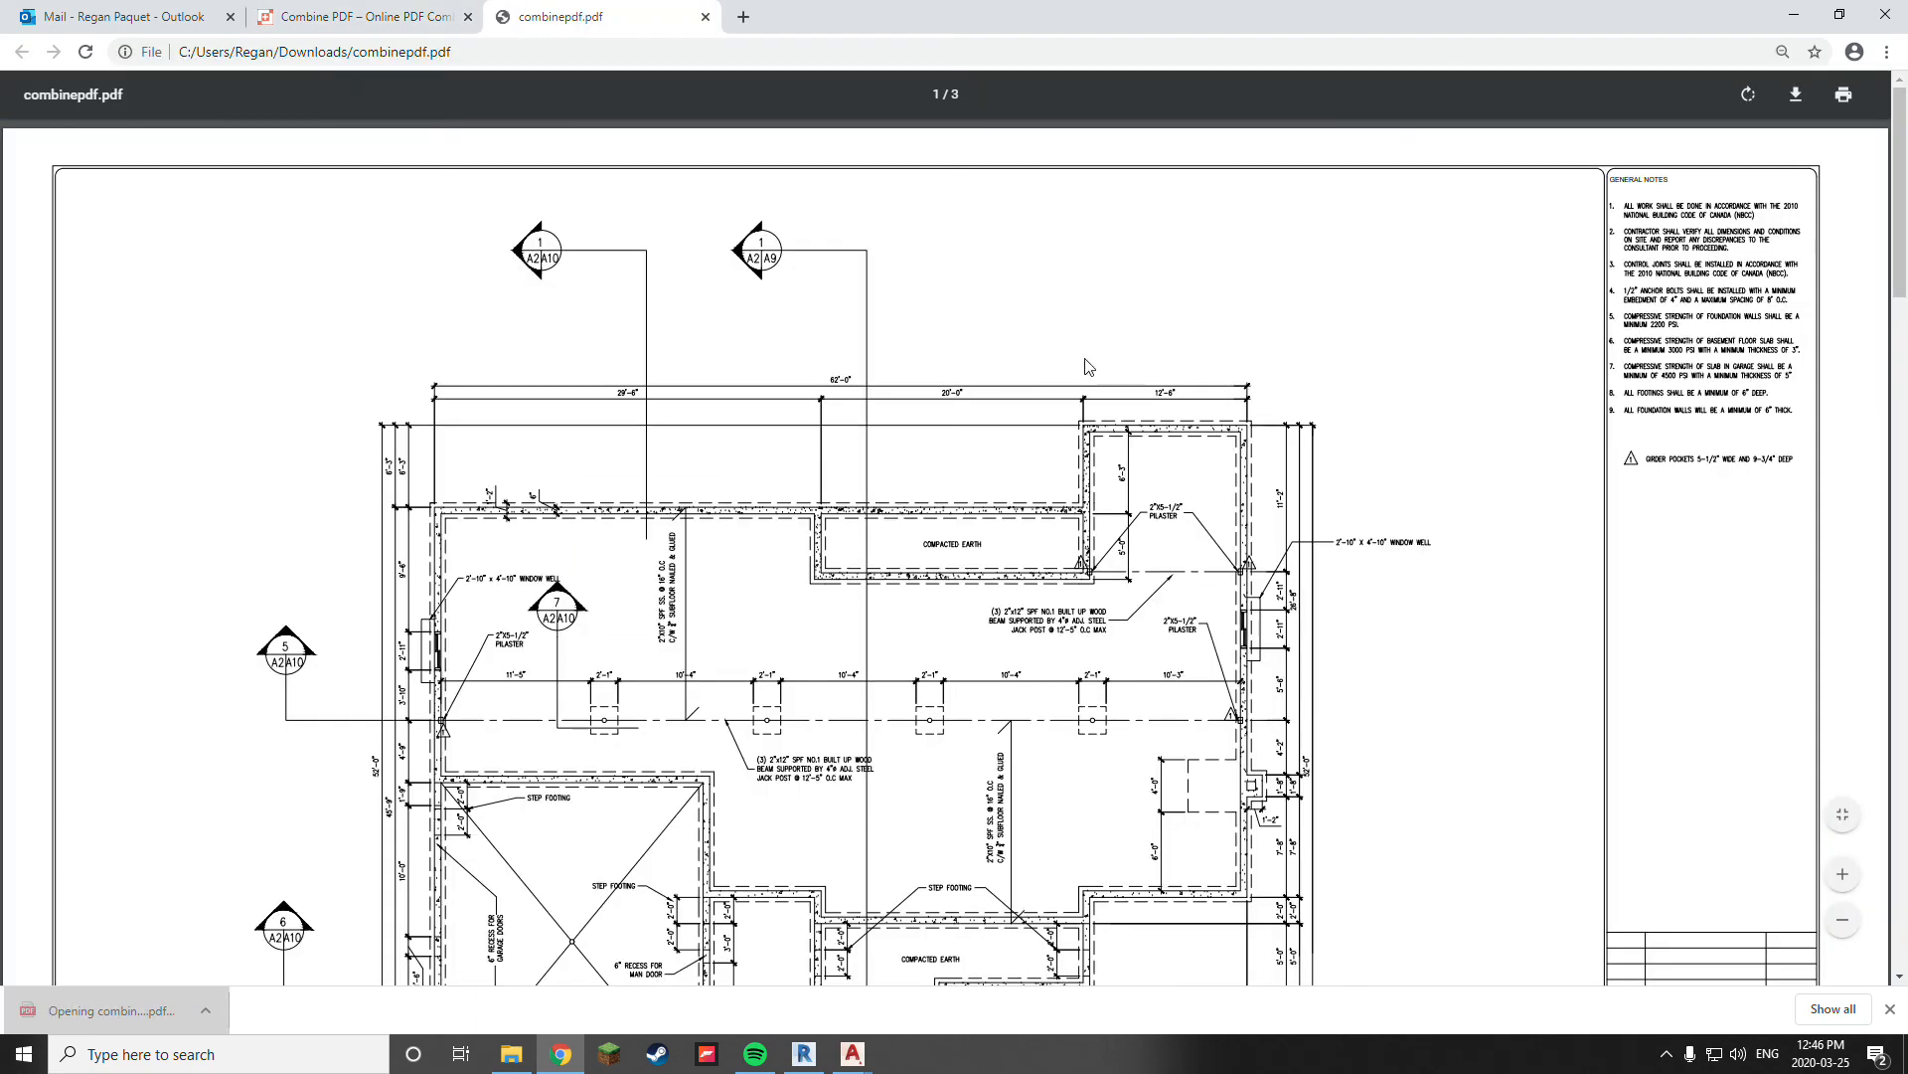
scroll(1093, 373, "down", 10)
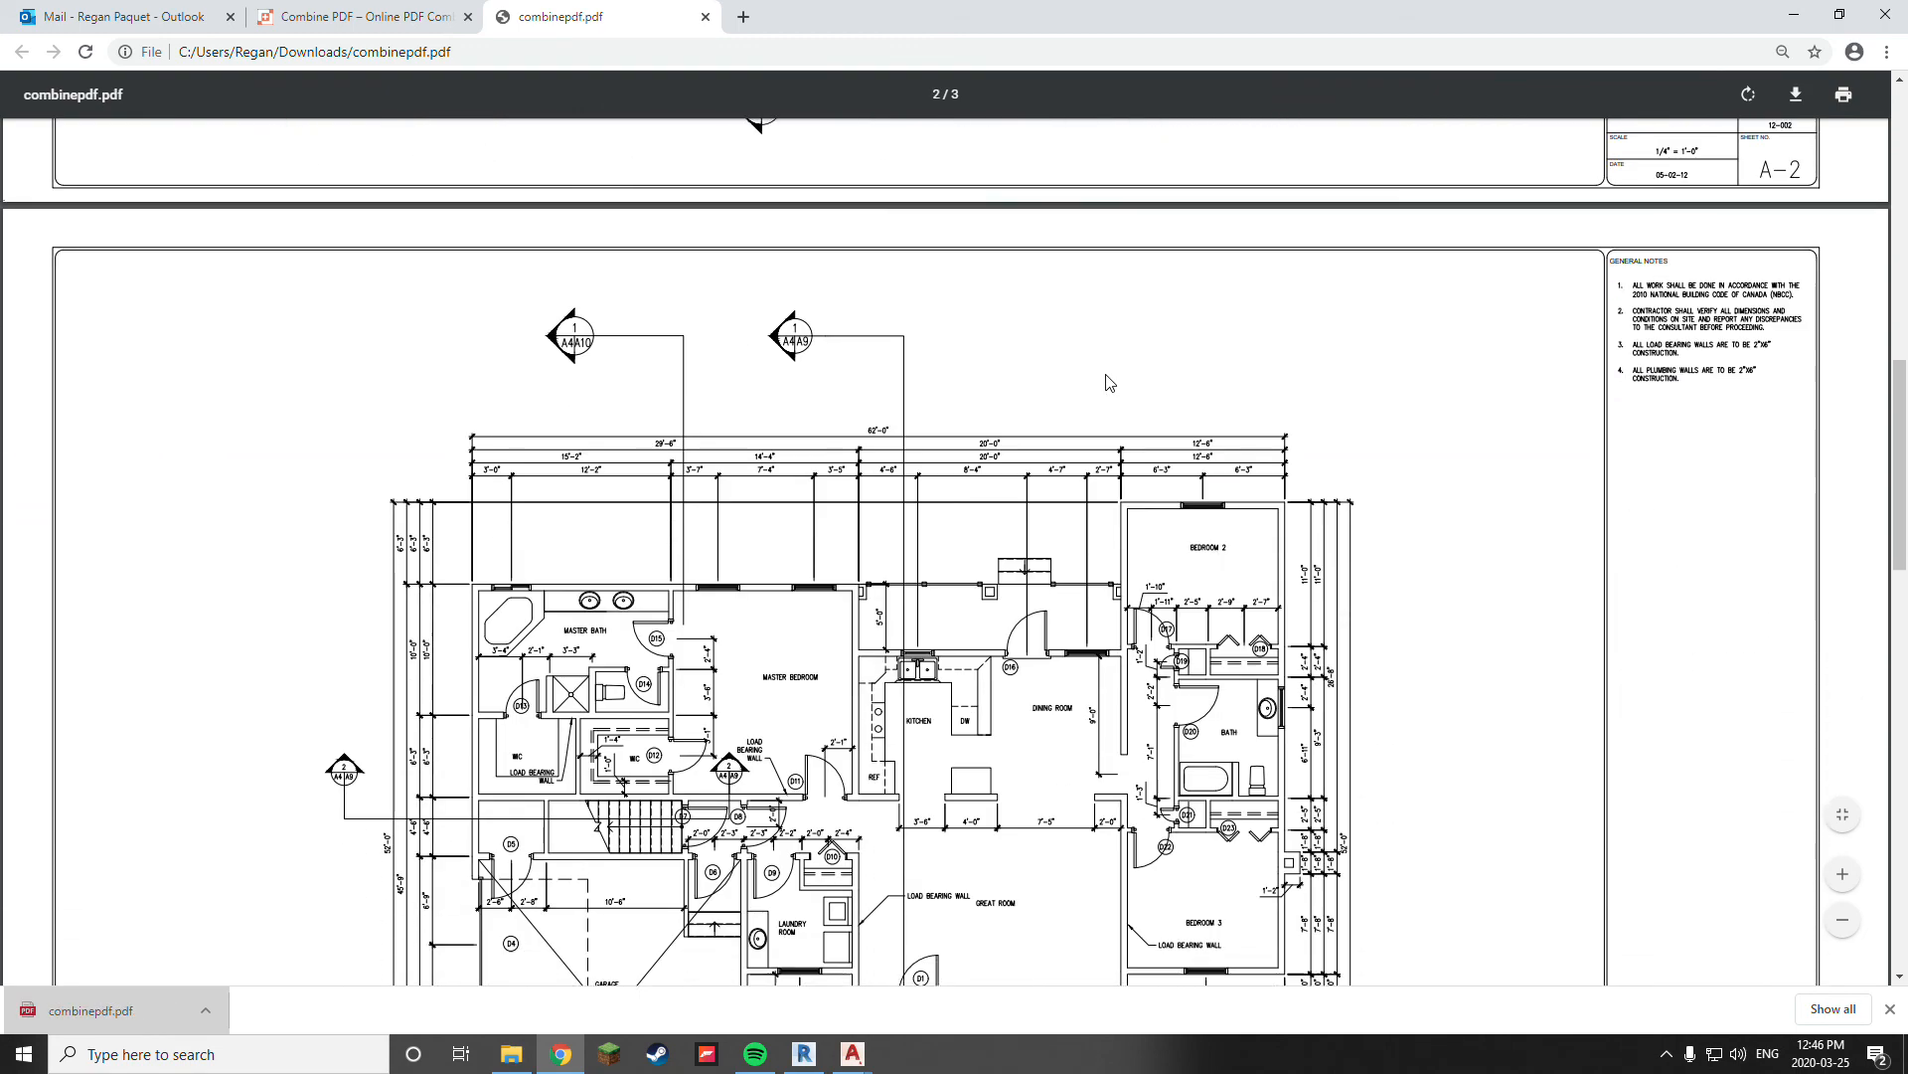
scroll(1108, 383, "down", 10)
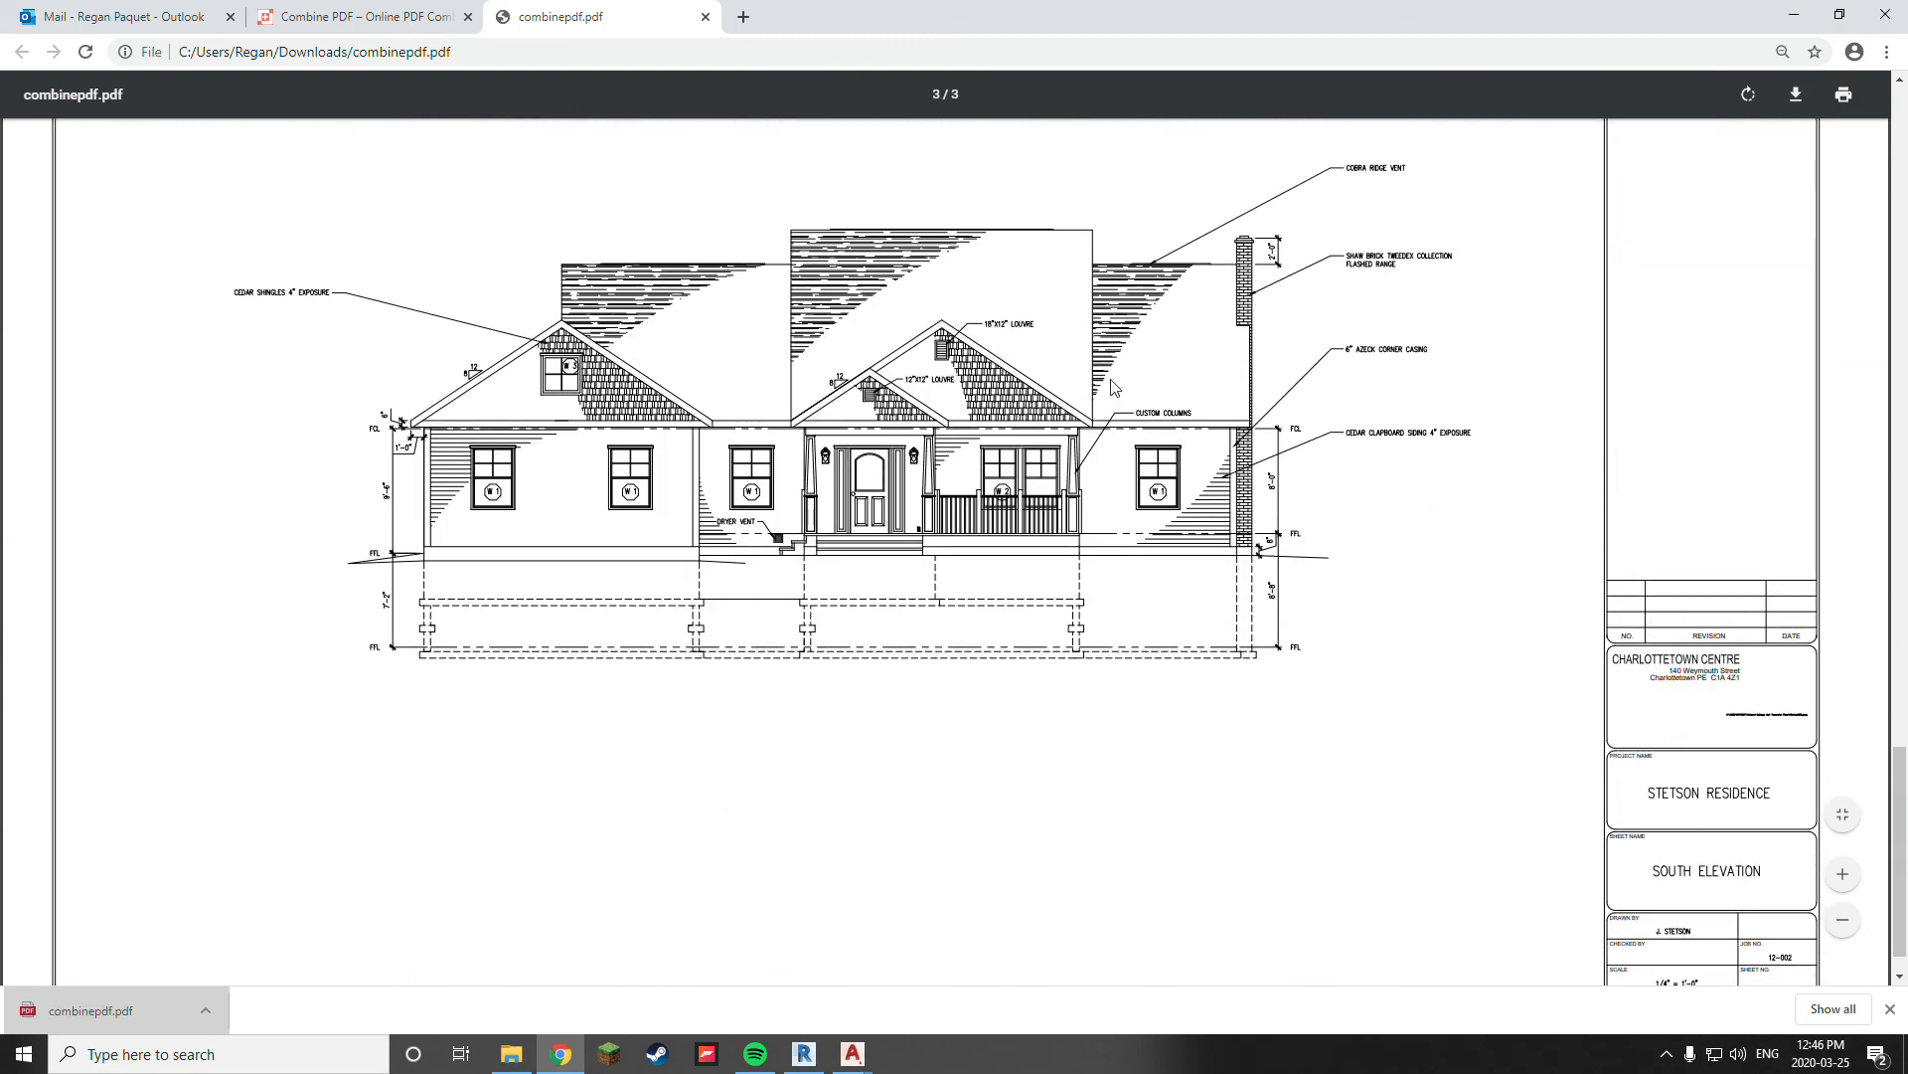
scroll(1113, 388, "down", 2)
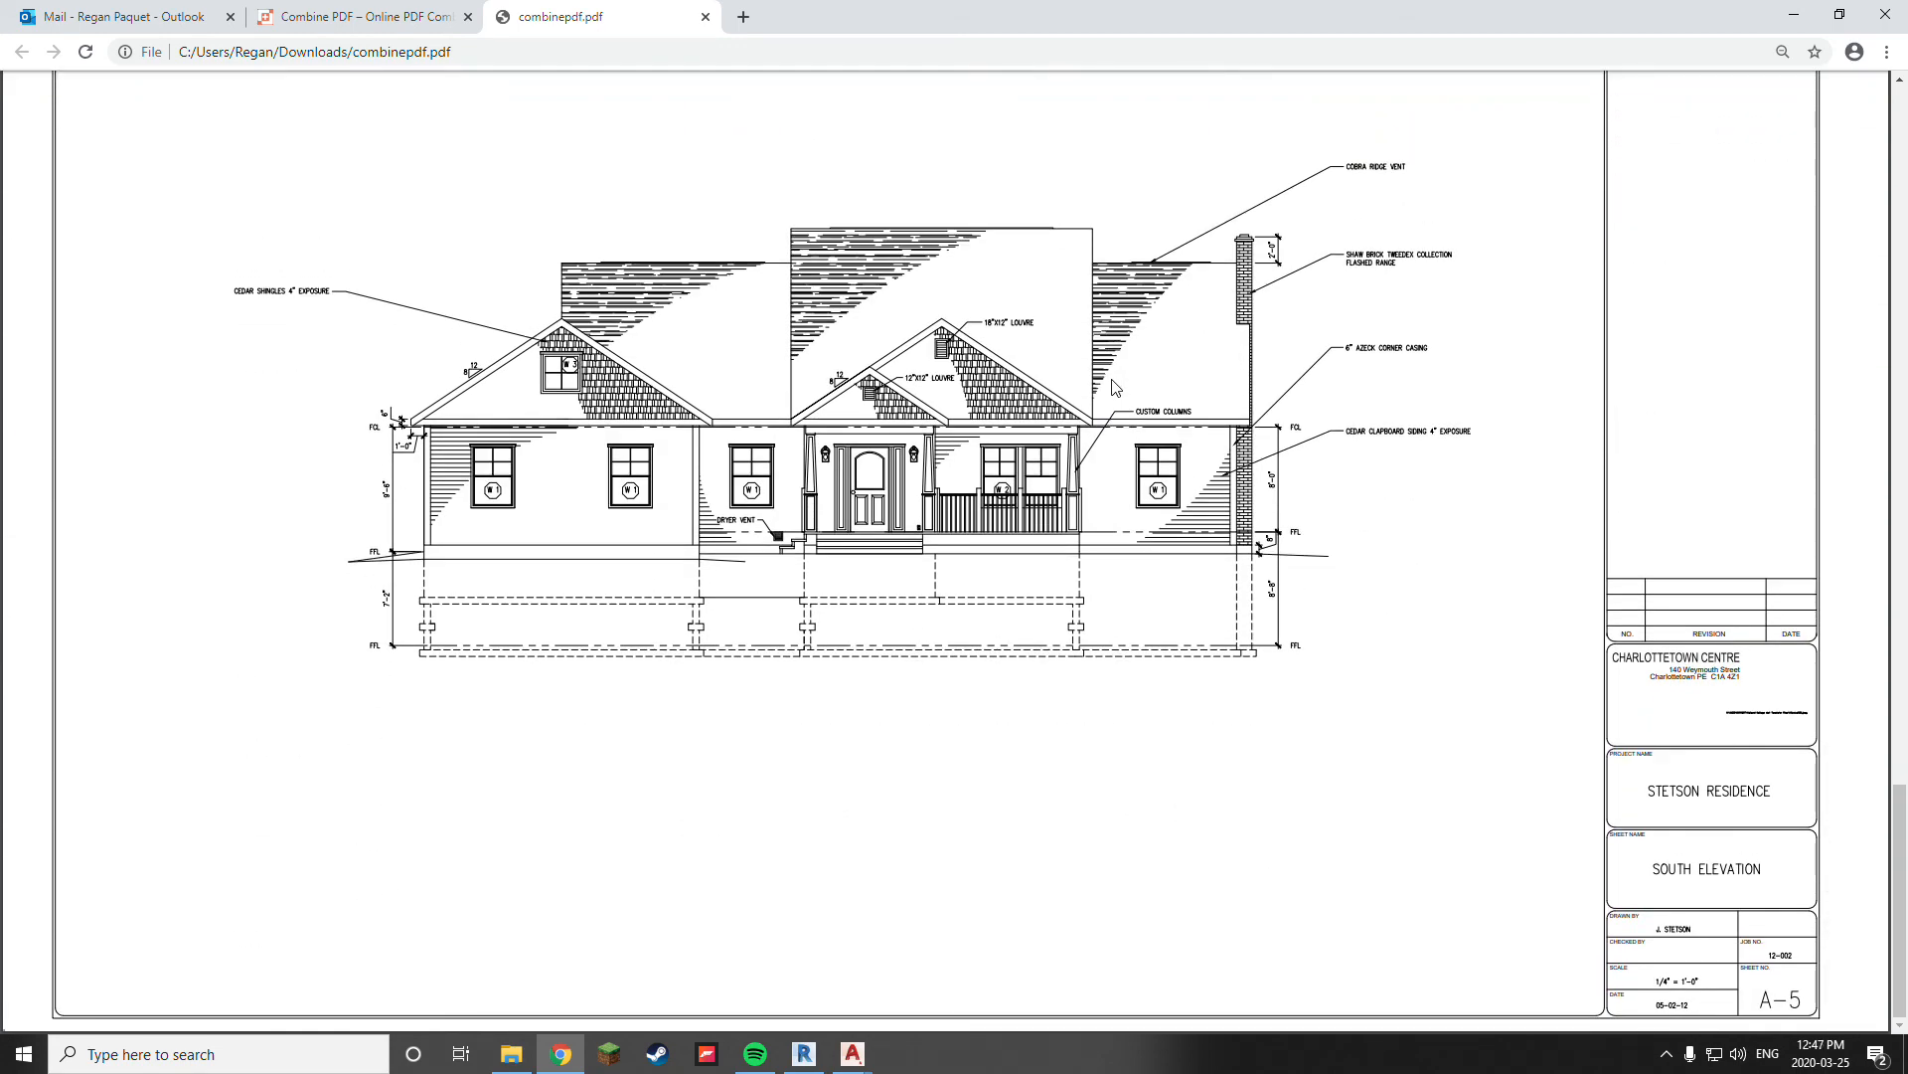
left_click(705, 17)
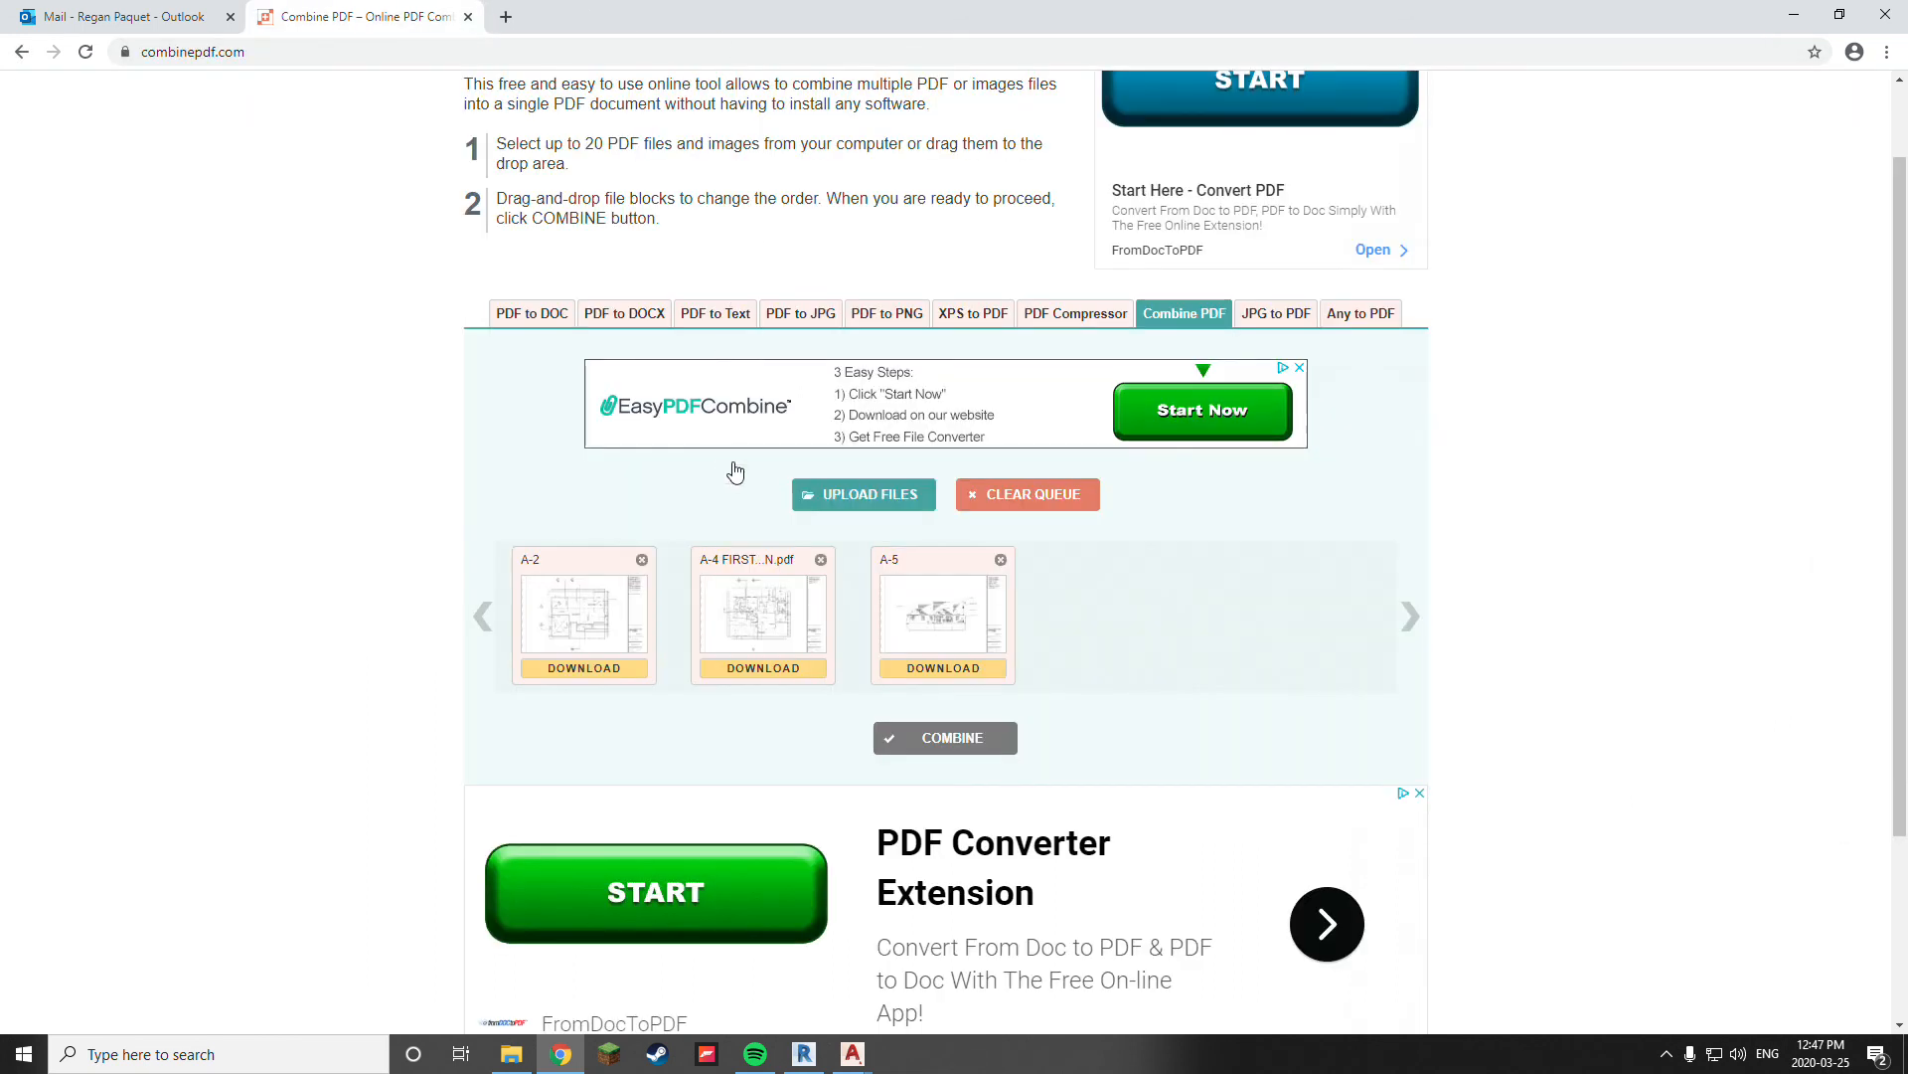
Switch back to the A-5 FRONT ELEVATION drawing in AutoCAD Architecture
left_click(1793, 15)
left_click(1064, 614)
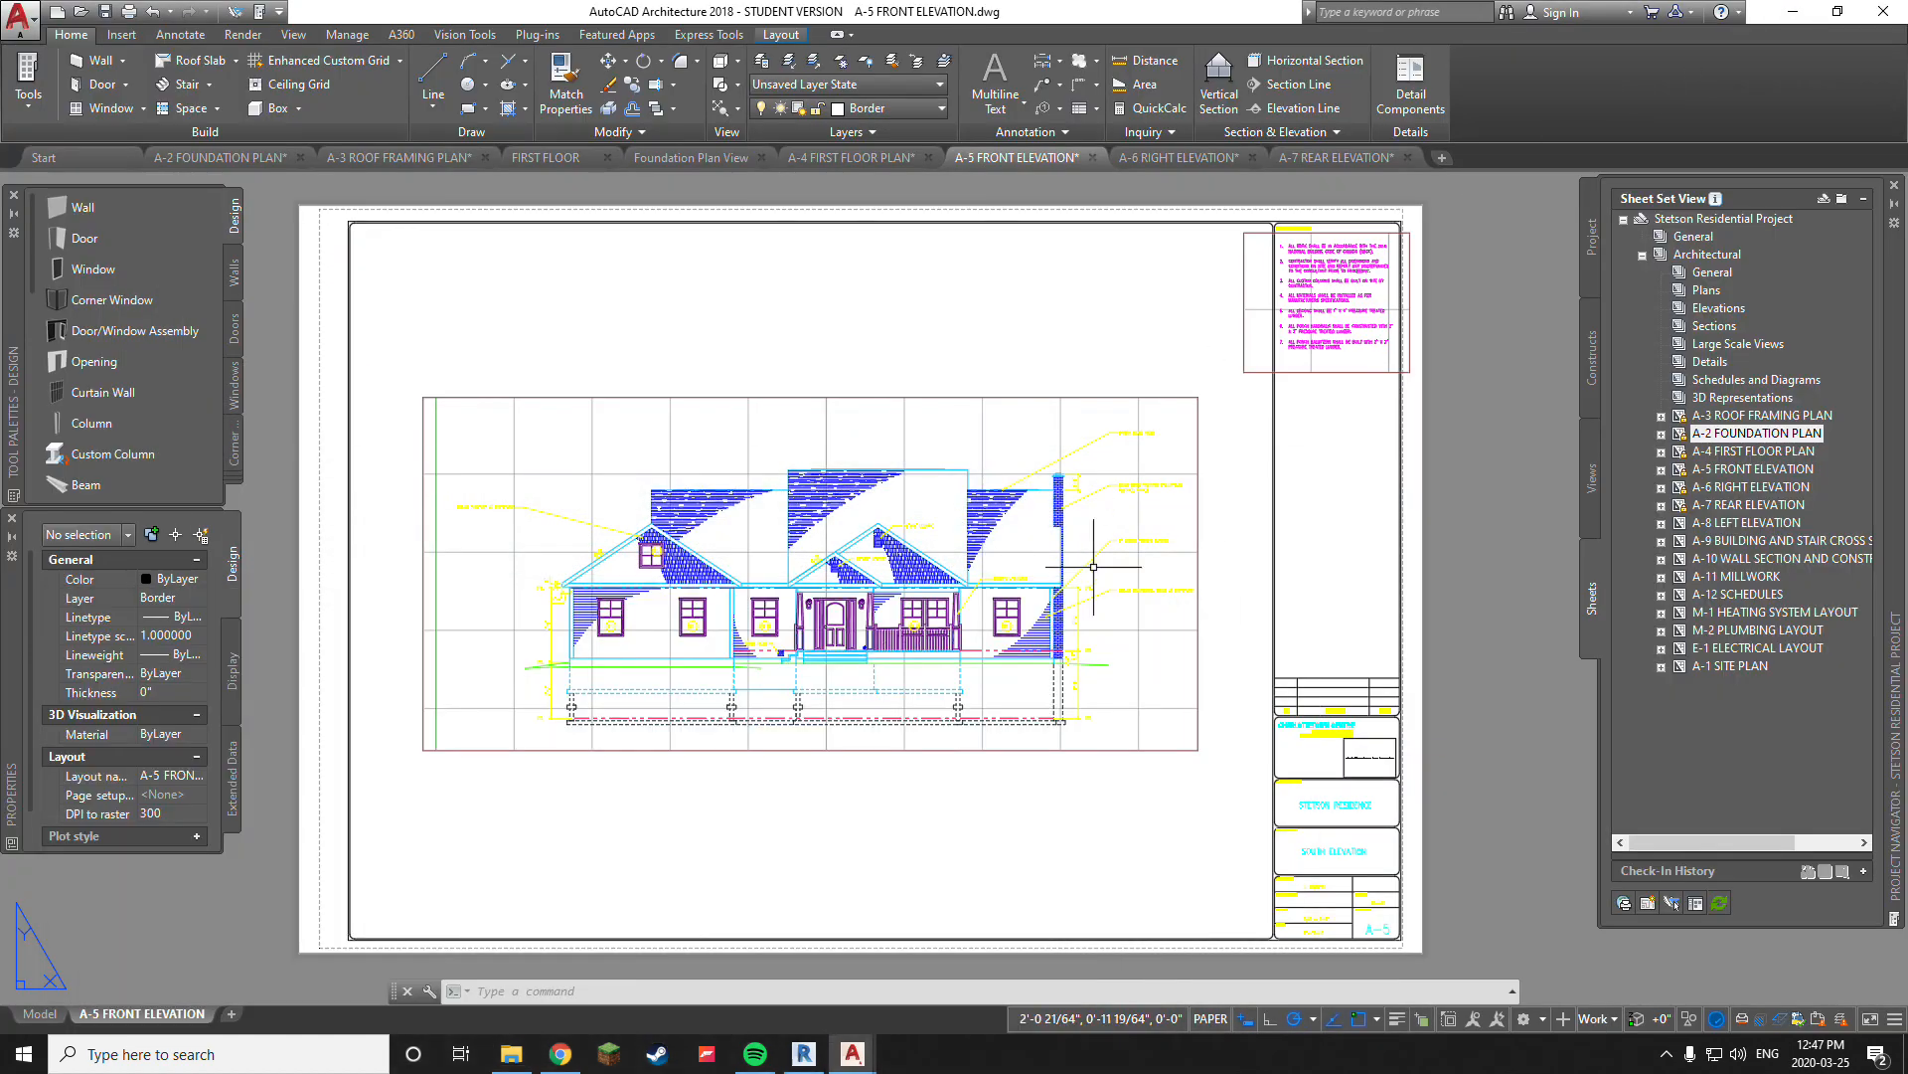
middle_click_drag(784, 332, 852, 331)
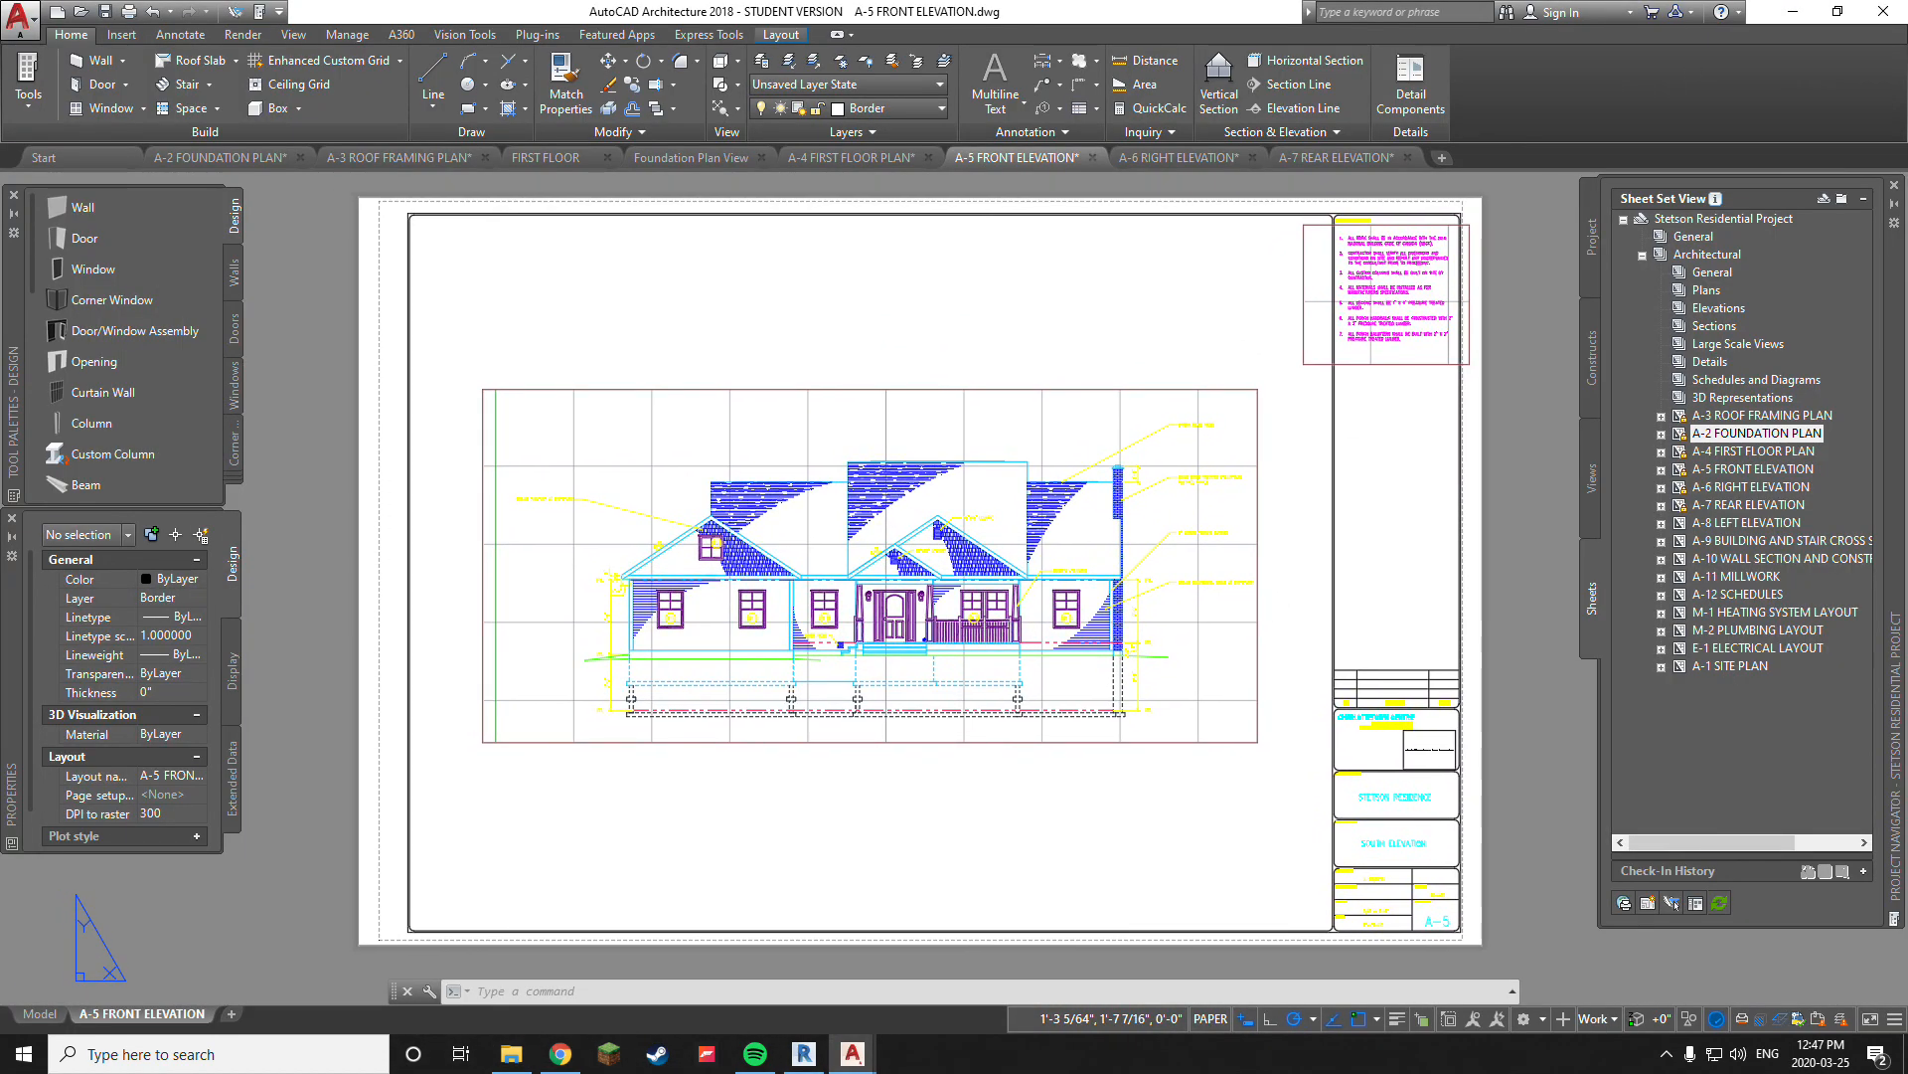